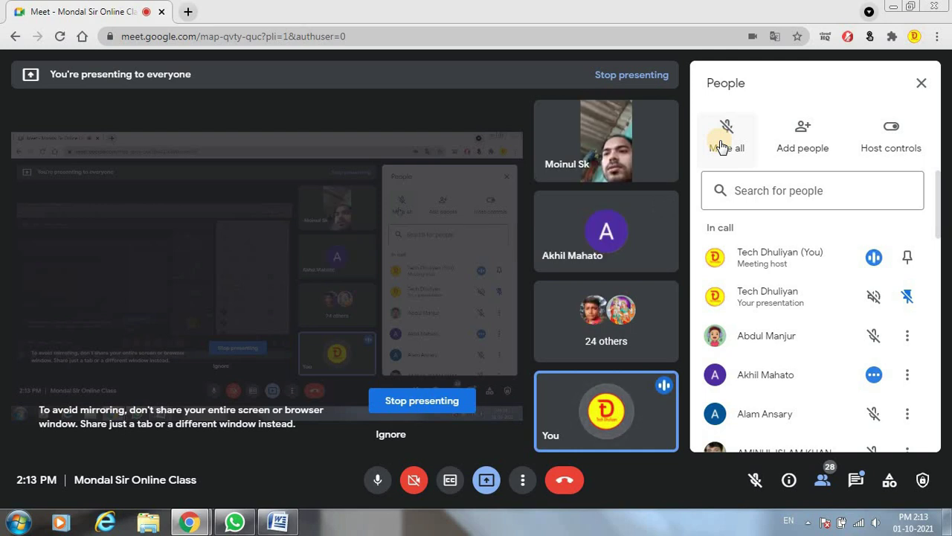
Mute all participants in the Meet call and bring the blank Word document forward
{"action": "left_click", "coordinate": [720, 145]}
{"action": "key", "text": "alt+Tab"}
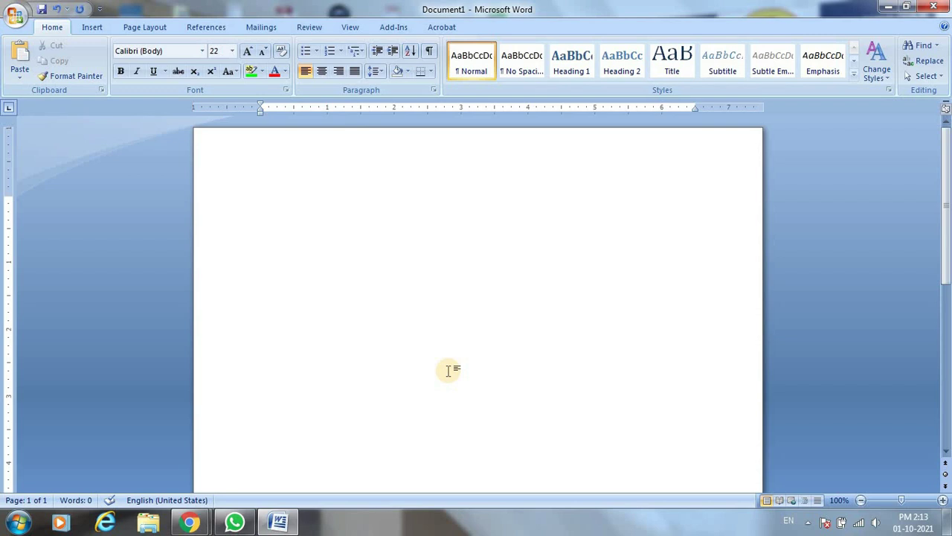
Type the heading 'Shortcut Key' and make it bold and underlined
{"action": "type", "text": "~e"}
{"action": "key", "text": "BackSpace"}
{"action": "key", "text": "BackSpace"}
{"action": "type", "text": "Shortcut Key"}
{"action": "key", "text": "Return"}
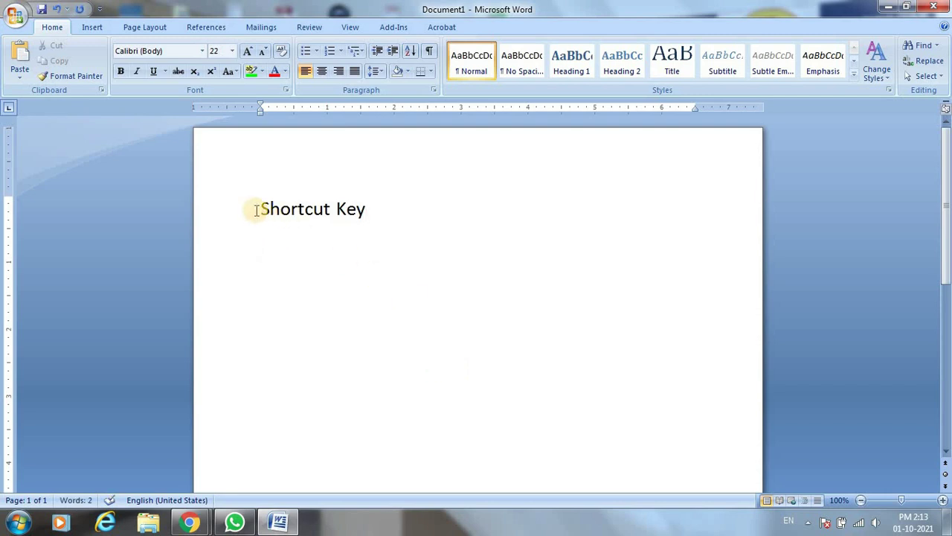
{"action": "left_click_drag", "start_coordinate": [256, 209], "coordinate": [378, 223]}
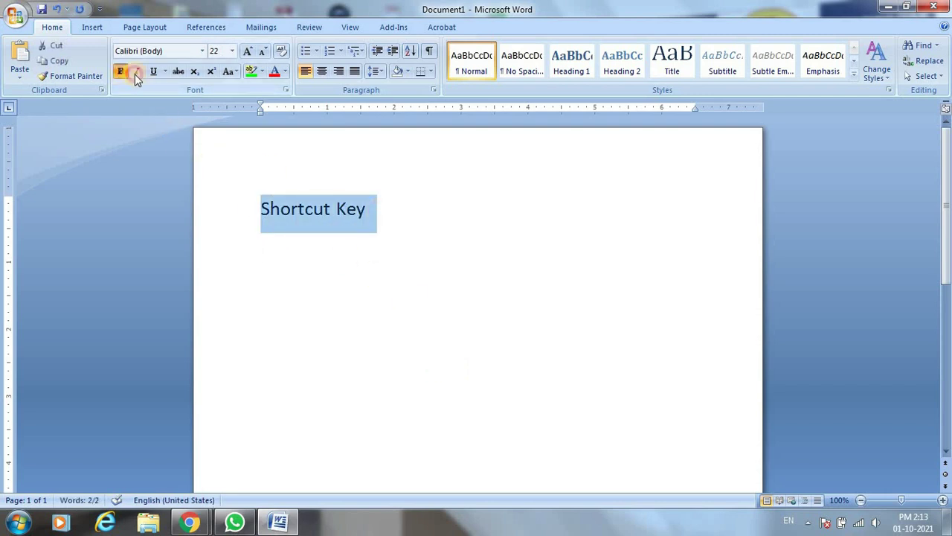
{"action": "left_click", "coordinate": [154, 71]}
{"action": "left_click", "coordinate": [278, 252]}
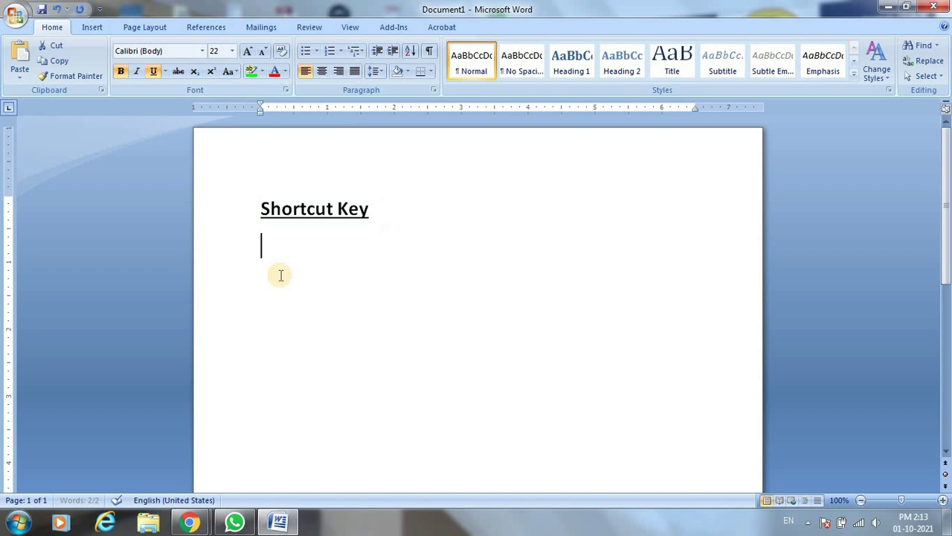
Check on the Meet call from the taskbar, then return to the Word document
{"action": "left_click", "coordinate": [200, 525]}
{"action": "left_click", "coordinate": [109, 407]}
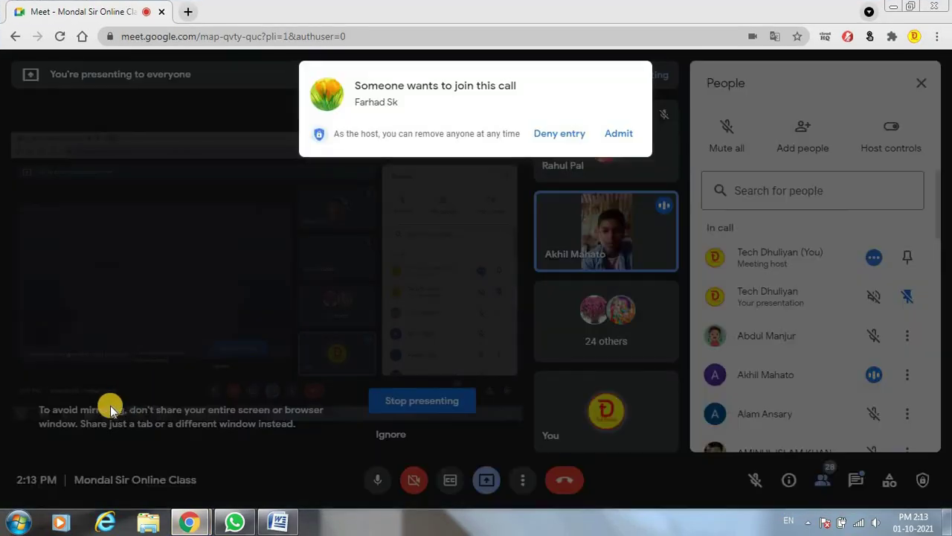
{"action": "left_click", "coordinate": [278, 521]}
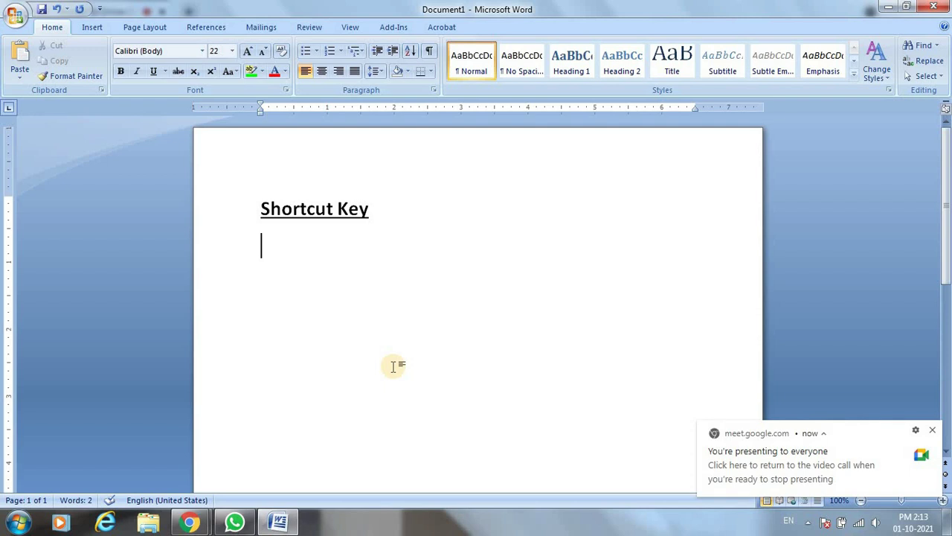
Dismiss the Meet presenting notice and type 'Ctrl+A' on the line under the heading
{"action": "left_click", "coordinate": [932, 429]}
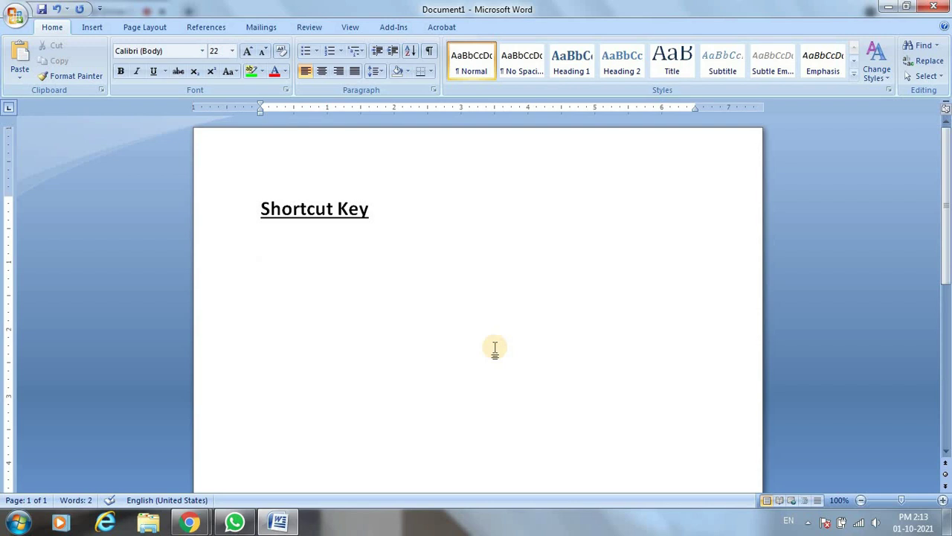
{"action": "type", "text": "C"}
{"action": "type", "text": "t"}
{"action": "type", "text": "rl"}
{"action": "type", "text": "+"}
{"action": "type", "text": "A"}
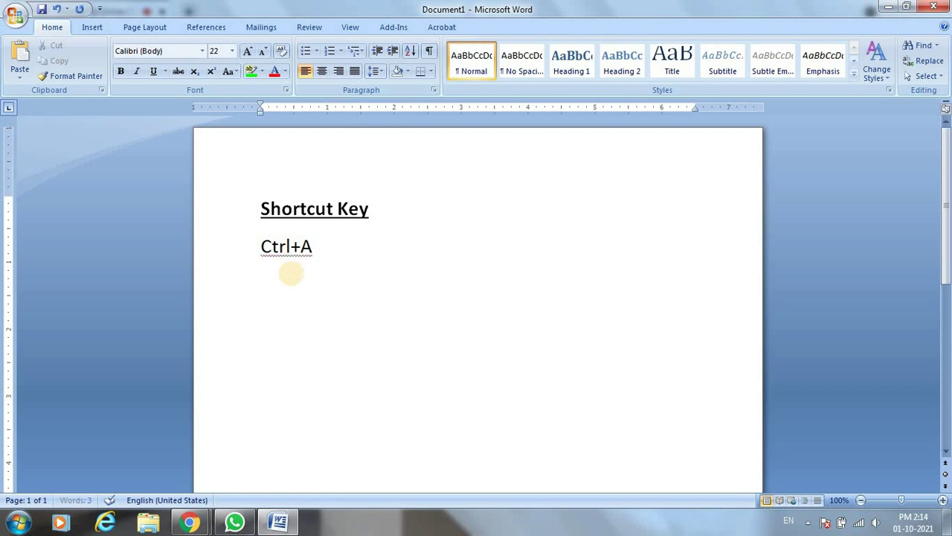
Complete the entry as 'Ctrl+A = Select All' and start the next line with 'Ctrl+'
{"action": "type", "text": " ="}
{"action": "type", "text": " Se"}
{"action": "type", "text": "a"}
{"action": "key", "text": "BackSpace"}
{"action": "type", "text": "lect"}
{"action": "type", "text": " All"}
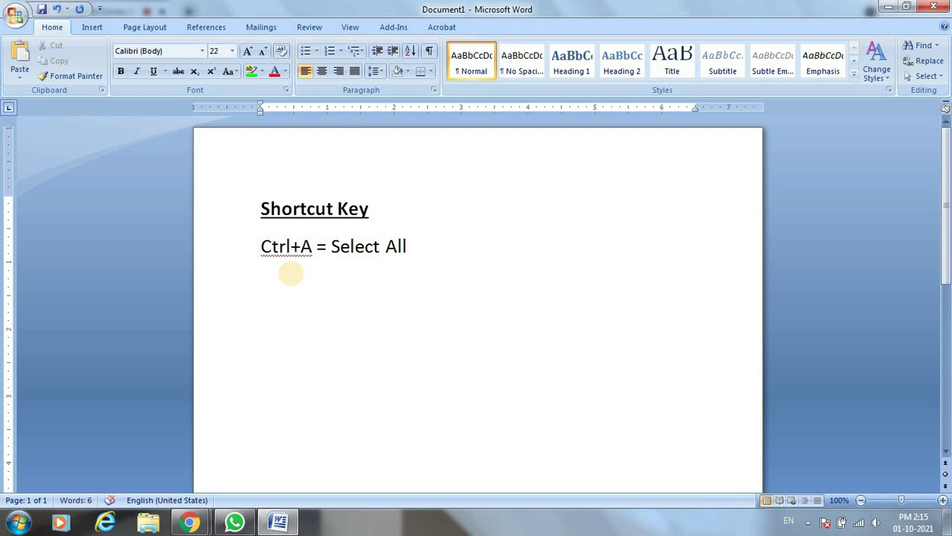
{"action": "key", "text": "Return"}
{"action": "type", "text": "Ctrl"}
{"action": "type", "text": "+"}
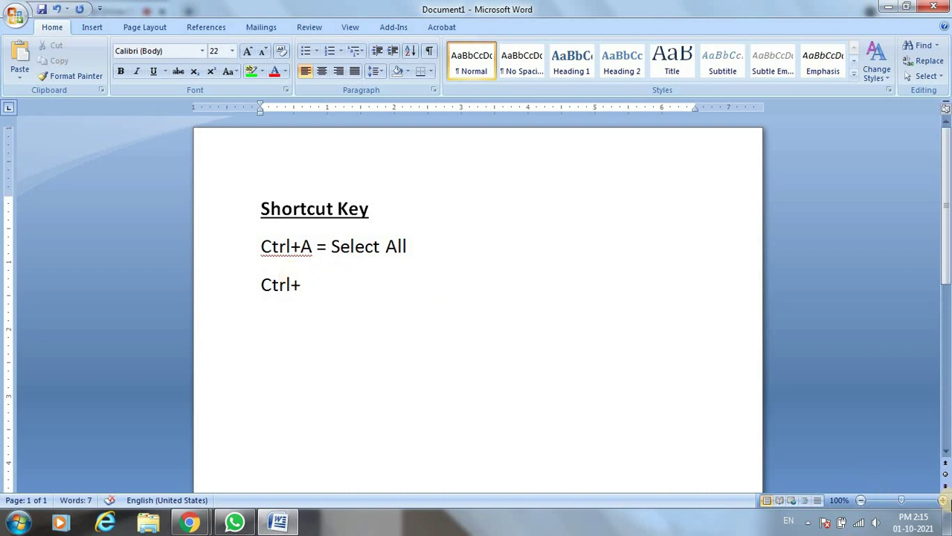
Zoom the page in to 140% and collapse the ribbon for more room
{"action": "left_click", "coordinate": [943, 501]}
{"action": "left_click", "coordinate": [943, 501]}
{"action": "left_click", "coordinate": [943, 500]}
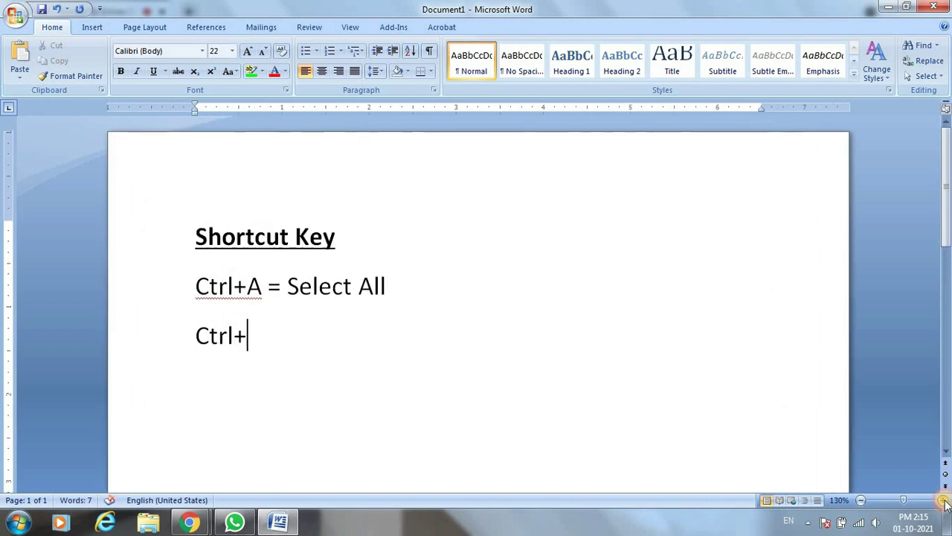
{"action": "scroll", "coordinate": [943, 236], "scroll_direction": "down", "scroll_amount": 1}
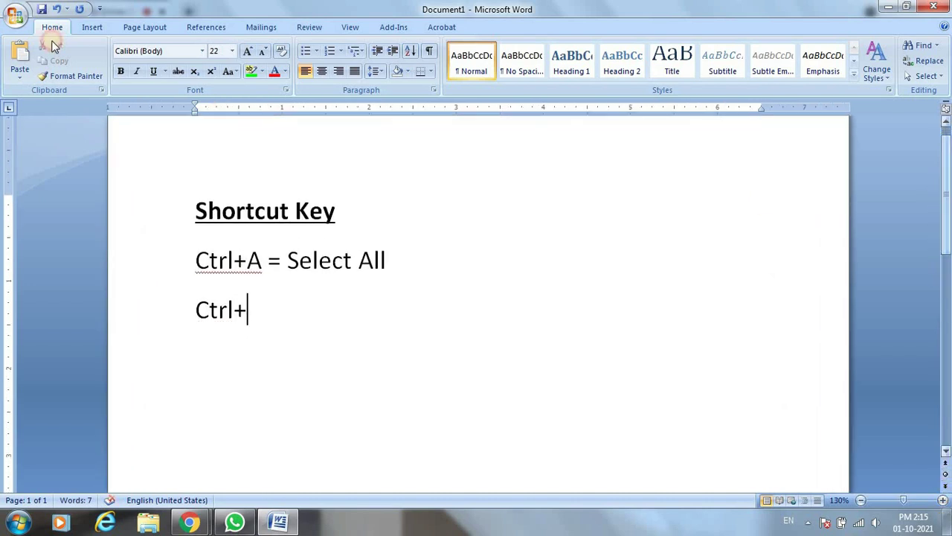
{"action": "double_click", "coordinate": [63, 28]}
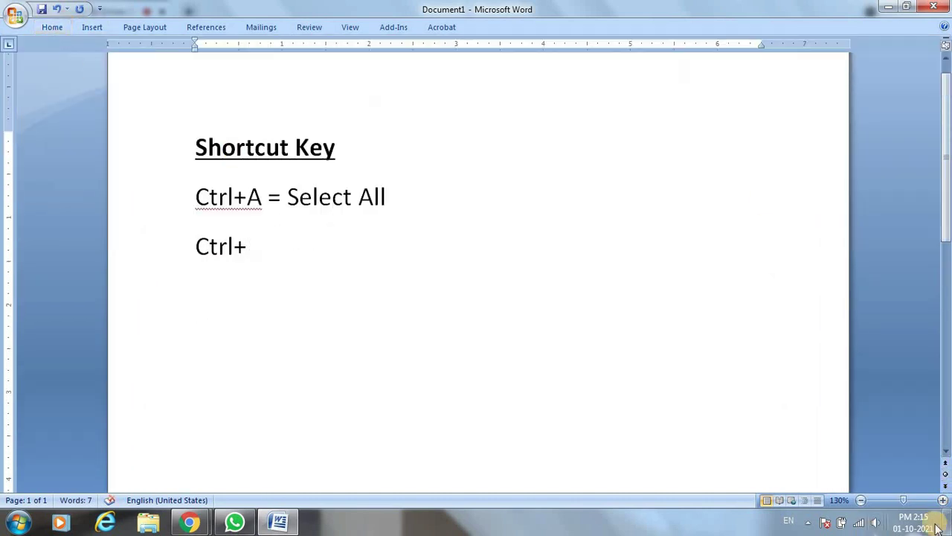
{"action": "left_click", "coordinate": [943, 500]}
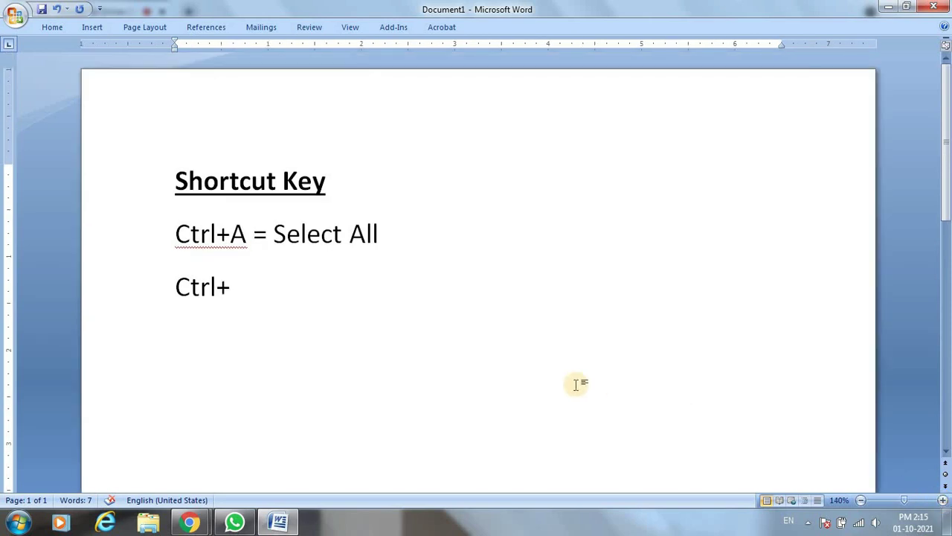
{"action": "scroll", "coordinate": [573, 383], "scroll_direction": "down", "scroll_amount": 2}
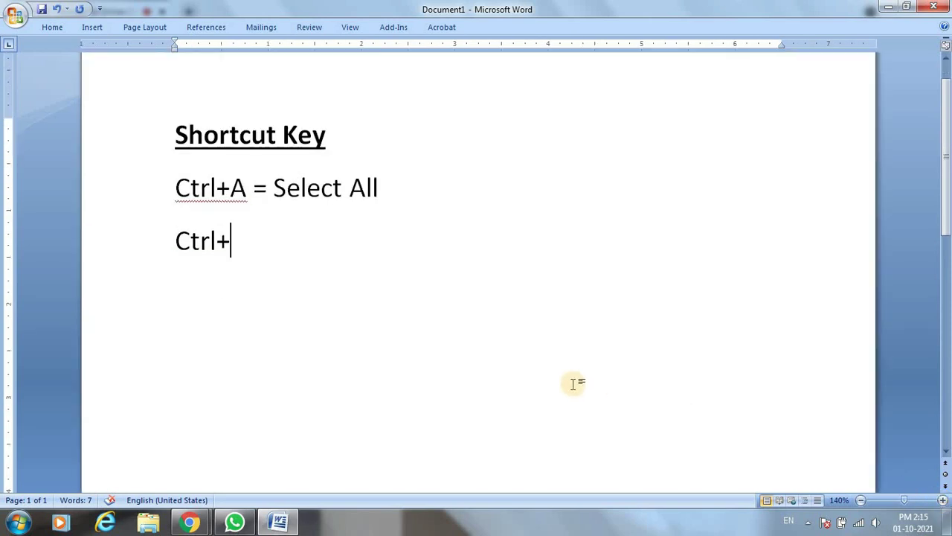
{"action": "scroll", "coordinate": [574, 383], "scroll_direction": "down", "scroll_amount": 1}
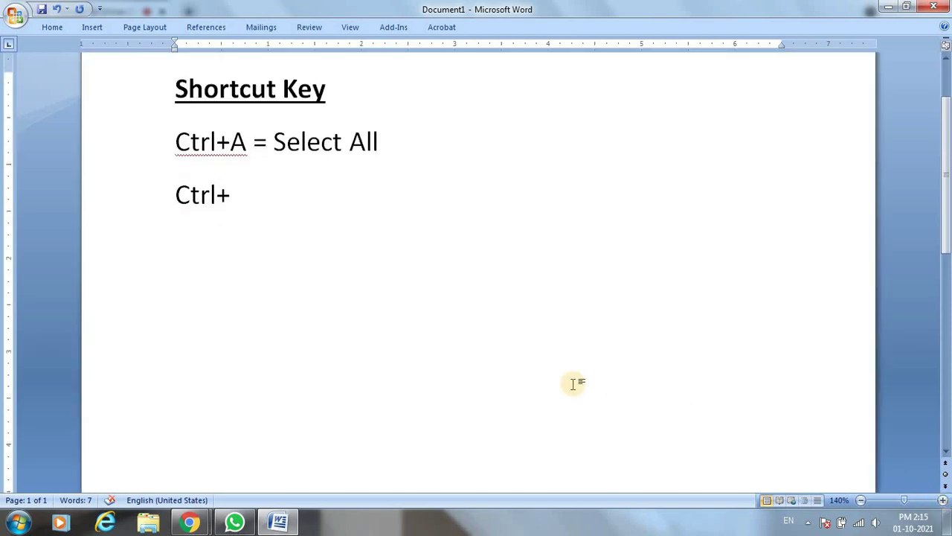
Add the 'Ctrl+B = Bold' and 'Ctrl+C = Copy' entries, correcting the Copy typo
{"action": "type", "text": "B "}
{"action": "type", "text": "="}
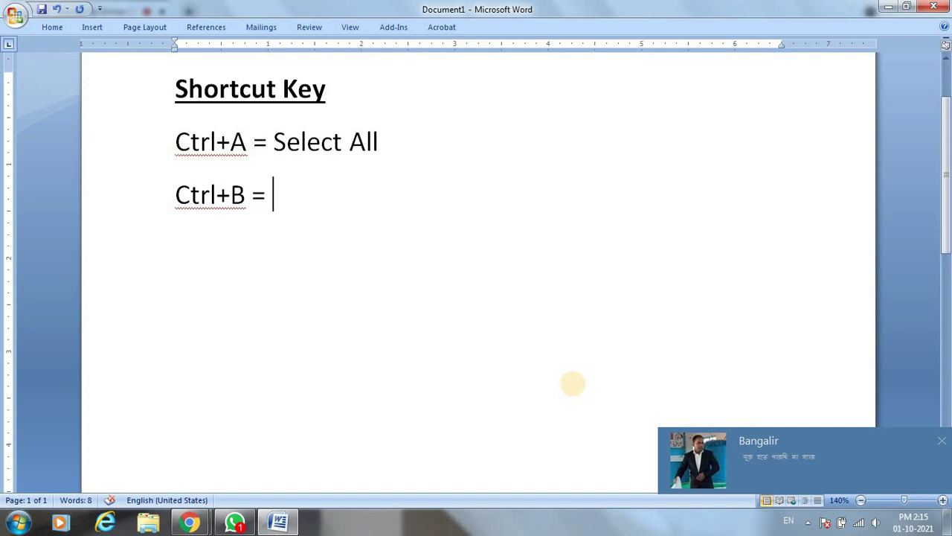
{"action": "type", "text": " Bold"}
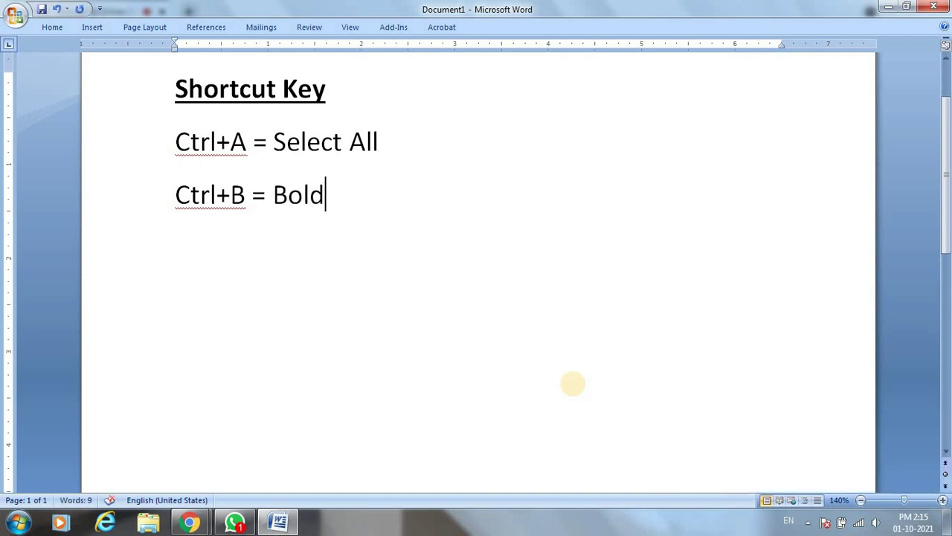
{"action": "key", "text": "Return"}
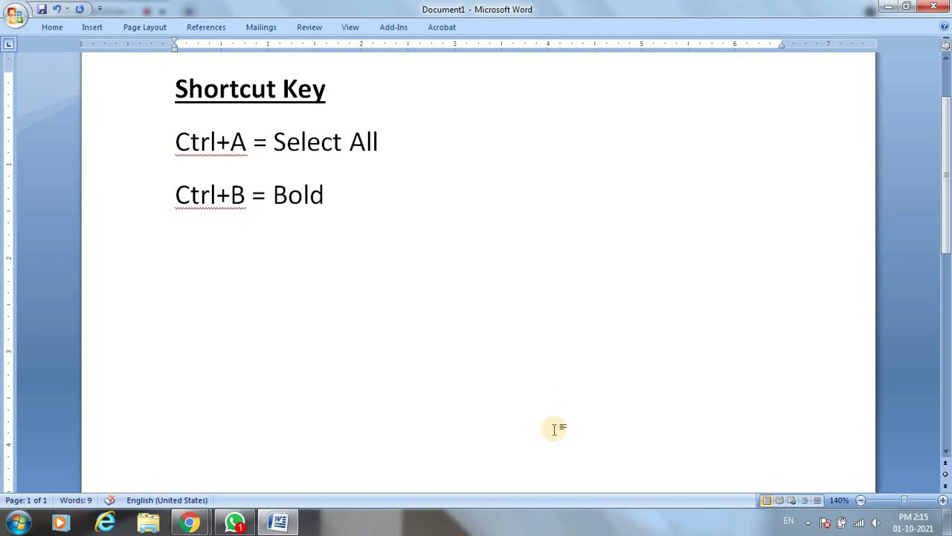
{"action": "type", "text": "C"}
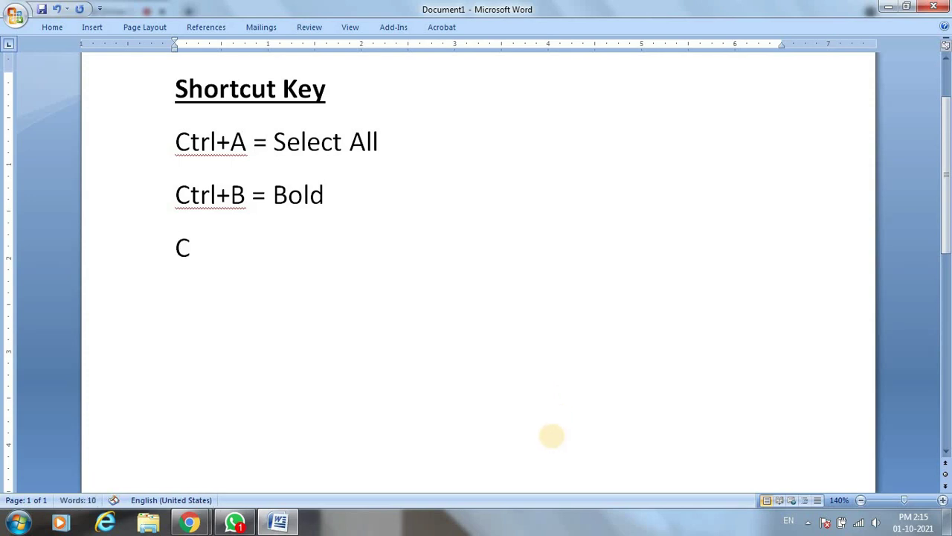
{"action": "type", "text": "trl+"}
{"action": "type", "text": "C ="}
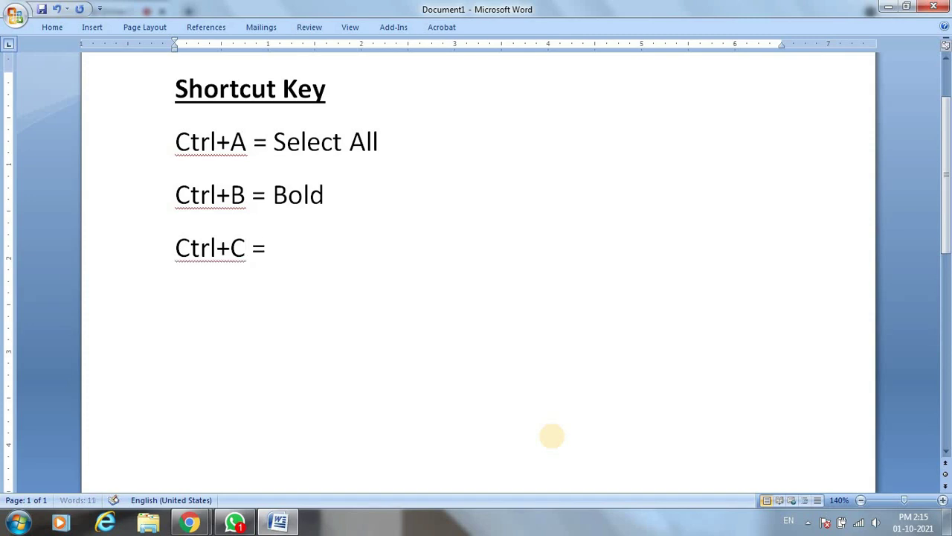
{"action": "type", "text": " Copt"}
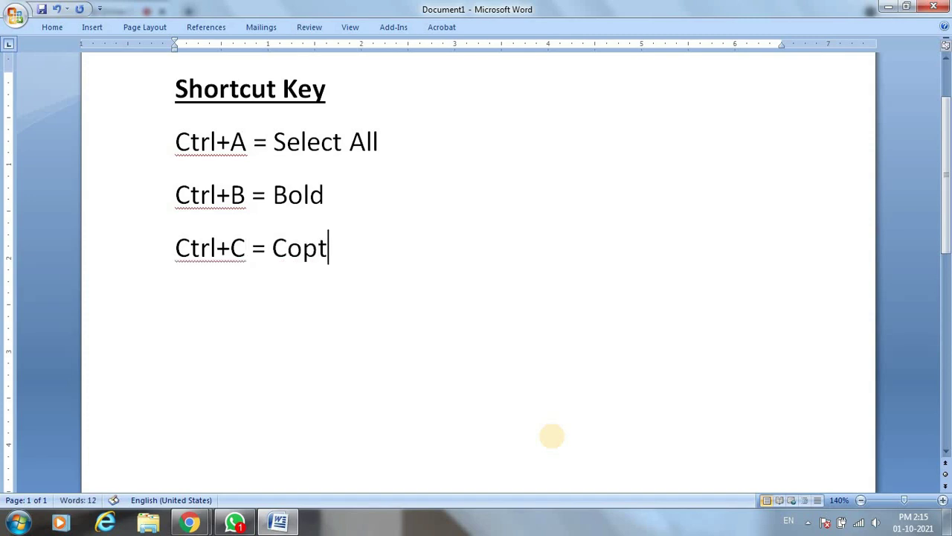
{"action": "key", "text": "BackSpace"}
{"action": "type", "text": "y"}
{"action": "key", "text": "Return"}
Add 'Ctrl+D = Font Style' and begin the 'Ctrl+E = Paragraph Center' line
{"action": "type", "text": "Ctrl"}
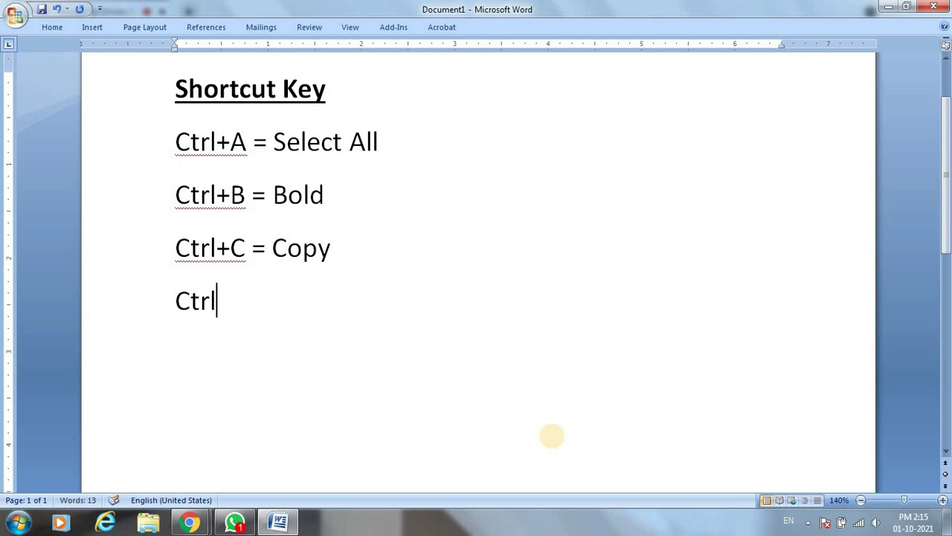
{"action": "type", "text": "+D "}
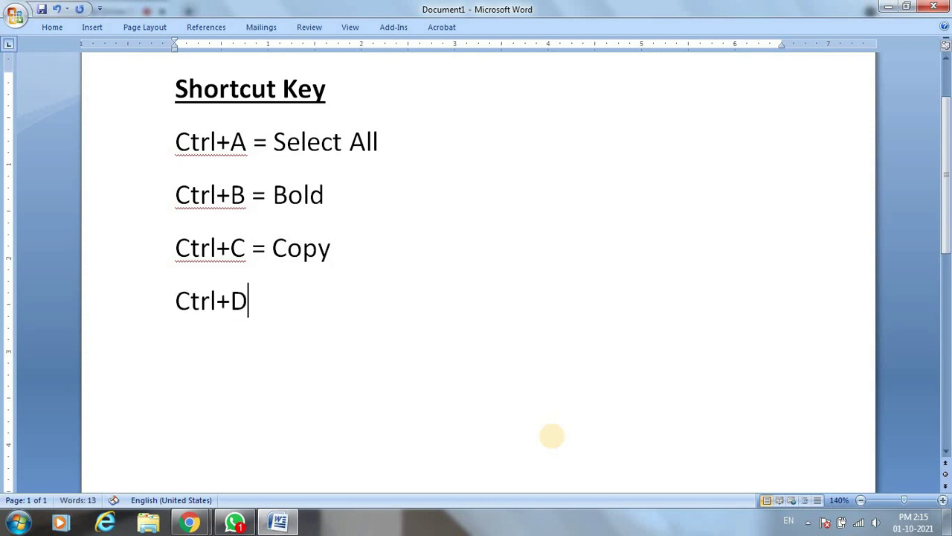
{"action": "type", "text": "= "}
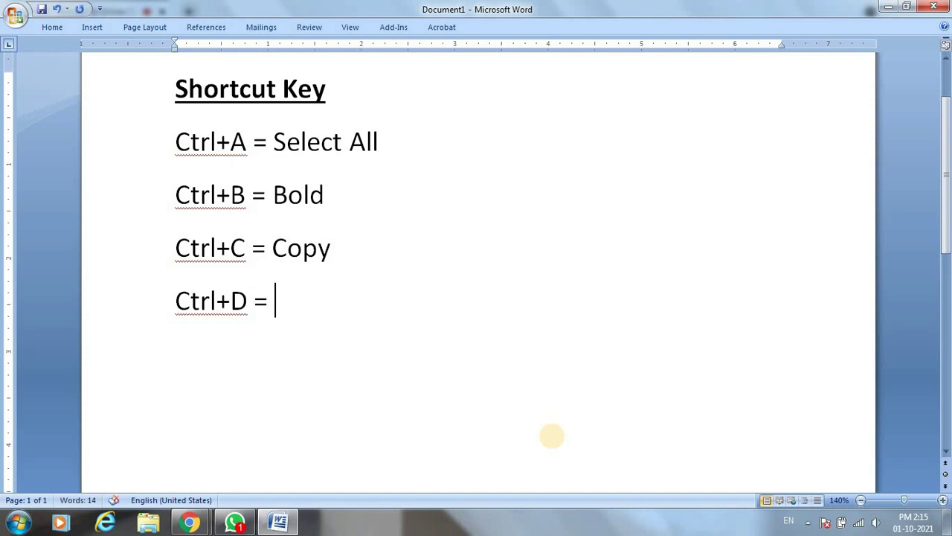
{"action": "type", "text": "Fol"}
{"action": "key", "text": "BackSpace"}
{"action": "type", "text": "nt S"}
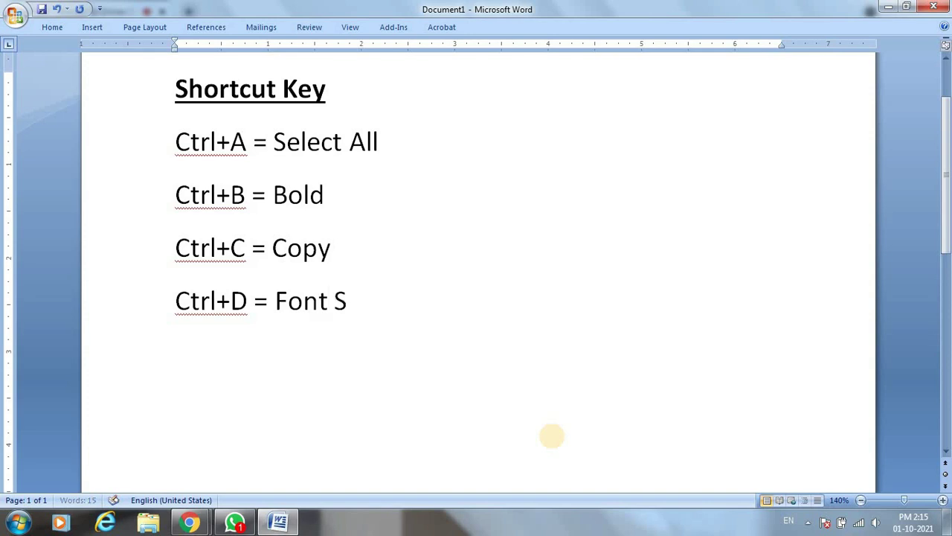
{"action": "type", "text": "tyle"}
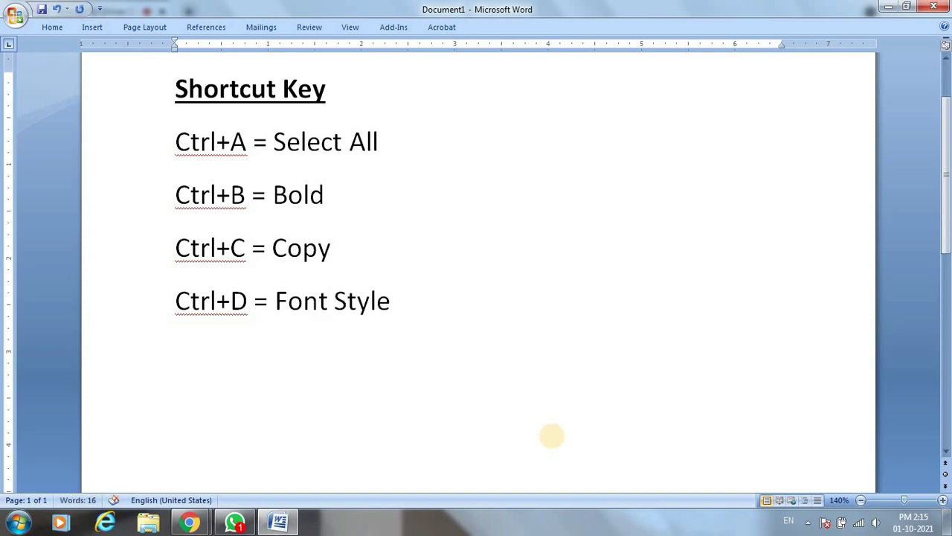
{"action": "key", "text": "Return"}
{"action": "type", "text": "Ctrl+"}
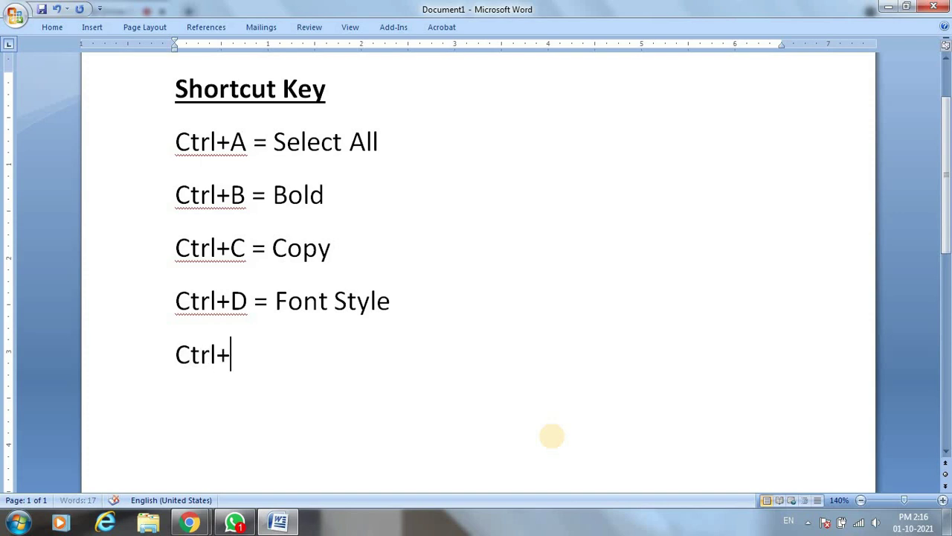
{"action": "type", "text": "E"}
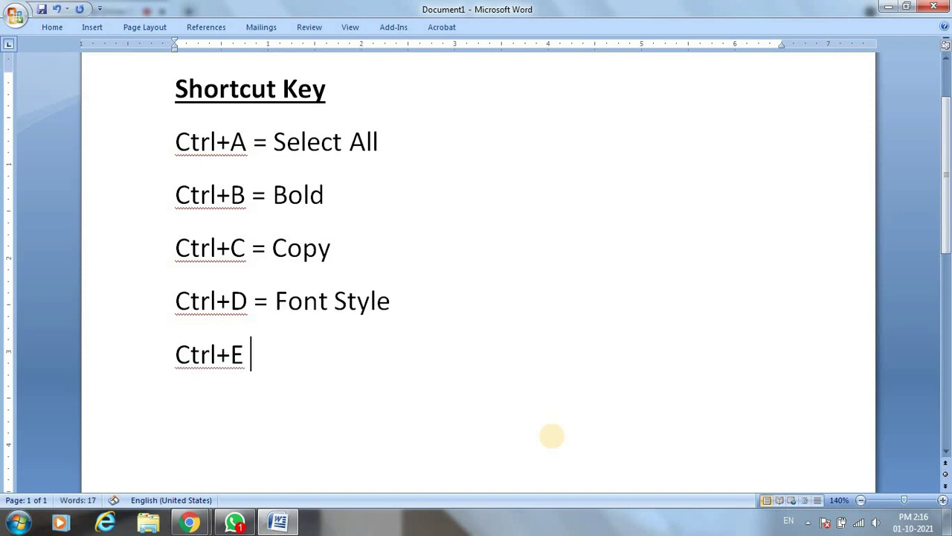
{"action": "type", "text": " = C"}
{"action": "key", "text": "BackSpace"}
{"action": "type", "text": "Pa"}
{"action": "type", "text": "ragra"}
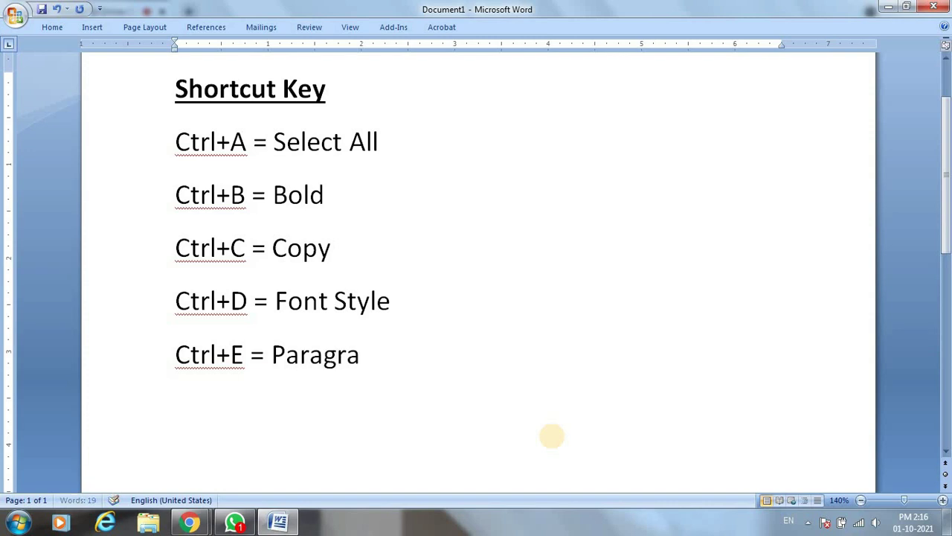
{"action": "type", "text": "ph Cen"}
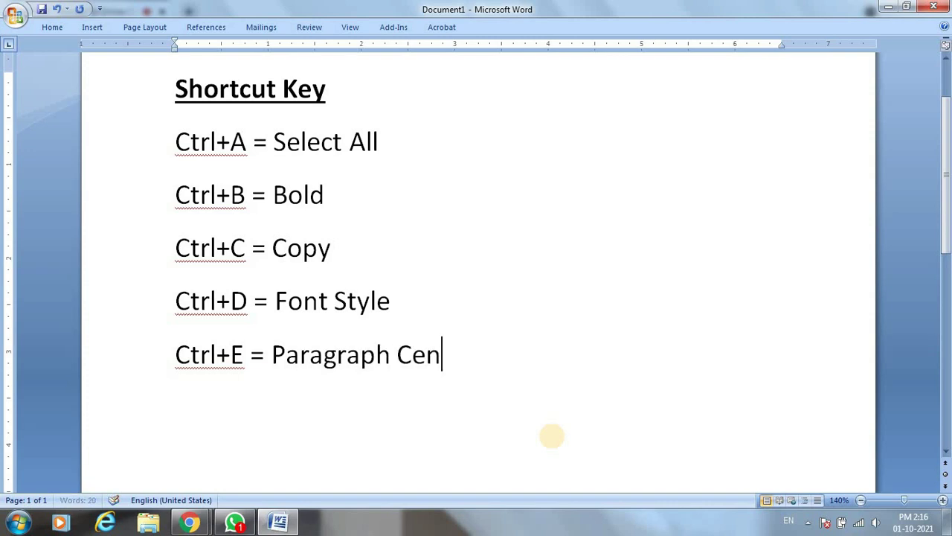
{"action": "type", "text": "ter"}
Add the Ctrl+F = Find, Ctrl+G = Go To and Ctrl+H = Replace entries
{"action": "key", "text": "Return"}
{"action": "type", "text": "Ctr"}
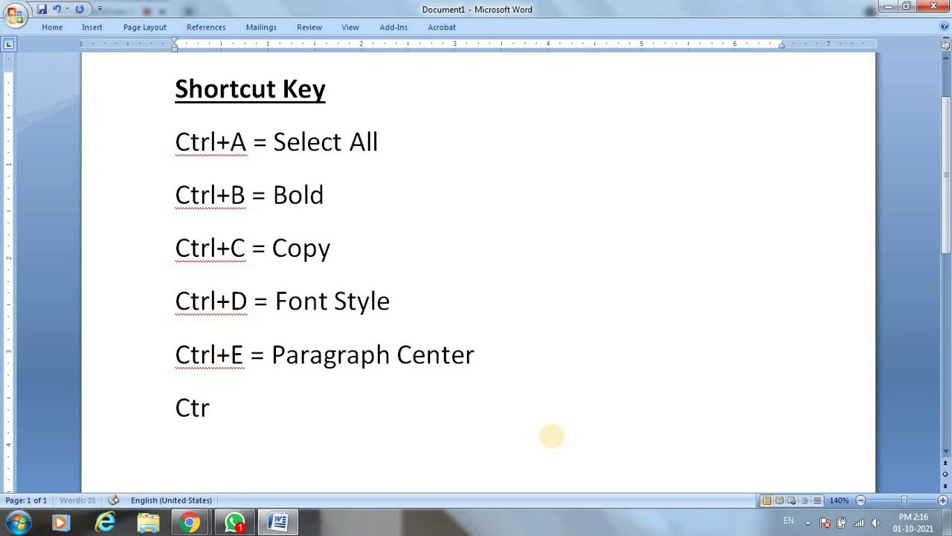
{"action": "type", "text": "l+"}
{"action": "type", "text": "F = "}
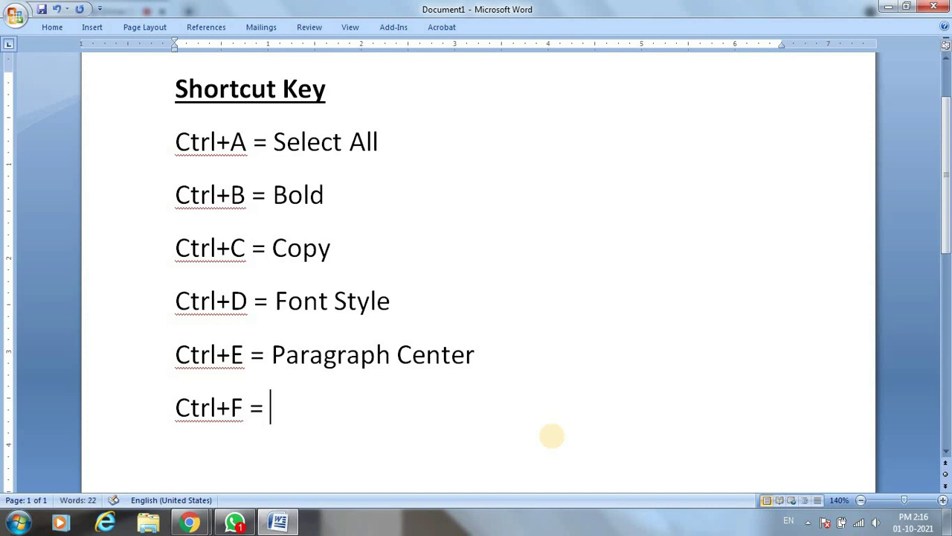
{"action": "type", "text": "Find "}
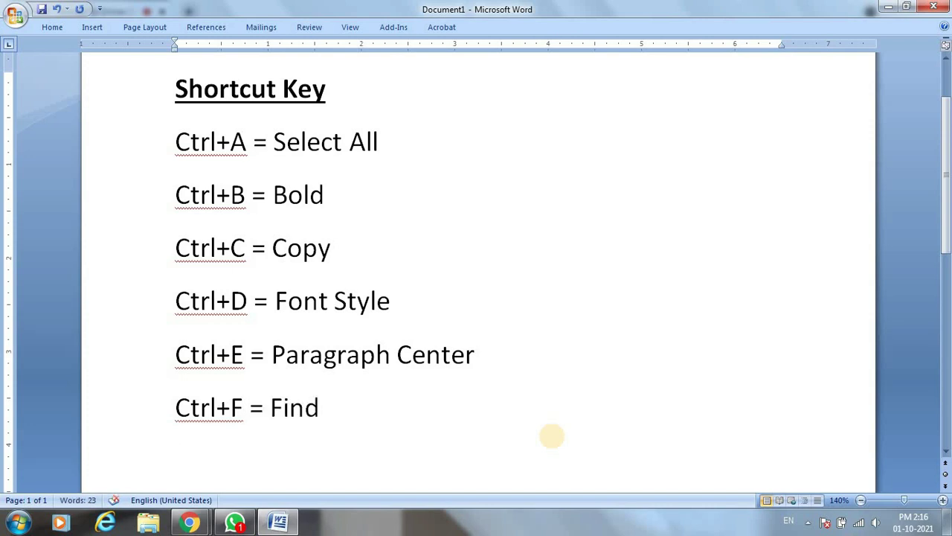
{"action": "type", "text": "C"}
{"action": "type", "text": "trl+"}
{"action": "type", "text": "G"}
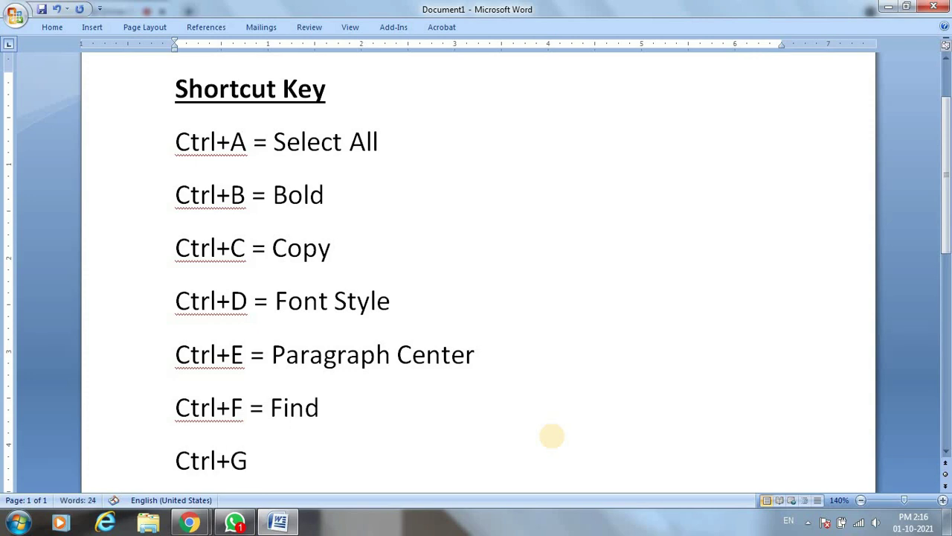
{"action": "type", "text": " = "}
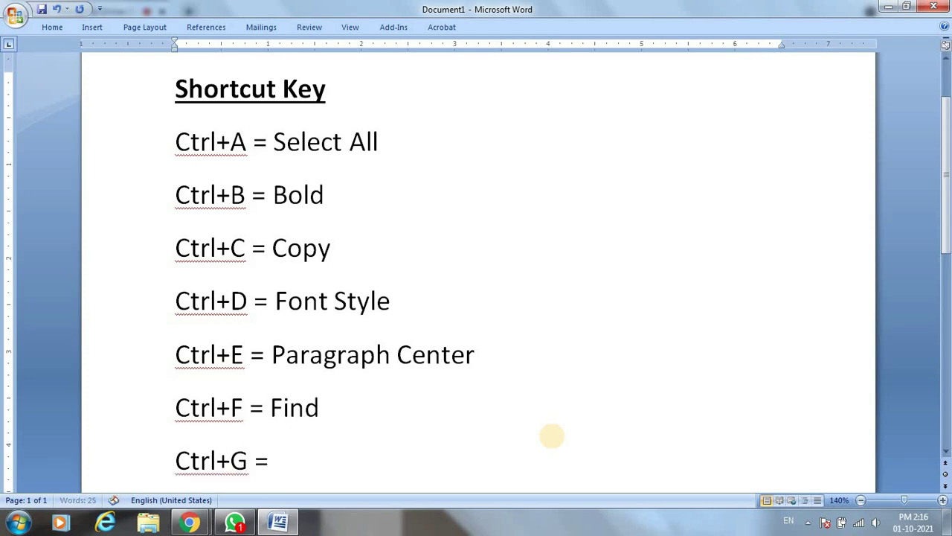
{"action": "type", "text": "Go"}
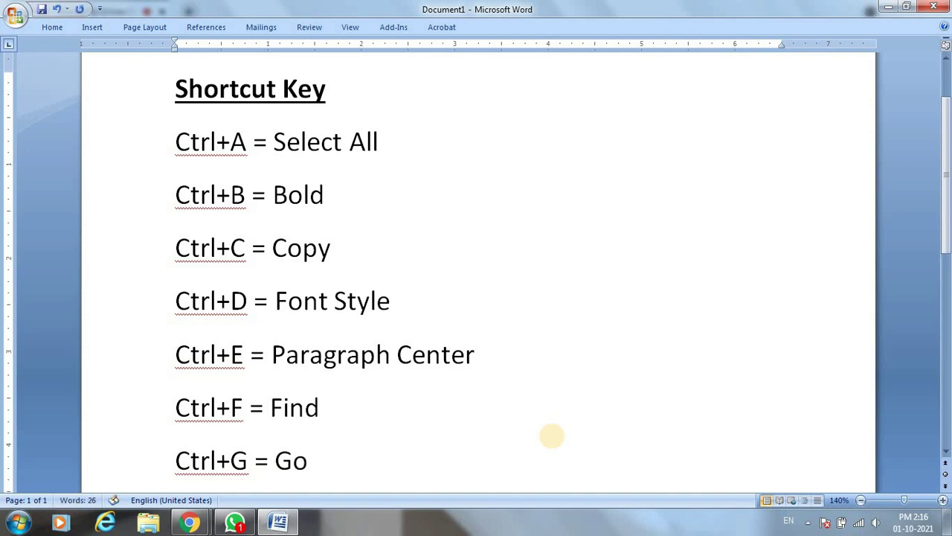
{"action": "type", "text": " To"}
{"action": "key", "text": "Return"}
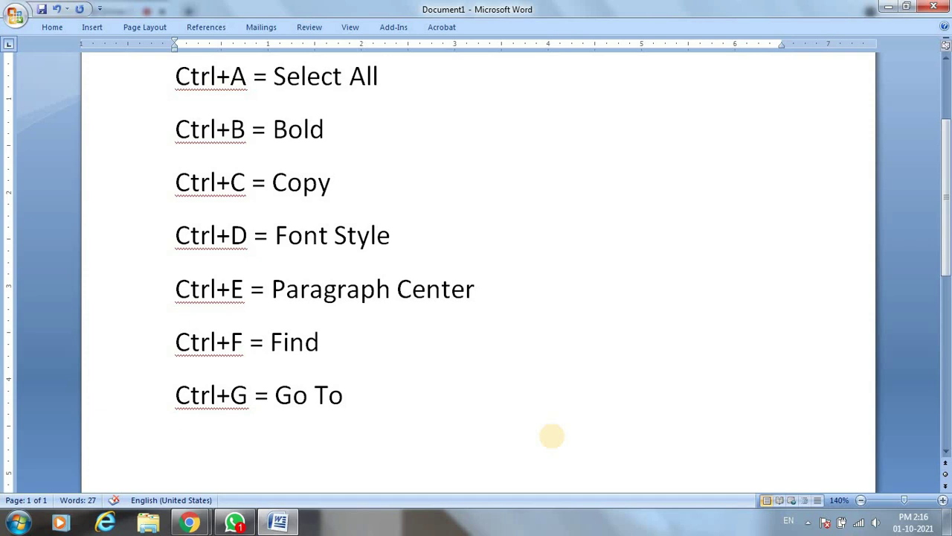
{"action": "type", "text": "Ctrl"}
{"action": "type", "text": "+"}
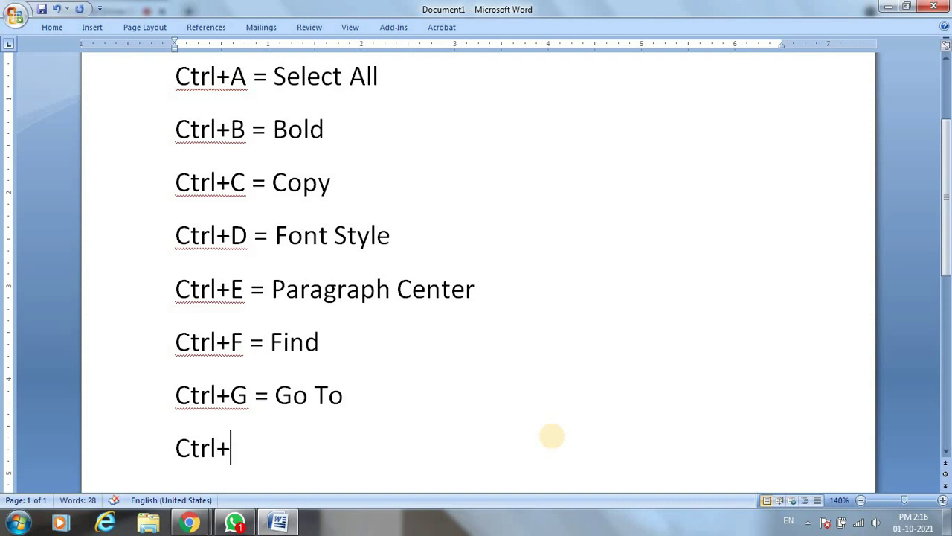
{"action": "type", "text": "H = "}
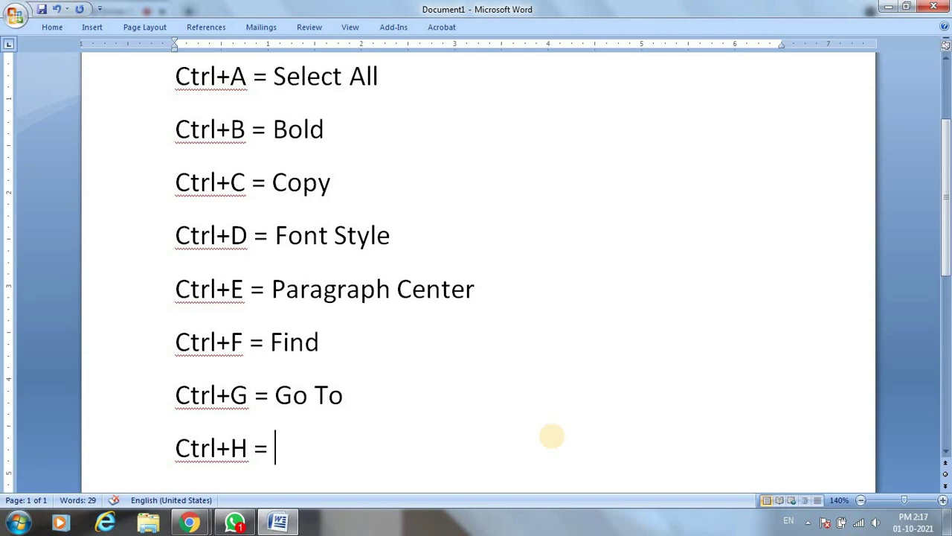
{"action": "type", "text": "Re"}
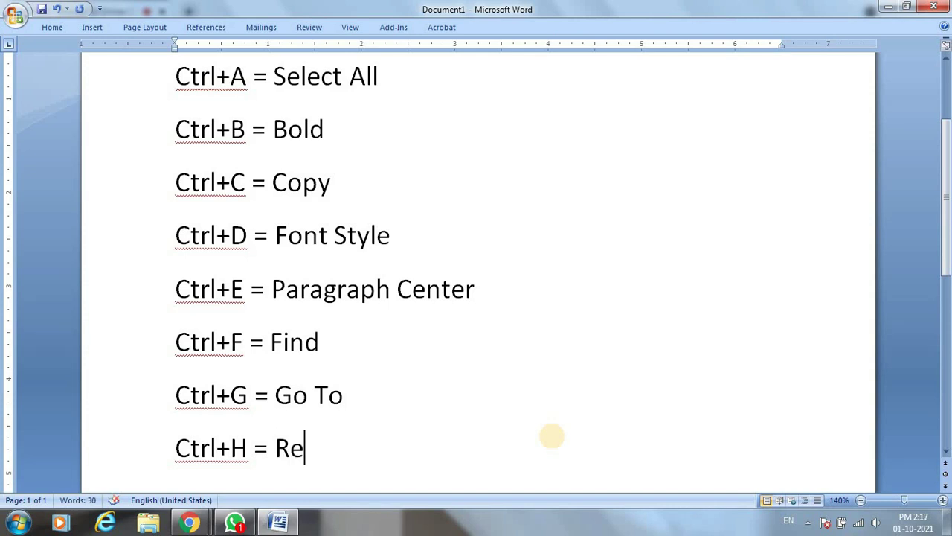
{"action": "type", "text": "pl"}
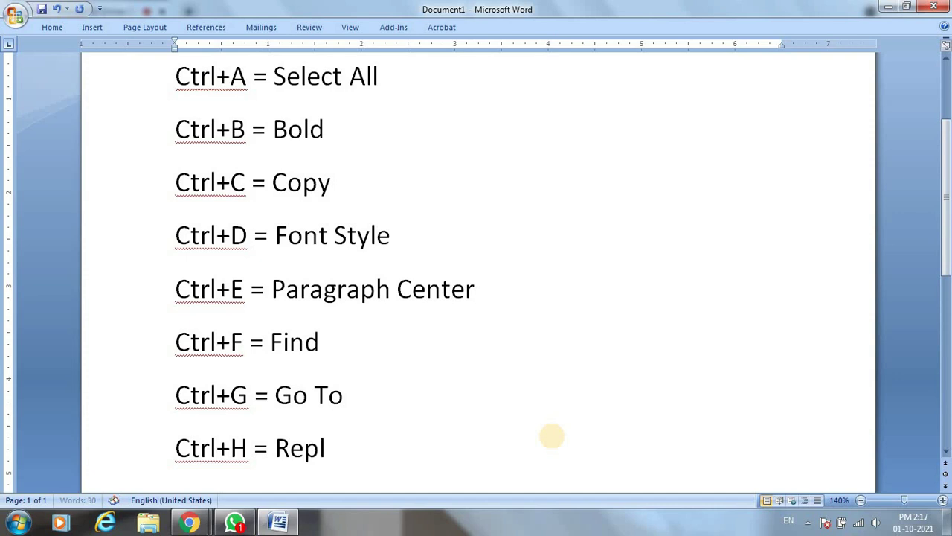
{"action": "type", "text": "ace"}
{"action": "key", "text": "Return"}
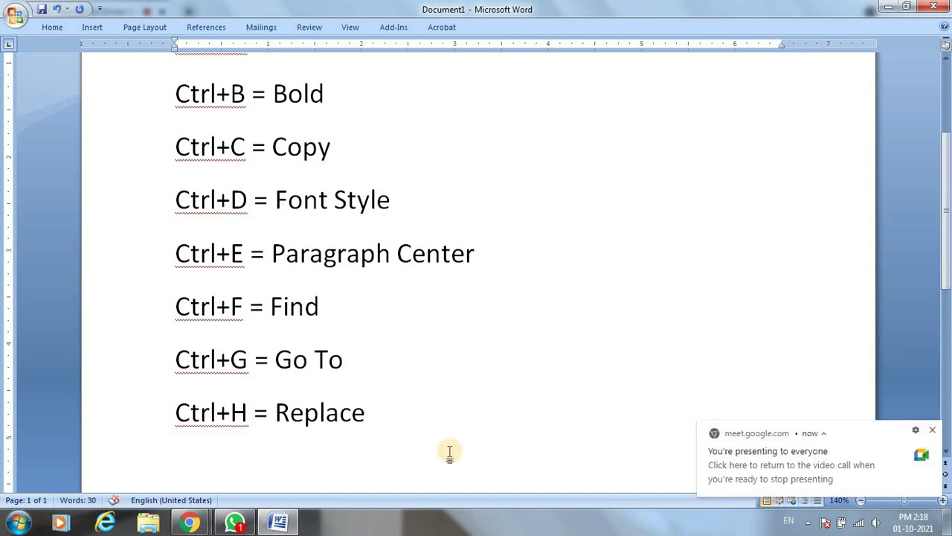
Add Ctrl+I = Italic, Ctrl+J = Paragraph Justify and Ctrl+K = Hyperlink entries
{"action": "type", "text": "Ctrl+"}
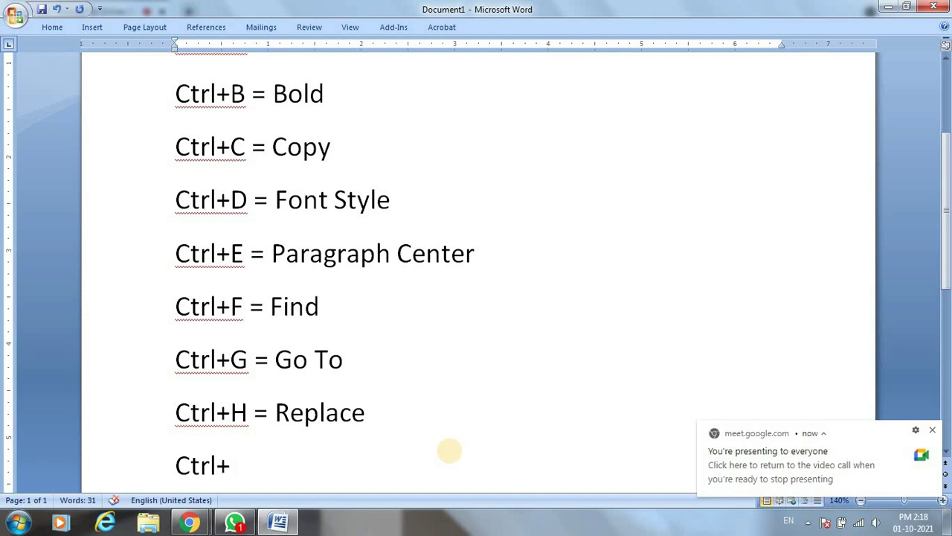
{"action": "type", "text": "I"}
{"action": "type", "text": " = I"}
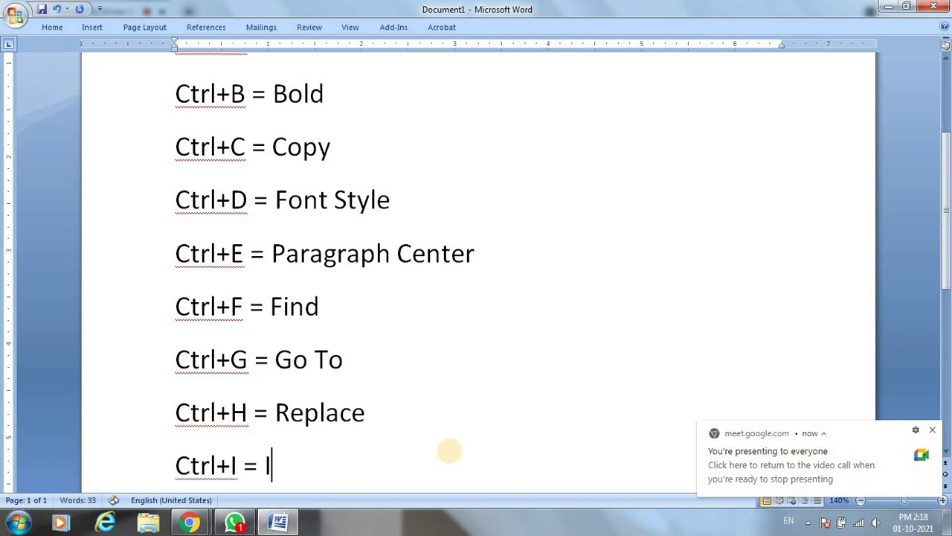
{"action": "type", "text": "talic"}
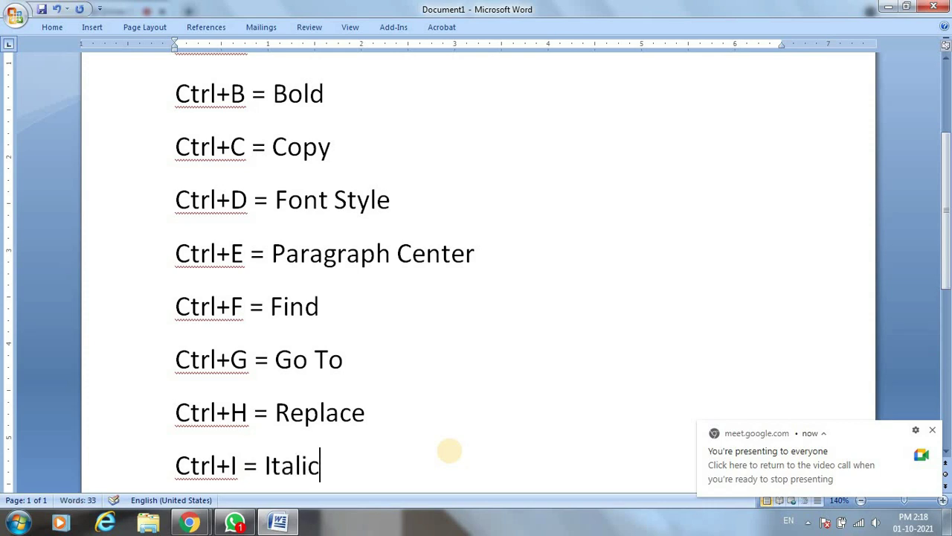
{"action": "key", "text": "Return"}
{"action": "type", "text": "C"}
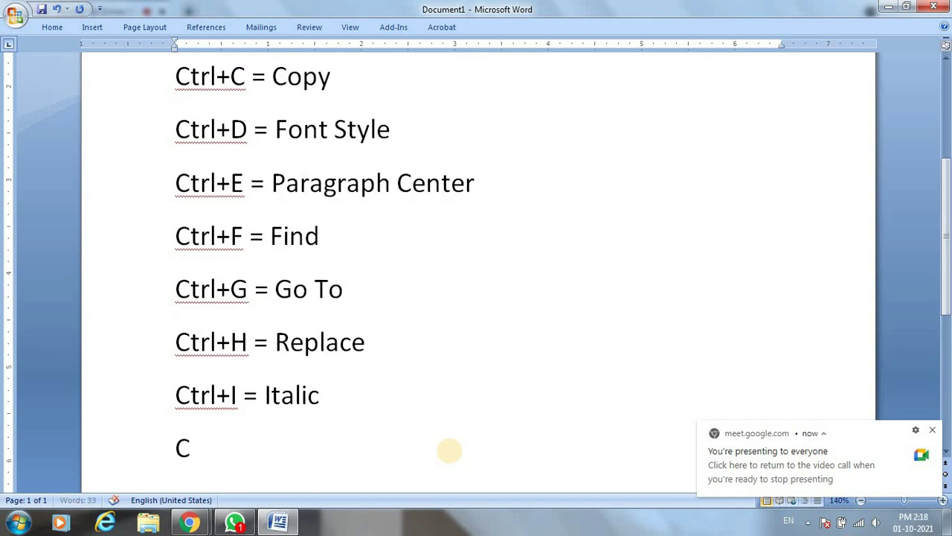
{"action": "type", "text": "trl+"}
{"action": "type", "text": "J"}
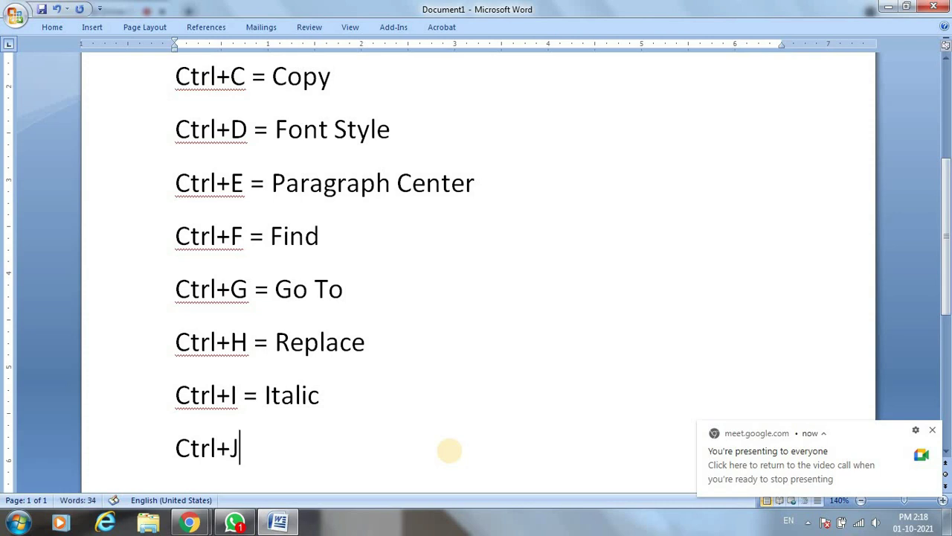
{"action": "type", "text": " = "}
{"action": "type", "text": "Justi"}
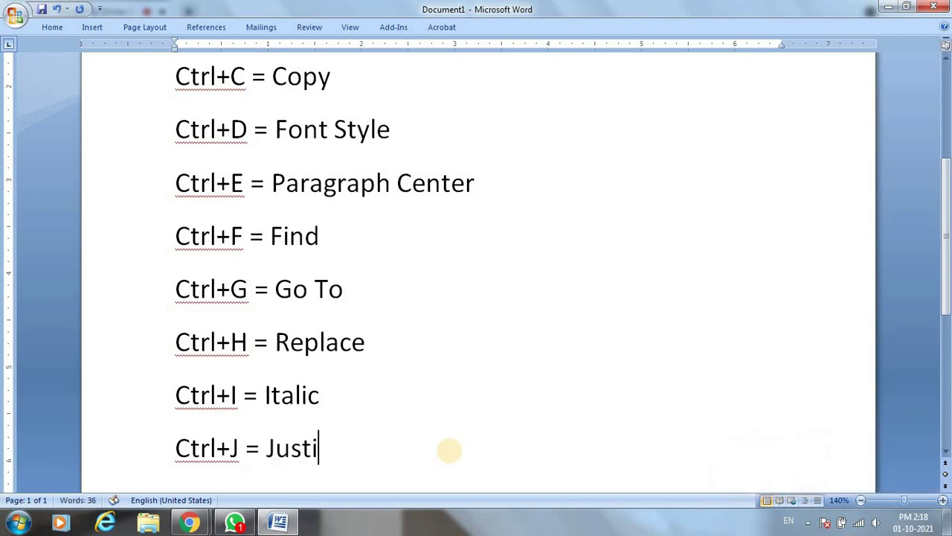
{"action": "type", "text": "fy"}
{"action": "key", "text": "Left"}
{"action": "key", "text": "Left"}
{"action": "key", "text": "Left"}
{"action": "key", "text": "Left"}
{"action": "key", "text": "Left"}
{"action": "key", "text": "Left"}
{"action": "type", "text": "P"}
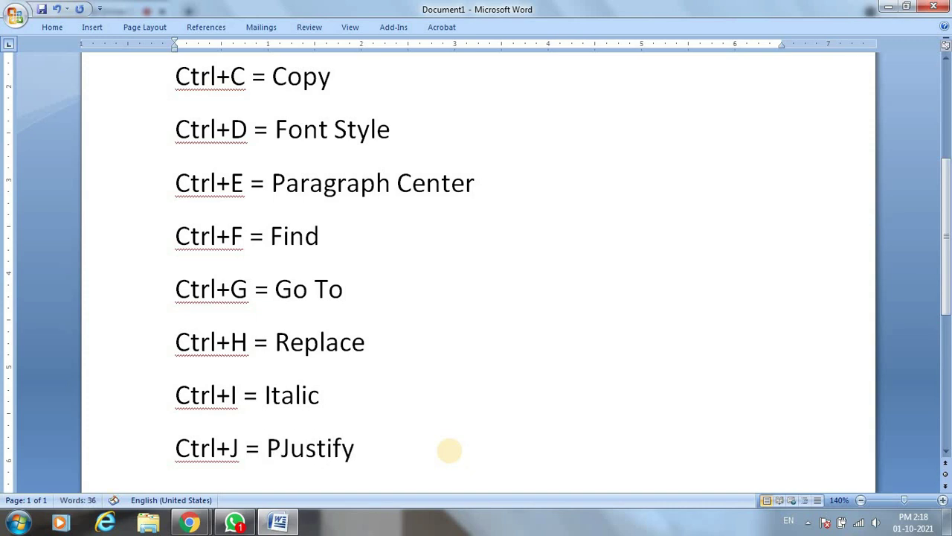
{"action": "type", "text": "aragra"}
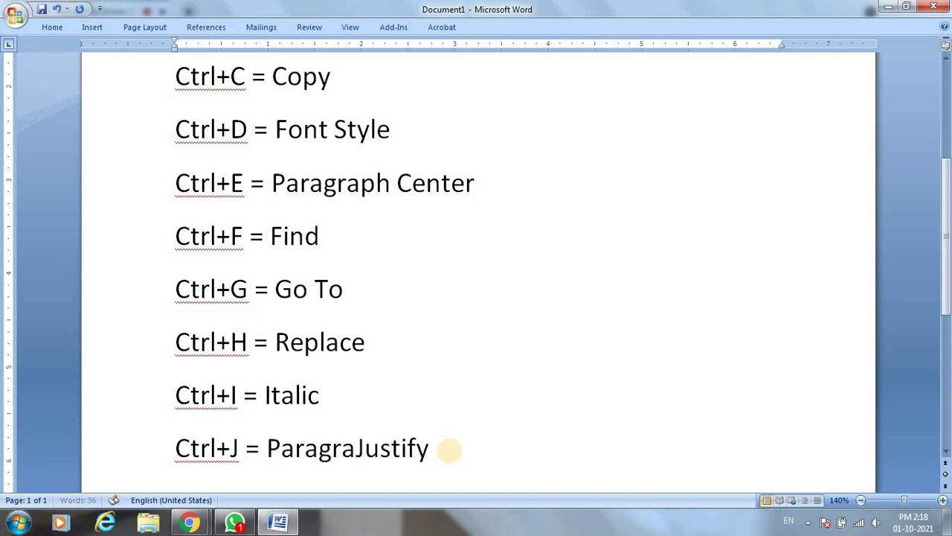
{"action": "type", "text": "ph"}
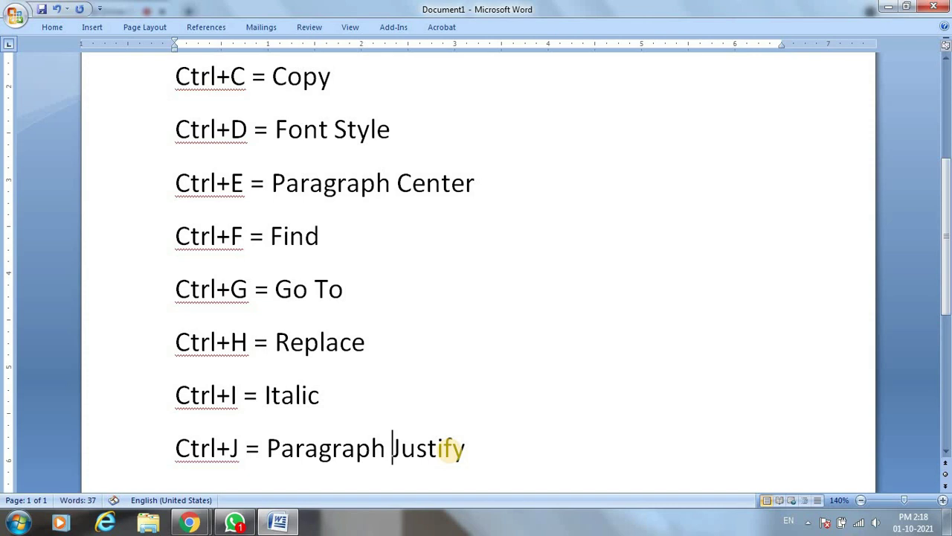
{"action": "key", "text": "End"}
{"action": "key", "text": "Return"}
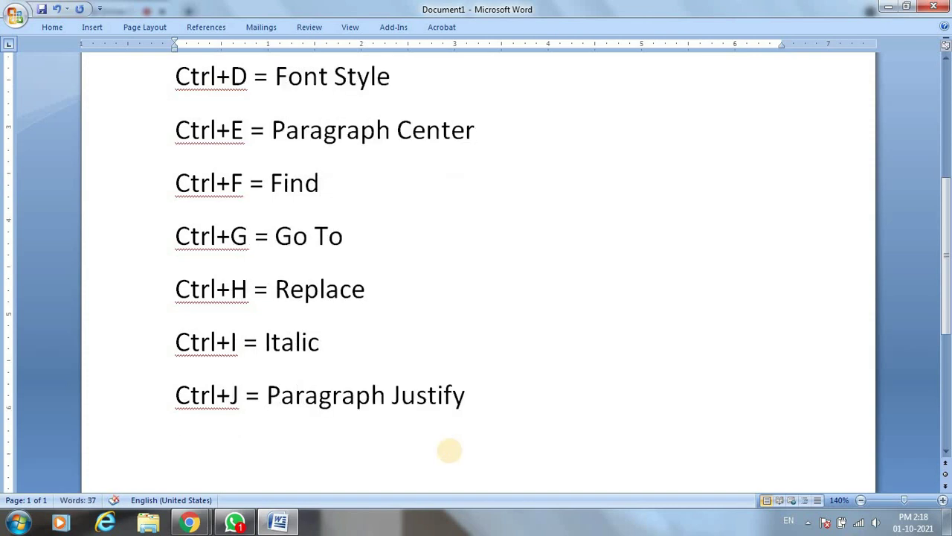
{"action": "type", "text": "Ct"}
{"action": "type", "text": "rl+"}
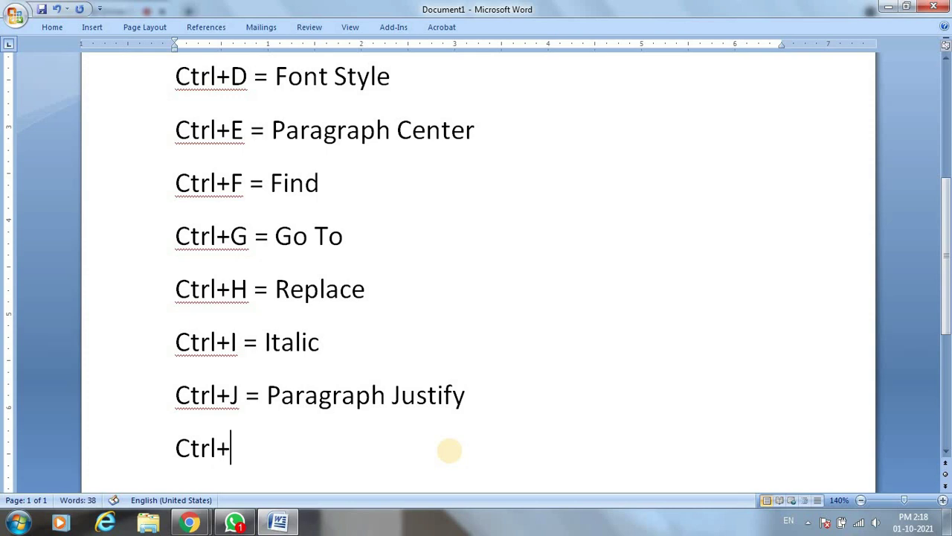
{"action": "type", "text": "K"}
{"action": "type", "text": " = "}
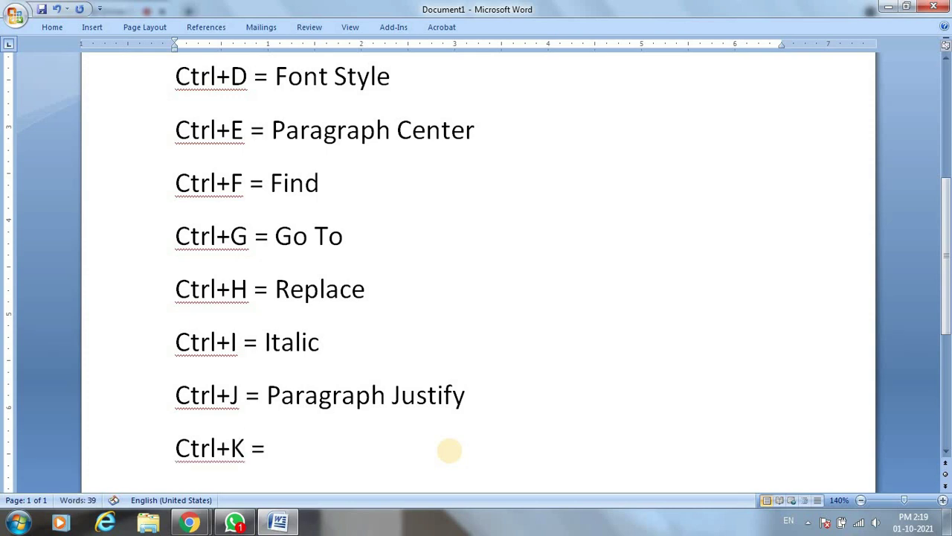
{"action": "type", "text": "H"}
{"action": "type", "text": "yperlin"}
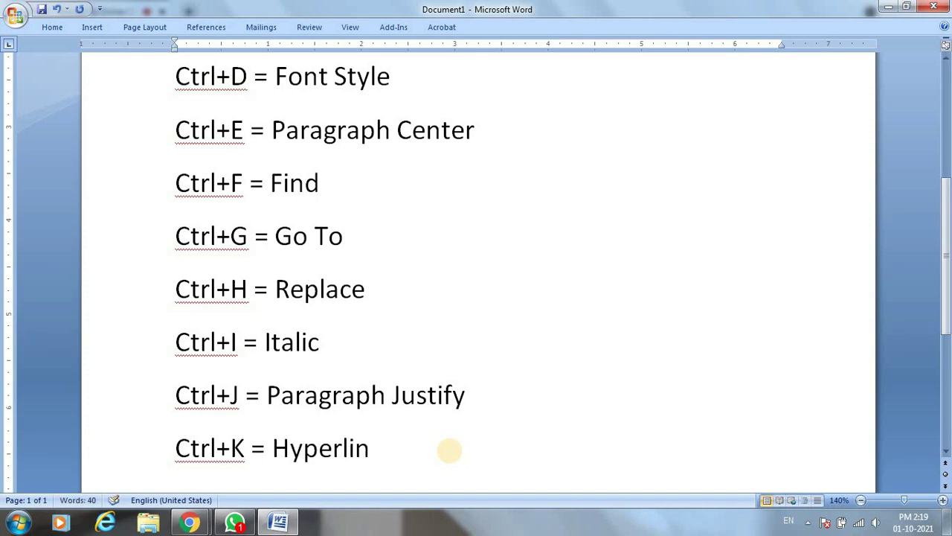
{"action": "type", "text": "k"}
{"action": "key", "text": "Return"}
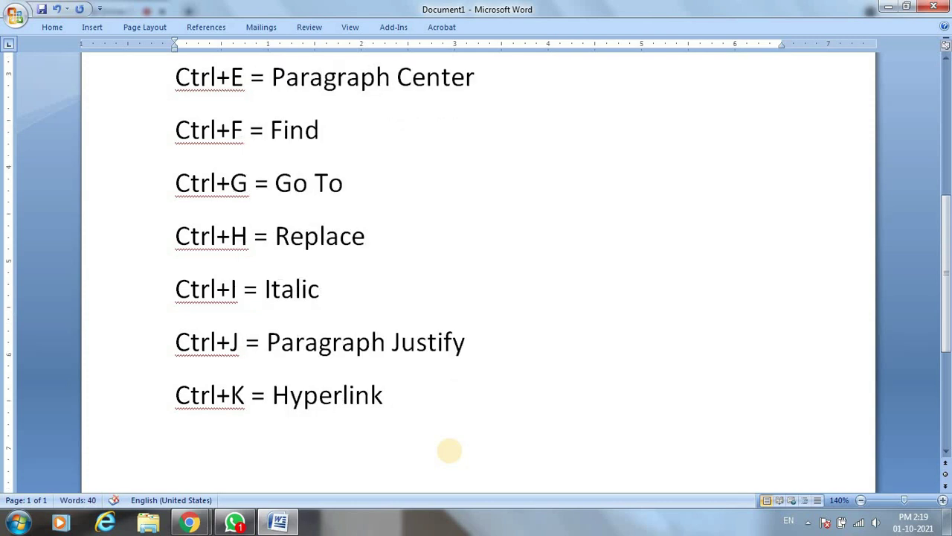
Add Ctrl+L = Paragraph Left, Ctrl+M = Paragraph Indent, Ctrl+N = New Document and Ctrl+O = Open File
{"action": "type", "text": "C"}
{"action": "type", "text": "trl+"}
{"action": "type", "text": "L = "}
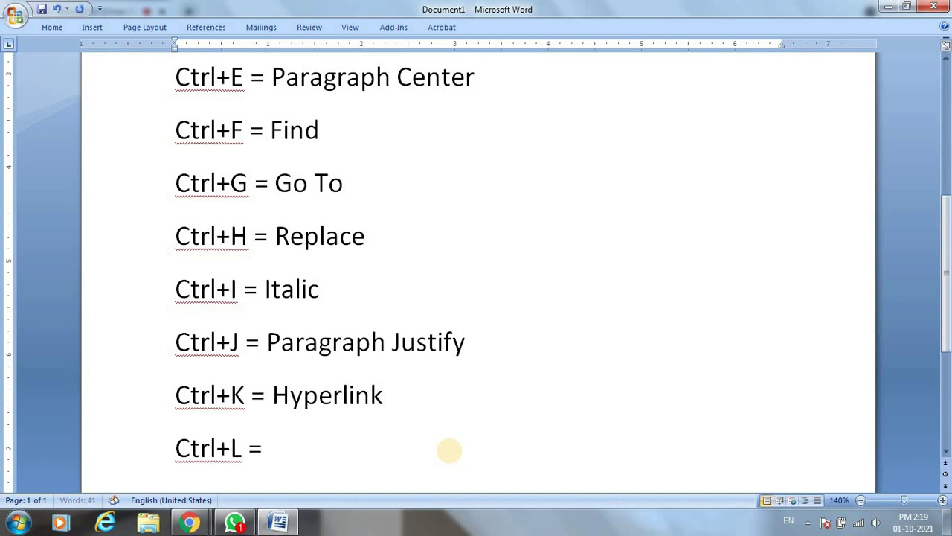
{"action": "type", "text": "Pa"}
{"action": "type", "text": "ragrap"}
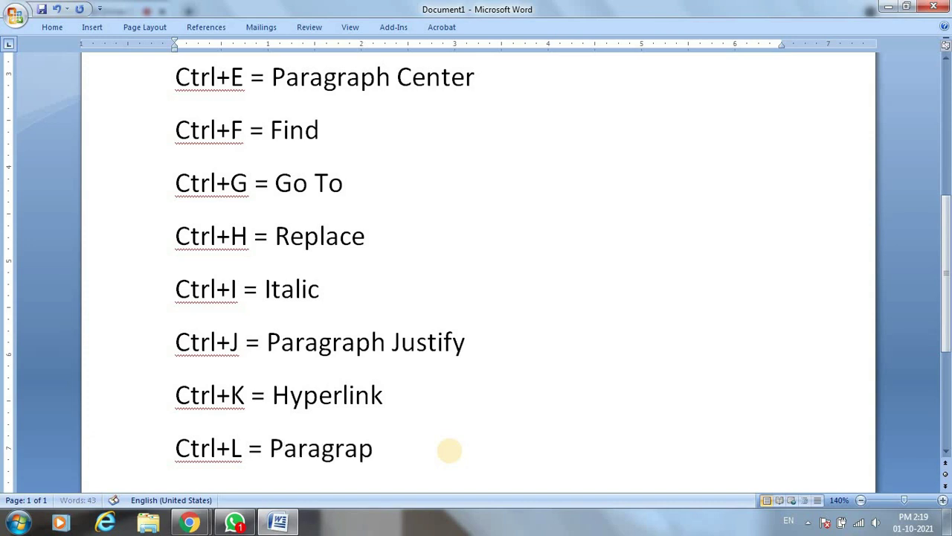
{"action": "type", "text": "h Lef"}
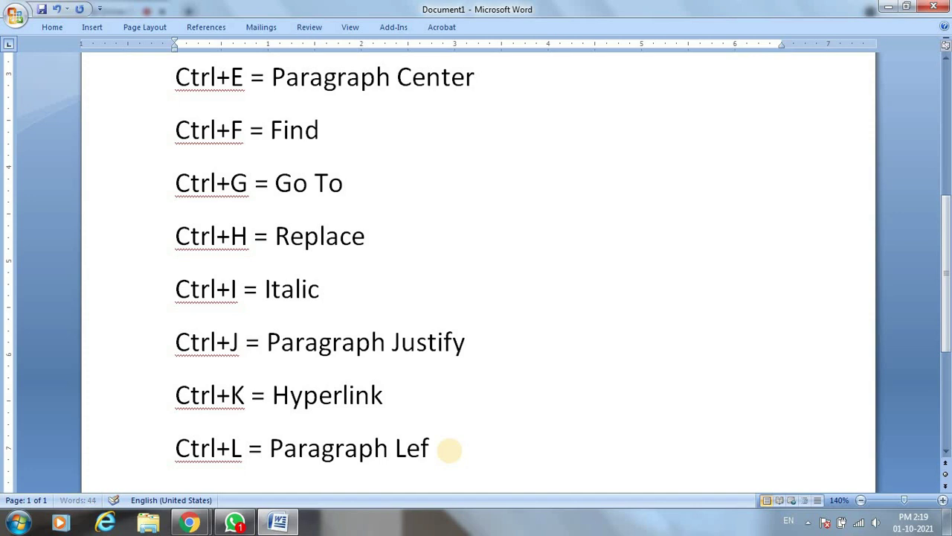
{"action": "type", "text": "t"}
{"action": "key", "text": "Return"}
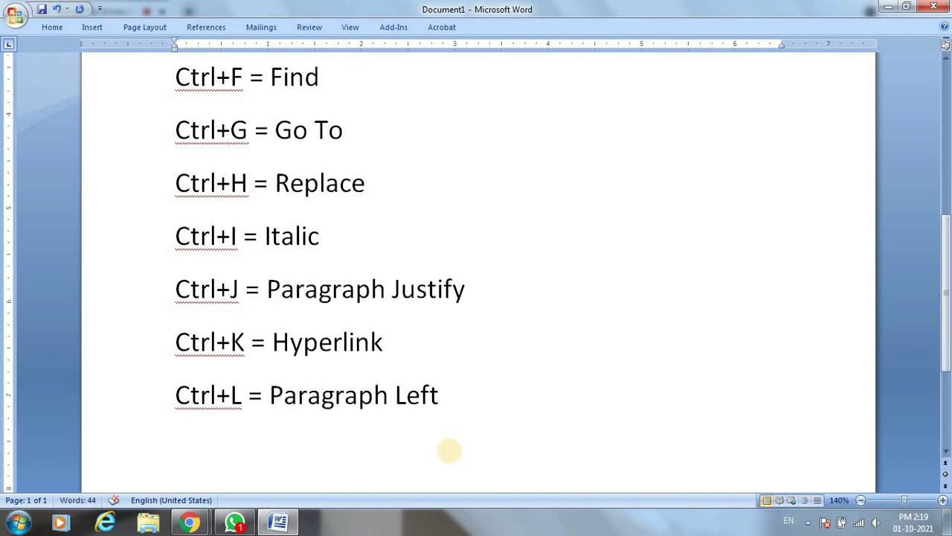
{"action": "type", "text": "Ctrl"}
{"action": "type", "text": "+"}
{"action": "type", "text": "M ="}
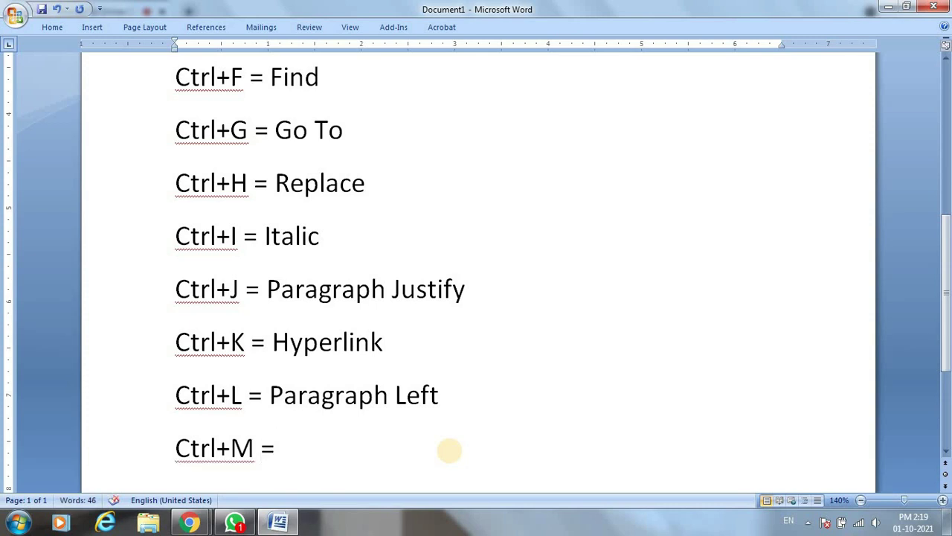
{"action": "type", "text": " Para"}
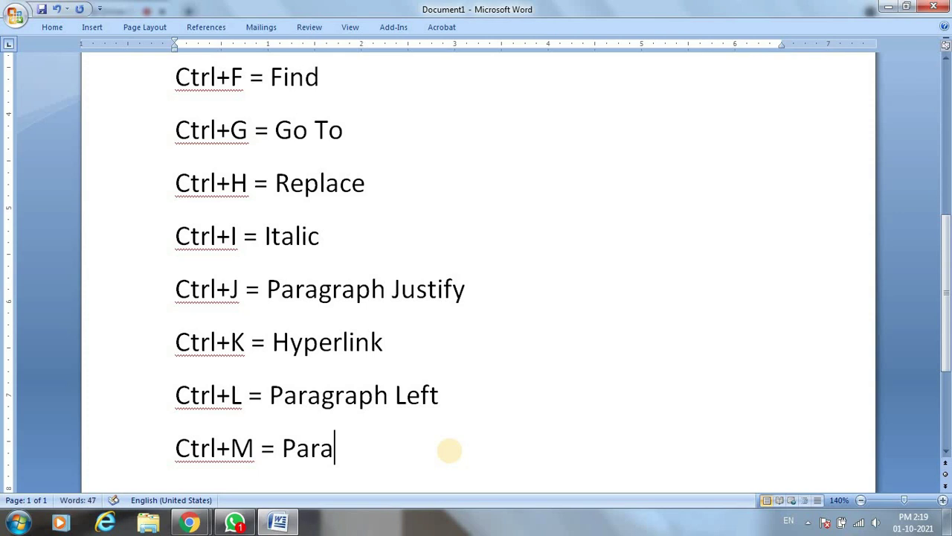
{"action": "type", "text": "graph"}
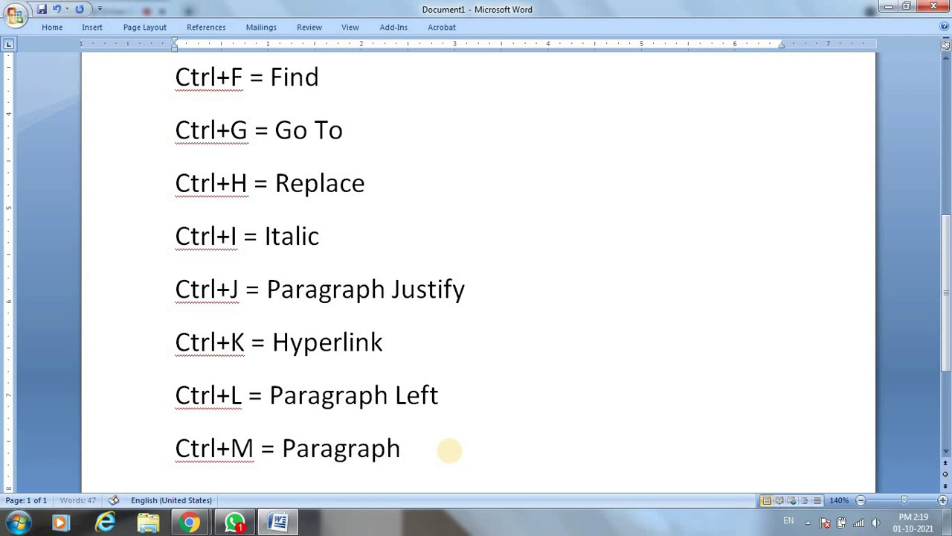
{"action": "type", "text": " Indent"}
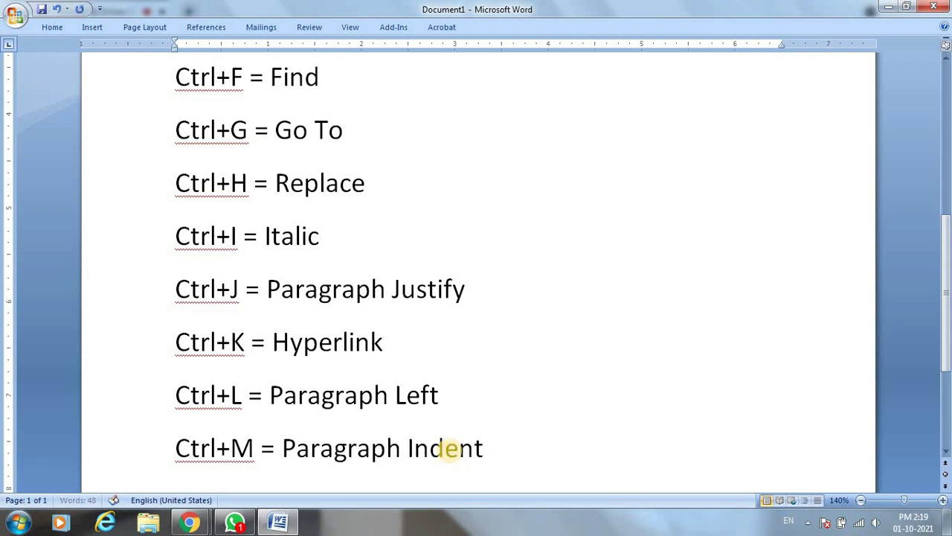
{"action": "key", "text": "Return"}
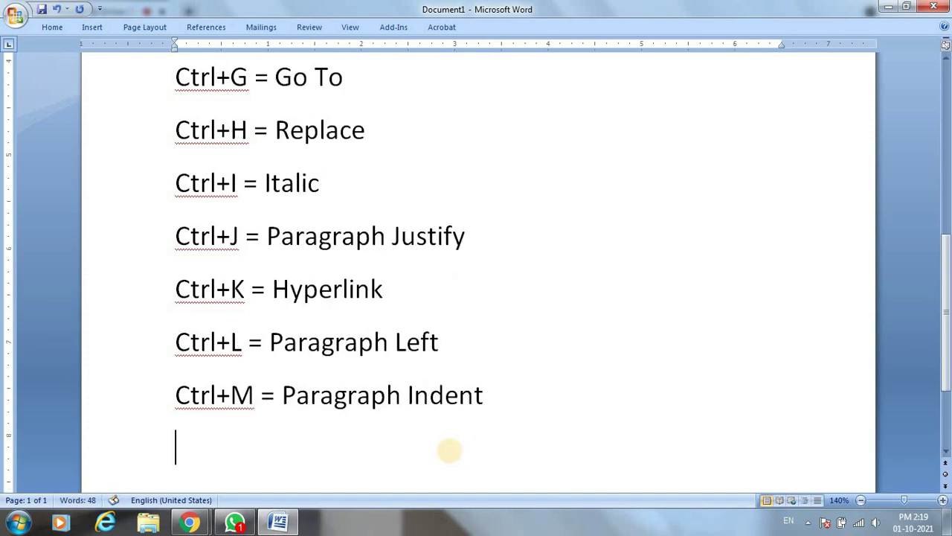
{"action": "type", "text": "C"}
{"action": "type", "text": "trl+"}
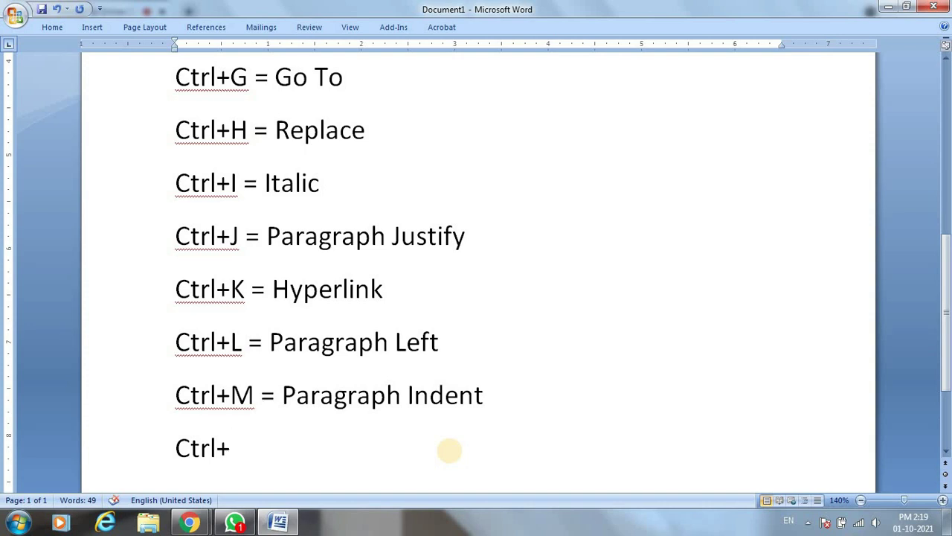
{"action": "type", "text": "N = "}
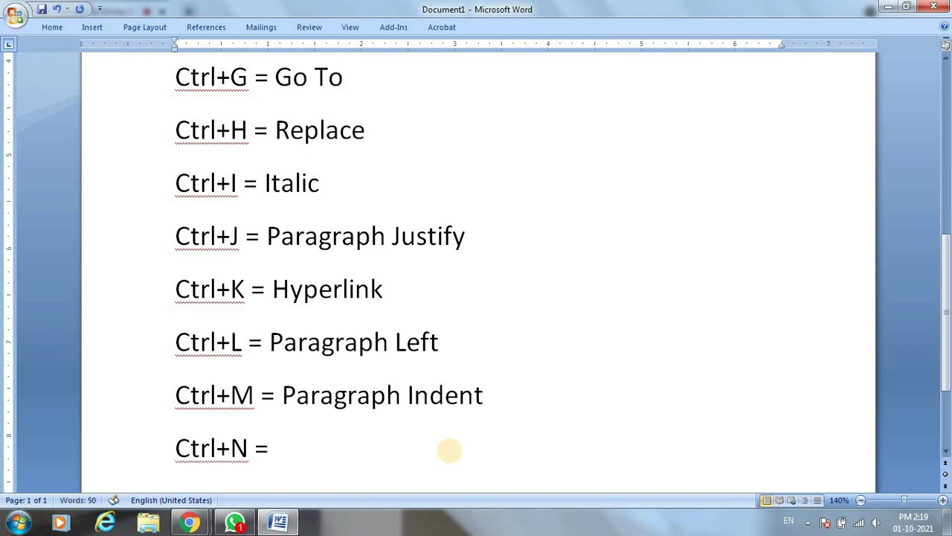
{"action": "type", "text": "New "}
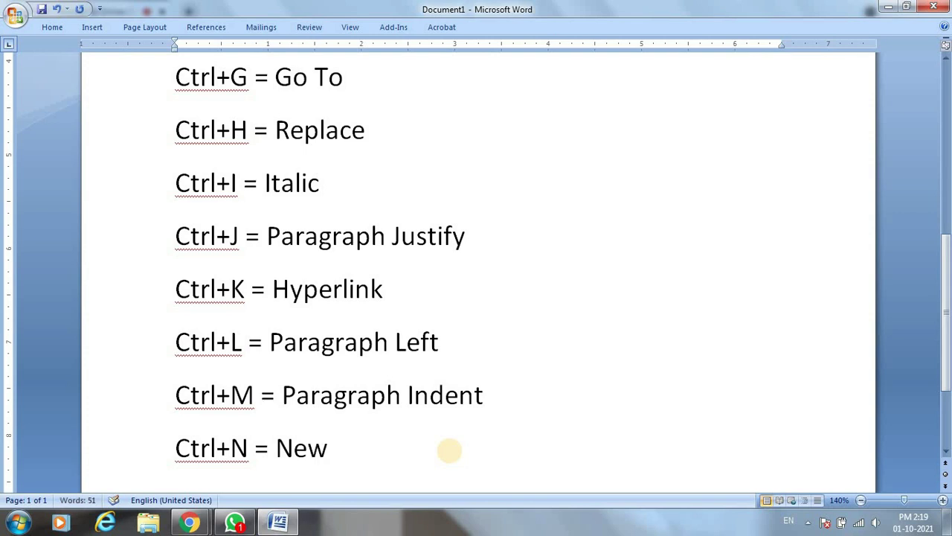
{"action": "type", "text": "Docum"}
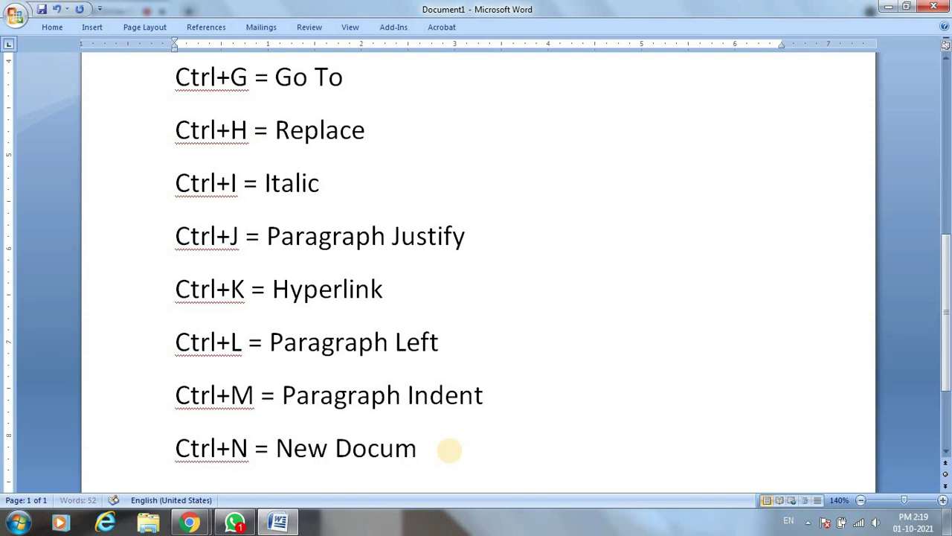
{"action": "type", "text": "ent"}
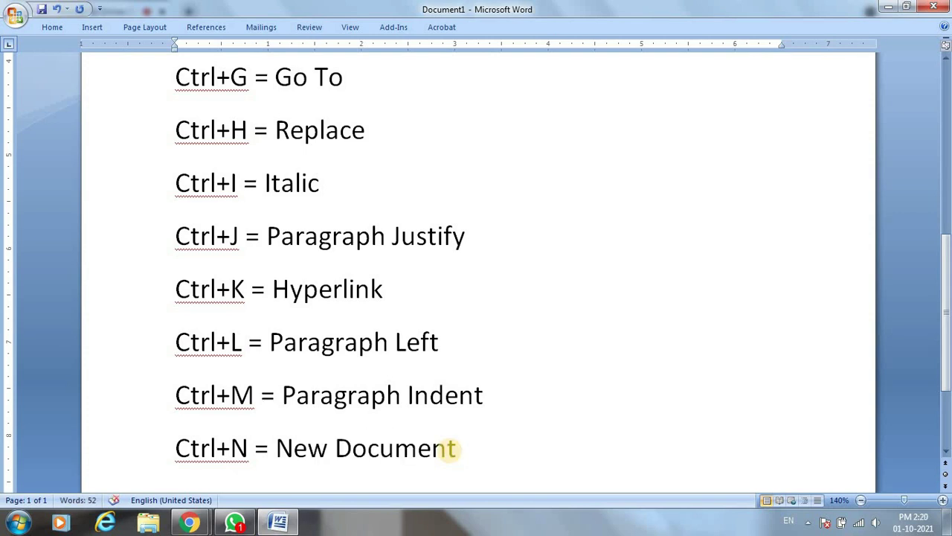
{"action": "key", "text": "Return"}
{"action": "type", "text": "Ctrl"}
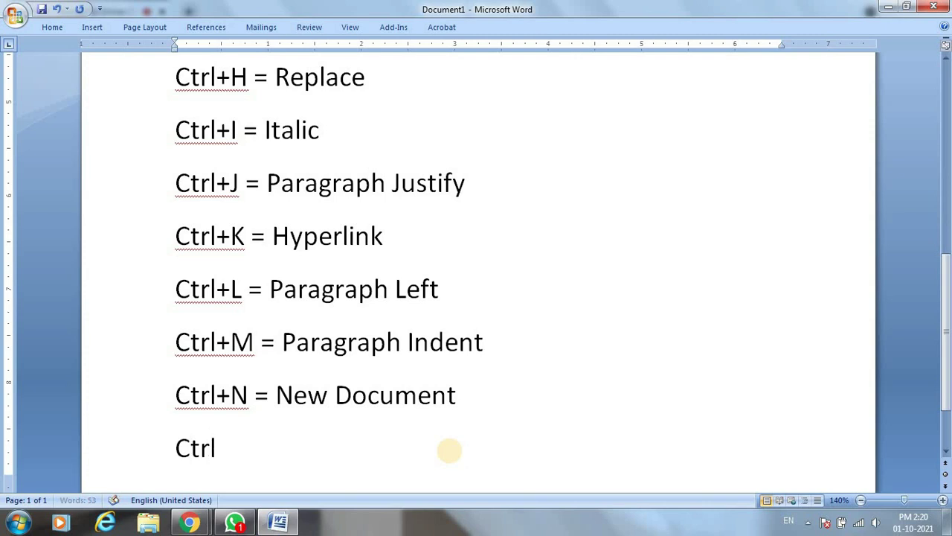
{"action": "type", "text": "+"}
{"action": "type", "text": "O"}
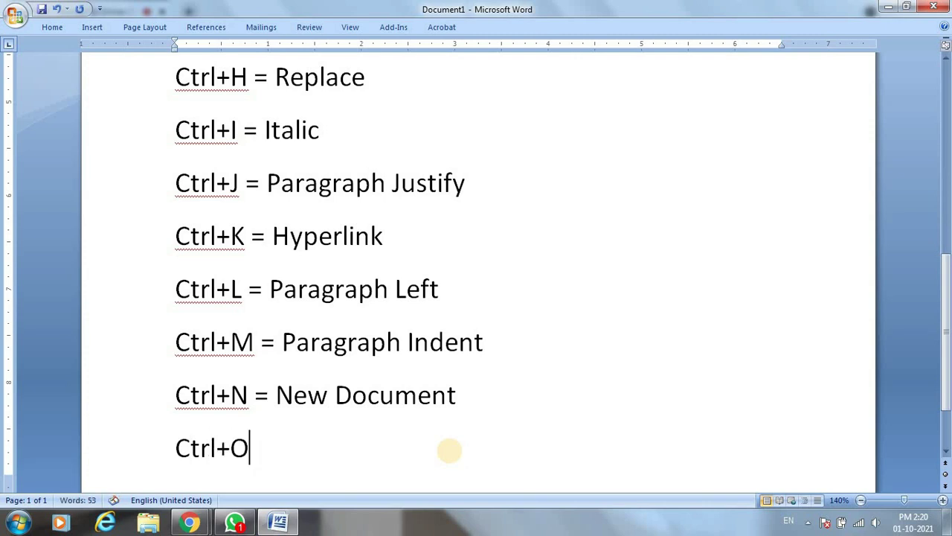
{"action": "type", "text": " ="}
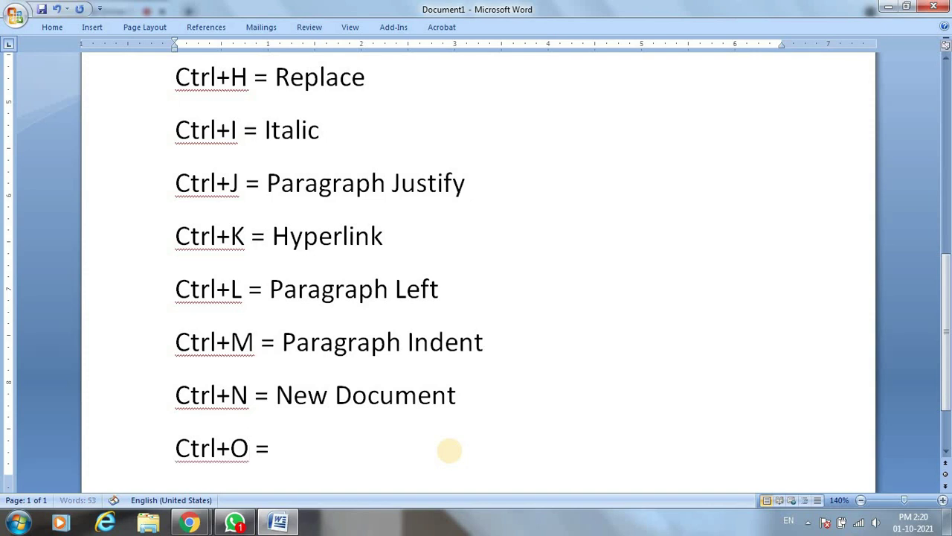
{"action": "type", "text": " O"}
{"action": "type", "text": "pen Fil"}
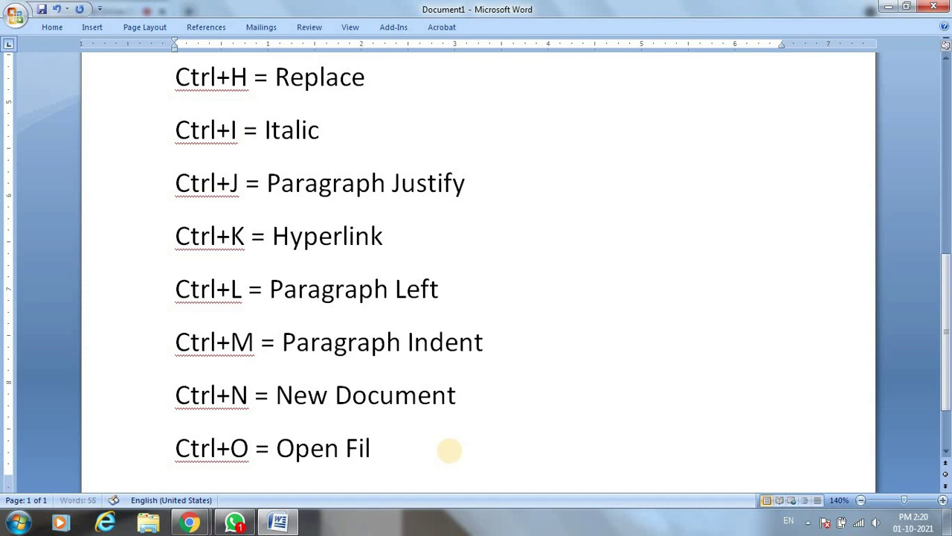
{"action": "type", "text": "e"}
{"action": "key", "text": "Return"}
{"action": "scroll", "coordinate": [708, 391], "scroll_direction": "up", "scroll_amount": 3}
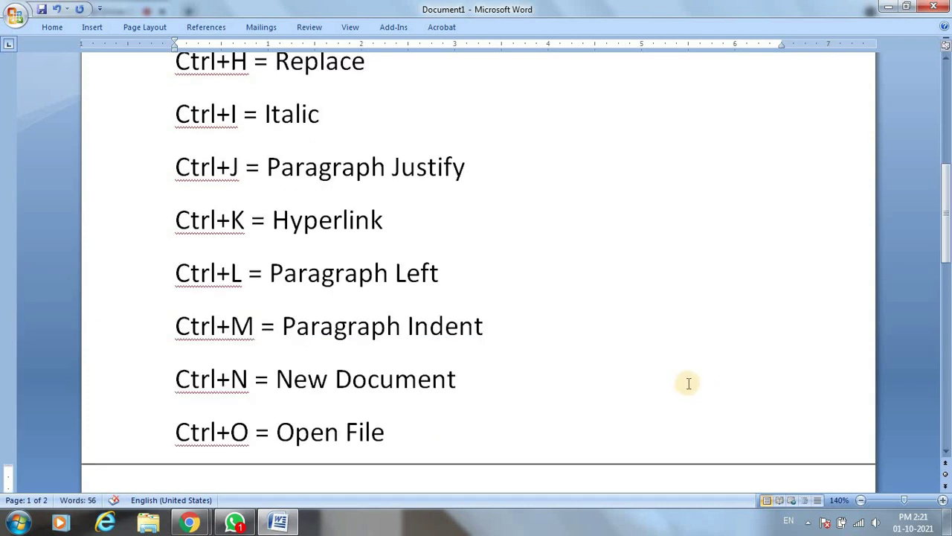
{"action": "scroll", "coordinate": [576, 350], "scroll_direction": "up", "scroll_amount": 2}
{"action": "scroll", "coordinate": [568, 348], "scroll_direction": "up", "scroll_amount": 2}
{"action": "scroll", "coordinate": [567, 346], "scroll_direction": "up", "scroll_amount": 1}
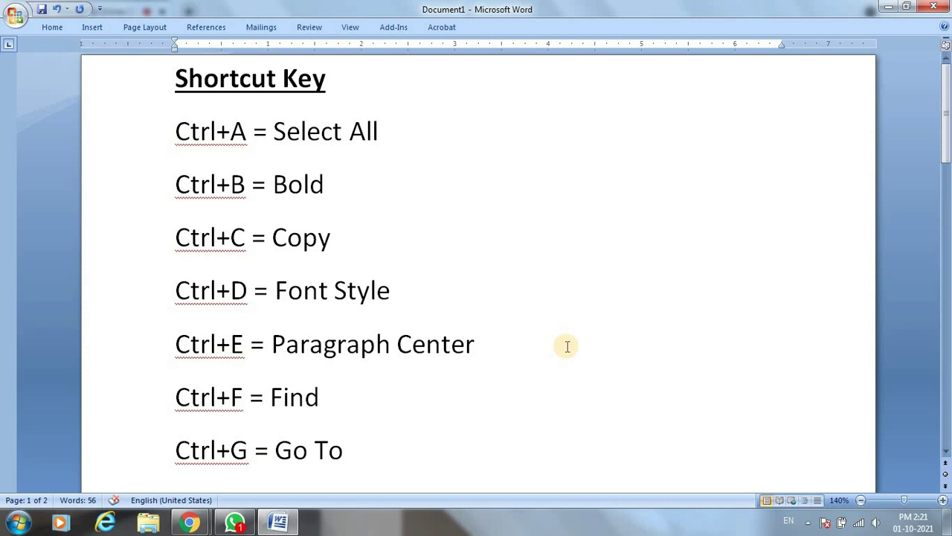
{"action": "scroll", "coordinate": [567, 346], "scroll_direction": "down", "scroll_amount": 2}
{"action": "scroll", "coordinate": [567, 346], "scroll_direction": "down", "scroll_amount": 1}
{"action": "scroll", "coordinate": [567, 346], "scroll_direction": "down", "scroll_amount": 1}
{"action": "scroll", "coordinate": [567, 346], "scroll_direction": "down", "scroll_amount": 1}
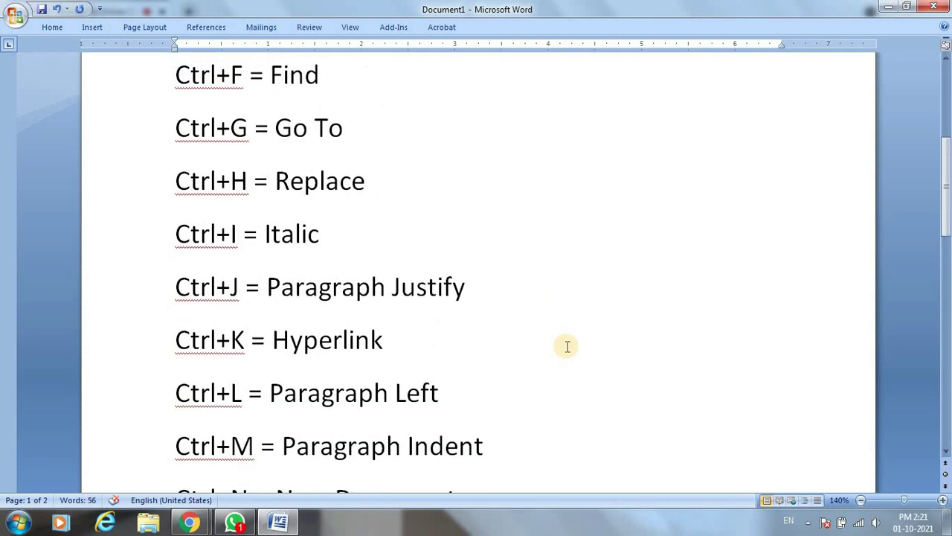
{"action": "scroll", "coordinate": [567, 346], "scroll_direction": "down", "scroll_amount": 1}
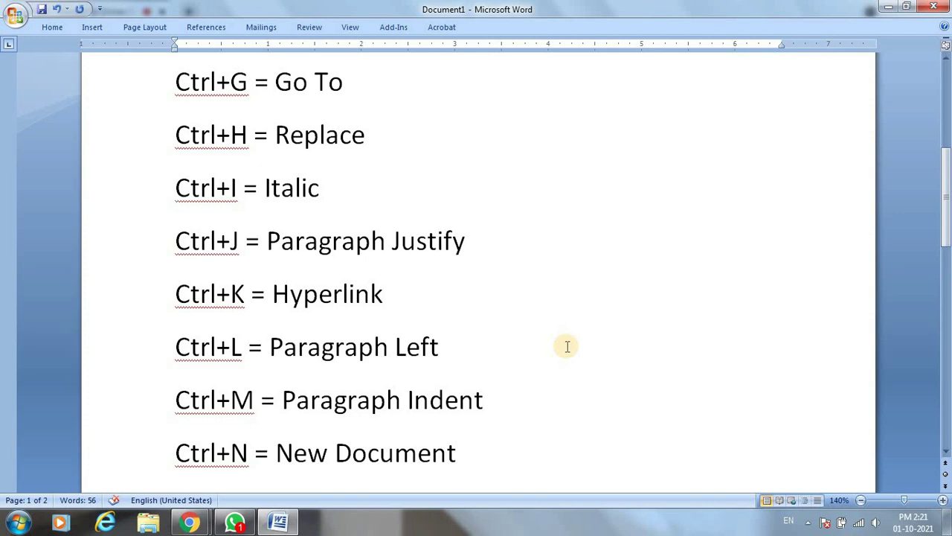
Add 'Ctrl+P = Print' and 'Ctrl+Q = Clear the Paragraph Indent' on page 2
{"action": "key", "text": "Return"}
{"action": "type", "text": "Ct"}
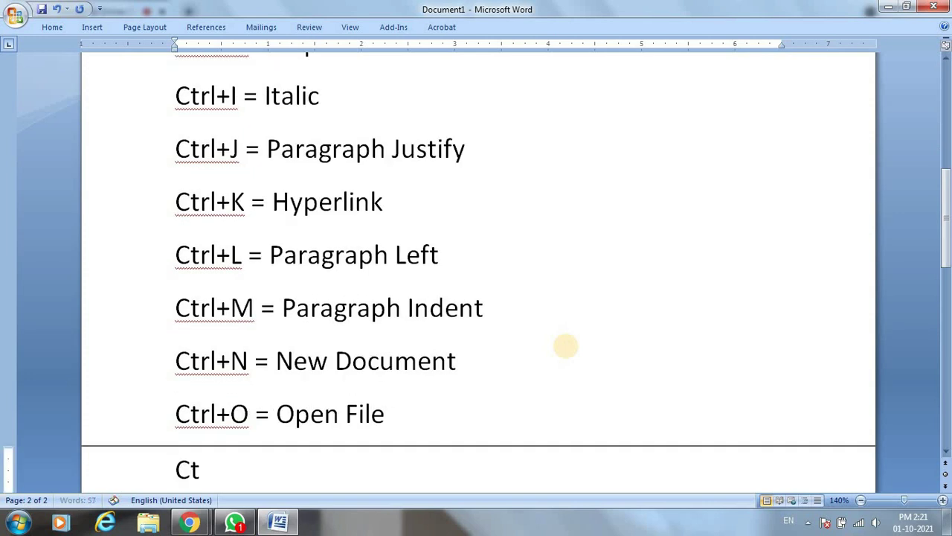
{"action": "type", "text": "rl+"}
{"action": "type", "text": "P ="}
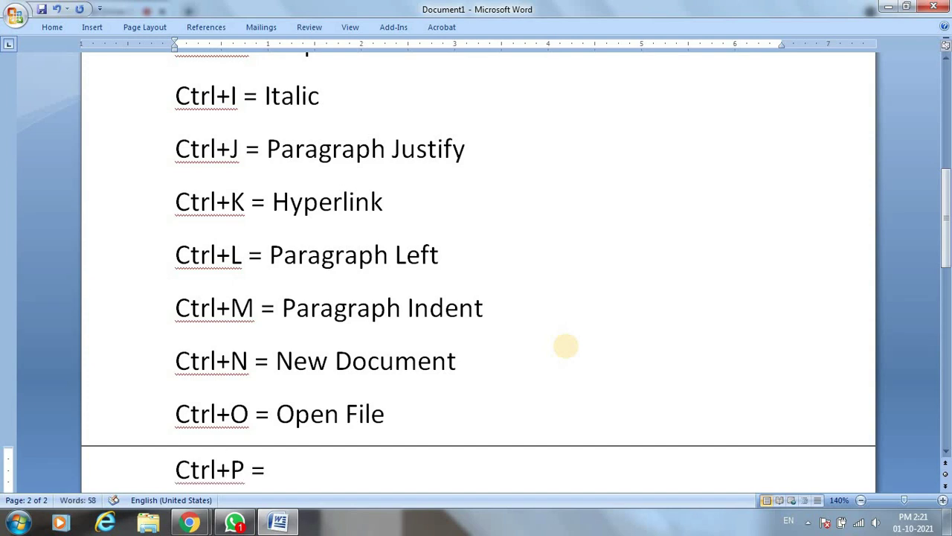
{"action": "type", "text": " Print"}
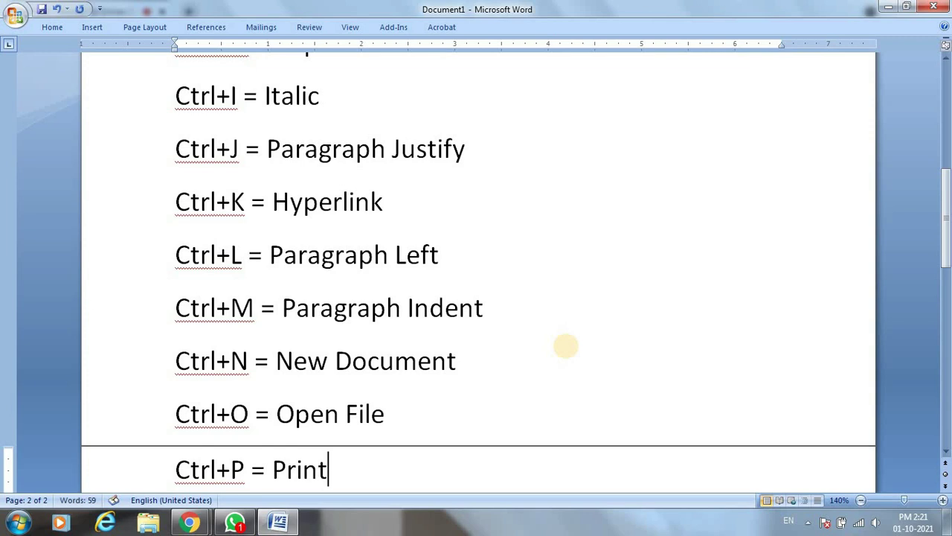
{"action": "key", "text": "Return"}
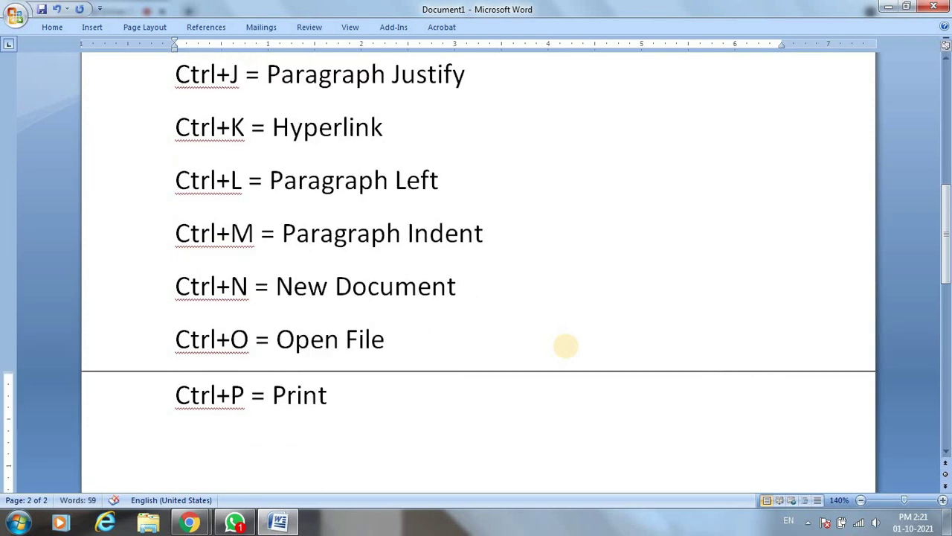
{"action": "type", "text": "Ctrl"}
{"action": "type", "text": "+"}
{"action": "type", "text": "Q"}
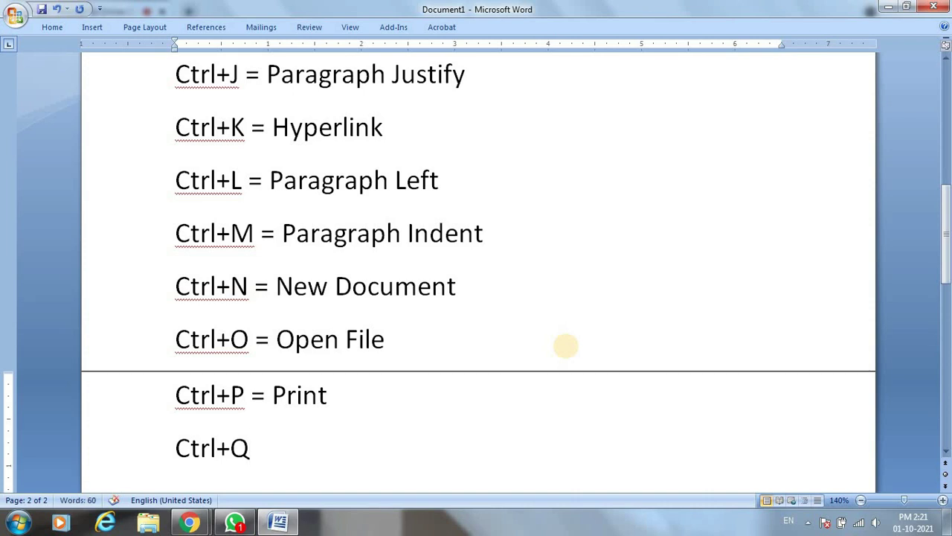
{"action": "type", "text": " = "}
{"action": "type", "text": "Clear"}
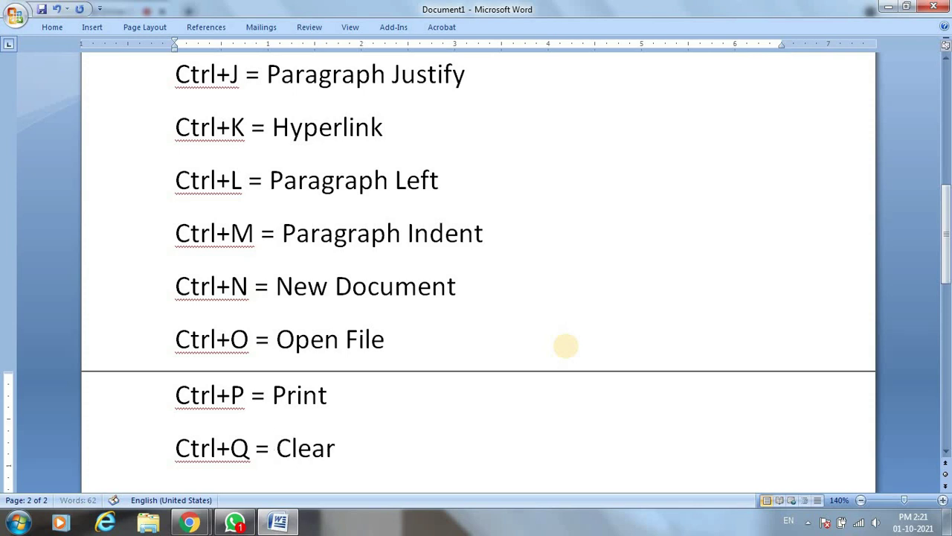
{"action": "type", "text": " t"}
{"action": "type", "text": "he Par"}
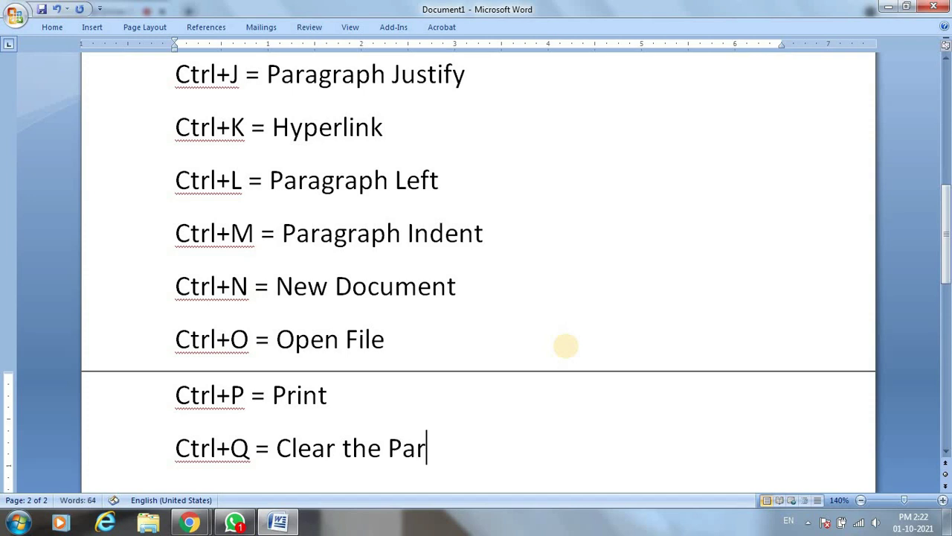
{"action": "type", "text": "agraph "}
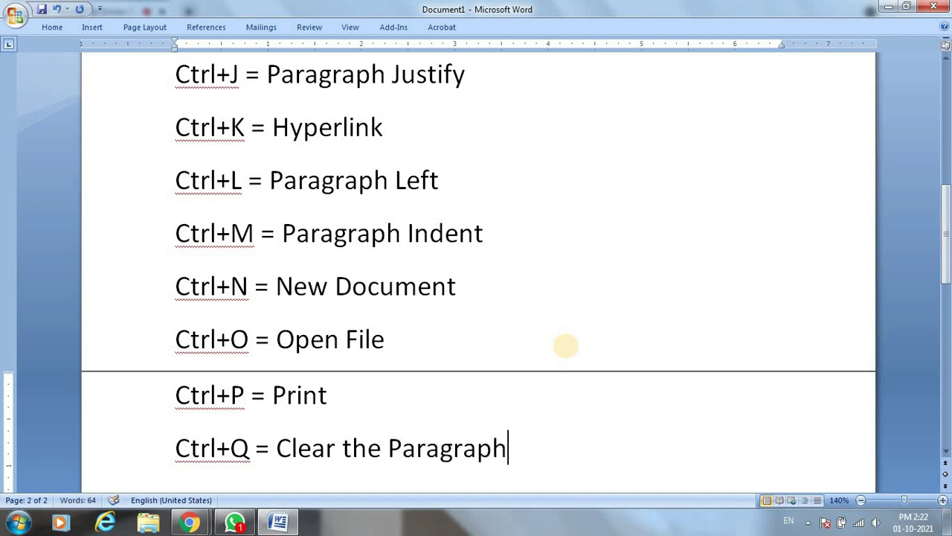
{"action": "type", "text": "Inden"}
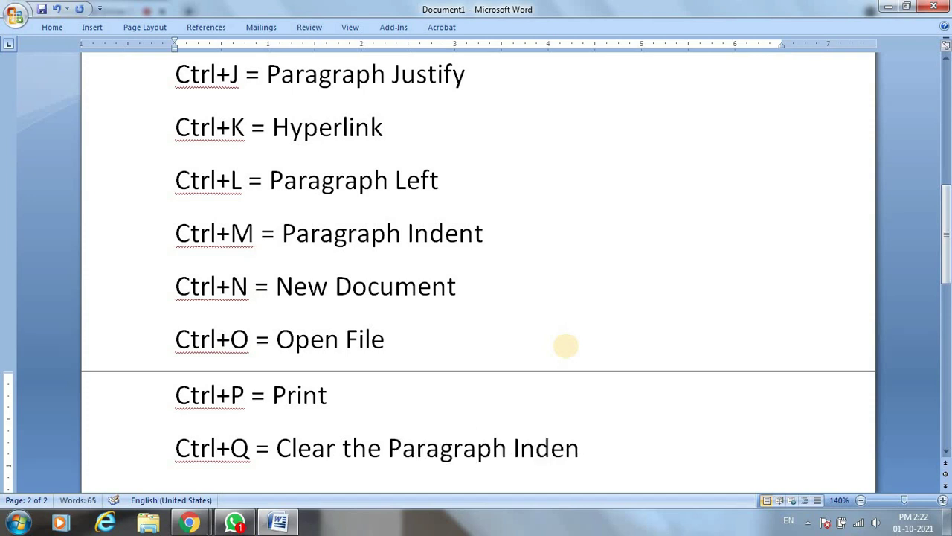
{"action": "type", "text": "t"}
{"action": "key", "text": "Return"}
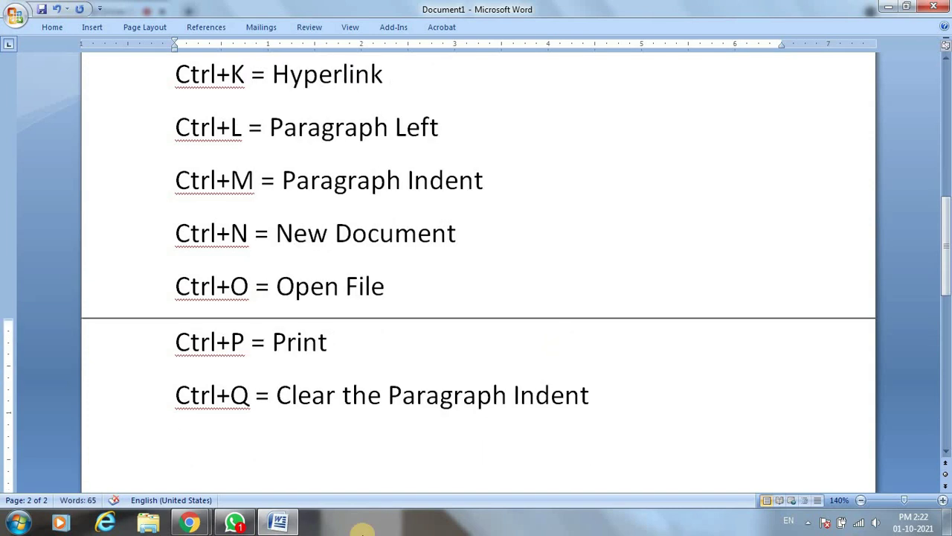
Add Ctrl+R = Paragraph Right, Ctrl+S = Save and Ctrl+T = Hanging Indent entries
{"action": "type", "text": "Ctrl"}
{"action": "type", "text": "+"}
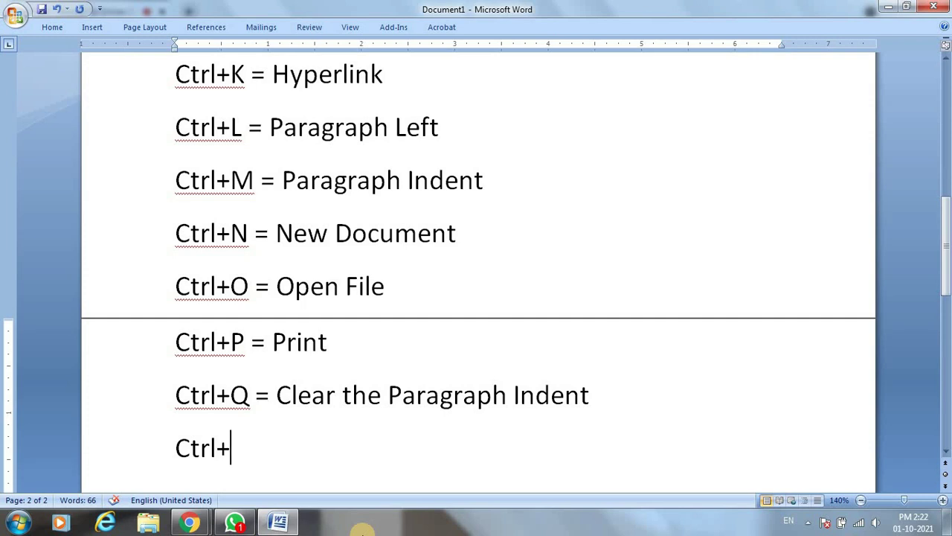
{"action": "type", "text": "R"}
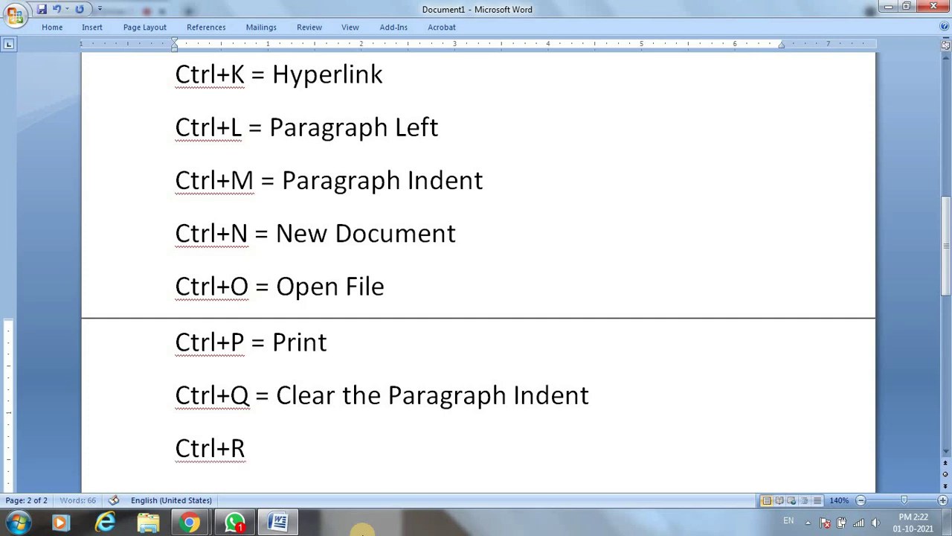
{"action": "type", "text": " ="}
{"action": "type", "text": " Pa"}
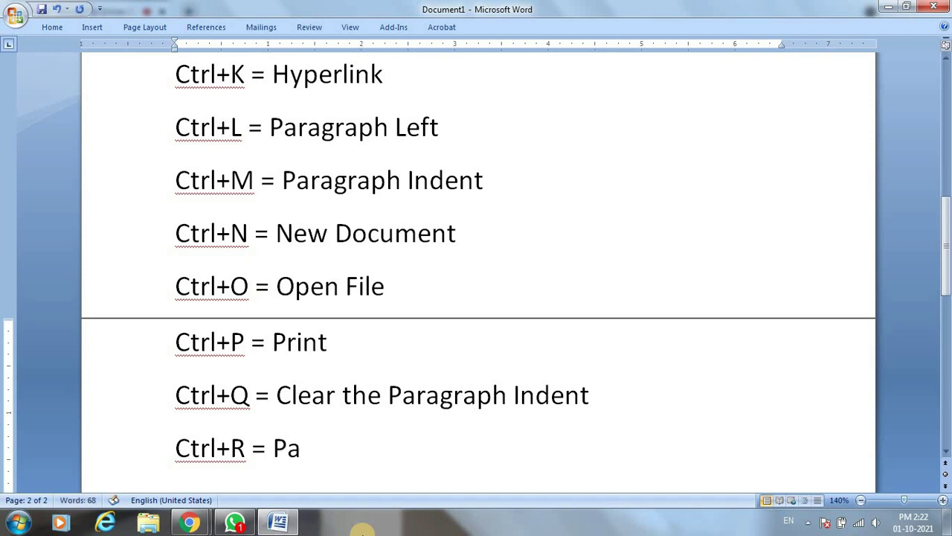
{"action": "type", "text": "ragraph"}
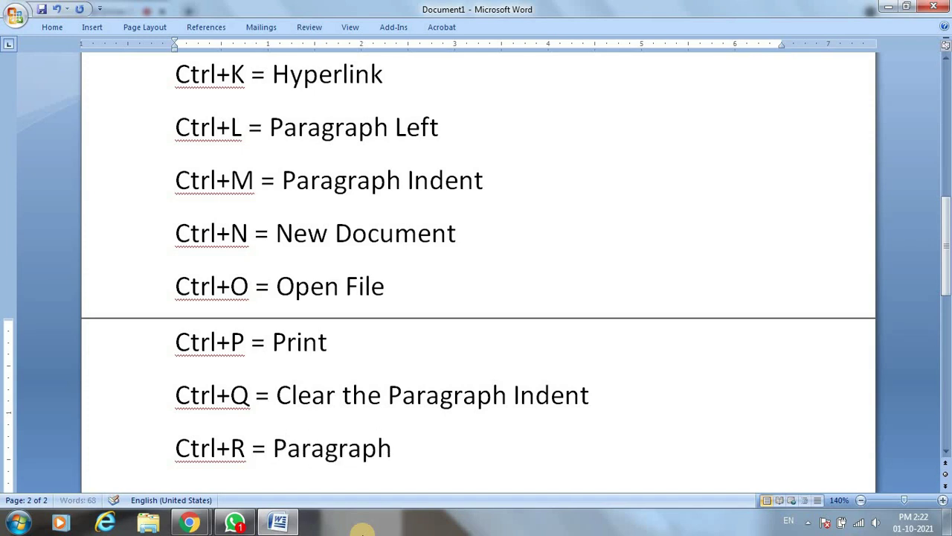
{"action": "type", "text": " Ri"}
{"action": "type", "text": "ght"}
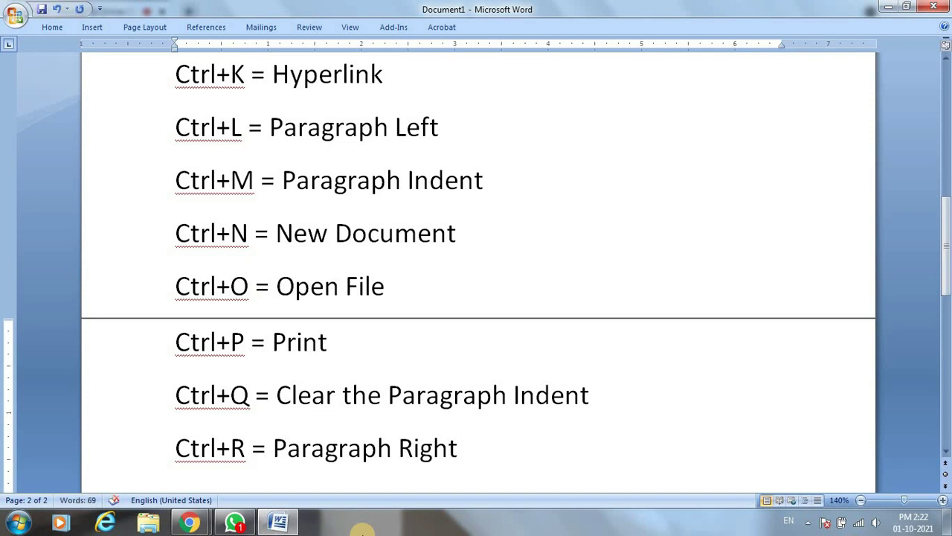
{"action": "key", "text": "Return"}
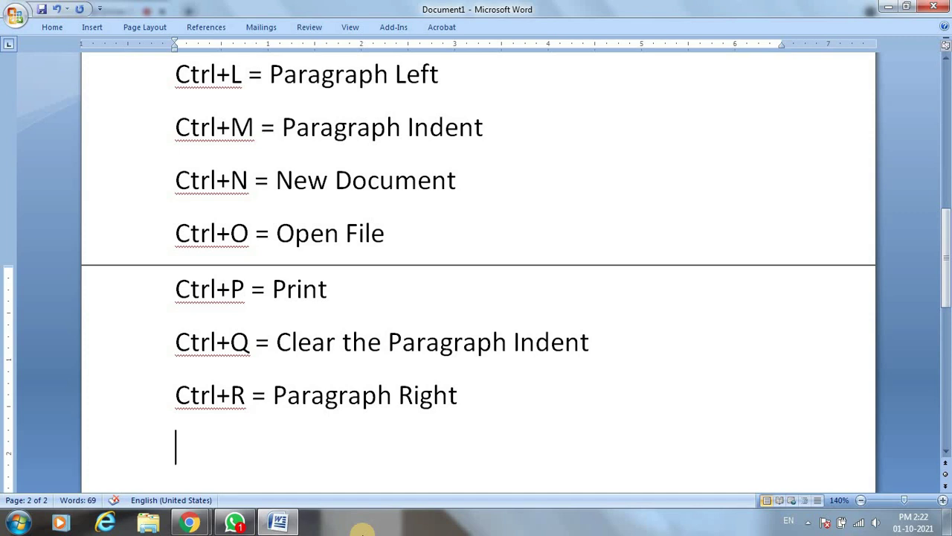
{"action": "type", "text": "C"}
{"action": "type", "text": "t"}
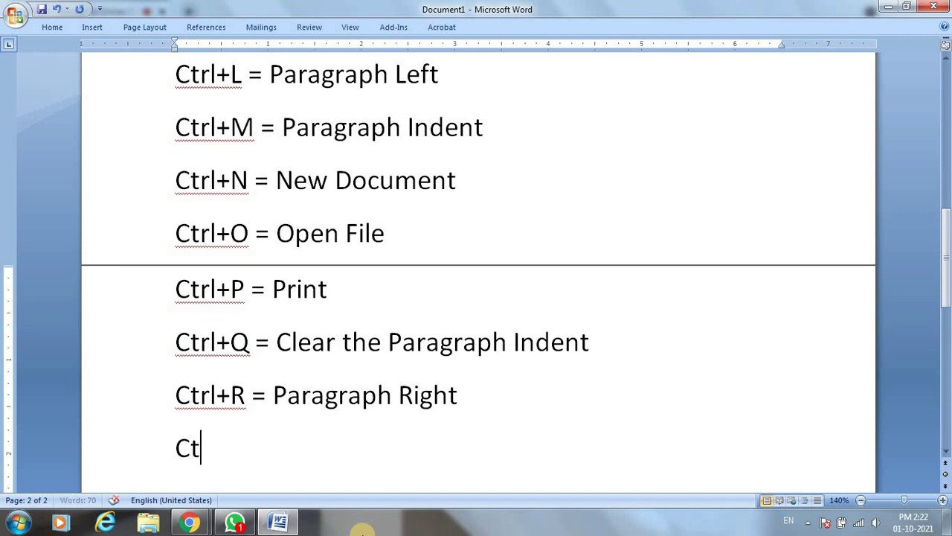
{"action": "type", "text": "rl+S"}
{"action": "type", "text": " = "}
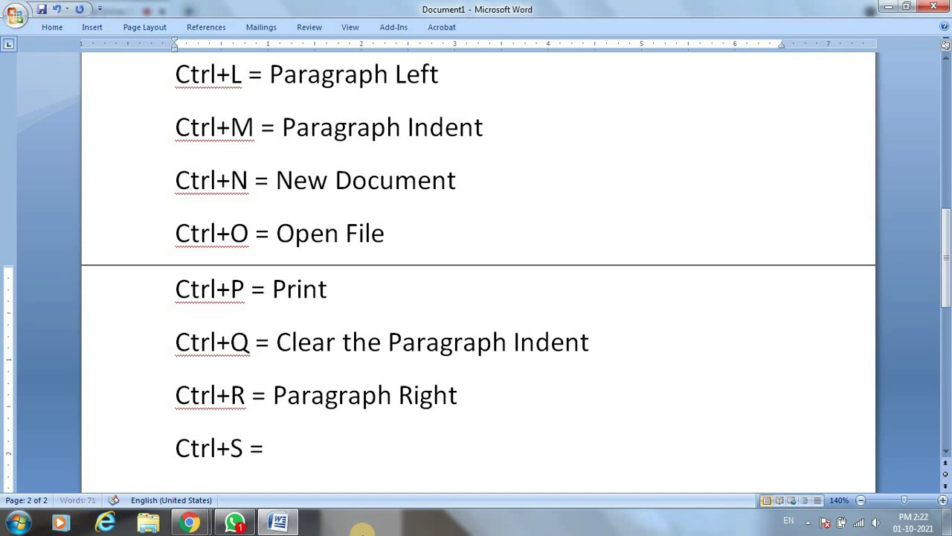
{"action": "type", "text": "Save"}
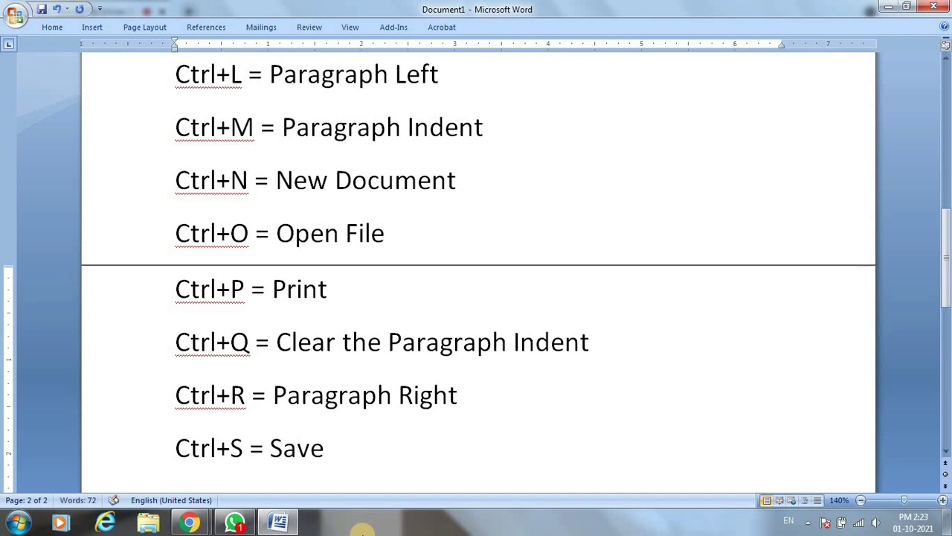
{"action": "key", "text": "Return"}
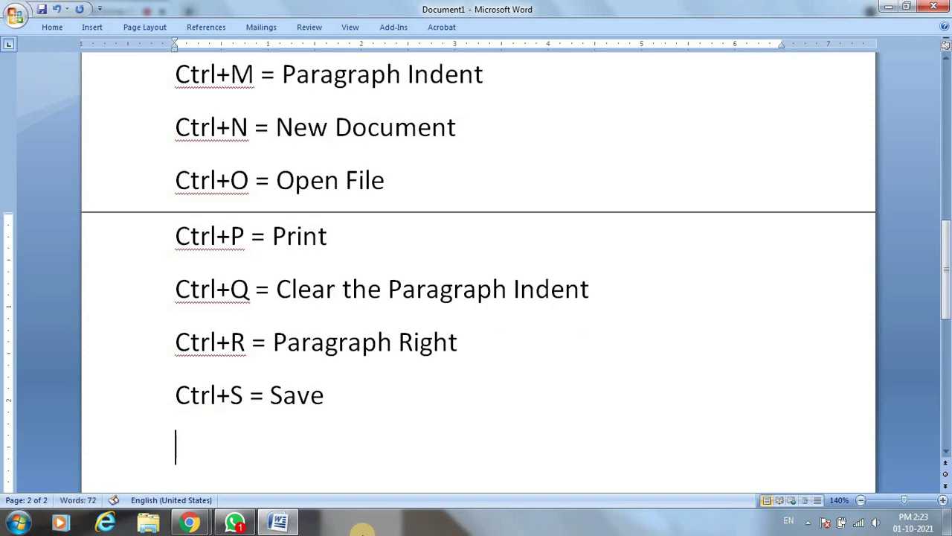
{"action": "type", "text": "Ctr"}
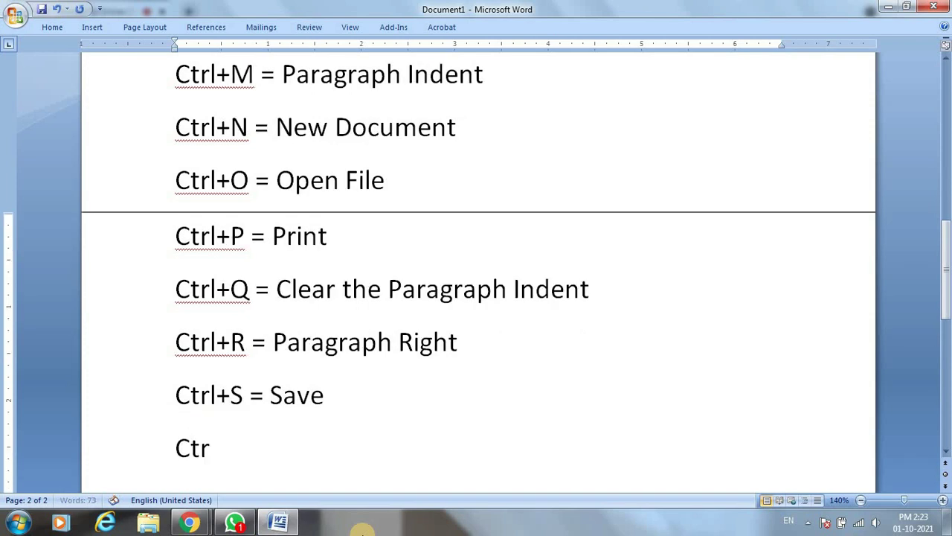
{"action": "type", "text": "l+"}
{"action": "type", "text": "T"}
{"action": "type", "text": " ="}
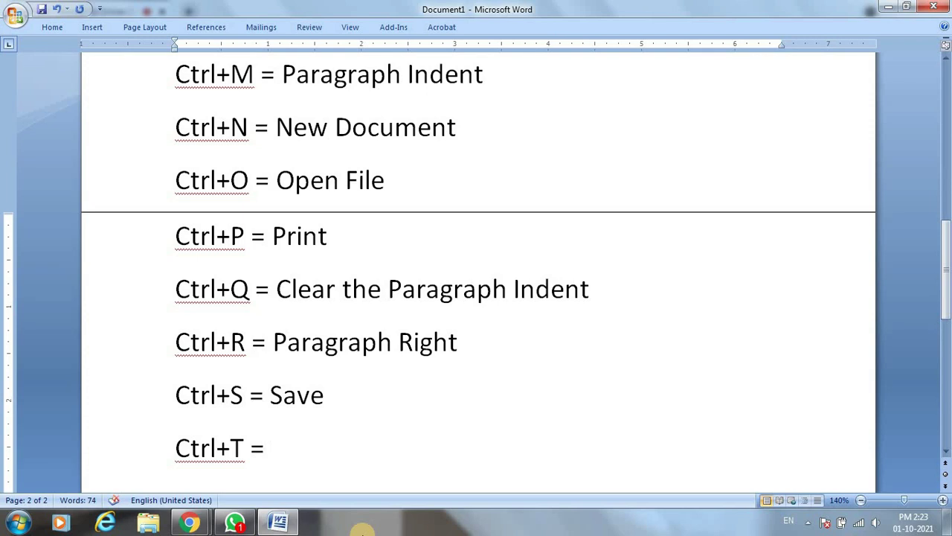
{"action": "type", "text": " Han"}
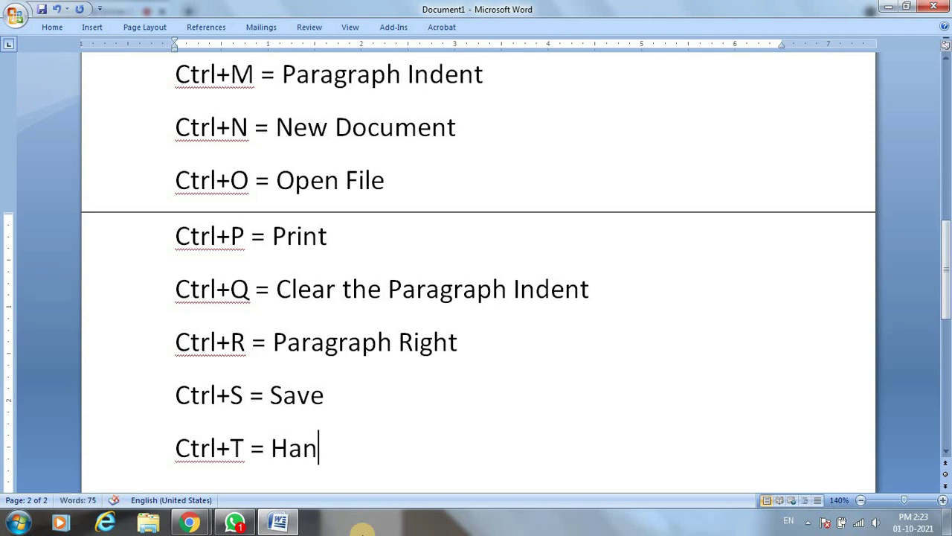
{"action": "type", "text": "ging I"}
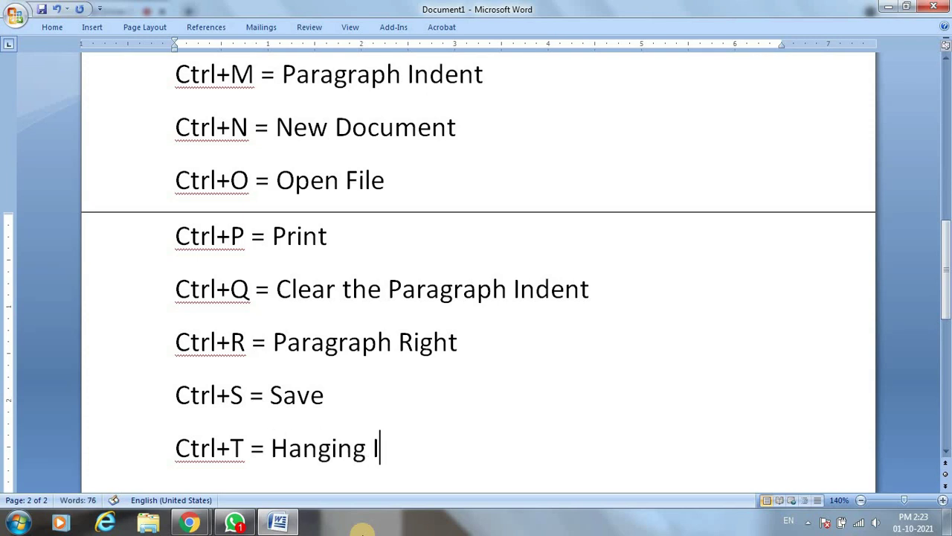
{"action": "type", "text": "ndent"}
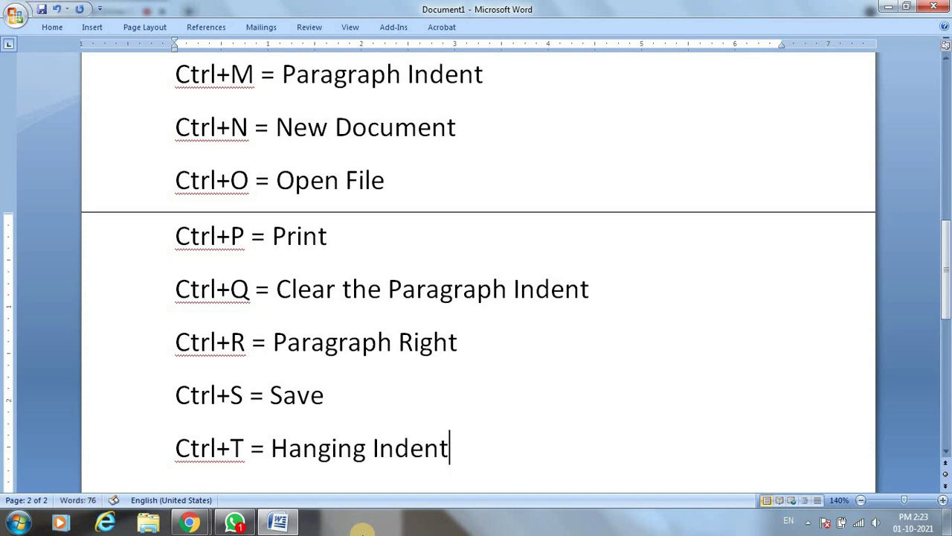
Add Ctrl+U = Underline, Ctrl+V = Paste and Ctrl+W = Close the document, each on its own line
{"action": "key", "text": "Return"}
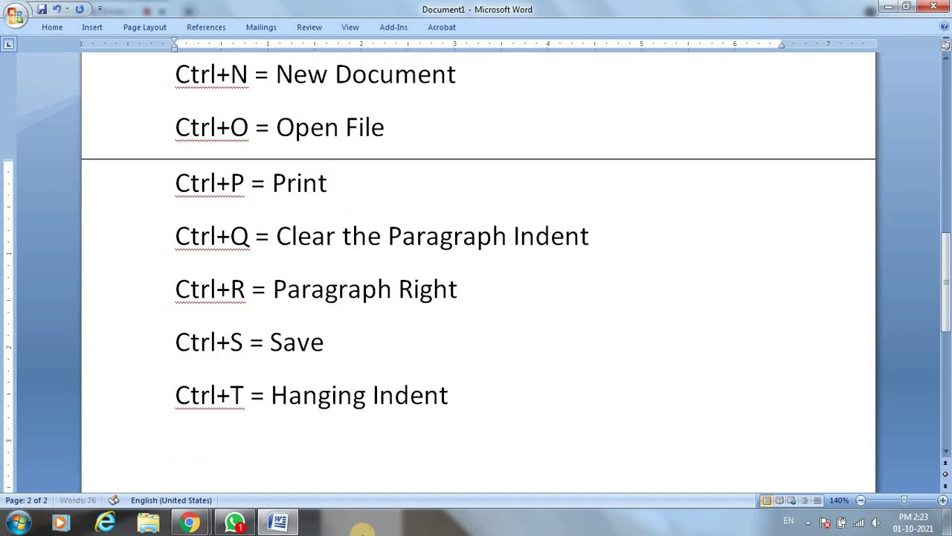
{"action": "type", "text": "C"}
{"action": "type", "text": "trl"}
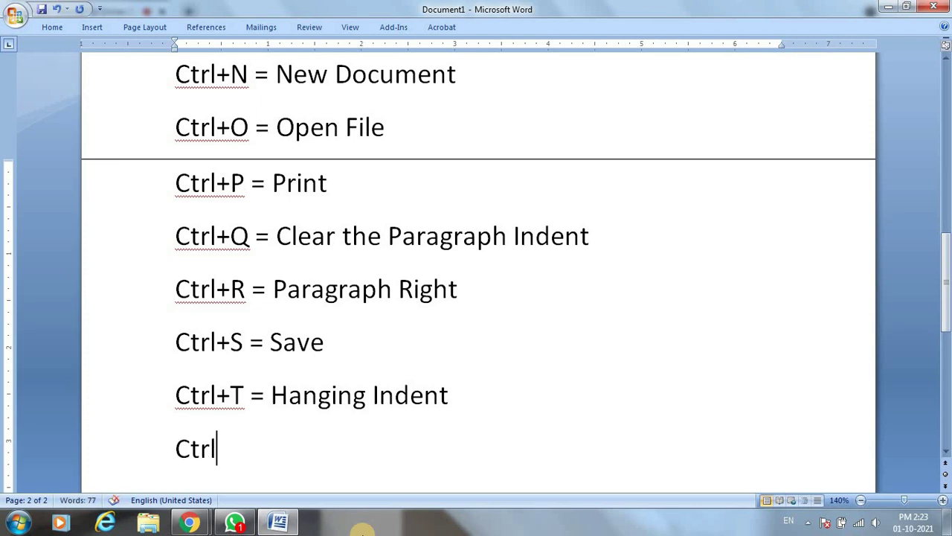
{"action": "type", "text": "+"}
{"action": "type", "text": "U"}
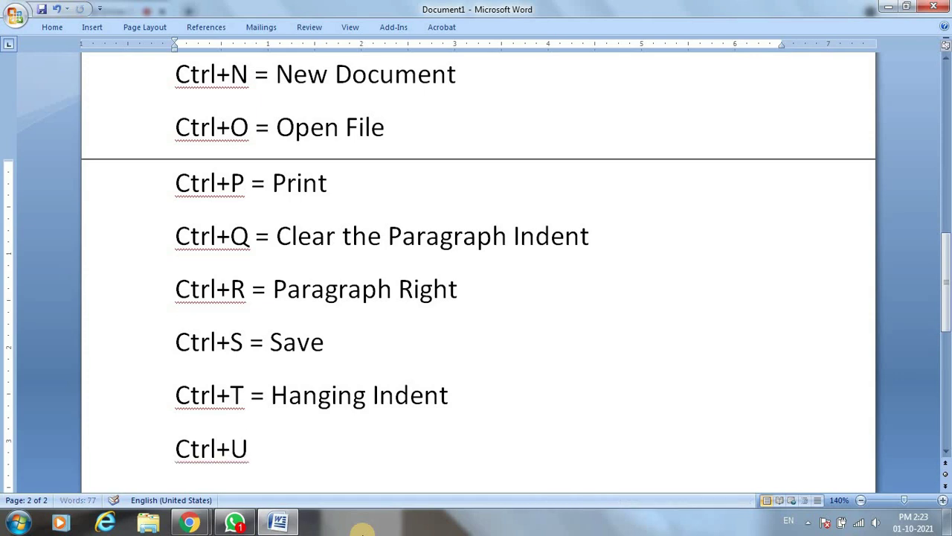
{"action": "type", "text": " = Un"}
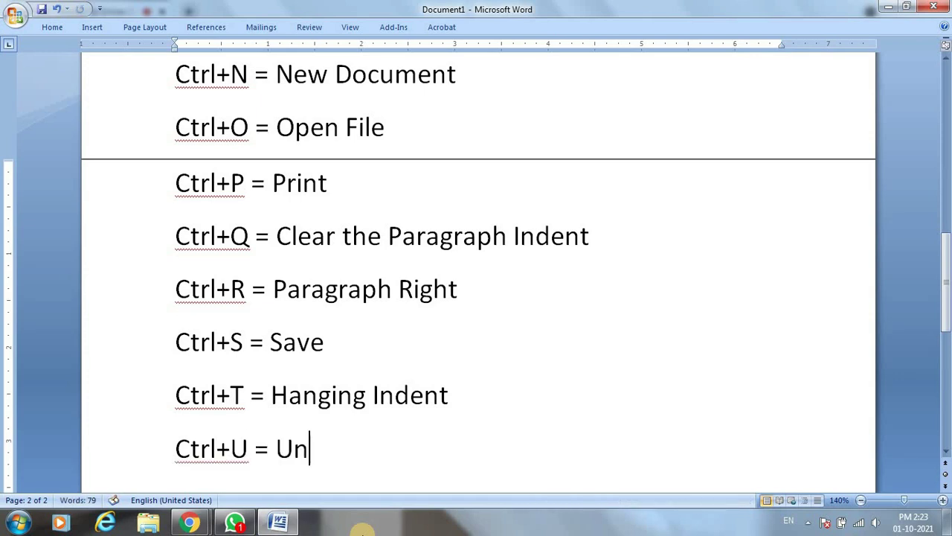
{"action": "type", "text": "derline"}
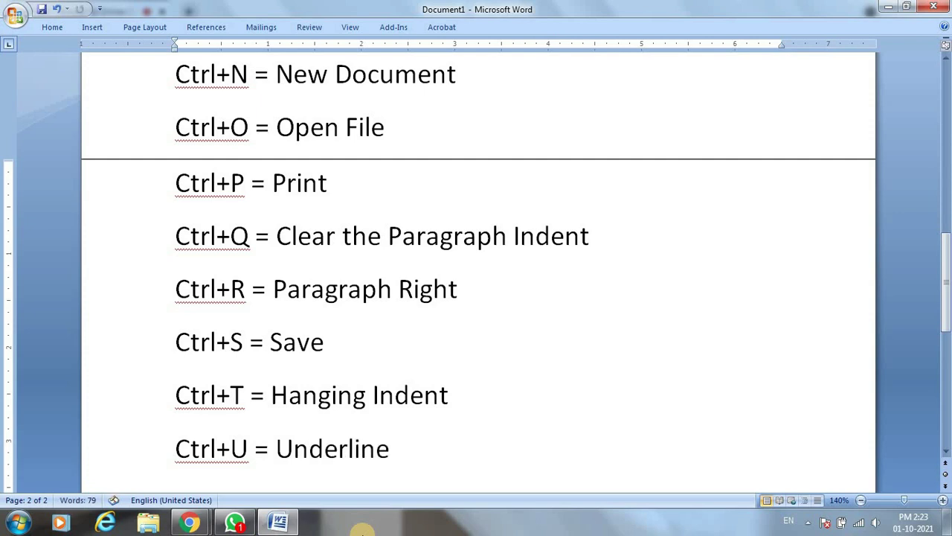
{"action": "key", "text": "Return"}
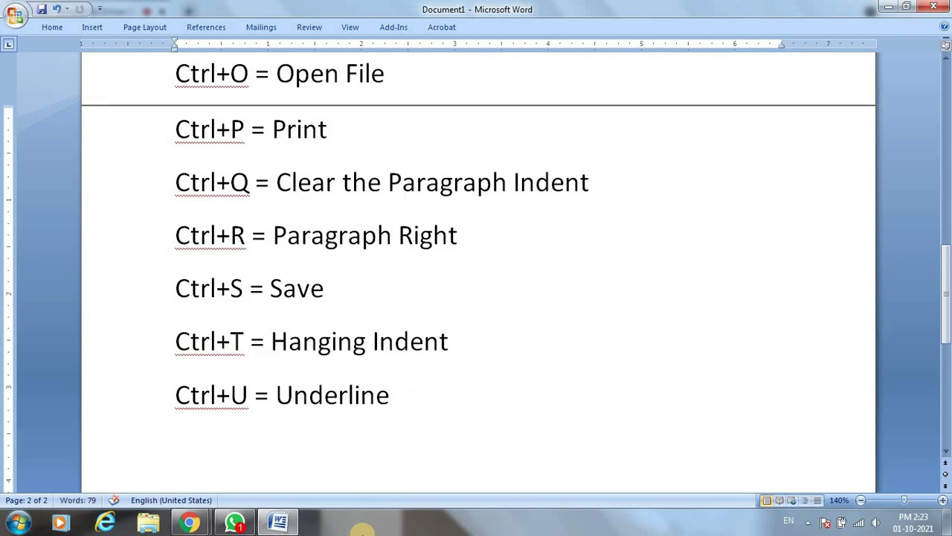
{"action": "type", "text": "Ctrl"}
{"action": "type", "text": "+"}
{"action": "type", "text": "V"}
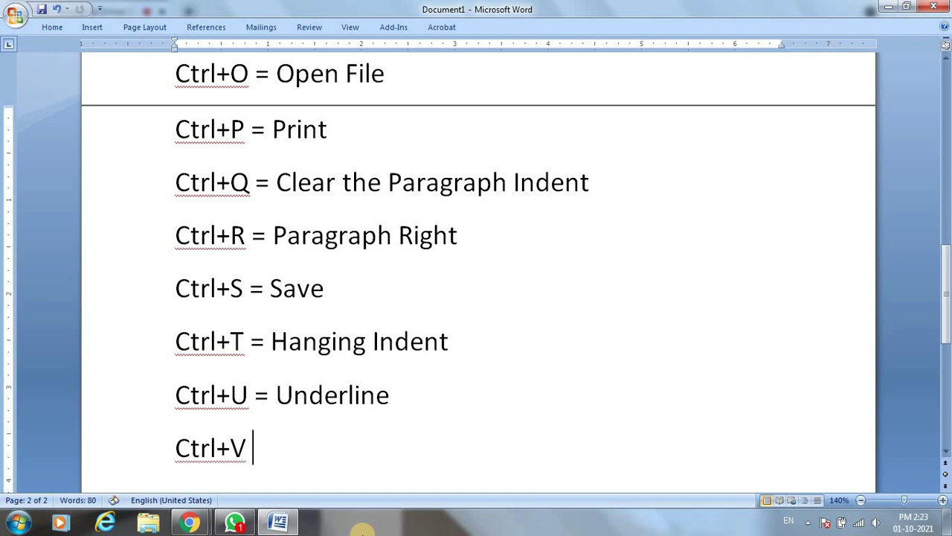
{"action": "type", "text": " = Pas"}
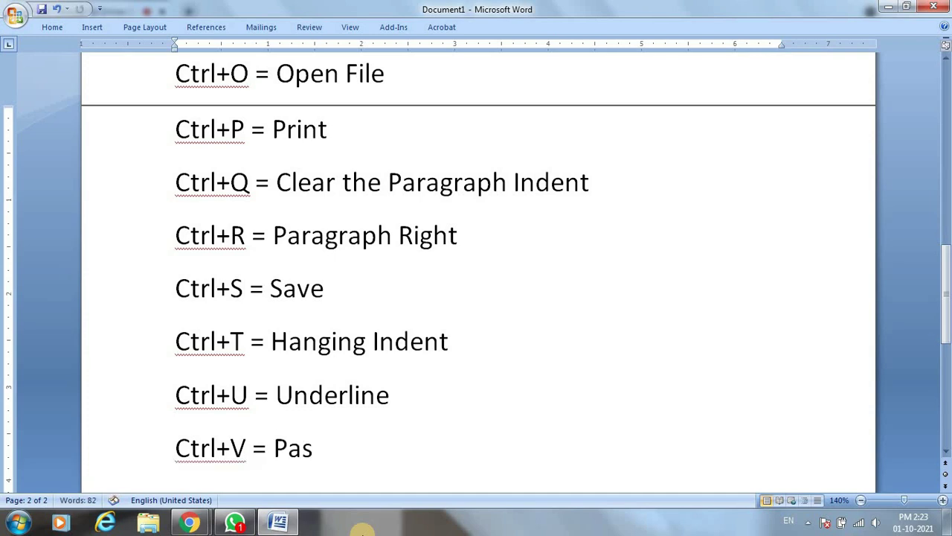
{"action": "type", "text": "te"}
{"action": "key", "text": "Return"}
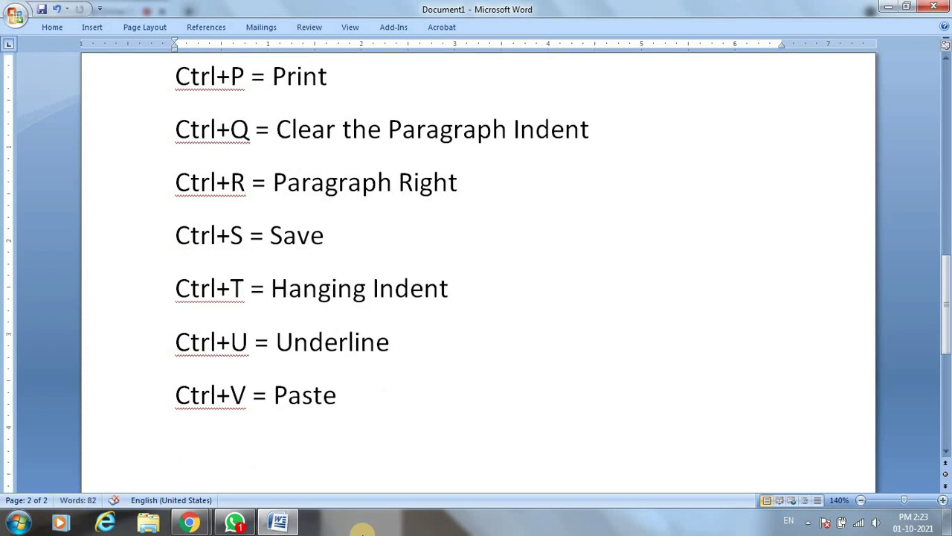
{"action": "type", "text": "Ctr"}
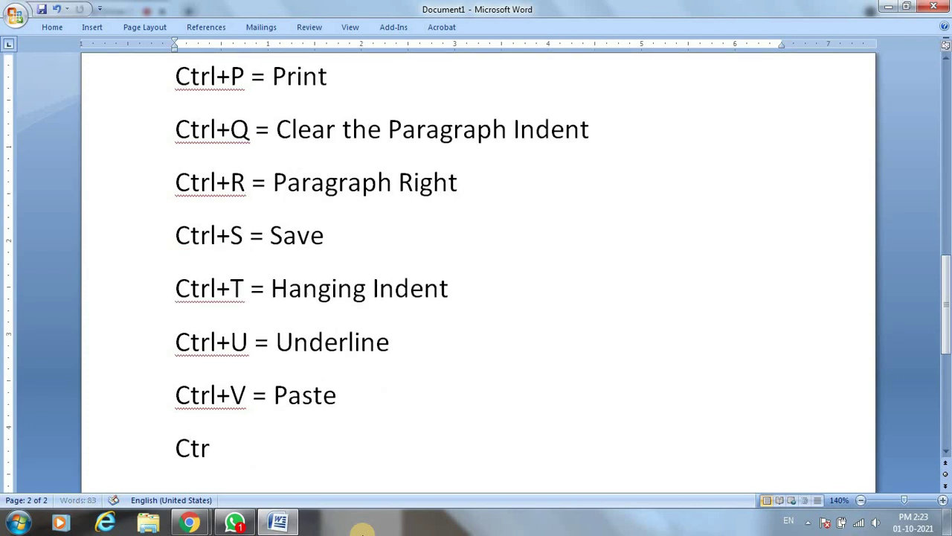
{"action": "type", "text": "l+"}
{"action": "type", "text": "W"}
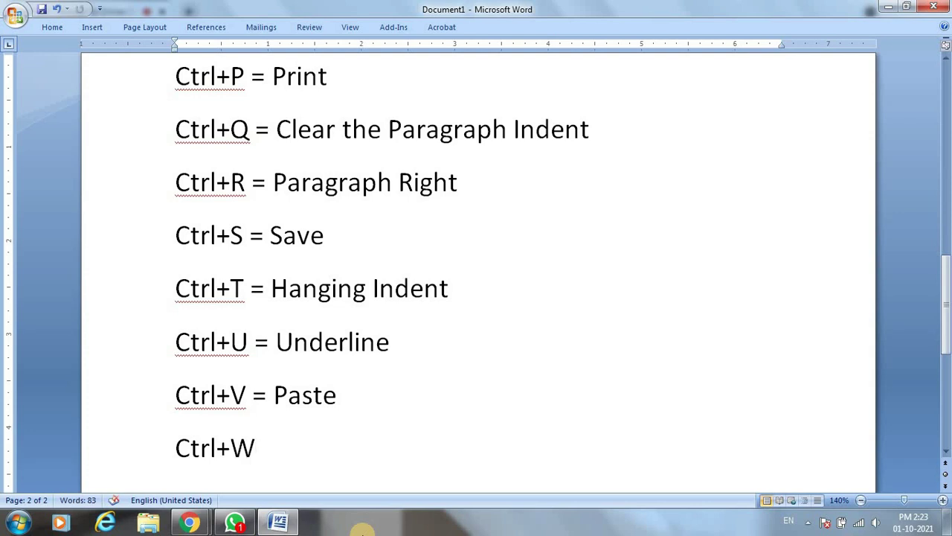
{"action": "type", "text": " = "}
{"action": "type", "text": "Close the "}
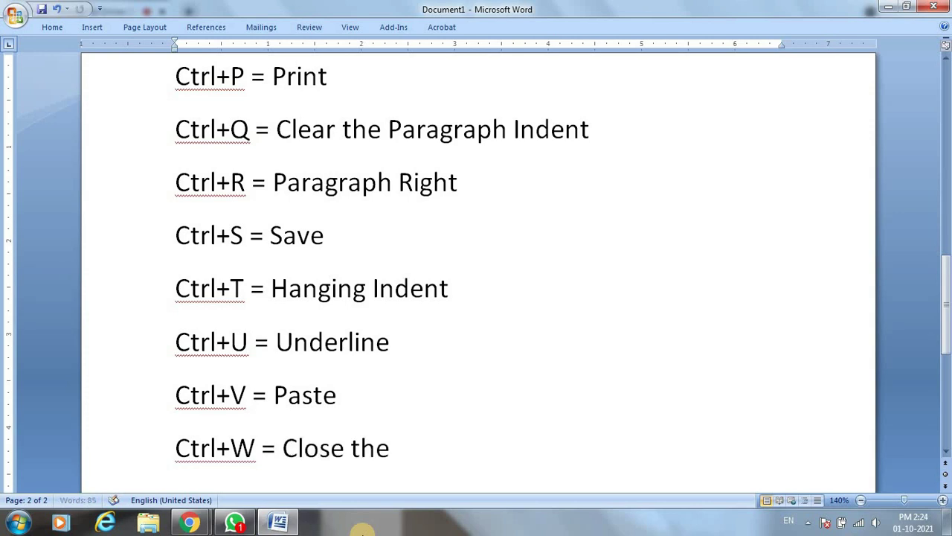
{"action": "type", "text": "do"}
{"action": "type", "text": "cument"}
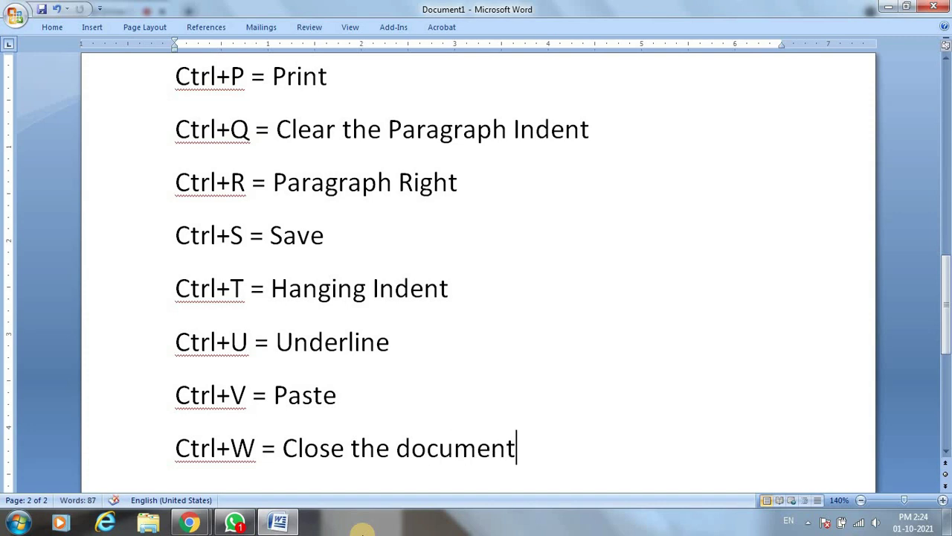
{"action": "key", "text": "Return"}
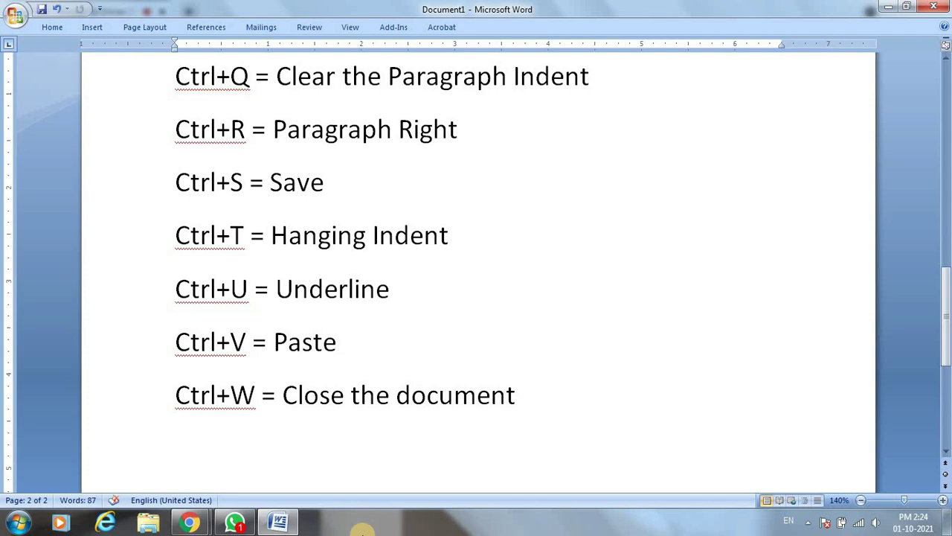
Add Ctrl+X = Cut, Ctrl+Y = Redo and the final 'Ctrl+Z= Undo' entry, fixing its typo
{"action": "type", "text": "Ctr"}
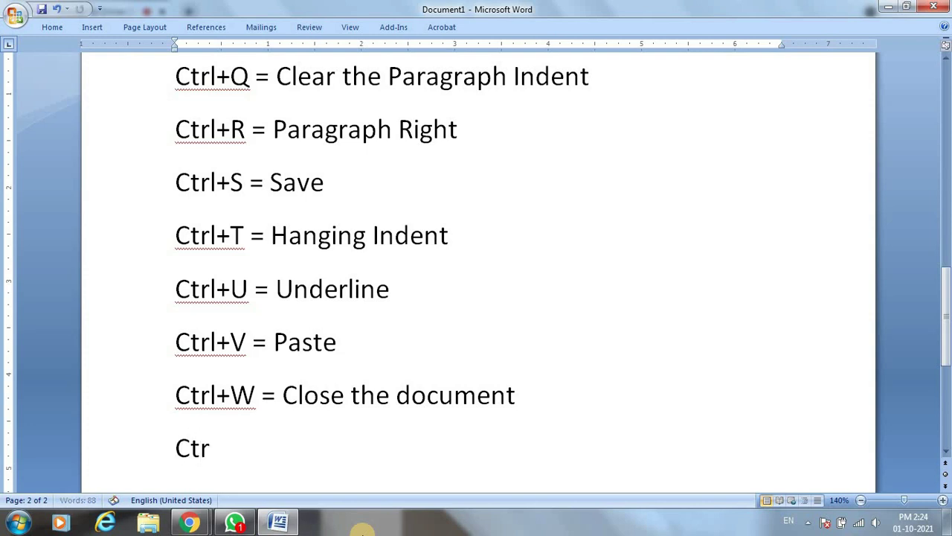
{"action": "type", "text": "l"}
{"action": "type", "text": "+"}
{"action": "type", "text": "X"}
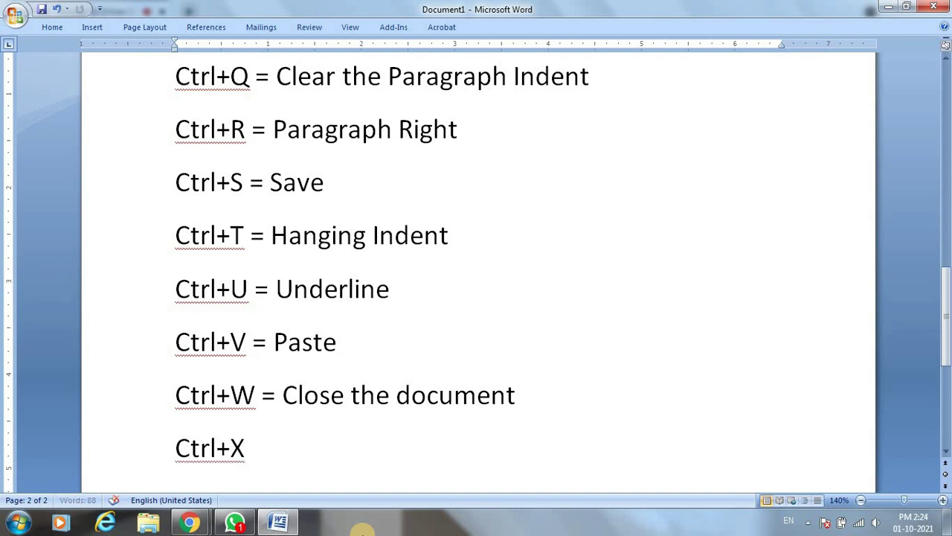
{"action": "type", "text": " = C"}
{"action": "type", "text": "ut"}
{"action": "key", "text": "Return"}
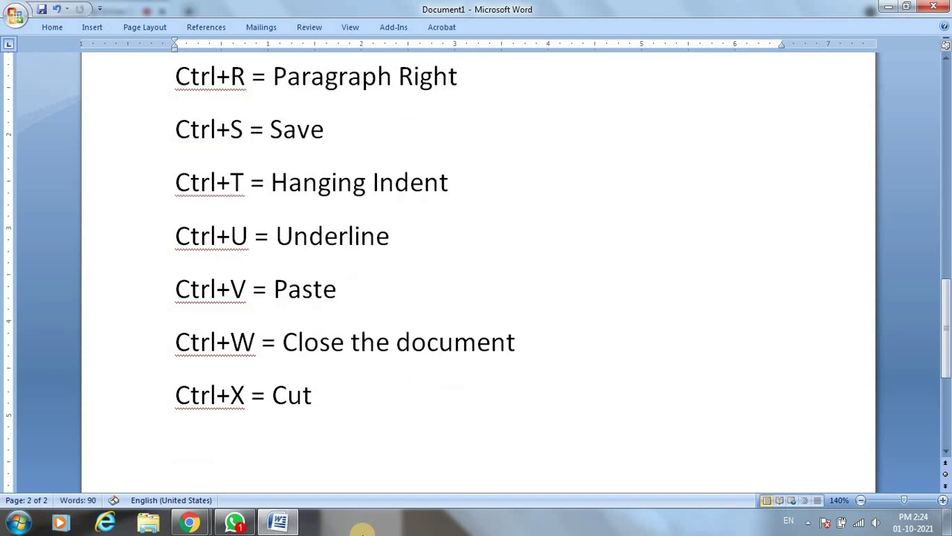
{"action": "type", "text": "C"}
{"action": "type", "text": "trl+"}
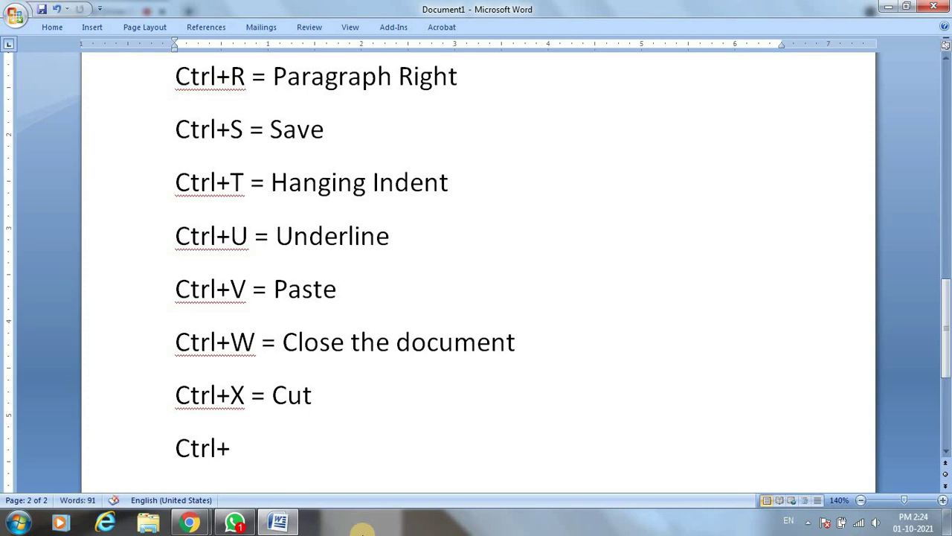
{"action": "type", "text": "Y ="}
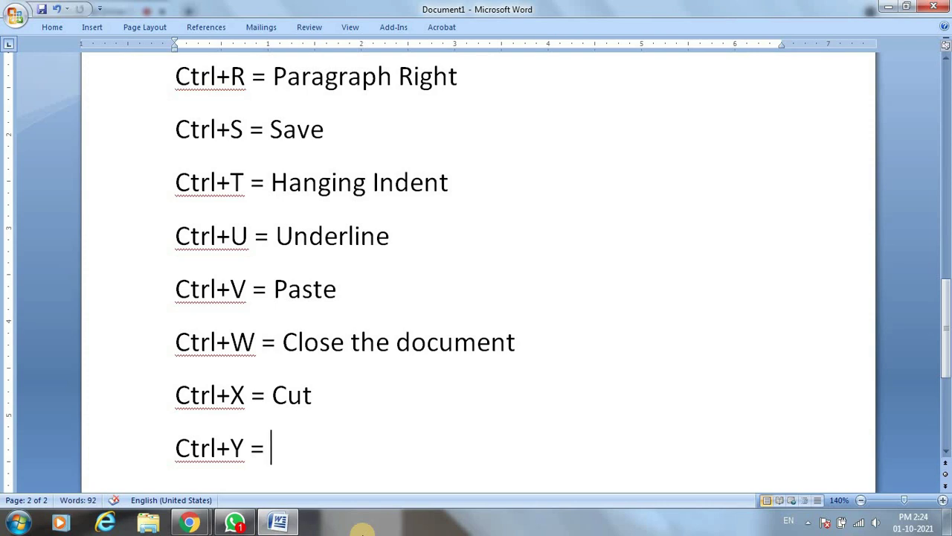
{"action": "type", "text": " Redo"}
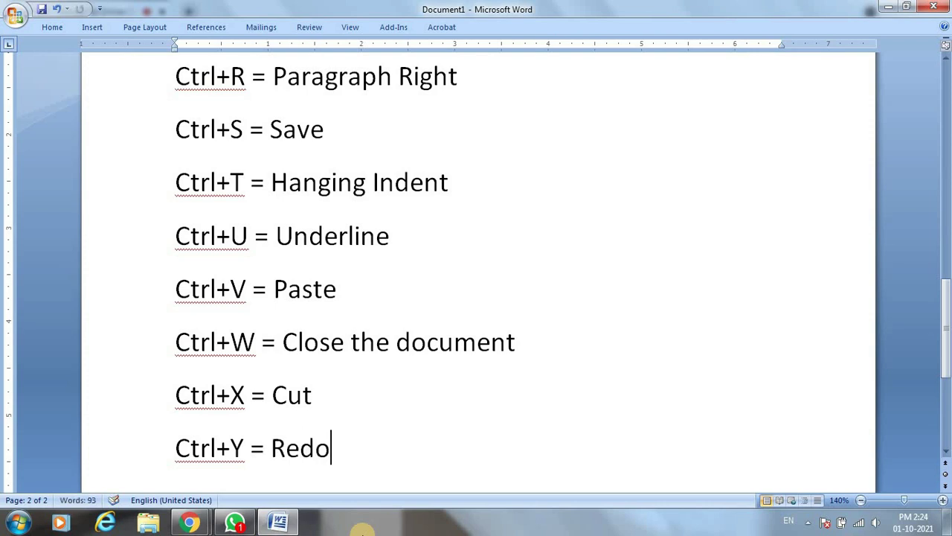
{"action": "key", "text": "Return"}
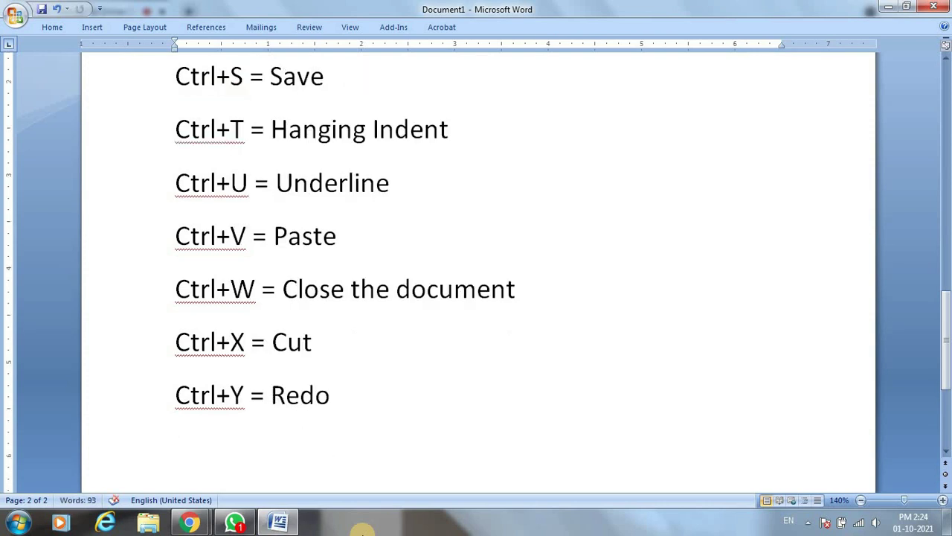
{"action": "type", "text": "Ctrl"}
{"action": "type", "text": "+Z"}
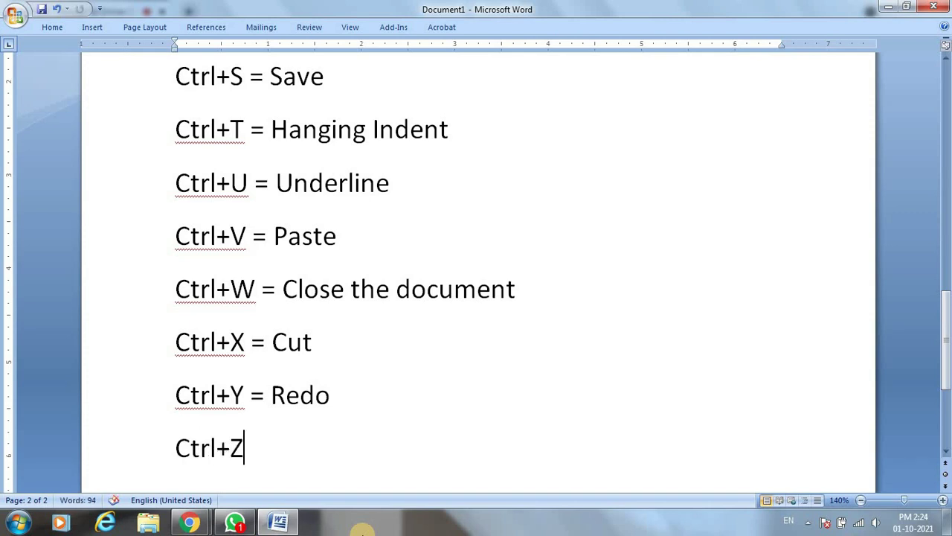
{"action": "type", "text": "= Un"}
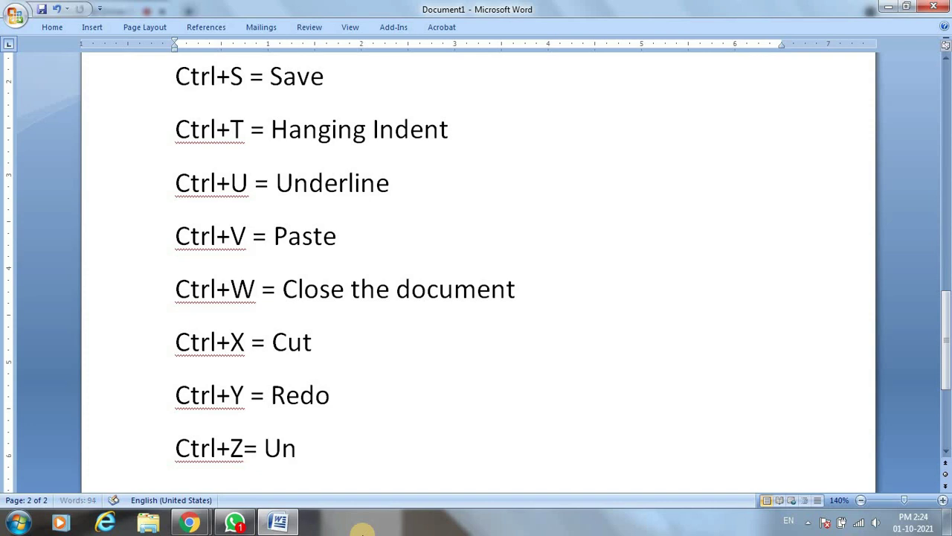
{"action": "type", "text": "der"}
{"action": "key", "text": "BackSpace"}
{"action": "key", "text": "BackSpace"}
{"action": "type", "text": "o"}
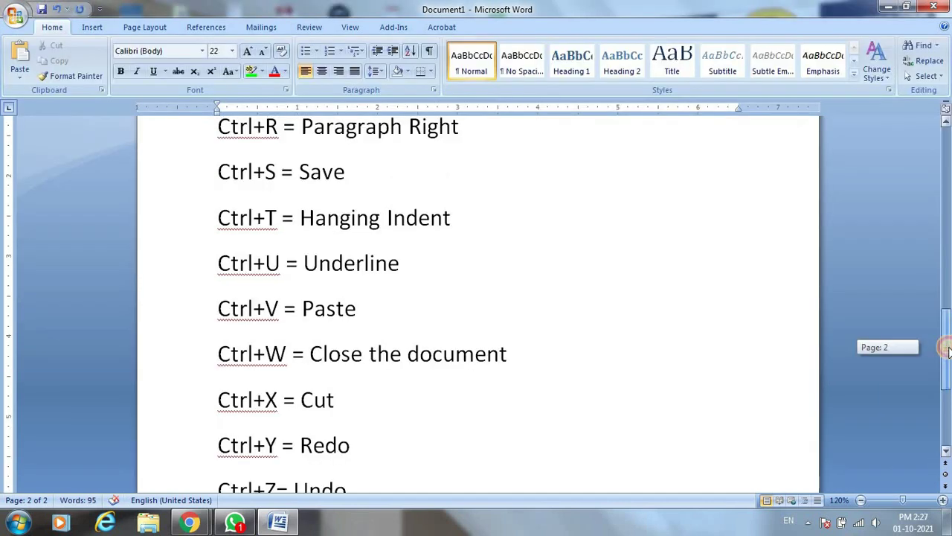
{"action": "left_click_drag", "start_coordinate": [947, 343], "coordinate": [946, 356]}
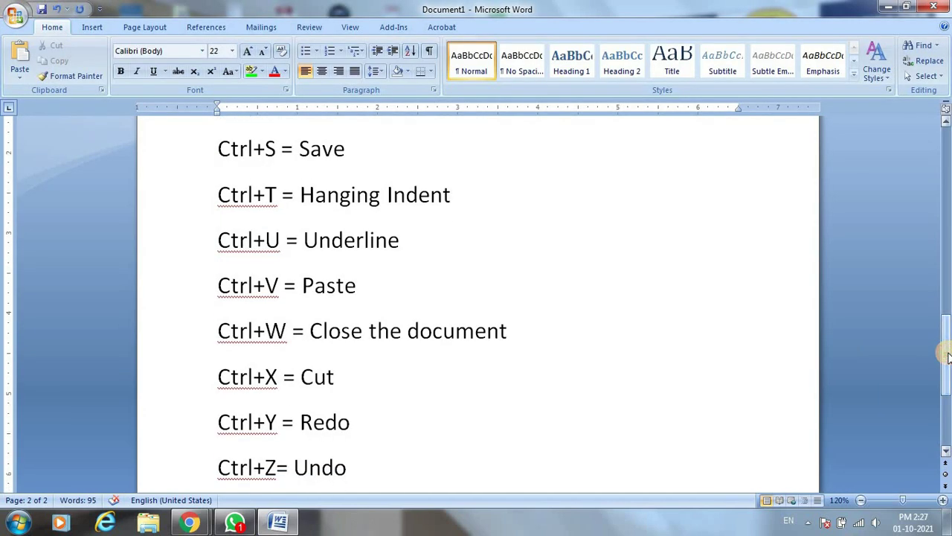
{"action": "mouse_move", "coordinate": [947, 357]}
{"action": "left_mouse_down"}
{"action": "mouse_move", "coordinate": [942, 364]}
{"action": "mouse_move", "coordinate": [942, 205]}
{"action": "mouse_move", "coordinate": [914, 379]}
{"action": "mouse_move", "coordinate": [910, 198]}
{"action": "mouse_move", "coordinate": [921, 151]}
{"action": "left_mouse_up"}
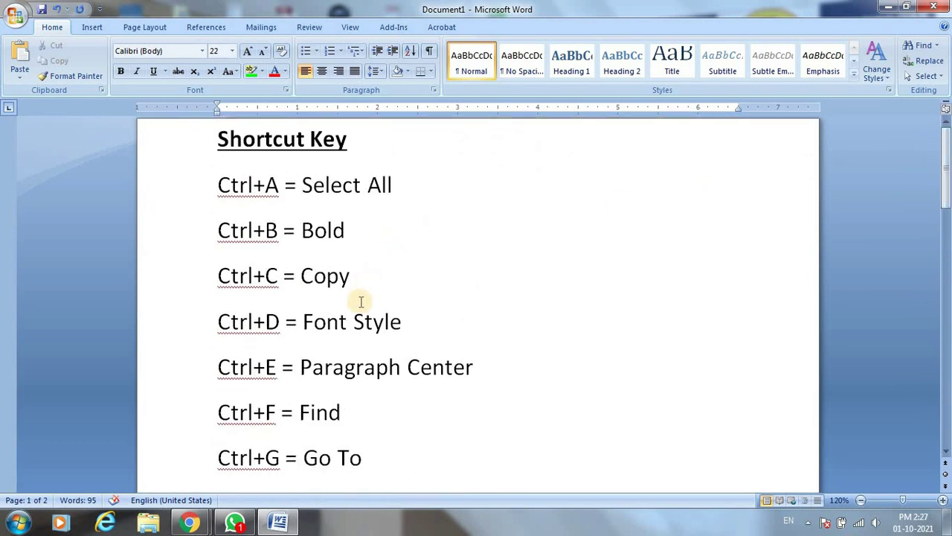
{"action": "scroll", "coordinate": [357, 315], "scroll_direction": "down", "scroll_amount": 1}
{"action": "scroll", "coordinate": [357, 315], "scroll_direction": "up", "scroll_amount": 1}
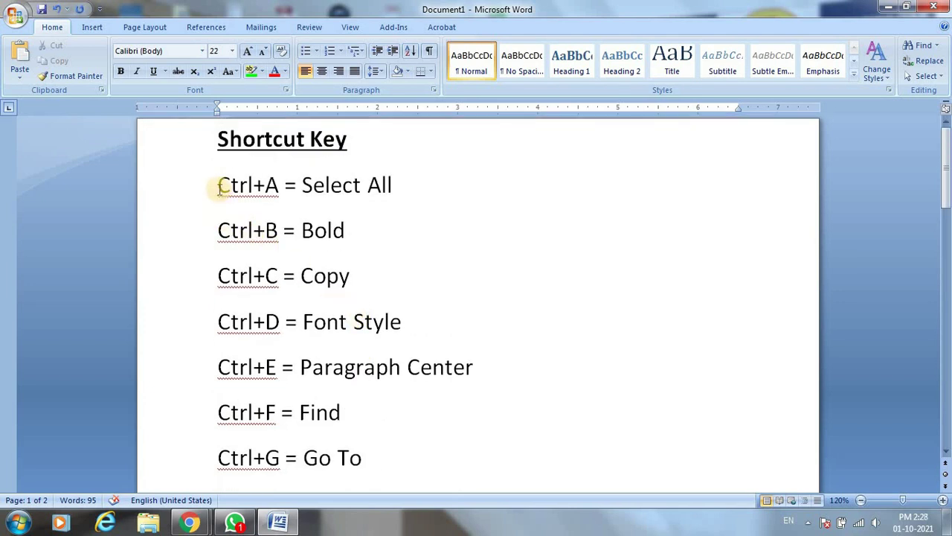
{"action": "left_click_drag", "start_coordinate": [220, 188], "coordinate": [284, 186]}
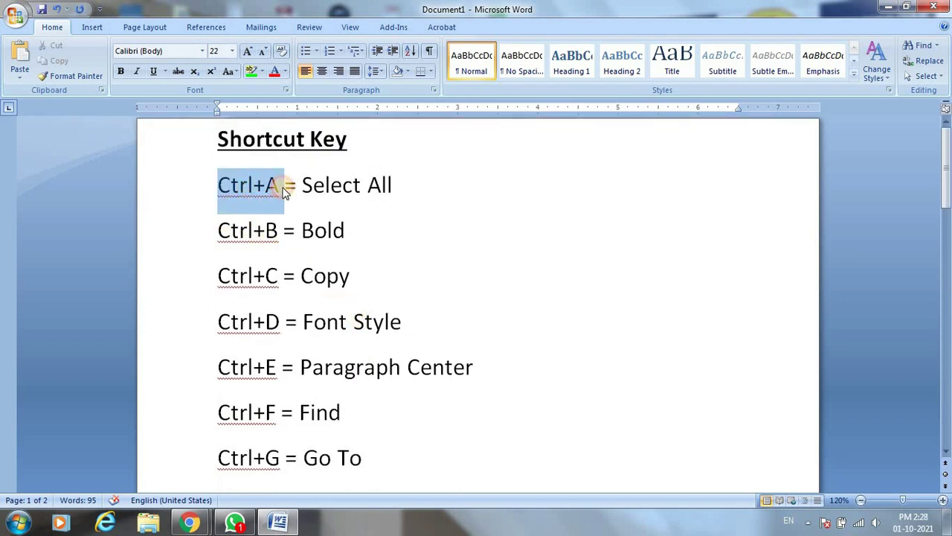
{"action": "left_click_drag", "start_coordinate": [303, 186], "coordinate": [390, 186]}
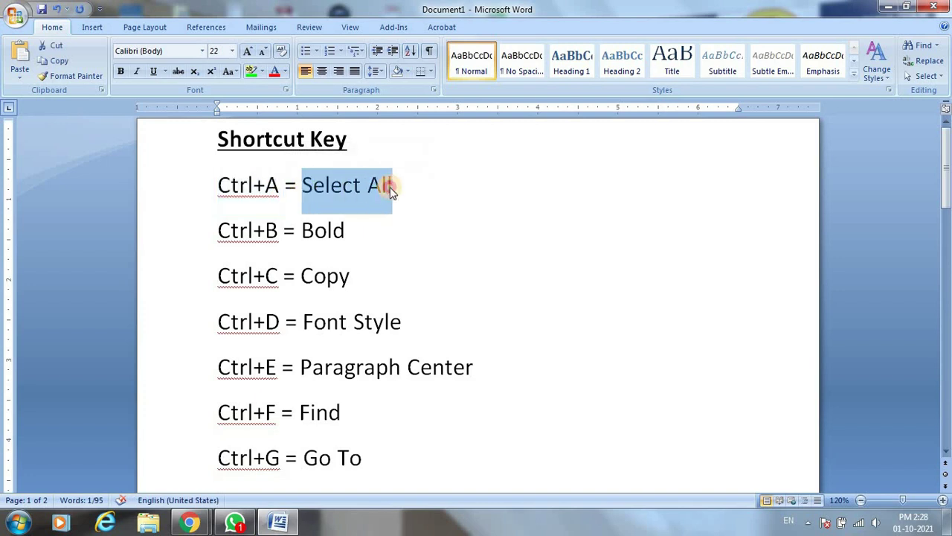
{"action": "scroll", "coordinate": [219, 282], "scroll_direction": "down", "scroll_amount": 4}
{"action": "scroll", "coordinate": [219, 280], "scroll_direction": "down", "scroll_amount": 3}
{"action": "scroll", "coordinate": [214, 307], "scroll_direction": "down", "scroll_amount": 2}
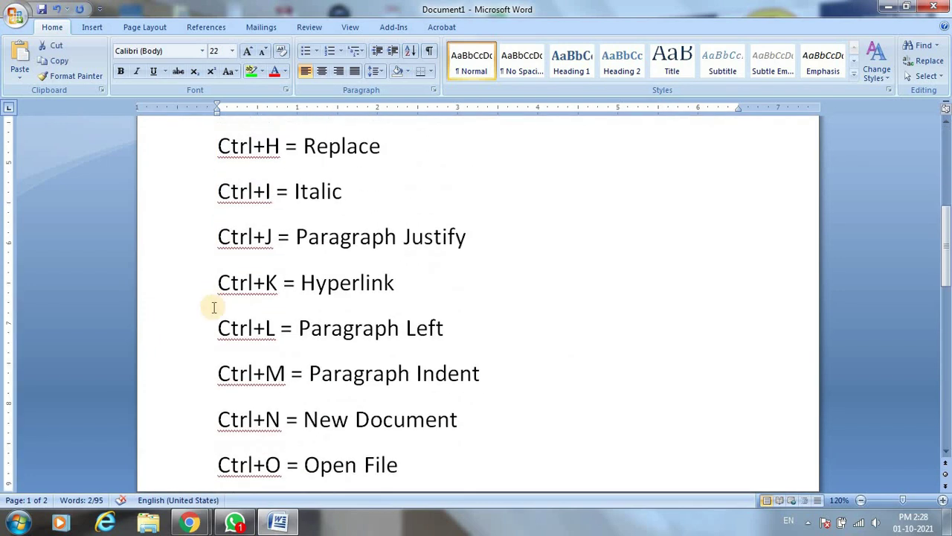
{"action": "scroll", "coordinate": [216, 307], "scroll_direction": "up", "scroll_amount": 3}
{"action": "scroll", "coordinate": [265, 304], "scroll_direction": "up", "scroll_amount": 1}
{"action": "scroll", "coordinate": [264, 304], "scroll_direction": "down", "scroll_amount": 2}
{"action": "scroll", "coordinate": [264, 304], "scroll_direction": "down", "scroll_amount": 3}
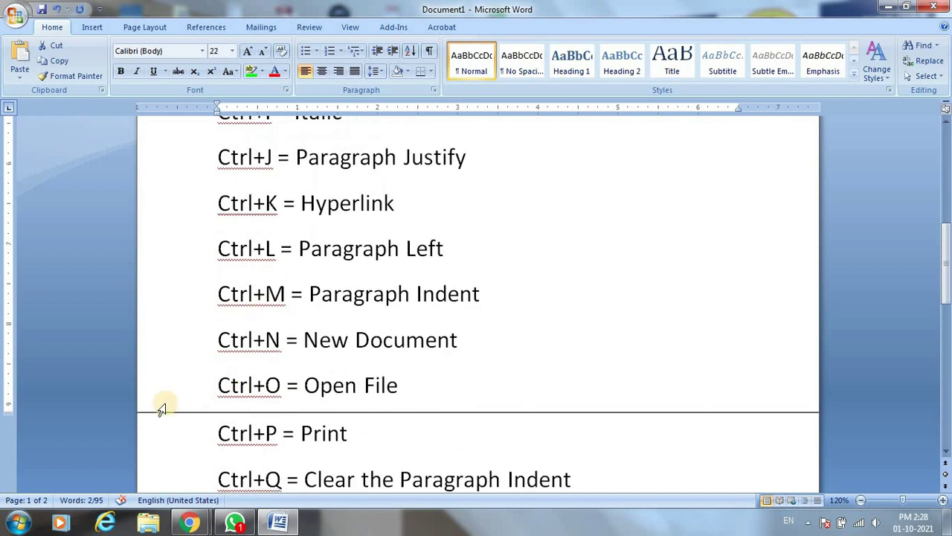
{"action": "double_click", "coordinate": [320, 409]}
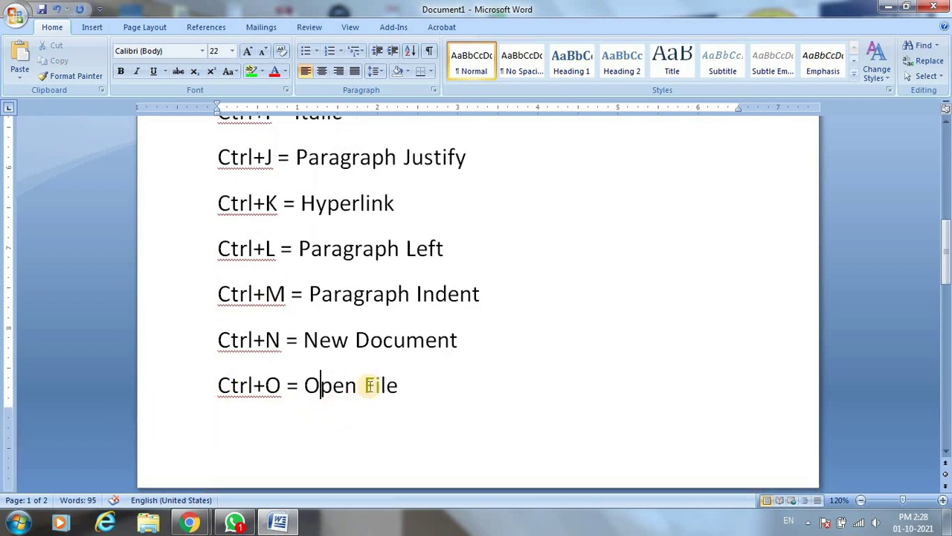
{"action": "scroll", "coordinate": [370, 385], "scroll_direction": "up", "scroll_amount": 2}
{"action": "scroll", "coordinate": [369, 386], "scroll_direction": "down", "scroll_amount": 2}
{"action": "scroll", "coordinate": [370, 385], "scroll_direction": "up", "scroll_amount": 2}
{"action": "scroll", "coordinate": [369, 385], "scroll_direction": "up", "scroll_amount": 3}
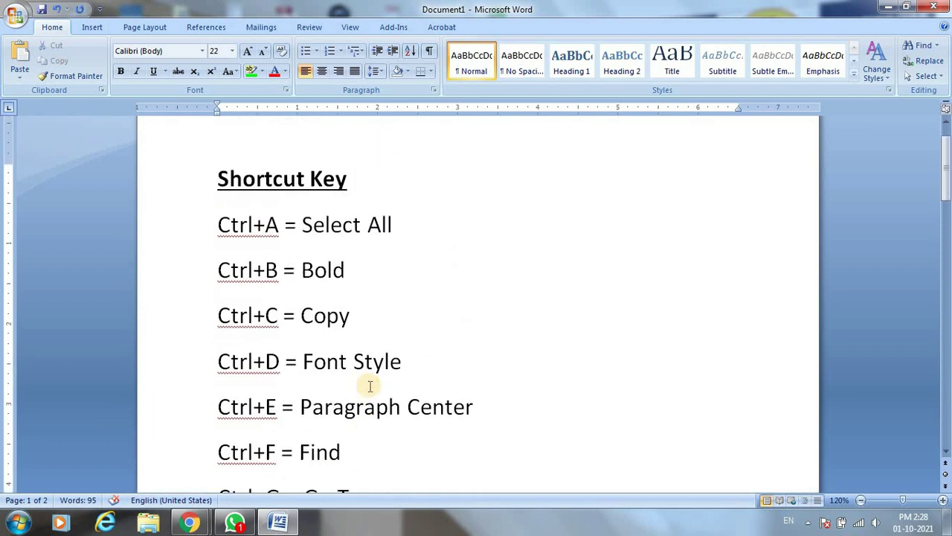
{"action": "scroll", "coordinate": [369, 386], "scroll_direction": "down", "scroll_amount": 1}
{"action": "scroll", "coordinate": [369, 386], "scroll_direction": "down", "scroll_amount": 3}
{"action": "scroll", "coordinate": [371, 381], "scroll_direction": "down", "scroll_amount": 2}
{"action": "scroll", "coordinate": [372, 376], "scroll_direction": "down", "scroll_amount": 1}
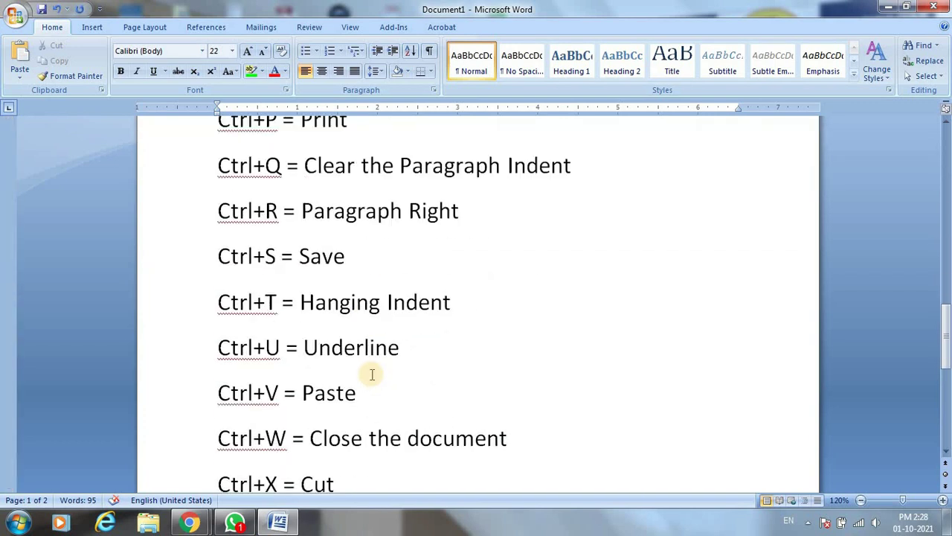
{"action": "scroll", "coordinate": [372, 374], "scroll_direction": "down", "scroll_amount": 2}
{"action": "scroll", "coordinate": [365, 376], "scroll_direction": "down", "scroll_amount": 3}
{"action": "scroll", "coordinate": [368, 379], "scroll_direction": "up", "scroll_amount": 3}
{"action": "scroll", "coordinate": [374, 382], "scroll_direction": "up", "scroll_amount": 3}
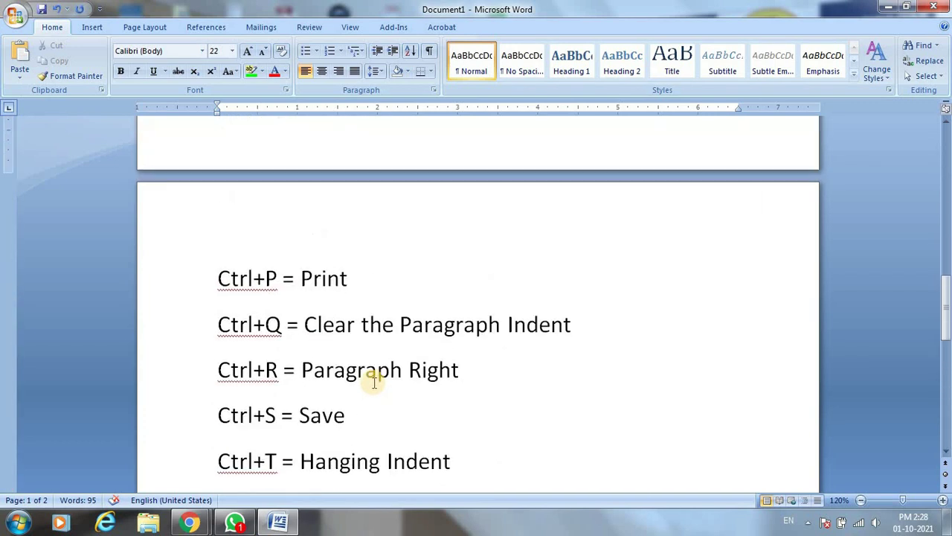
{"action": "scroll", "coordinate": [375, 381], "scroll_direction": "up", "scroll_amount": 3}
{"action": "scroll", "coordinate": [374, 381], "scroll_direction": "up", "scroll_amount": 1}
{"action": "scroll", "coordinate": [374, 382], "scroll_direction": "up", "scroll_amount": 2}
{"action": "scroll", "coordinate": [375, 382], "scroll_direction": "up", "scroll_amount": 4}
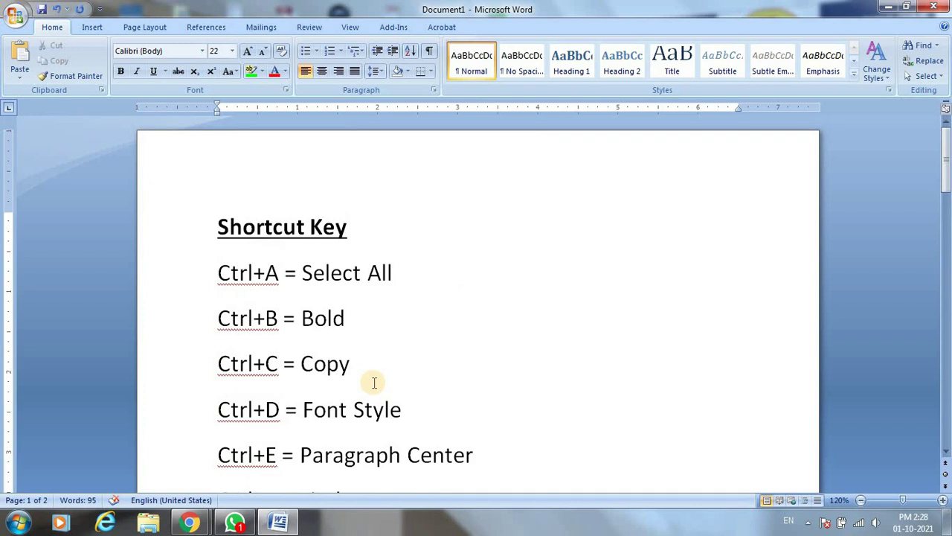
{"action": "left_click_drag", "start_coordinate": [217, 273], "coordinate": [277, 273]}
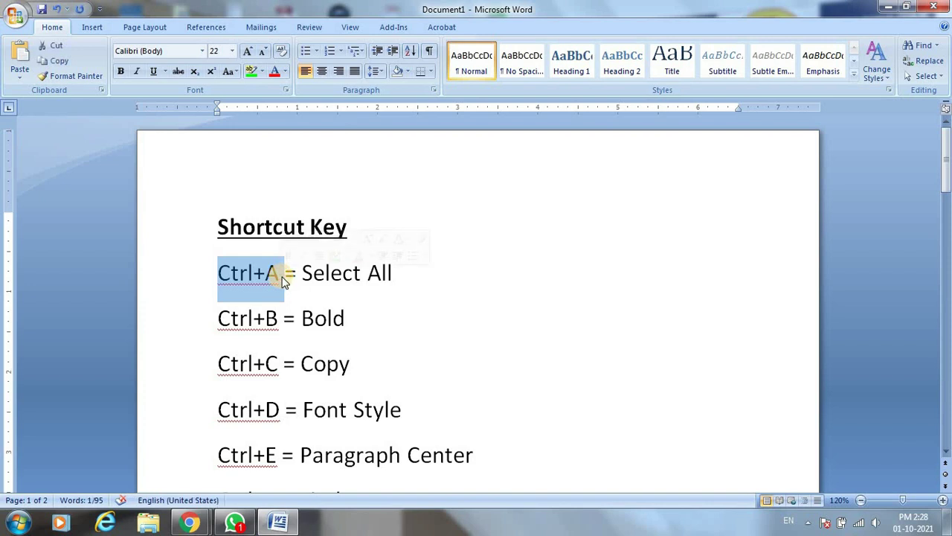
Select all text with Ctrl+A, from the Shortcut Key heading to Ctrl+Z= Undo, and scroll through it
{"action": "left_click", "coordinate": [344, 298]}
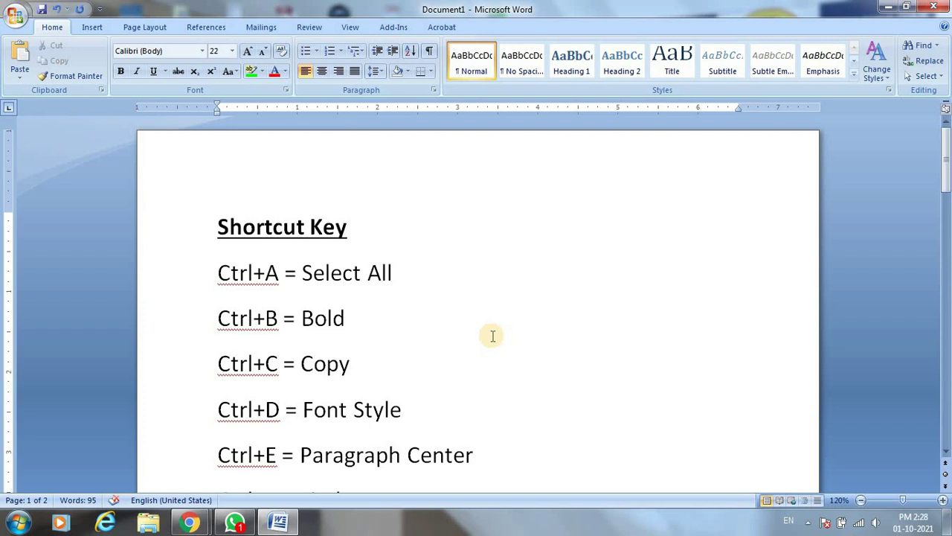
{"action": "key", "text": "ctrl+a"}
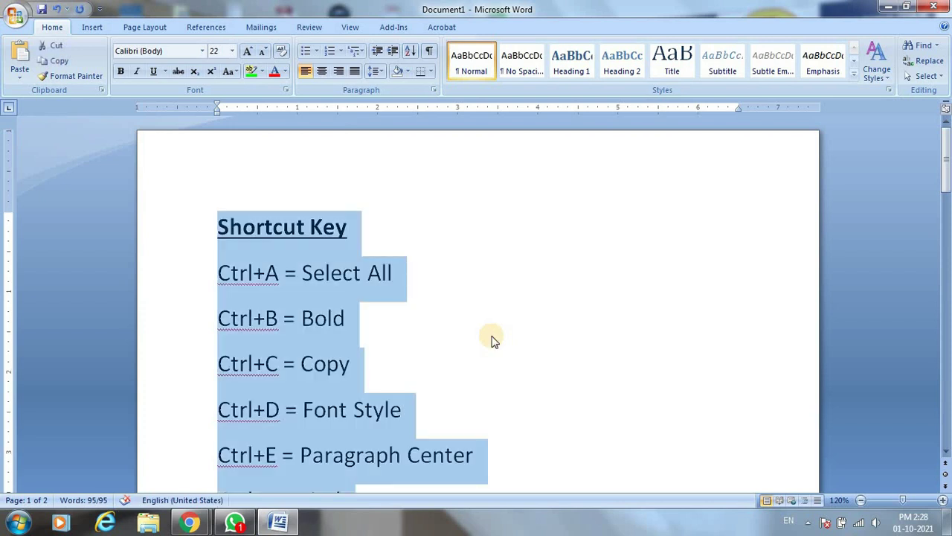
{"action": "scroll", "coordinate": [461, 340], "scroll_direction": "down", "scroll_amount": 1}
{"action": "scroll", "coordinate": [456, 336], "scroll_direction": "down", "scroll_amount": 2}
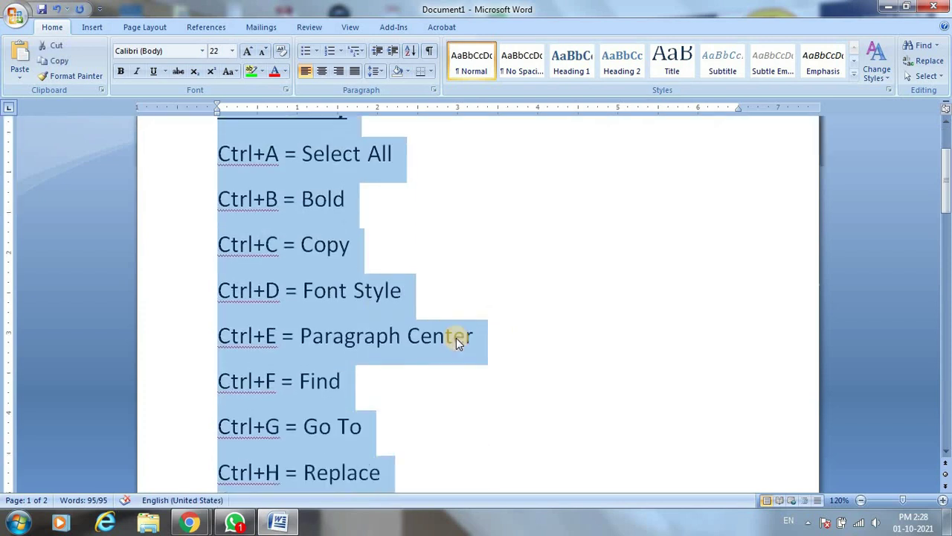
{"action": "scroll", "coordinate": [456, 338], "scroll_direction": "down", "scroll_amount": 2}
{"action": "scroll", "coordinate": [454, 335], "scroll_direction": "down", "scroll_amount": 1}
{"action": "scroll", "coordinate": [441, 334], "scroll_direction": "down", "scroll_amount": 2}
{"action": "scroll", "coordinate": [431, 329], "scroll_direction": "down", "scroll_amount": 1}
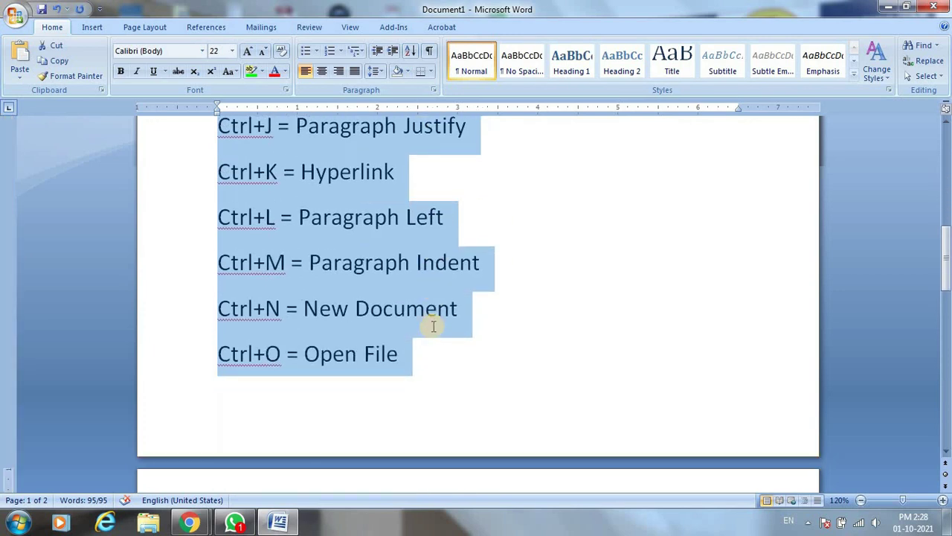
{"action": "scroll", "coordinate": [431, 329], "scroll_direction": "down", "scroll_amount": 3}
{"action": "scroll", "coordinate": [432, 326], "scroll_direction": "down", "scroll_amount": 2}
{"action": "scroll", "coordinate": [431, 327], "scroll_direction": "down", "scroll_amount": 1}
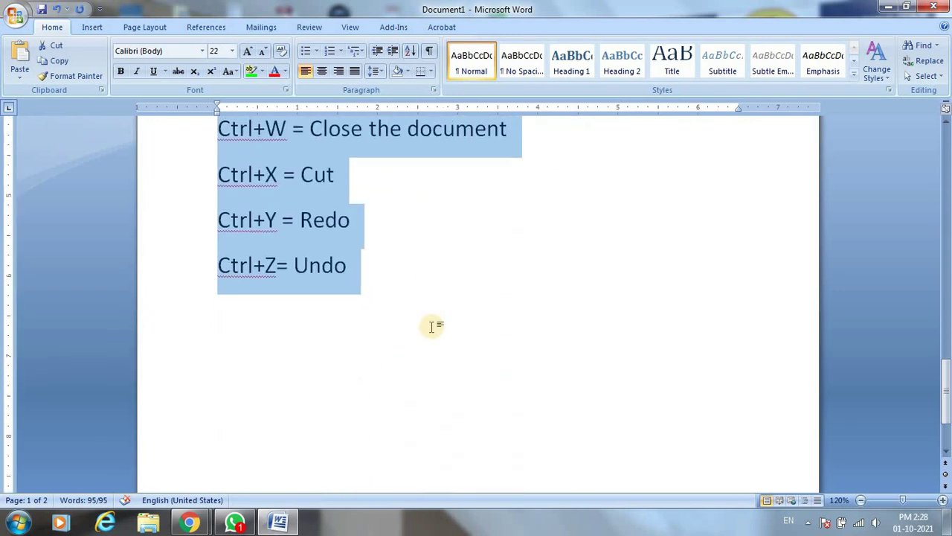
{"action": "scroll", "coordinate": [430, 324], "scroll_direction": "down", "scroll_amount": 1}
{"action": "scroll", "coordinate": [430, 324], "scroll_direction": "up", "scroll_amount": 2}
{"action": "scroll", "coordinate": [429, 331], "scroll_direction": "up", "scroll_amount": 2}
{"action": "scroll", "coordinate": [429, 335], "scroll_direction": "up", "scroll_amount": 3}
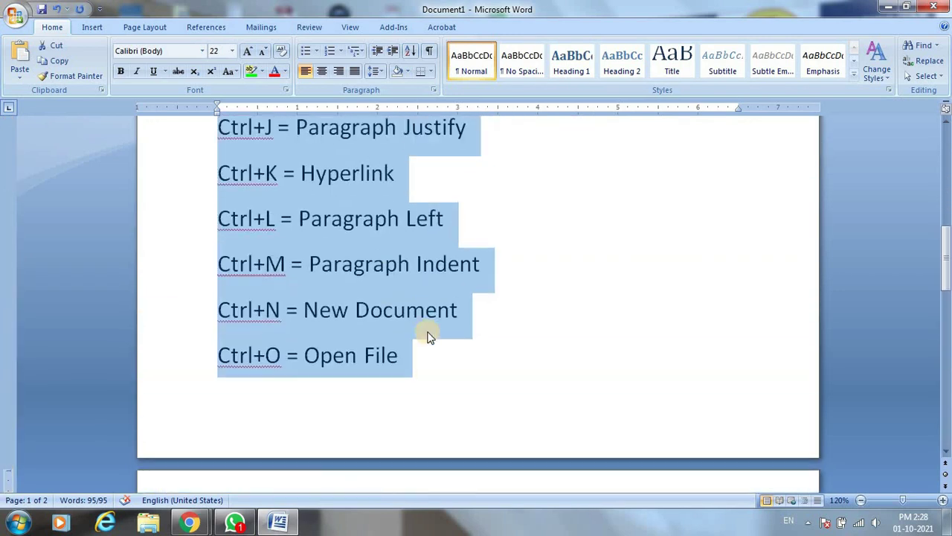
{"action": "scroll", "coordinate": [429, 335], "scroll_direction": "up", "scroll_amount": 1}
{"action": "scroll", "coordinate": [429, 334], "scroll_direction": "up", "scroll_amount": 4}
{"action": "scroll", "coordinate": [429, 335], "scroll_direction": "up", "scroll_amount": 2}
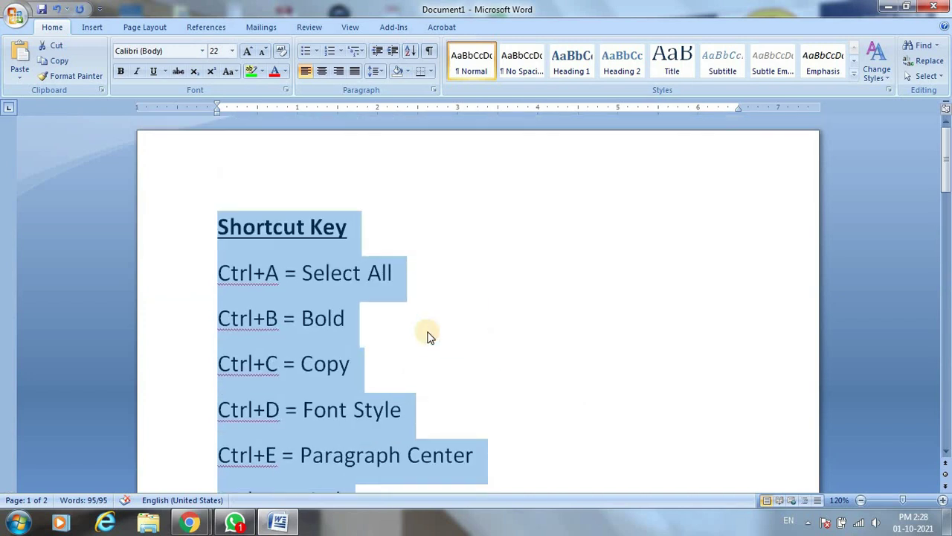
{"action": "scroll", "coordinate": [429, 335], "scroll_direction": "down", "scroll_amount": 1}
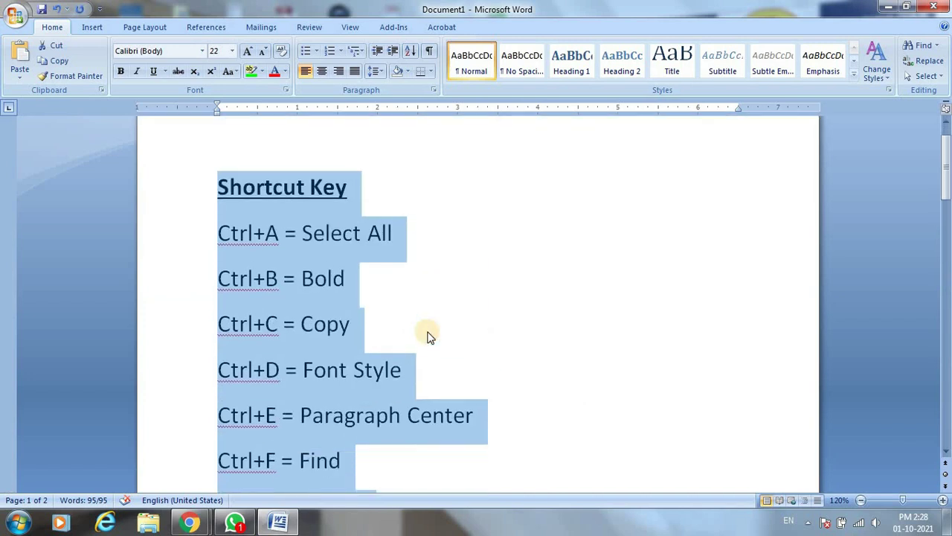
Select just the word 'Bold' on the Ctrl+B line and apply bold with Ctrl+B
{"action": "left_click", "coordinate": [399, 276]}
{"action": "left_click_drag", "start_coordinate": [217, 233], "coordinate": [394, 235]}
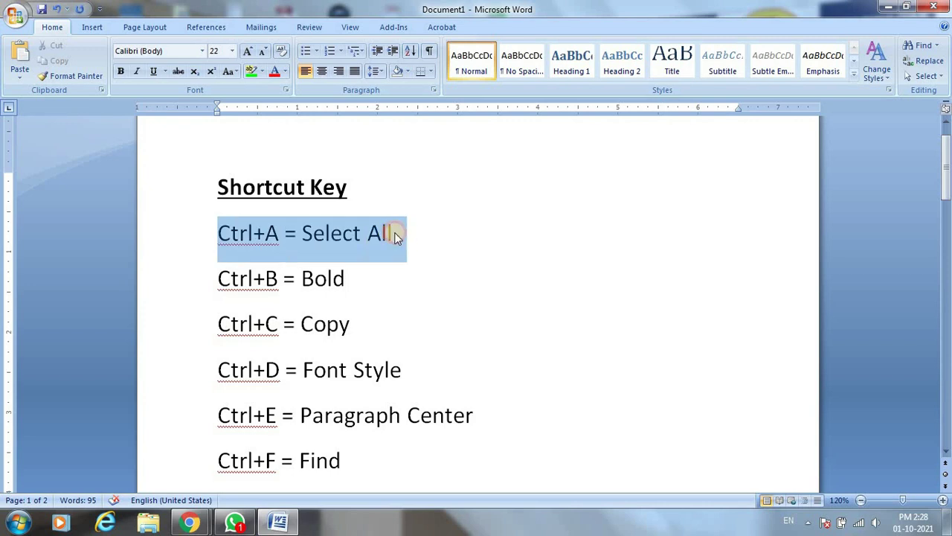
{"action": "left_click", "coordinate": [344, 281]}
{"action": "scroll", "coordinate": [327, 286], "scroll_direction": "down", "scroll_amount": 1}
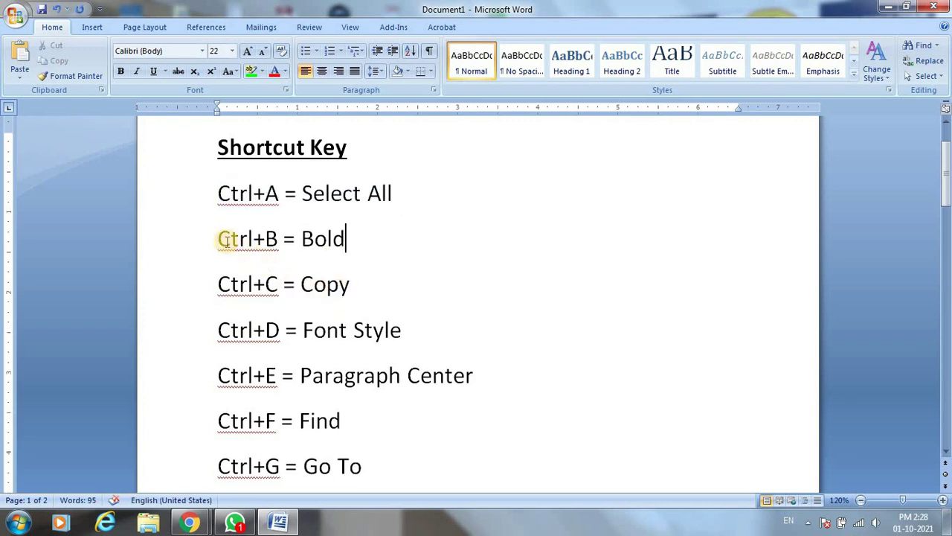
{"action": "left_click_drag", "start_coordinate": [260, 239], "coordinate": [331, 253]}
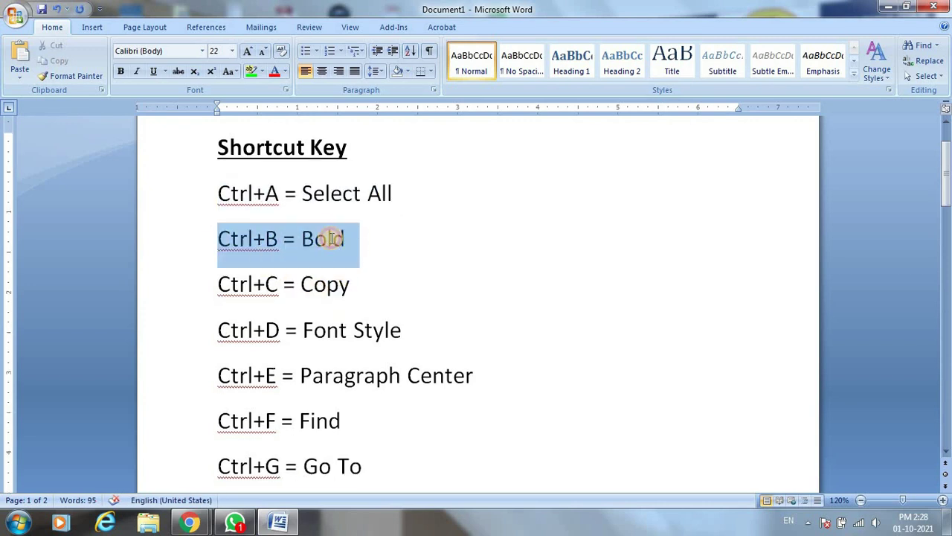
{"action": "left_click", "coordinate": [309, 318]}
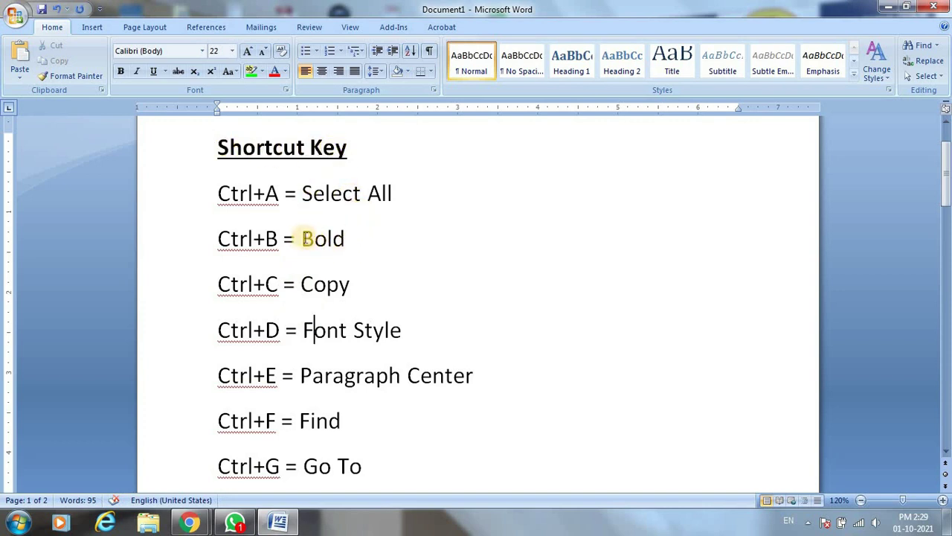
{"action": "left_click_drag", "start_coordinate": [305, 237], "coordinate": [347, 238]}
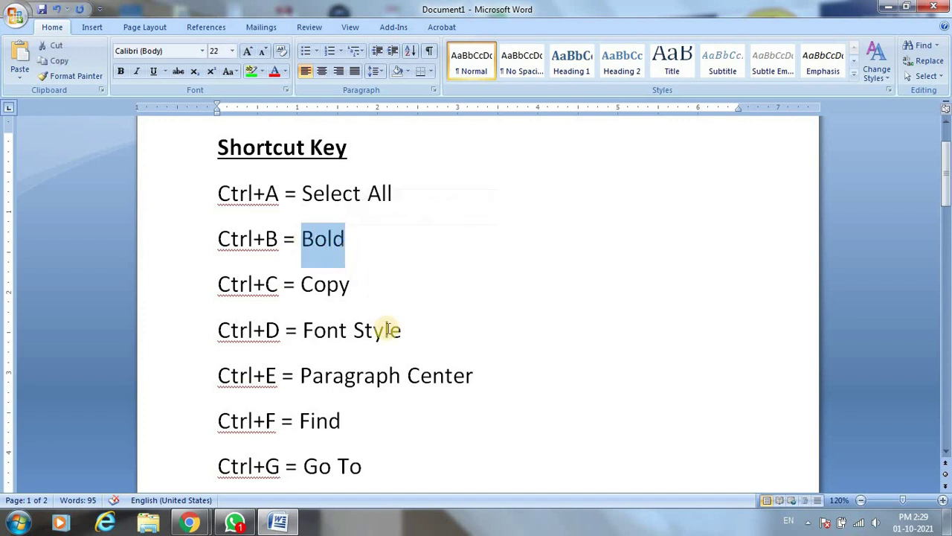
{"action": "left_click", "coordinate": [350, 284]}
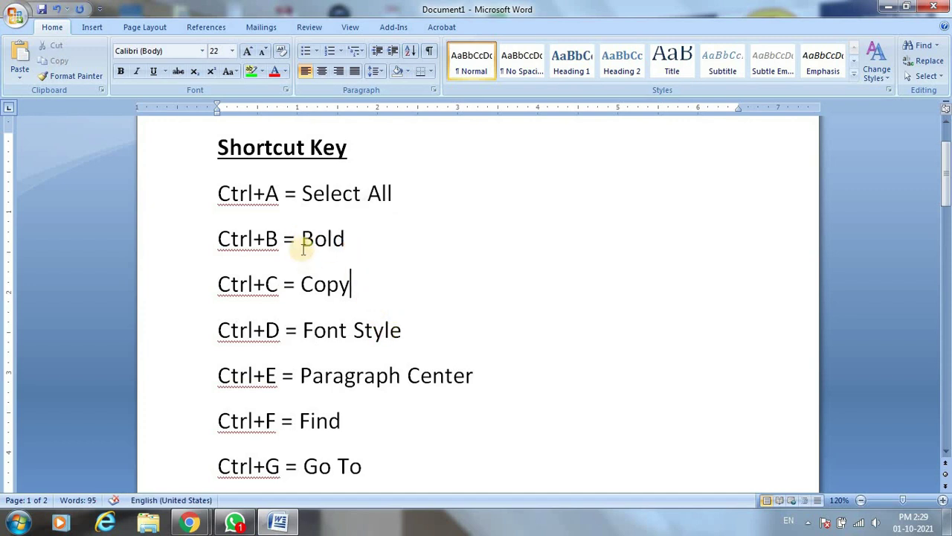
{"action": "left_click_drag", "start_coordinate": [303, 238], "coordinate": [360, 237]}
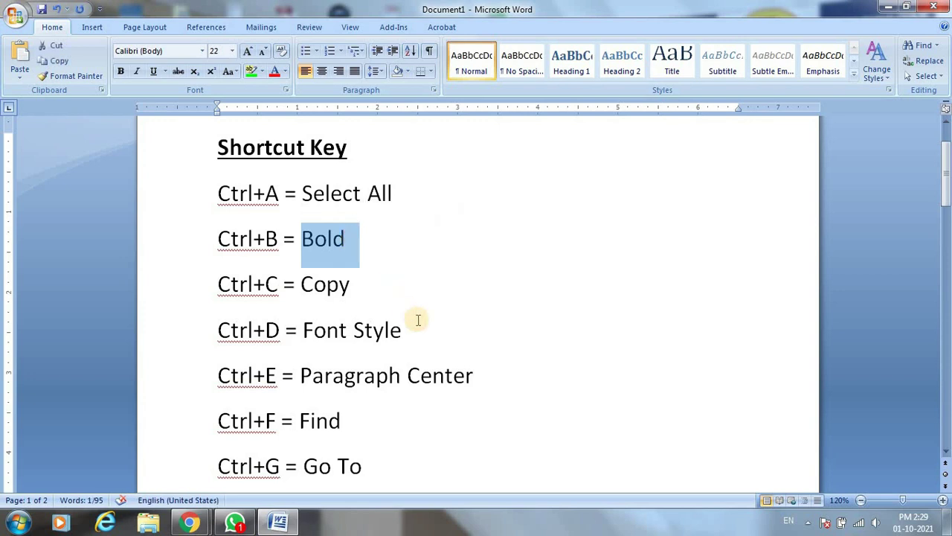
{"action": "key", "text": "ctrl+b"}
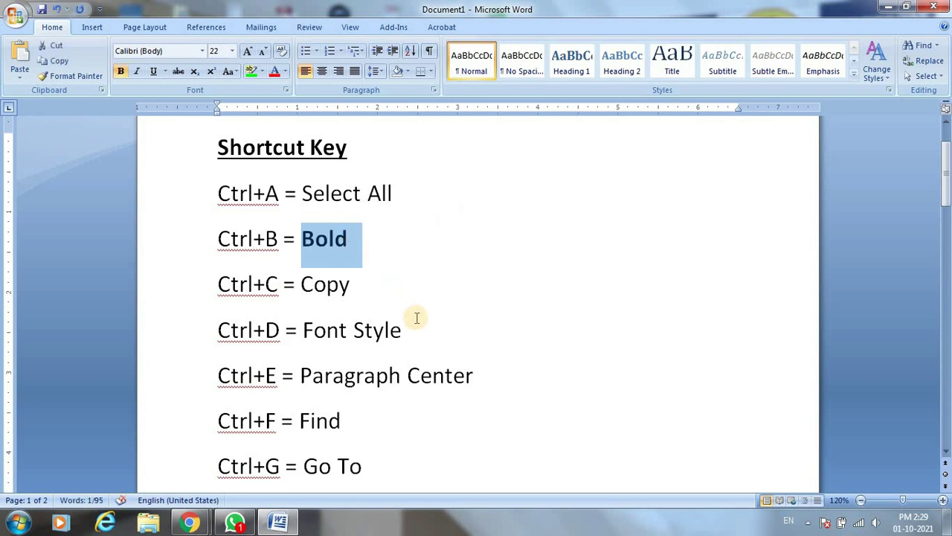
{"action": "left_click", "coordinate": [355, 250]}
{"action": "scroll", "coordinate": [350, 224], "scroll_direction": "down", "scroll_amount": 1}
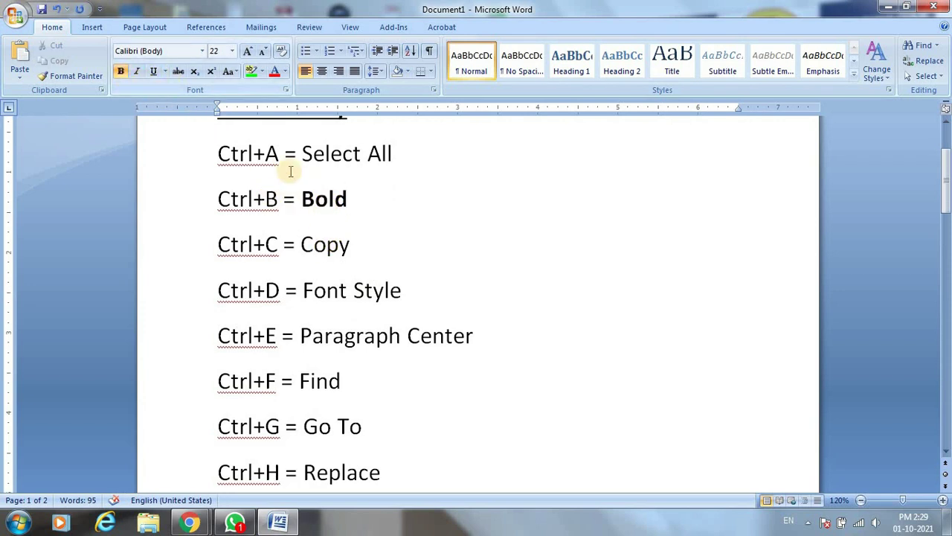
{"action": "left_click_drag", "start_coordinate": [308, 202], "coordinate": [357, 201]}
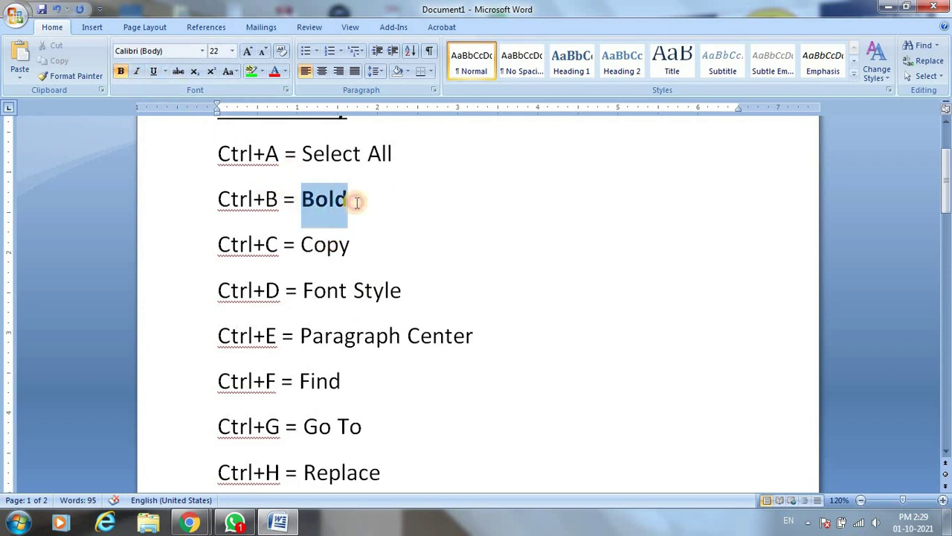
{"action": "left_click", "coordinate": [320, 245]}
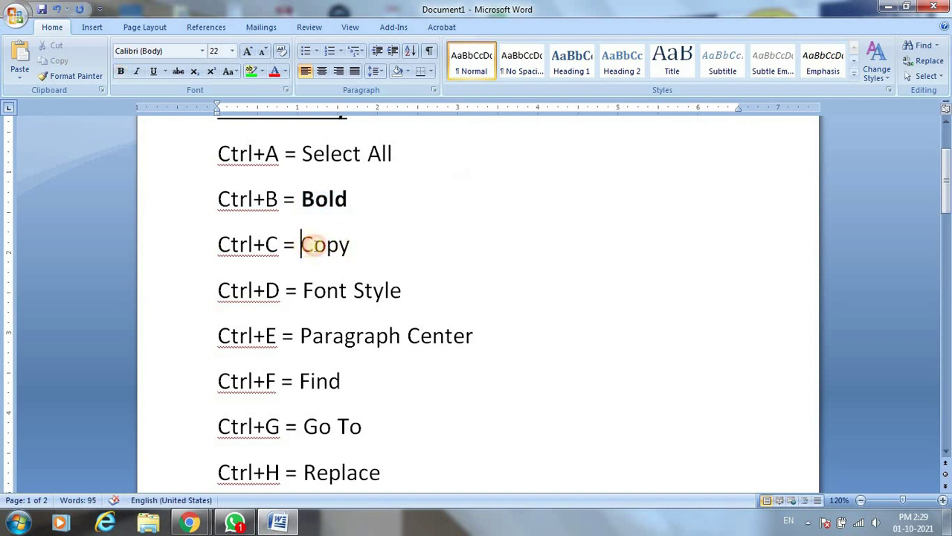
{"action": "left_click_drag", "start_coordinate": [302, 246], "coordinate": [351, 250]}
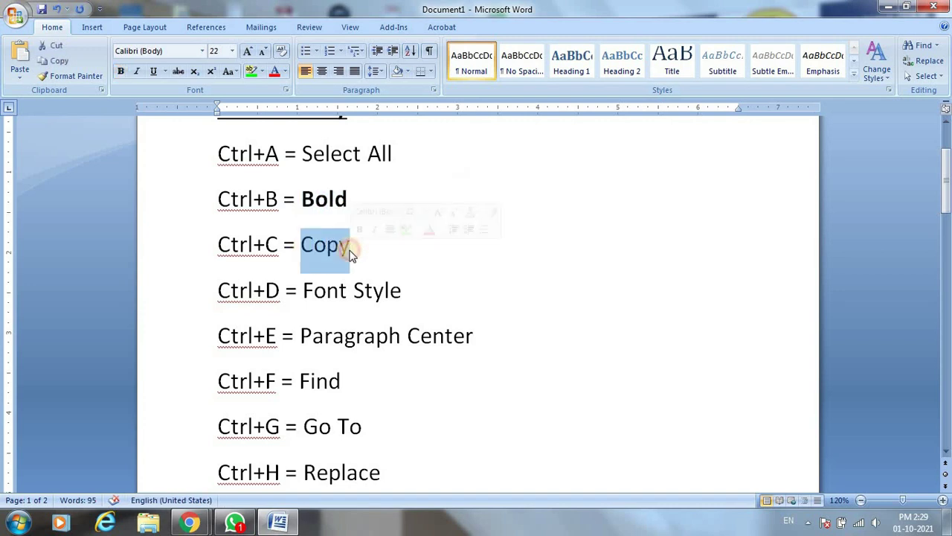
{"action": "left_click", "coordinate": [312, 250]}
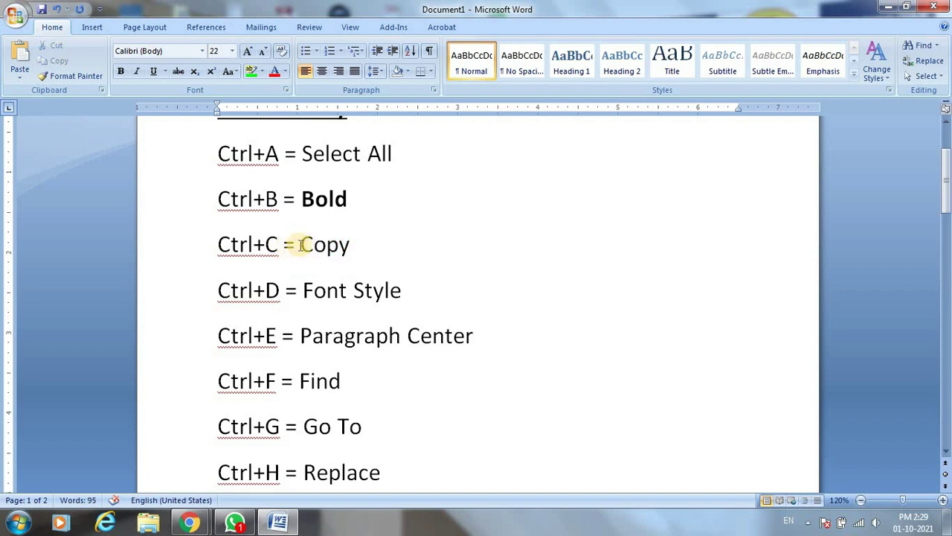
{"action": "left_click_drag", "start_coordinate": [302, 245], "coordinate": [353, 256]}
{"action": "key", "text": "ctrl+c"}
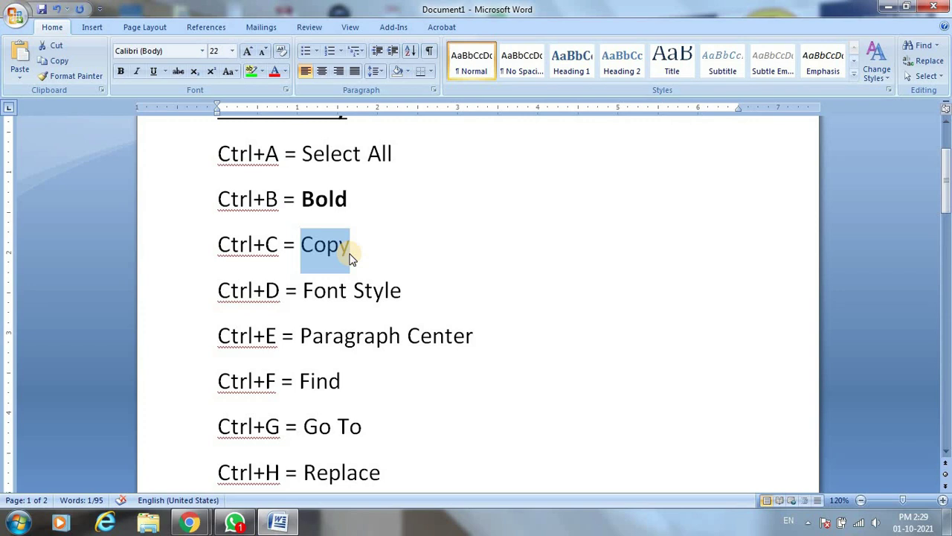
{"action": "scroll", "coordinate": [346, 253], "scroll_direction": "down", "scroll_amount": 7}
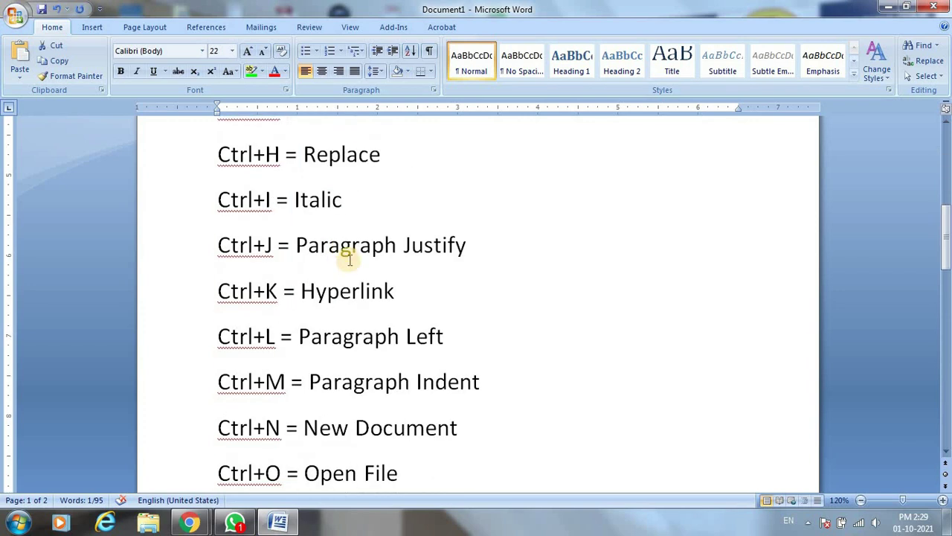
{"action": "scroll", "coordinate": [346, 260], "scroll_direction": "down", "scroll_amount": 6}
{"action": "scroll", "coordinate": [372, 297], "scroll_direction": "down", "scroll_amount": 3}
{"action": "scroll", "coordinate": [339, 338], "scroll_direction": "down", "scroll_amount": 4}
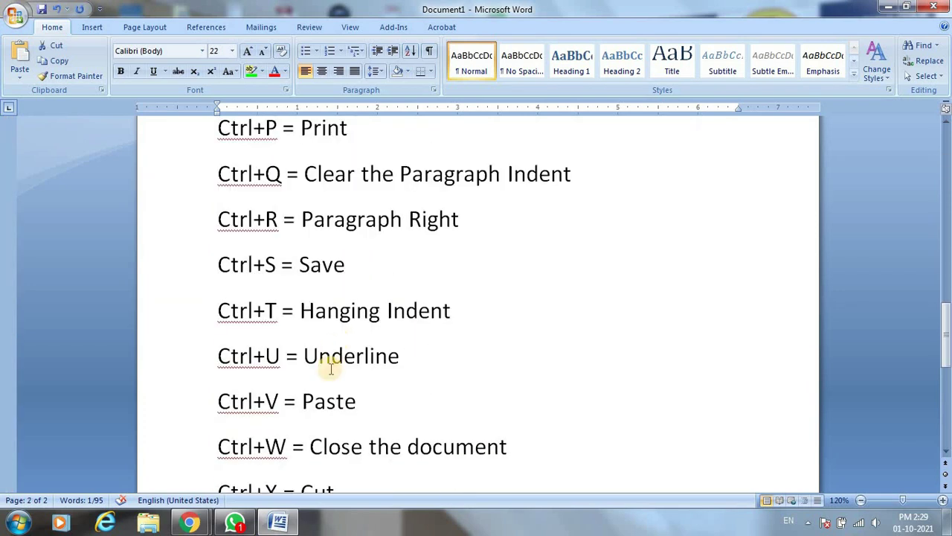
{"action": "scroll", "coordinate": [329, 340], "scroll_direction": "down", "scroll_amount": 2}
{"action": "left_click_drag", "start_coordinate": [302, 321], "coordinate": [366, 322]}
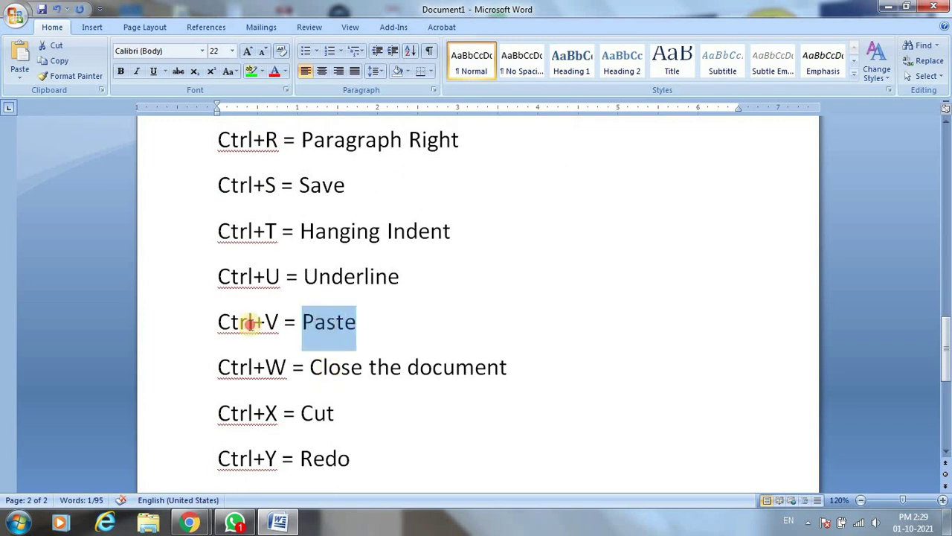
{"action": "left_click_drag", "start_coordinate": [248, 321], "coordinate": [223, 321]}
{"action": "left_click_drag", "start_coordinate": [347, 322], "coordinate": [355, 323]}
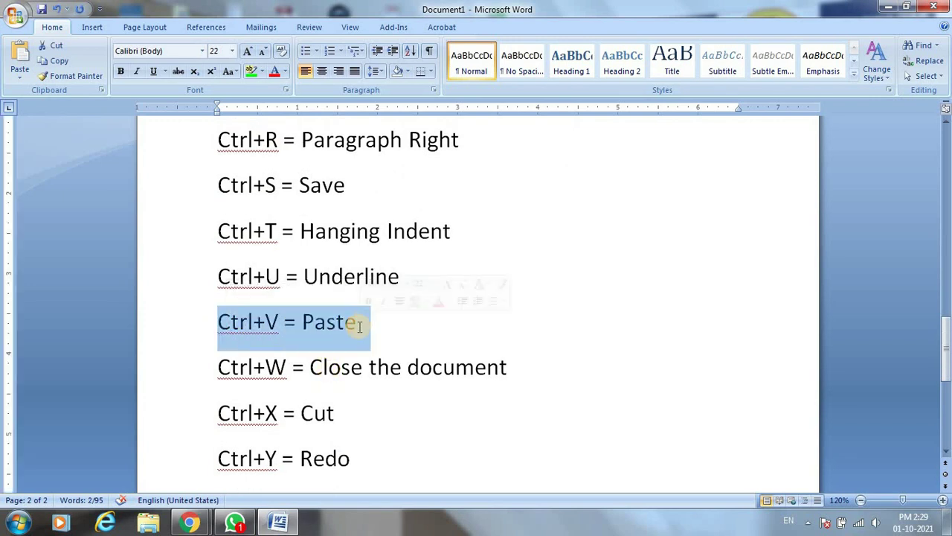
{"action": "scroll", "coordinate": [379, 342], "scroll_direction": "down", "scroll_amount": 3}
{"action": "left_click", "coordinate": [340, 383]}
{"action": "key", "text": "End"}
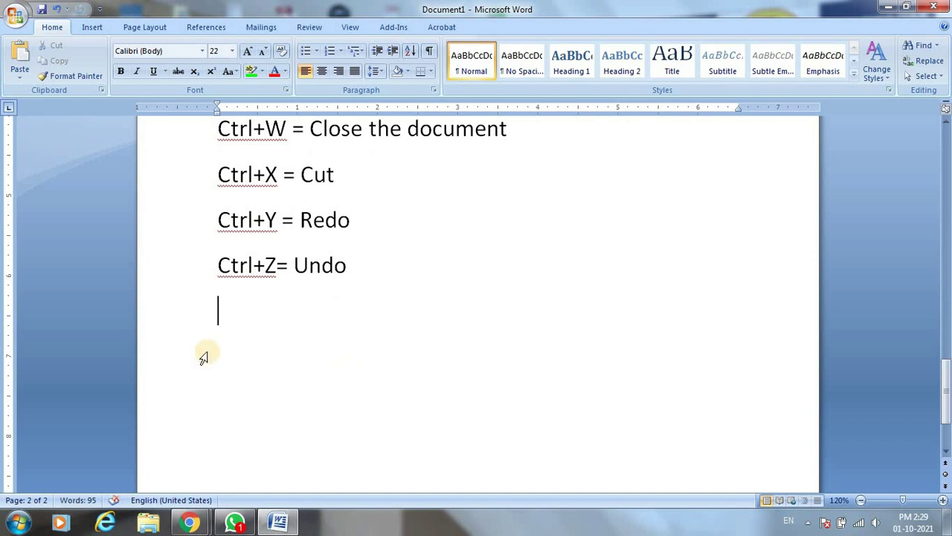
{"action": "key", "text": "ctrl+v"}
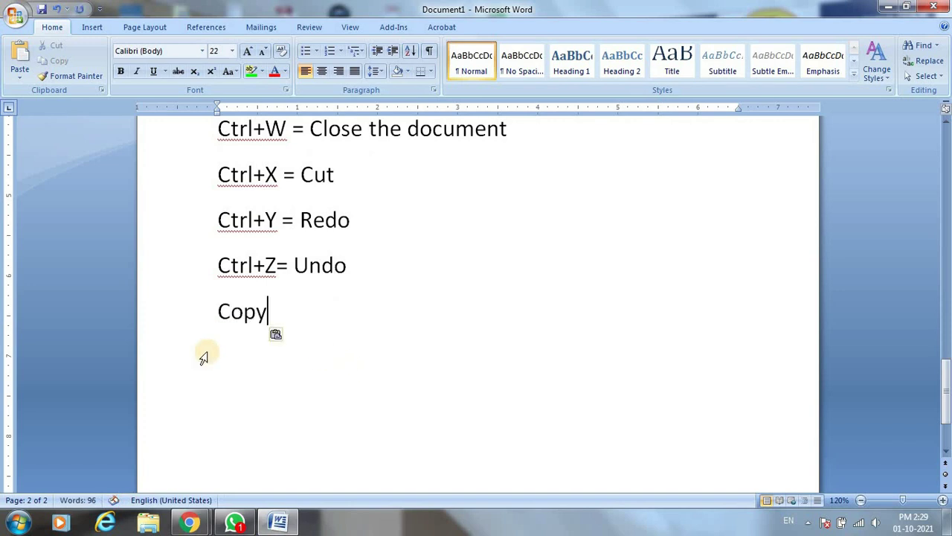
{"action": "left_click_drag", "start_coordinate": [218, 314], "coordinate": [273, 319]}
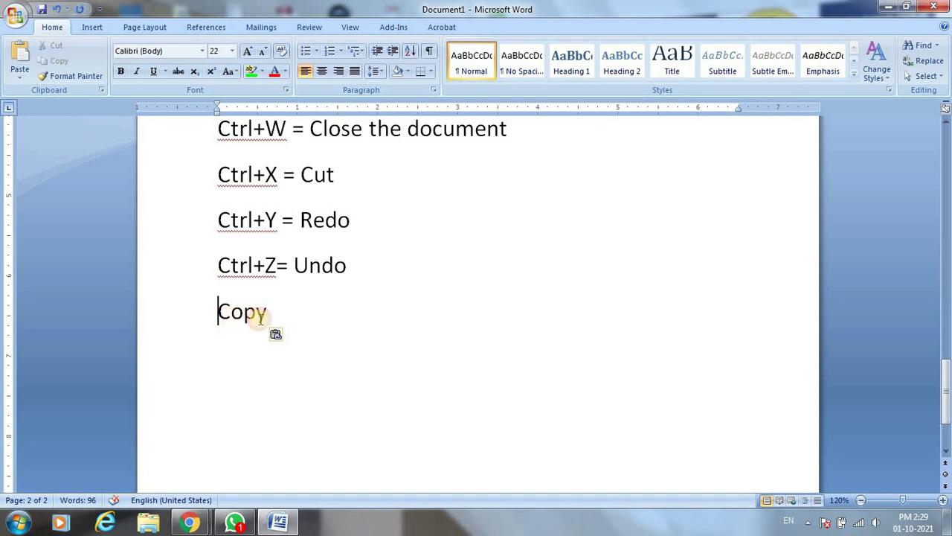
{"action": "key", "text": "BackSpace"}
{"action": "key", "text": "BackSpace"}
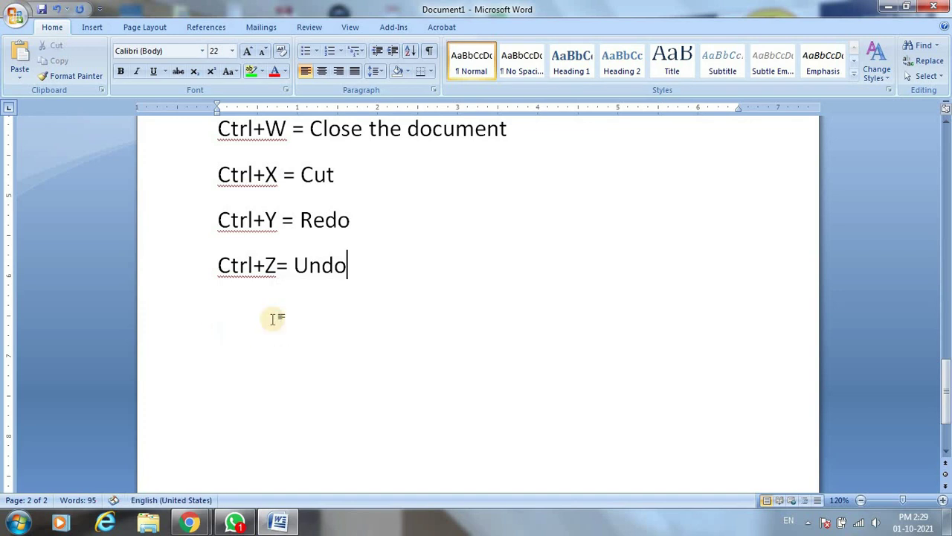
{"action": "scroll", "coordinate": [447, 308], "scroll_direction": "up", "scroll_amount": 5}
{"action": "scroll", "coordinate": [449, 309], "scroll_direction": "up", "scroll_amount": 5}
Select the 'Font Style' text on the Ctrl+D line of the list
{"action": "scroll", "coordinate": [449, 309], "scroll_direction": "up", "scroll_amount": 5}
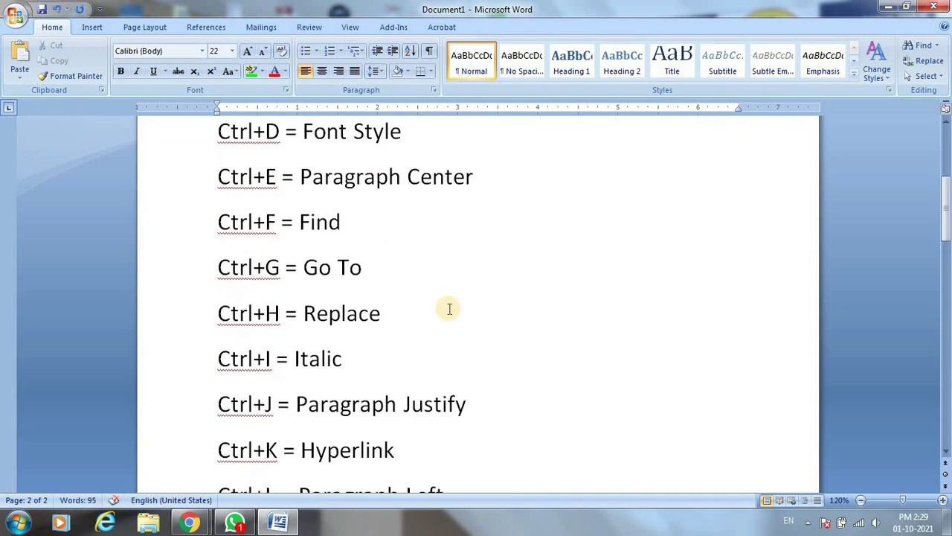
{"action": "scroll", "coordinate": [449, 309], "scroll_direction": "up", "scroll_amount": 4}
{"action": "scroll", "coordinate": [449, 308], "scroll_direction": "down", "scroll_amount": 1}
{"action": "scroll", "coordinate": [449, 311], "scroll_direction": "down", "scroll_amount": 1}
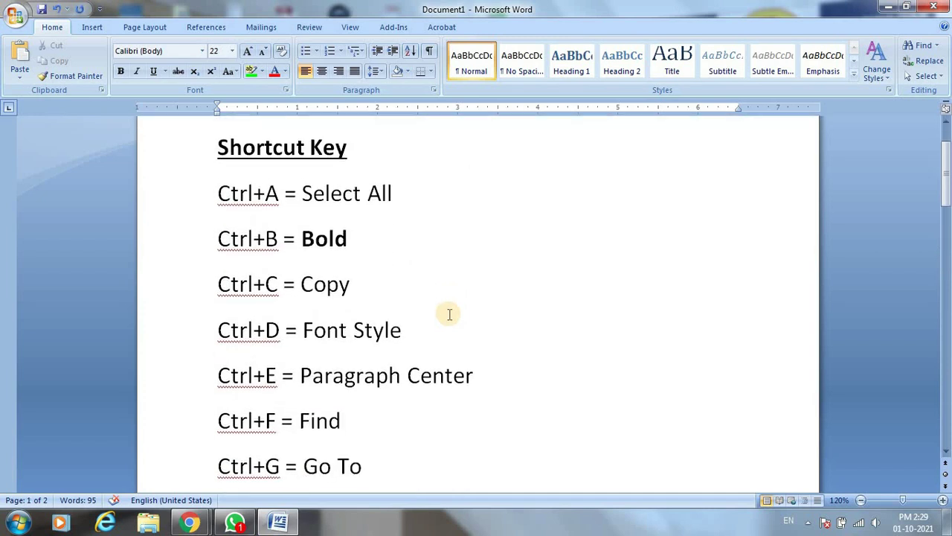
{"action": "scroll", "coordinate": [449, 312], "scroll_direction": "down", "scroll_amount": 2}
{"action": "left_click_drag", "start_coordinate": [217, 250], "coordinate": [403, 254]}
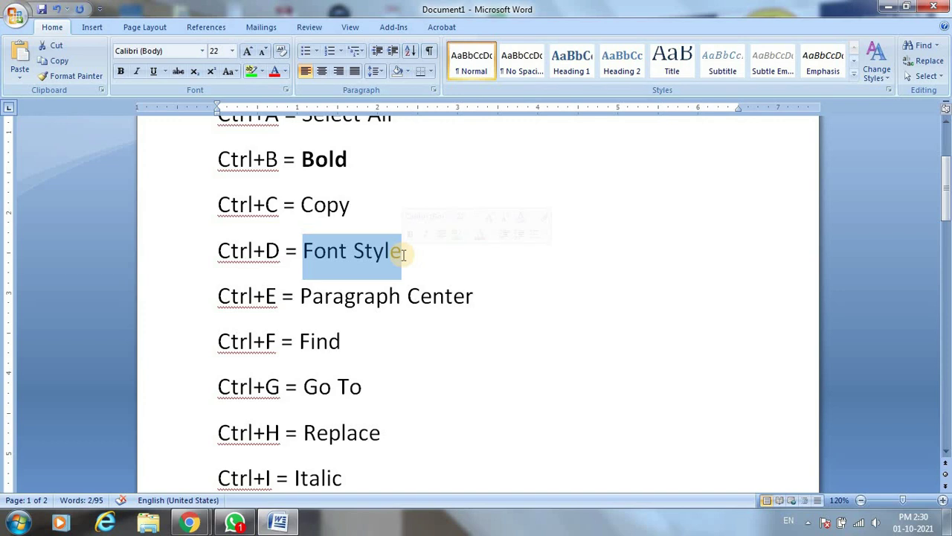
{"action": "scroll", "coordinate": [461, 350], "scroll_direction": "up", "scroll_amount": 1}
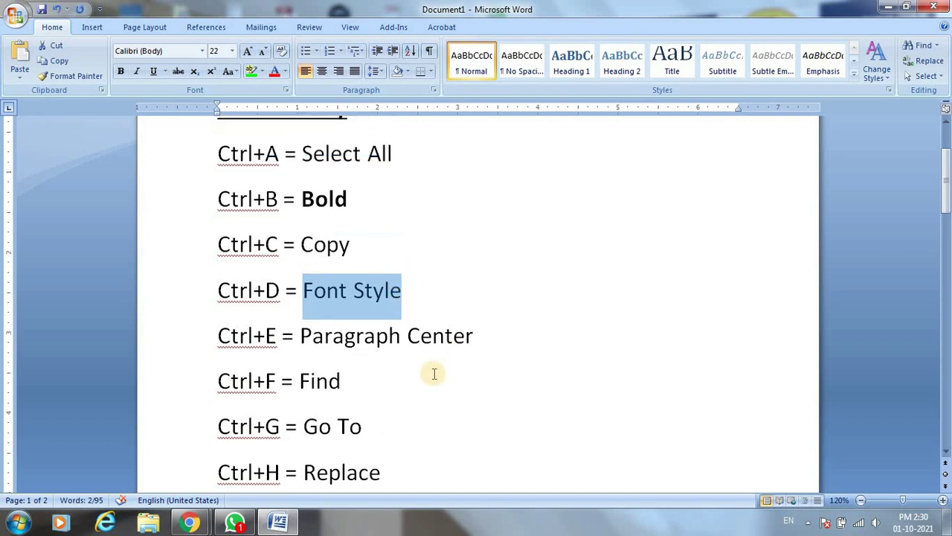
{"action": "scroll", "coordinate": [432, 374], "scroll_direction": "up", "scroll_amount": 1}
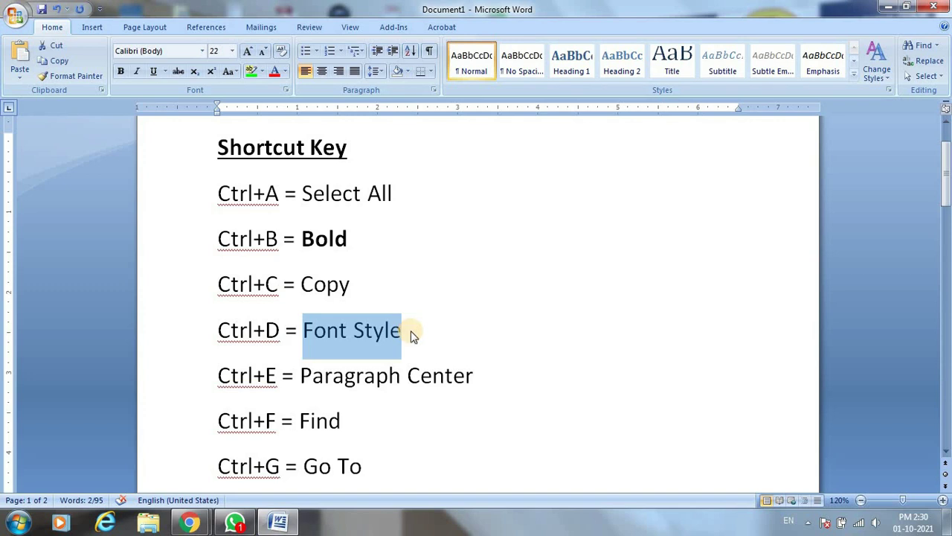
Open the Font dialog for 'Font Style' with Ctrl+D and check the Complex scripts font list, changing nothing
{"action": "key", "text": "ctrl+d"}
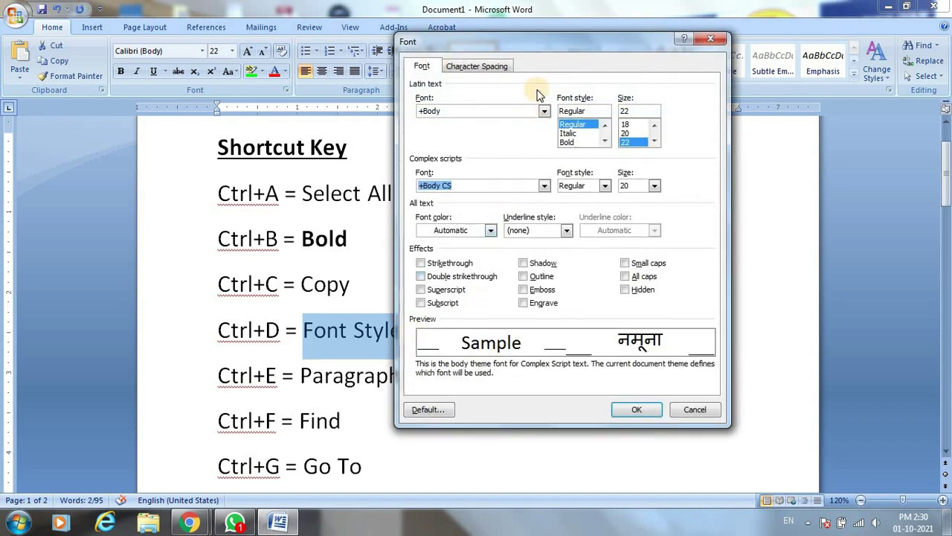
{"action": "left_click_drag", "start_coordinate": [568, 43], "coordinate": [674, 89]}
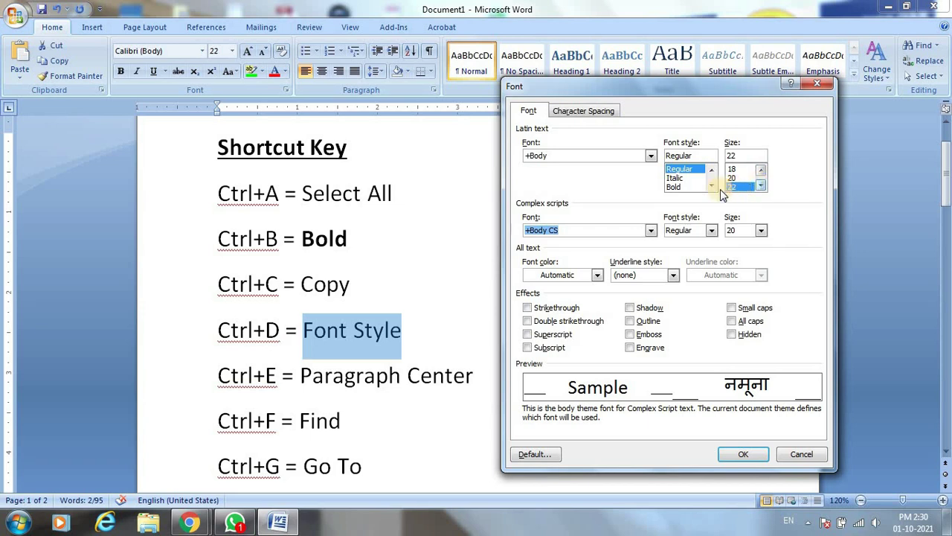
{"action": "left_click", "coordinate": [650, 232]}
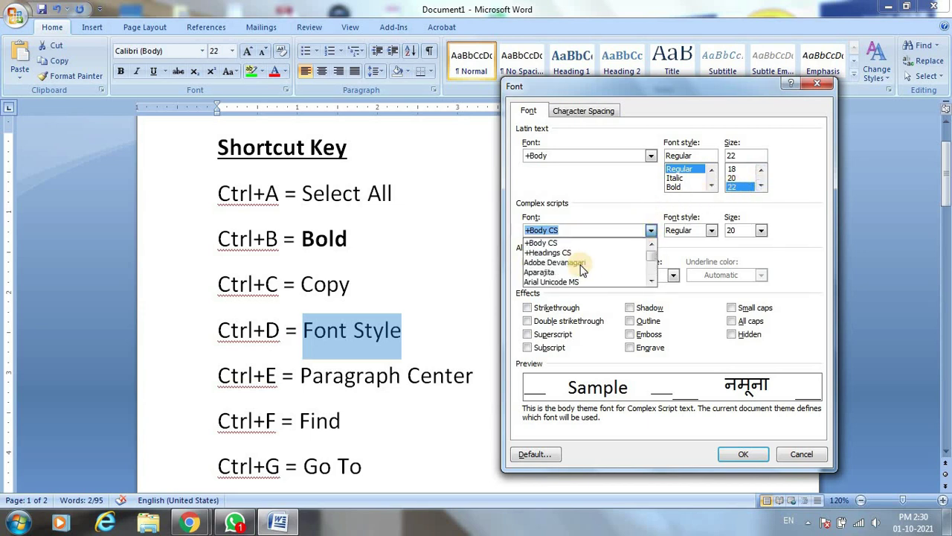
{"action": "left_click", "coordinate": [456, 148]}
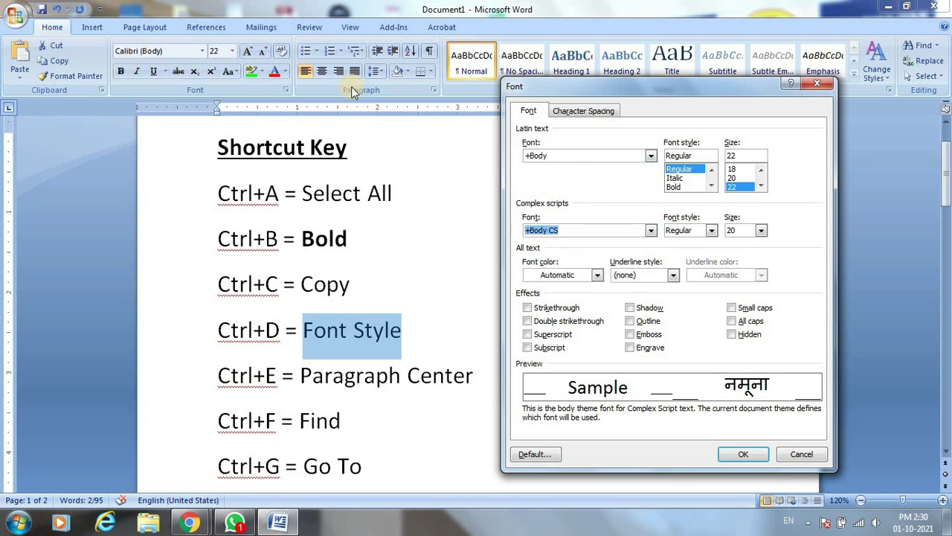
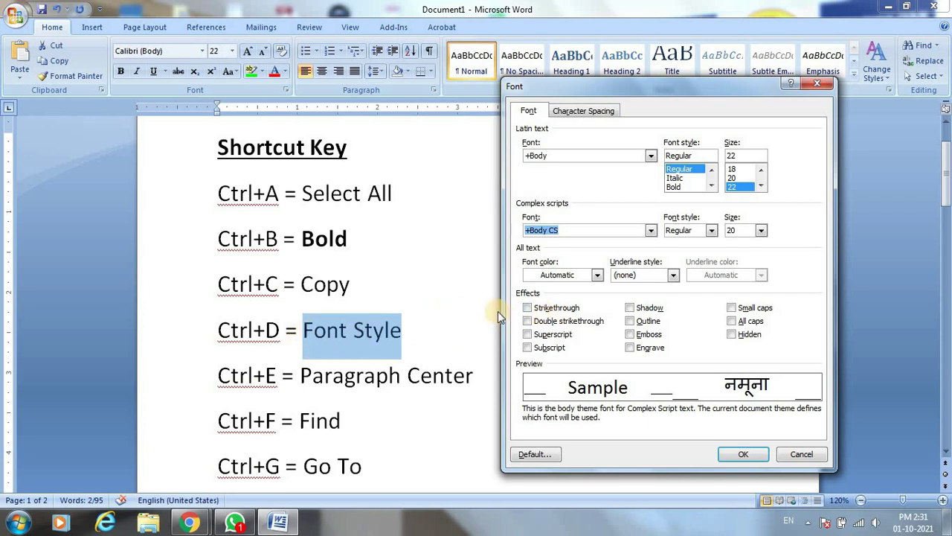
Apply a strikethrough to 'Font Style' on the Ctrl+D line, then remove it
{"action": "left_click", "coordinate": [527, 308]}
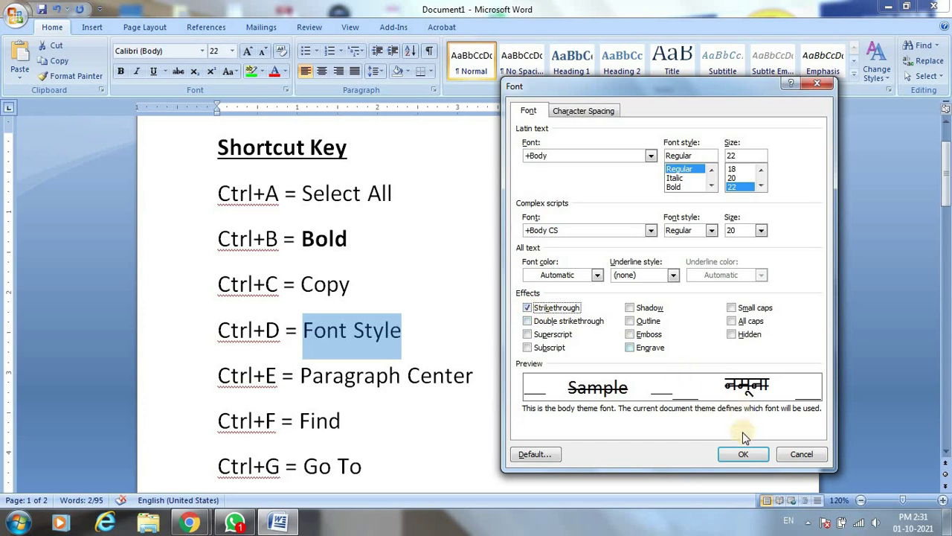
{"action": "left_click", "coordinate": [738, 453]}
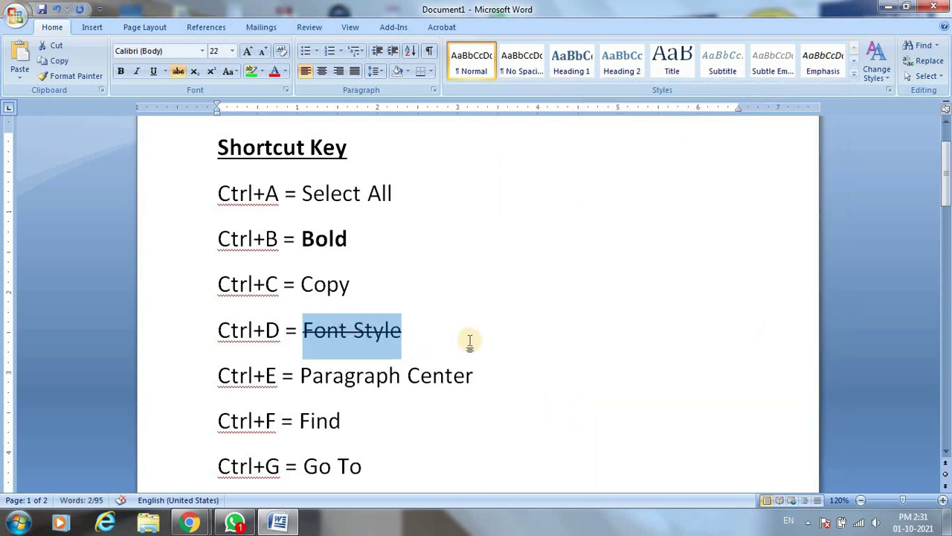
{"action": "left_click", "coordinate": [178, 73]}
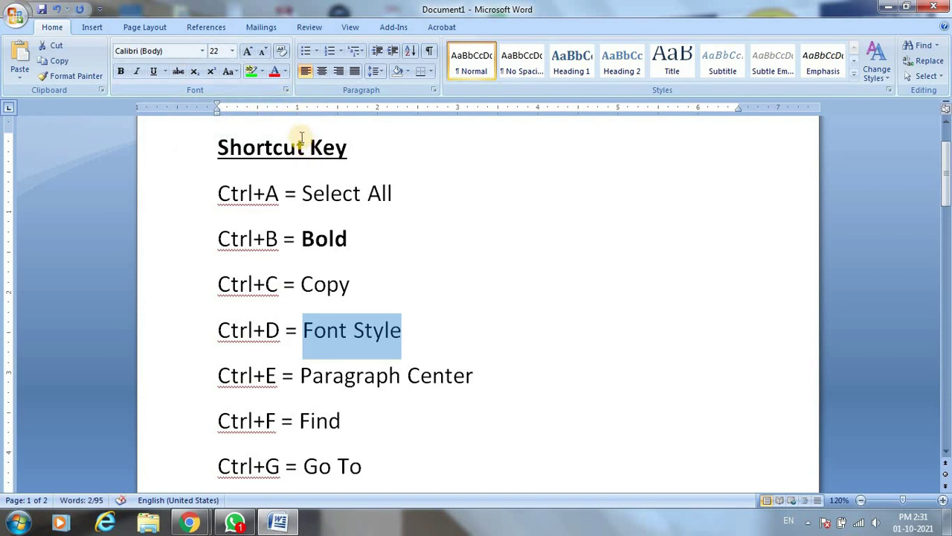
Give 'Font Style' a double strikethrough in the Font dialog
{"action": "left_click", "coordinate": [286, 90]}
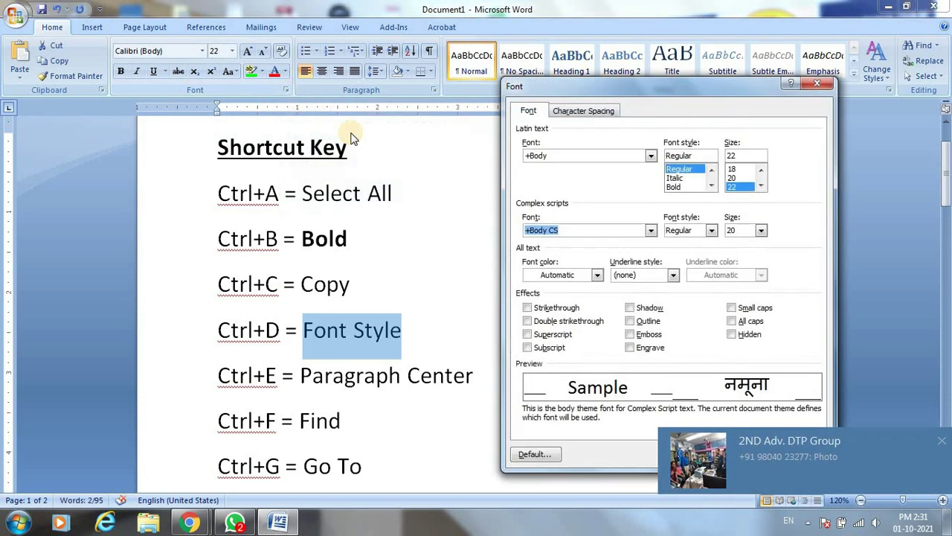
{"action": "left_click", "coordinate": [941, 440]}
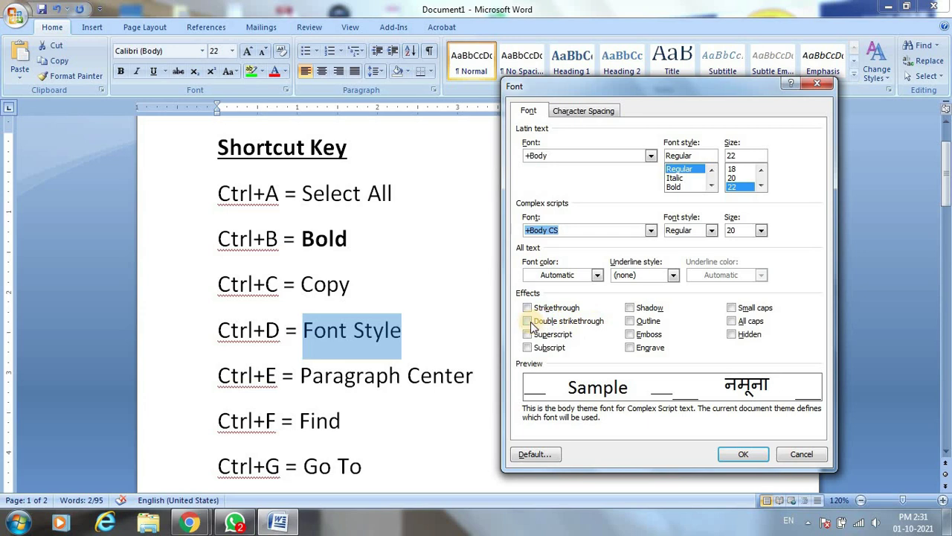
{"action": "left_click", "coordinate": [528, 322]}
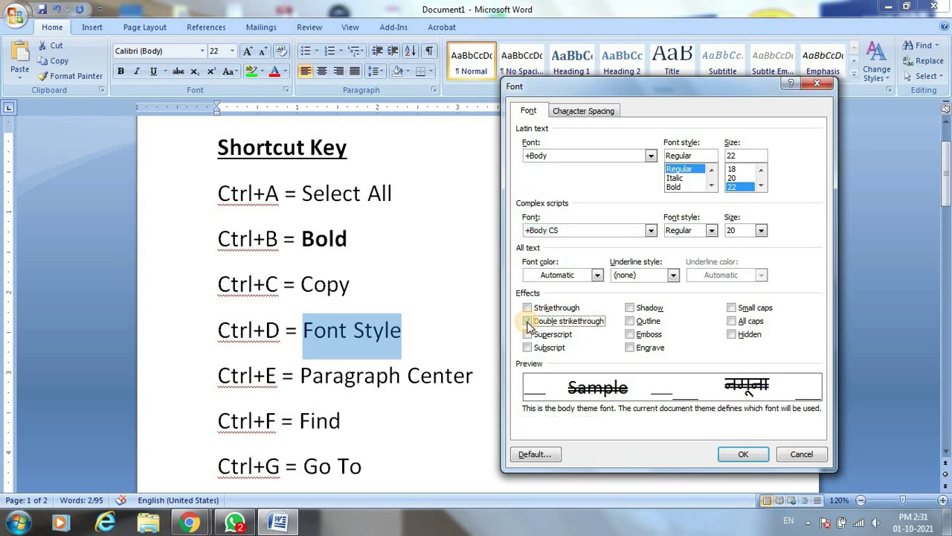
{"action": "left_click", "coordinate": [745, 454]}
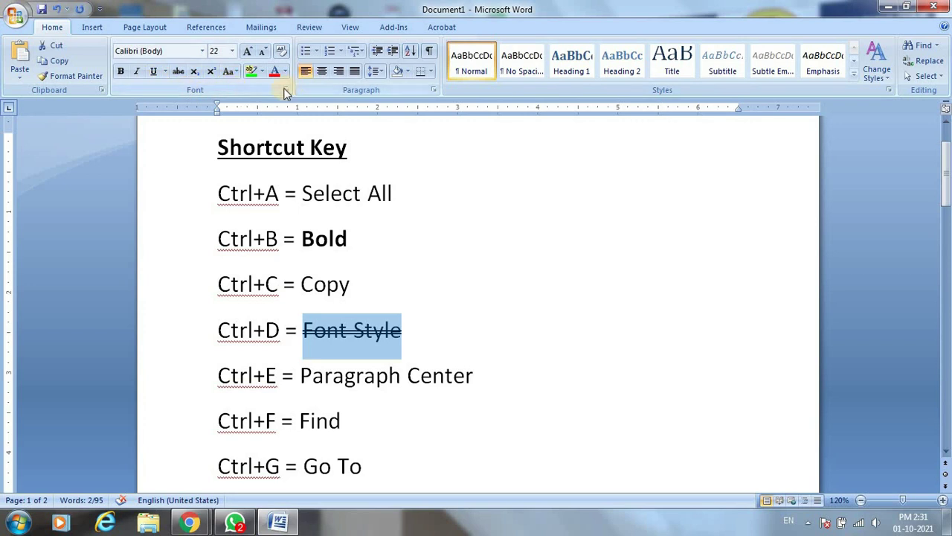
Swap the double strikethrough on 'Font Style' for an Outline effect using Ctrl+D
{"action": "key", "text": "ctrl+d"}
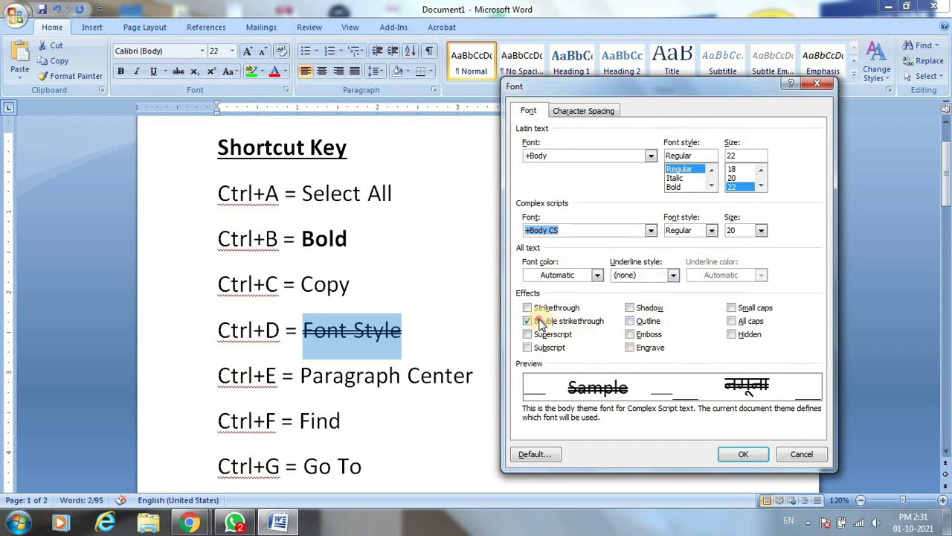
{"action": "left_click", "coordinate": [537, 321]}
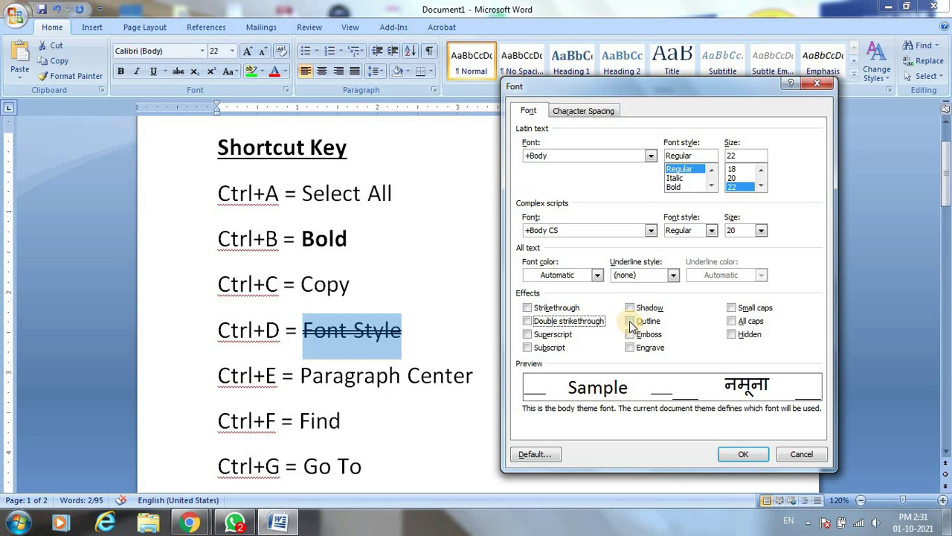
{"action": "left_click", "coordinate": [743, 454]}
{"action": "left_click", "coordinate": [407, 375]}
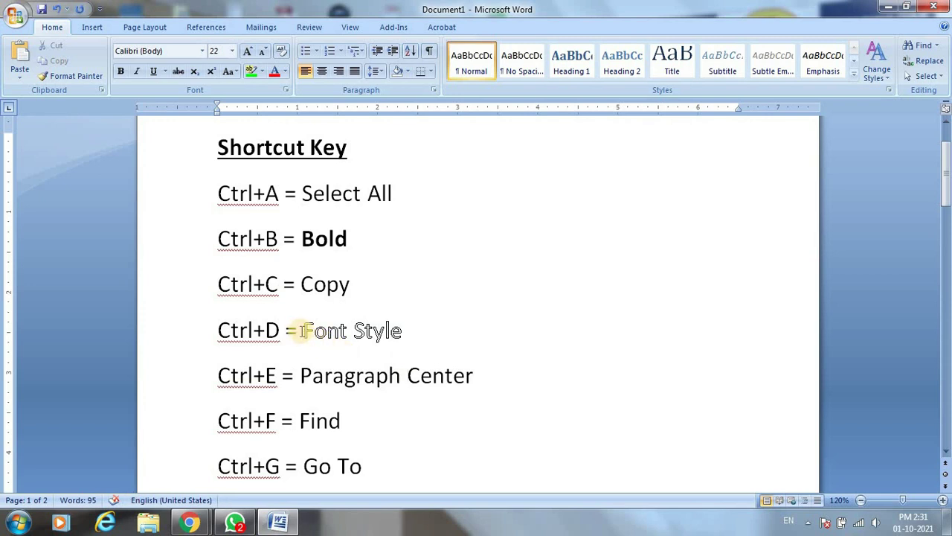
Select 'Font Style' on the Ctrl+D line and uncheck Outline in the Font dialog
{"action": "left_click_drag", "start_coordinate": [334, 329], "coordinate": [402, 331]}
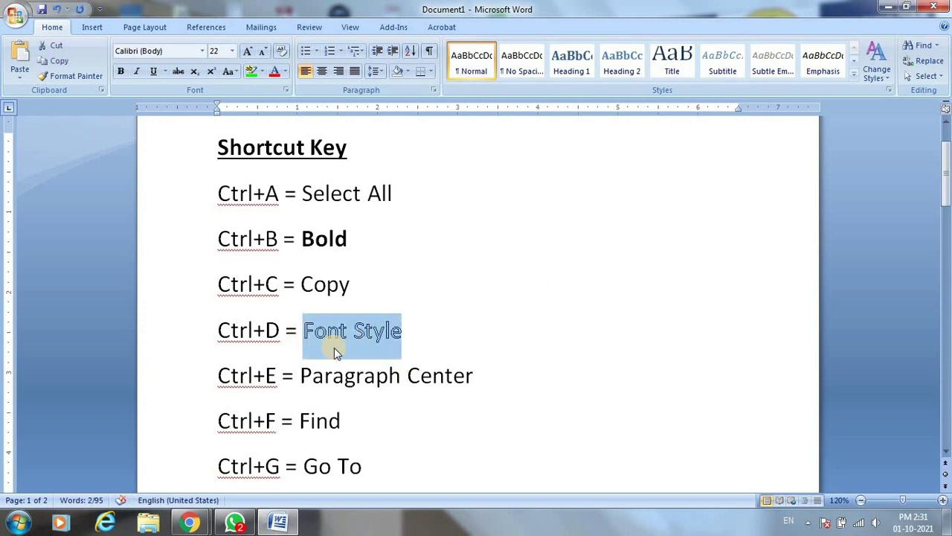
{"action": "left_click_drag", "start_coordinate": [305, 331], "coordinate": [397, 336]}
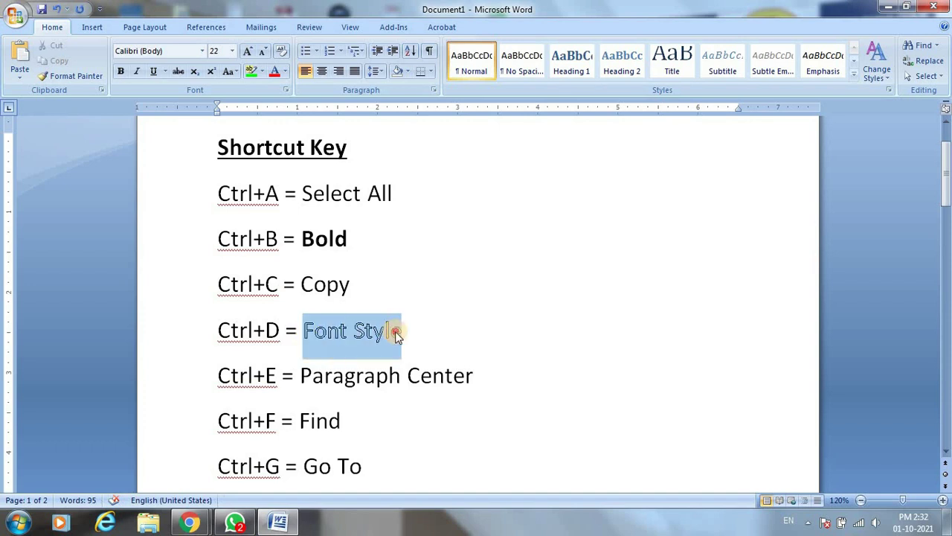
{"action": "left_click", "coordinate": [285, 89]}
{"action": "left_click", "coordinate": [825, 86]}
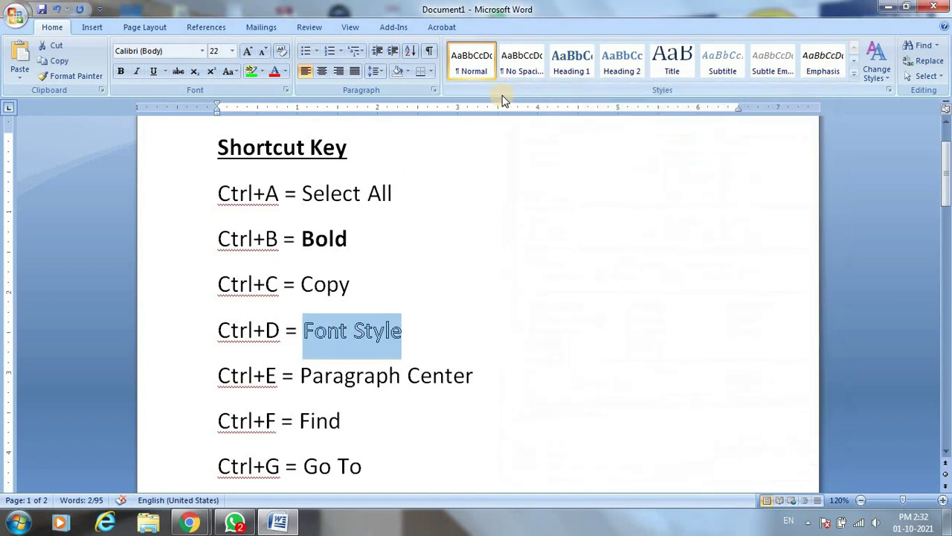
{"action": "left_click", "coordinate": [286, 91]}
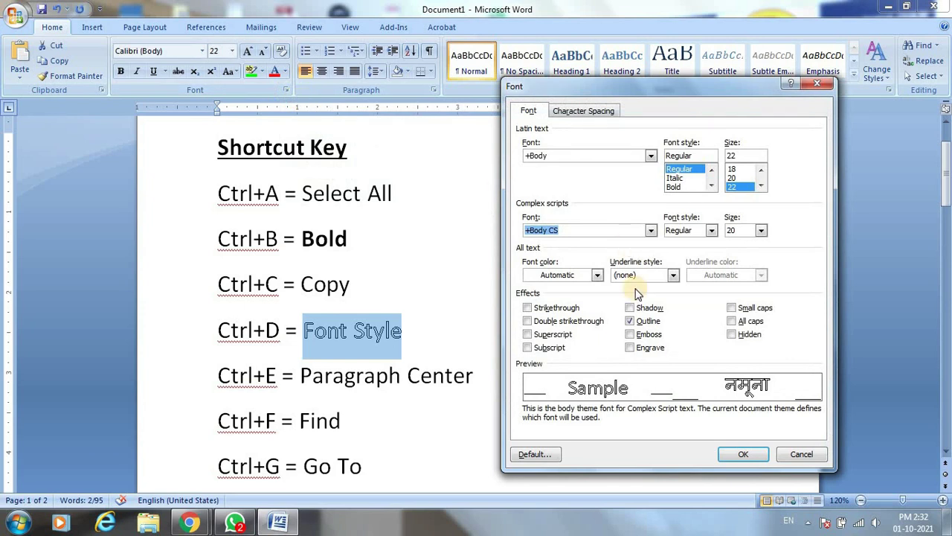
{"action": "left_click", "coordinate": [639, 321]}
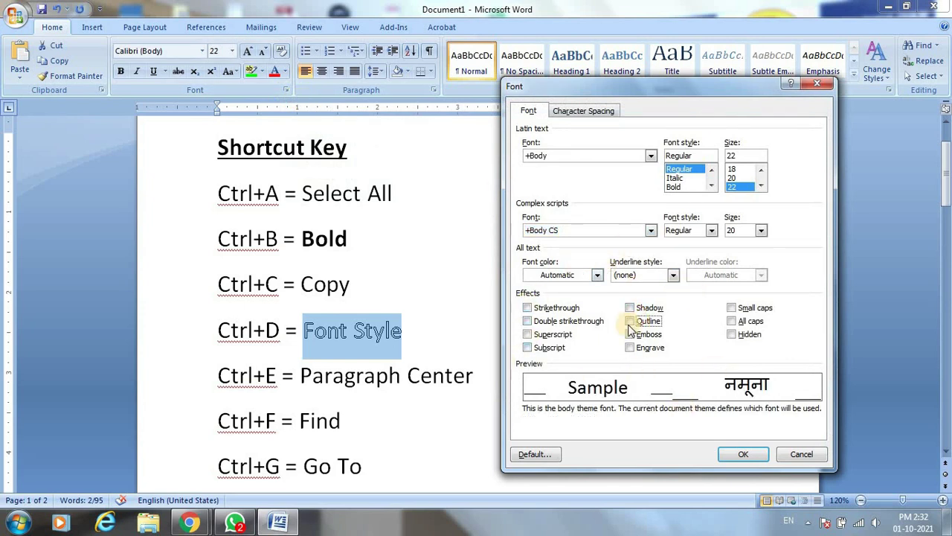
{"action": "left_click", "coordinate": [743, 454]}
{"action": "scroll", "coordinate": [438, 408], "scroll_direction": "down", "scroll_amount": 1}
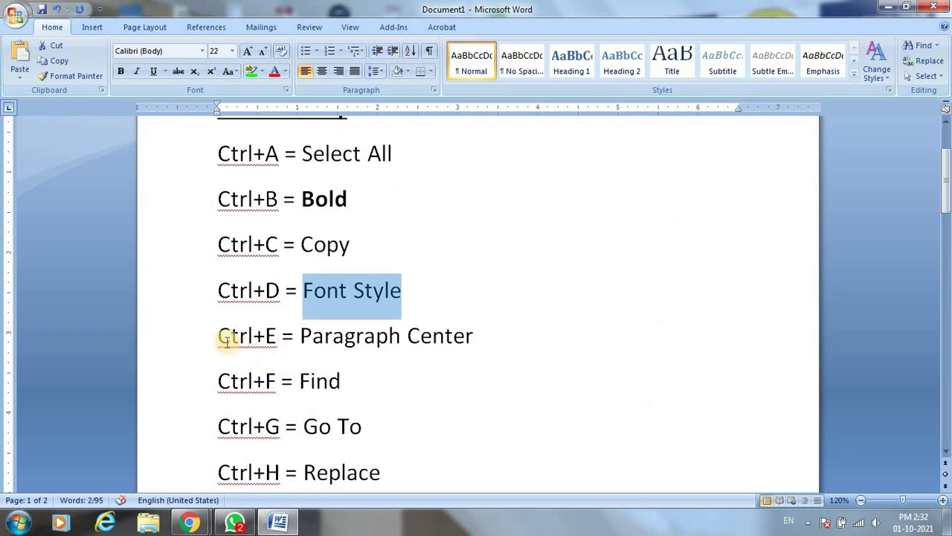
Switch to the Google Meet call, mute all participants, then go back to the Word document
{"action": "left_click", "coordinate": [189, 523]}
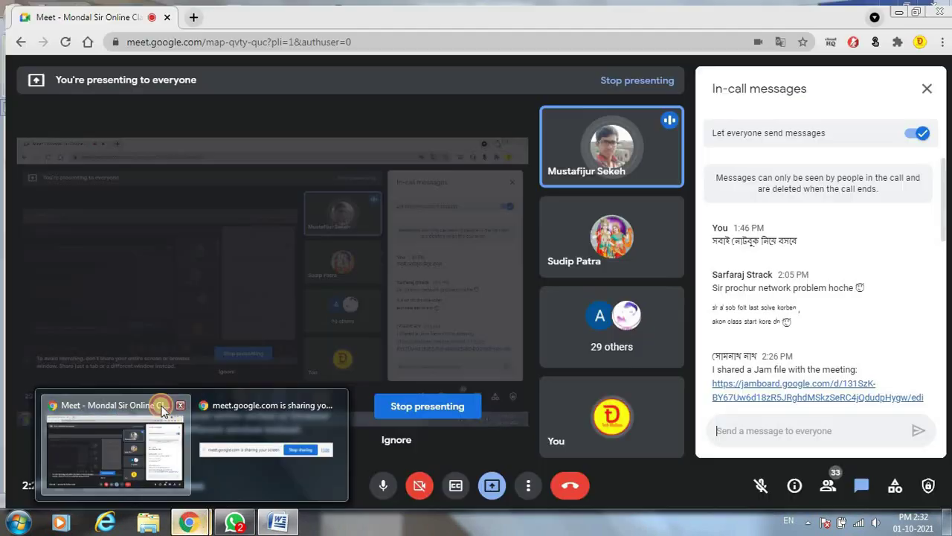
{"action": "left_click", "coordinate": [130, 412]}
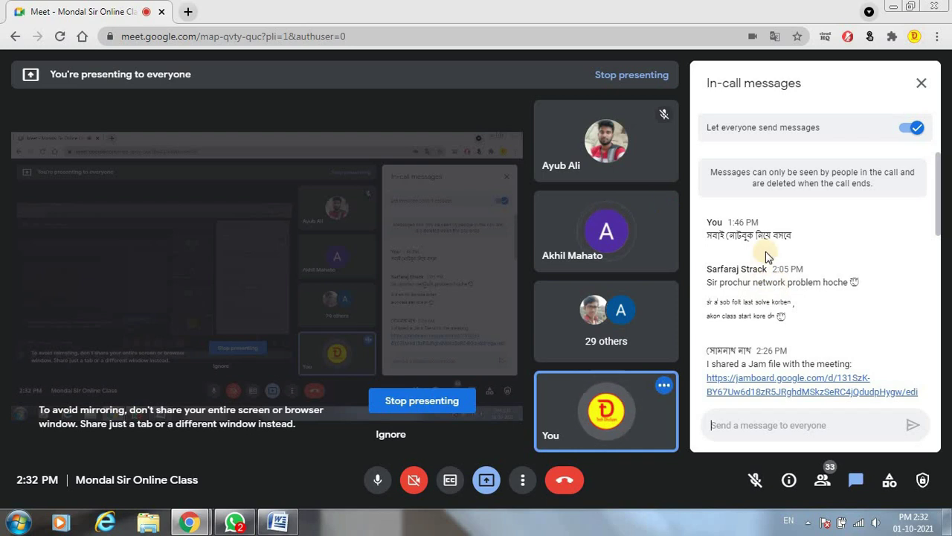
{"action": "left_click", "coordinate": [922, 84]}
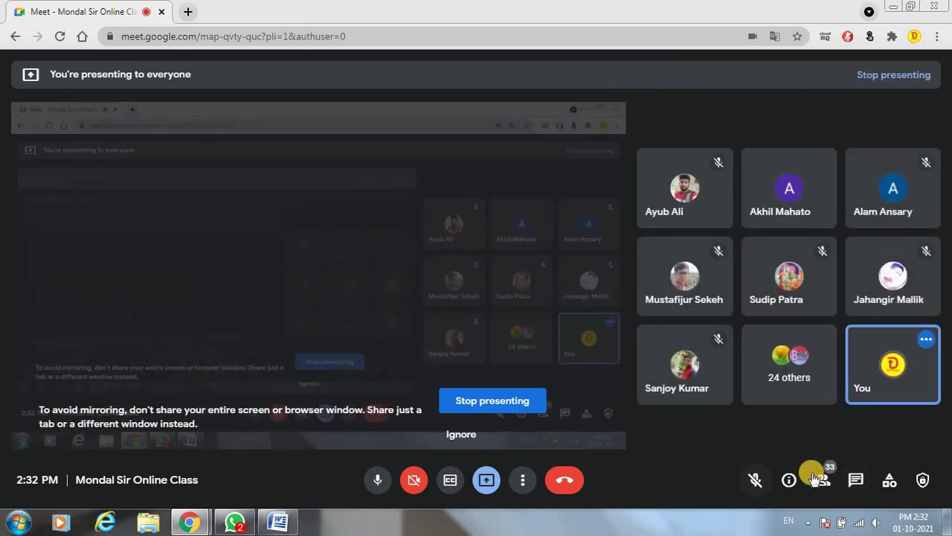
{"action": "left_click", "coordinate": [826, 482]}
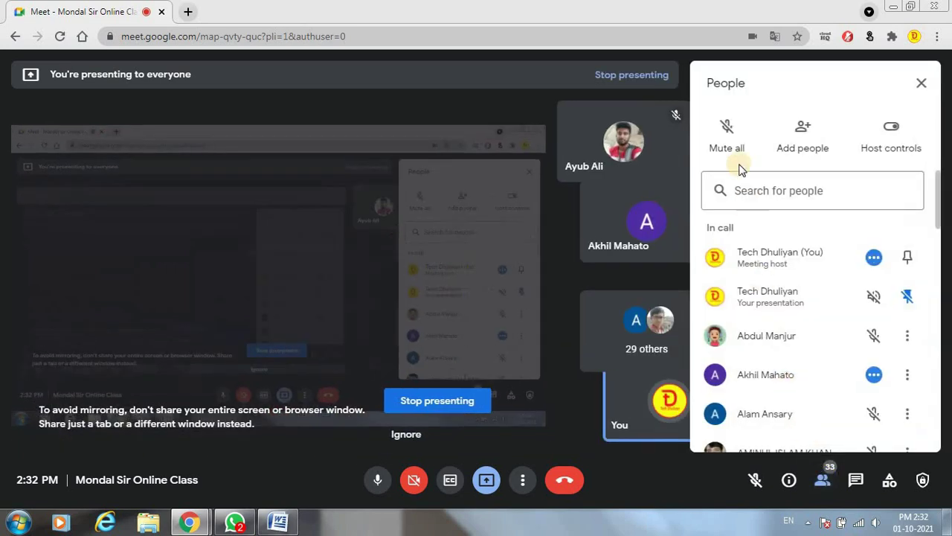
{"action": "left_click", "coordinate": [728, 139]}
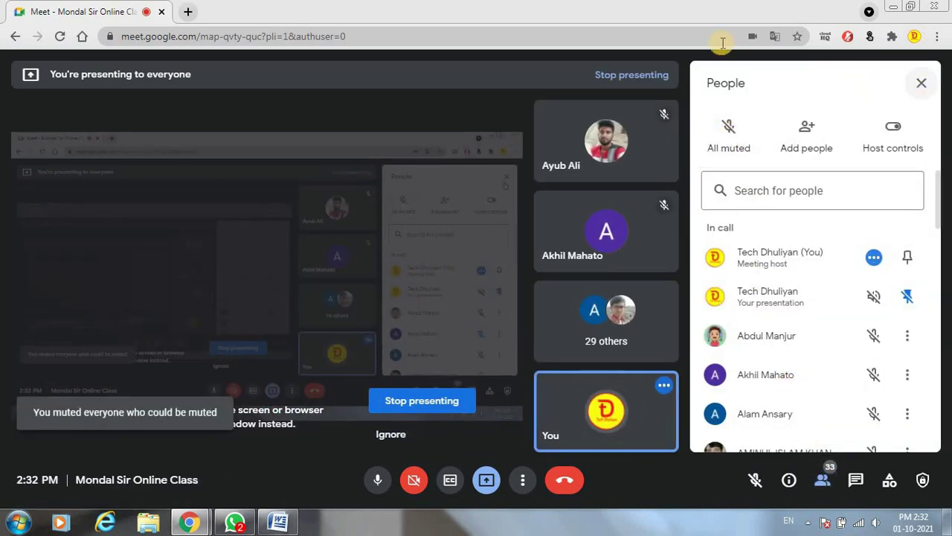
{"action": "left_click", "coordinate": [278, 521]}
{"action": "left_click", "coordinate": [383, 372]}
Center the 'Ctrl+E = Paragraph Center' line with Ctrl+E, then undo it
{"action": "scroll", "coordinate": [350, 366], "scroll_direction": "down", "scroll_amount": 1}
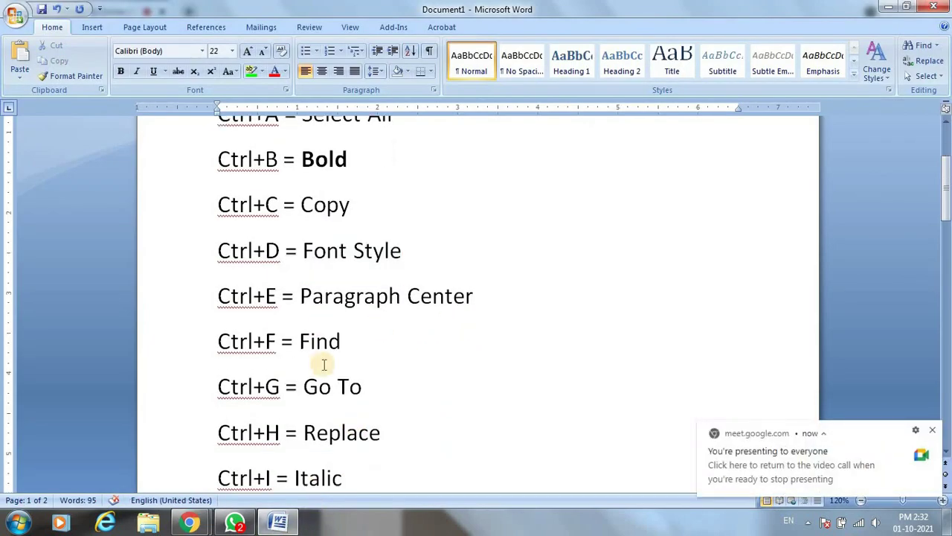
{"action": "scroll", "coordinate": [298, 334], "scroll_direction": "down", "scroll_amount": 1}
{"action": "left_click_drag", "start_coordinate": [220, 256], "coordinate": [464, 255]}
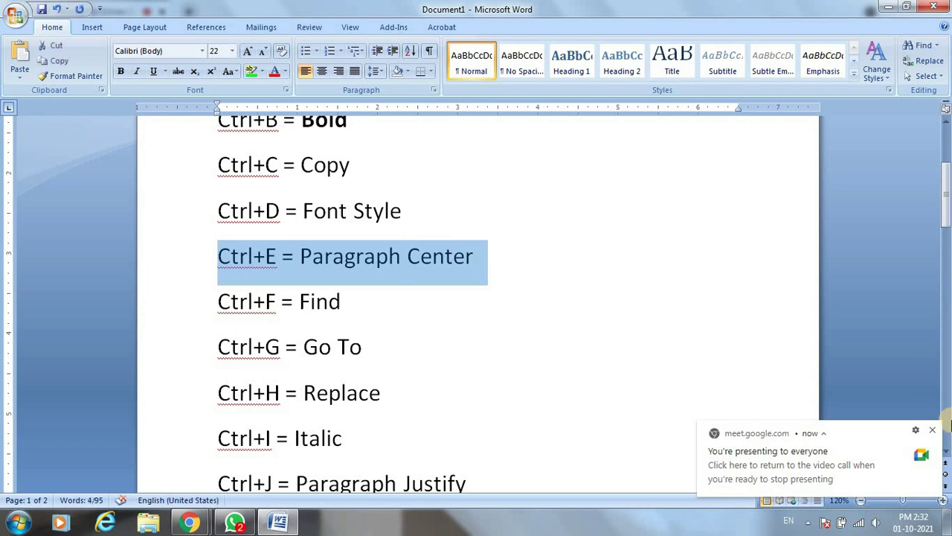
{"action": "left_click", "coordinate": [932, 430]}
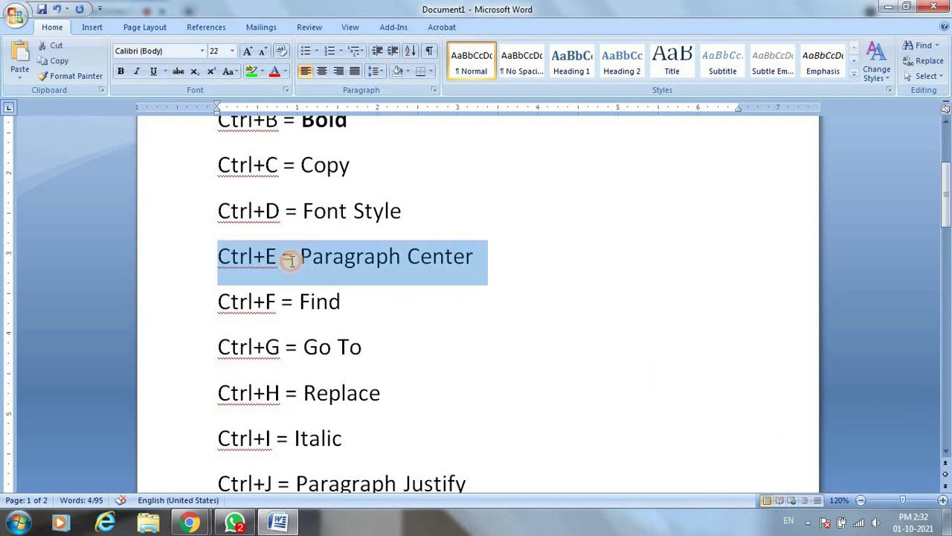
{"action": "left_click", "coordinate": [223, 256]}
{"action": "left_click_drag", "start_coordinate": [219, 256], "coordinate": [459, 252]}
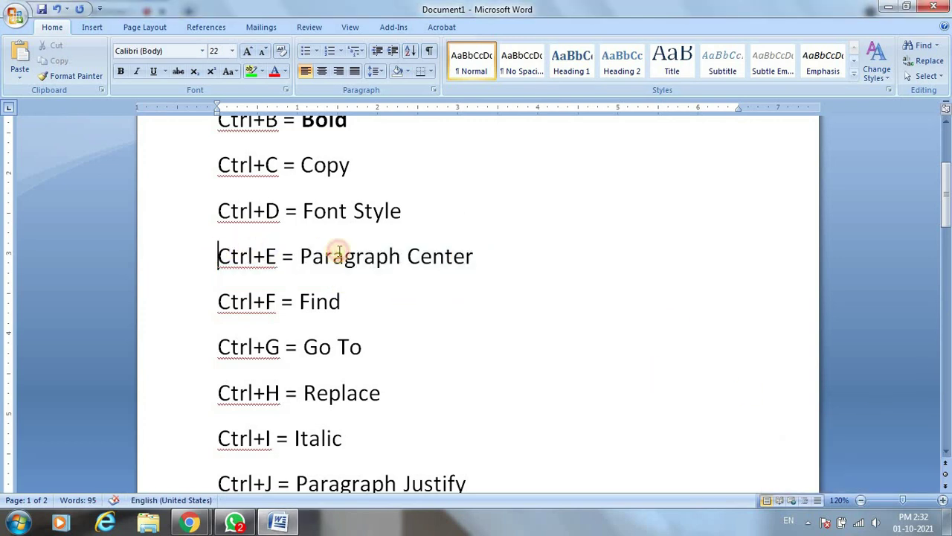
{"action": "left_click", "coordinate": [389, 258]}
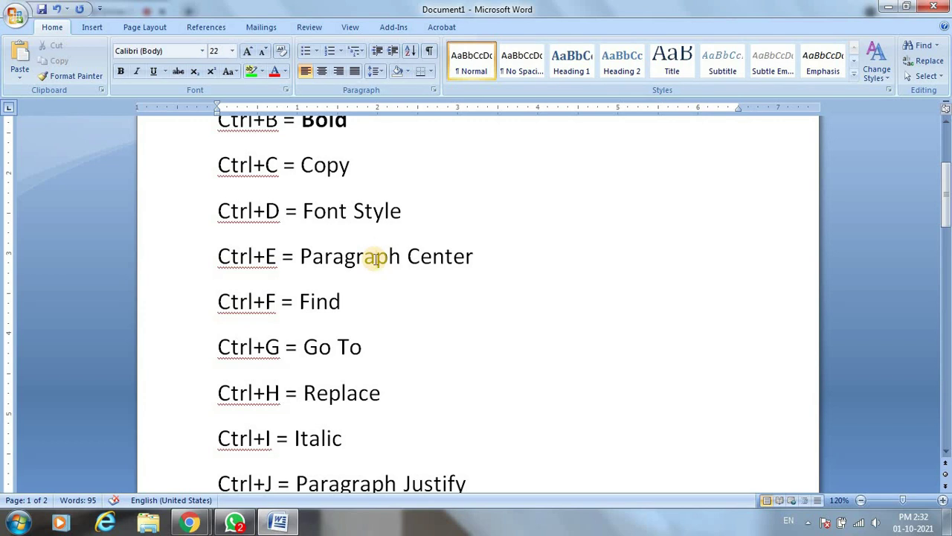
{"action": "key", "text": "ctrl+e"}
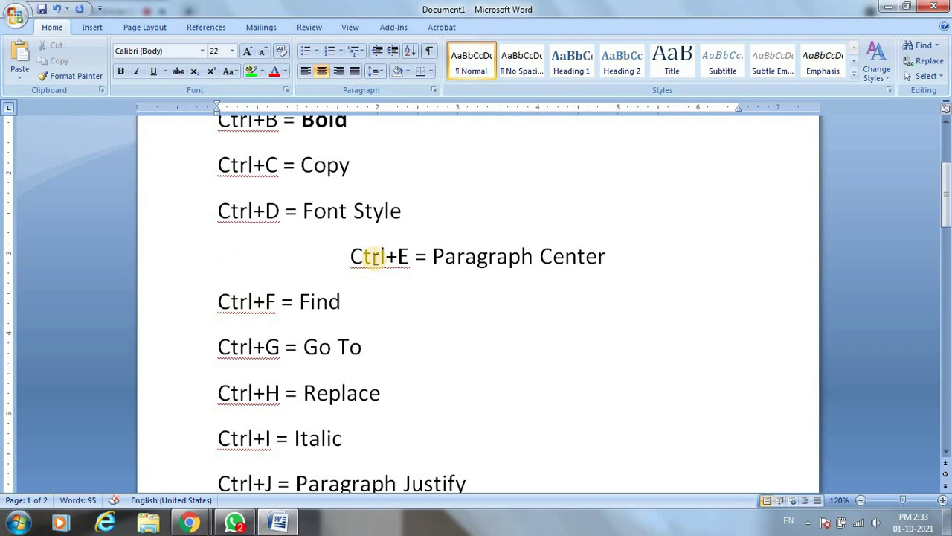
{"action": "key", "text": "ctrl+z"}
Center the Ctrl+D and Ctrl+E lines together, then left-align them with Ctrl+L
{"action": "left_click_drag", "start_coordinate": [218, 210], "coordinate": [470, 265]}
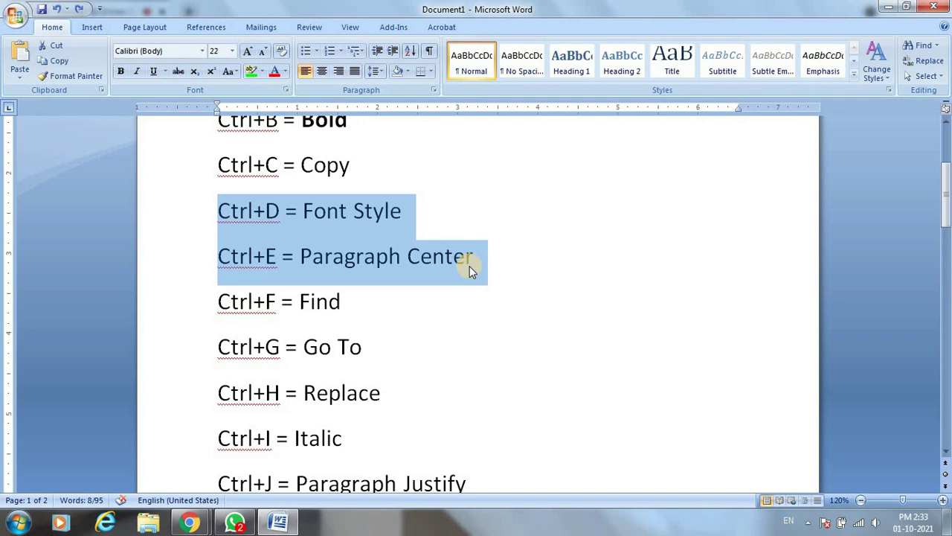
{"action": "key", "text": "ctrl+e"}
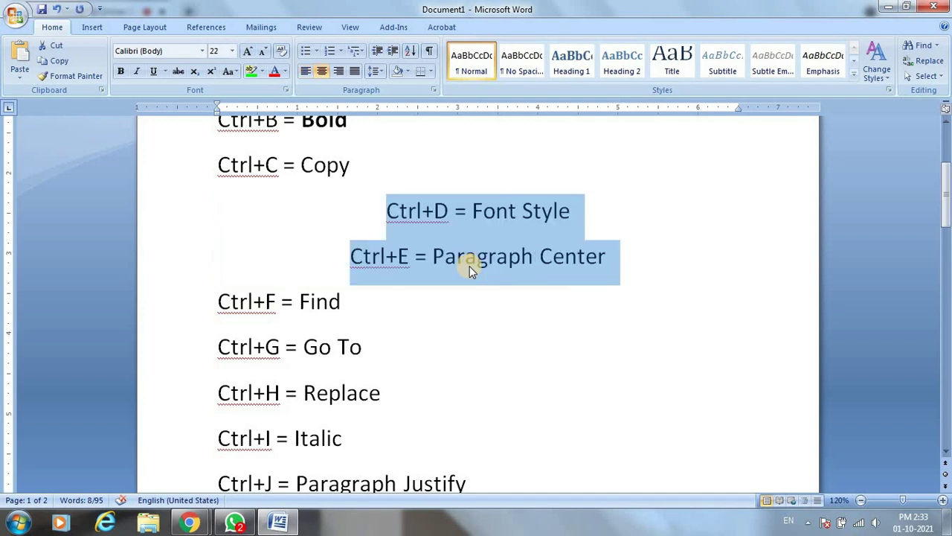
{"action": "left_click", "coordinate": [586, 256]}
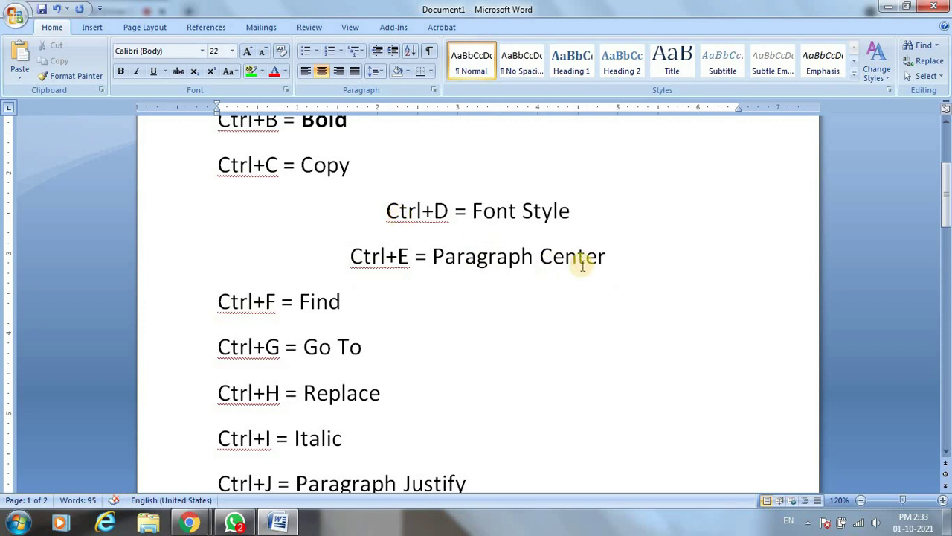
{"action": "left_click_drag", "start_coordinate": [606, 256], "coordinate": [397, 213]}
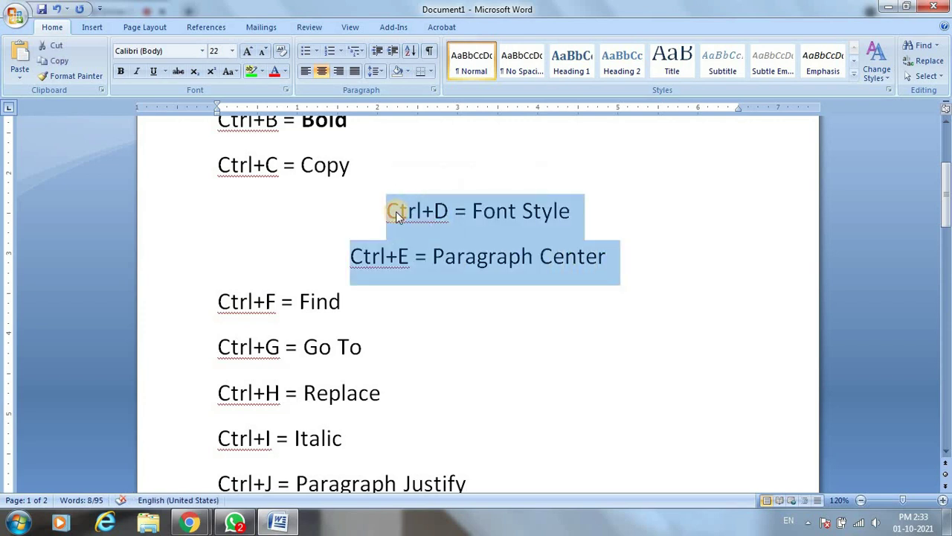
{"action": "key", "text": "ctrl+l"}
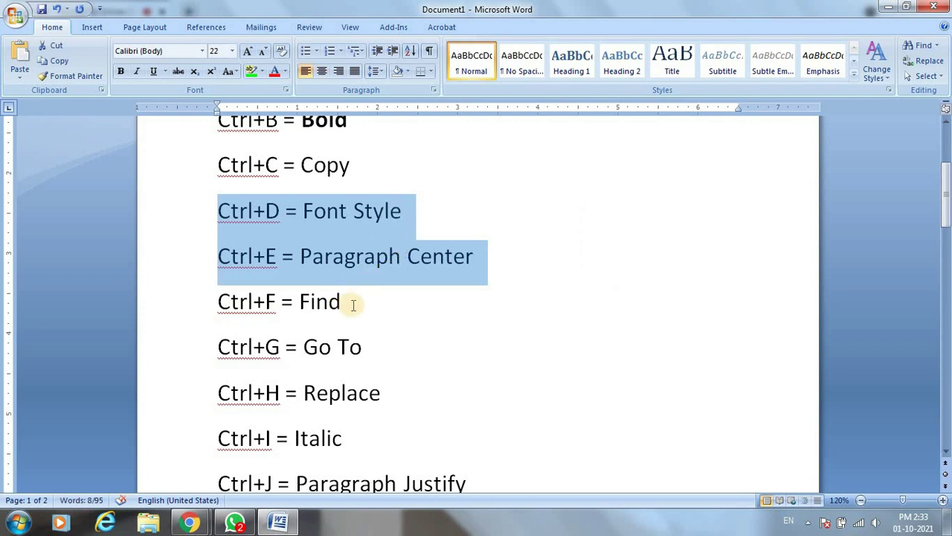
{"action": "scroll", "coordinate": [375, 313], "scroll_direction": "down", "scroll_amount": 1}
{"action": "scroll", "coordinate": [342, 291], "scroll_direction": "down", "scroll_amount": 1}
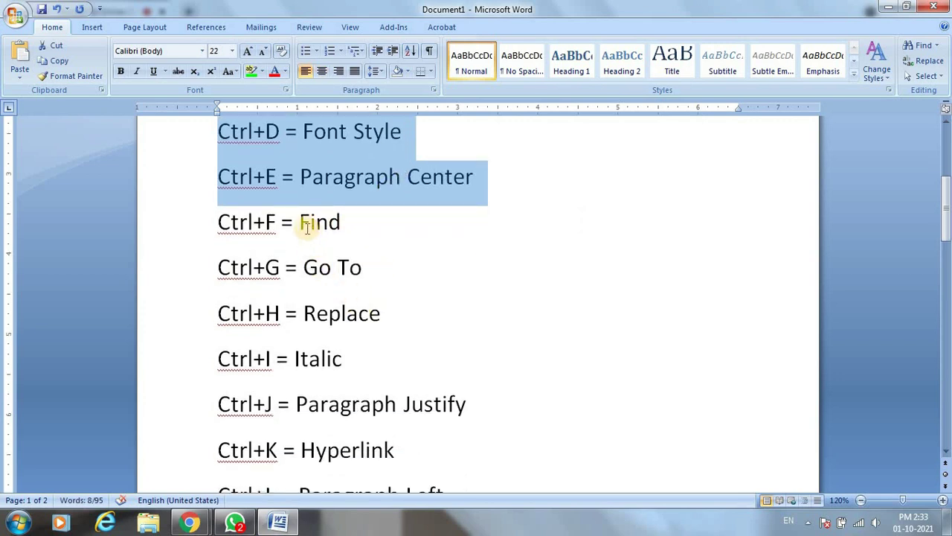
{"action": "left_click_drag", "start_coordinate": [218, 222], "coordinate": [347, 223]}
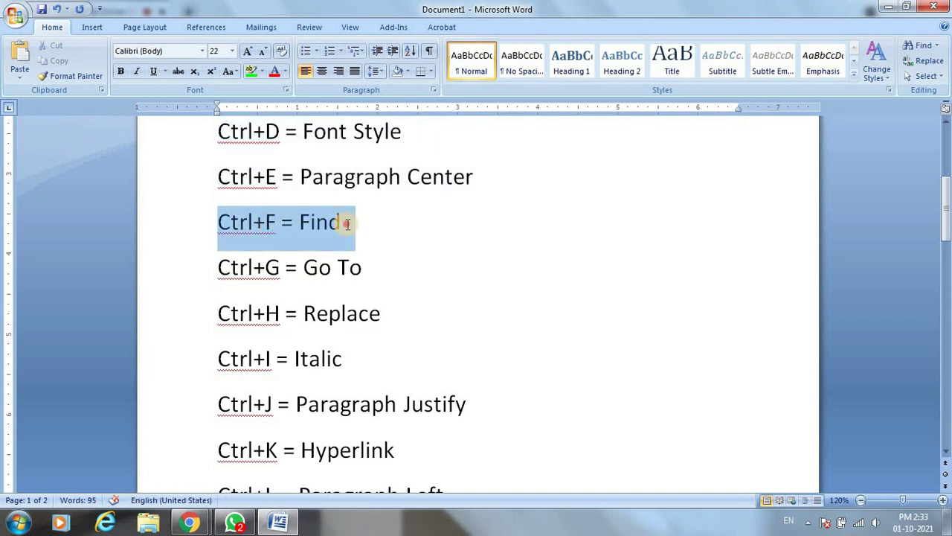
{"action": "left_click", "coordinate": [361, 255]}
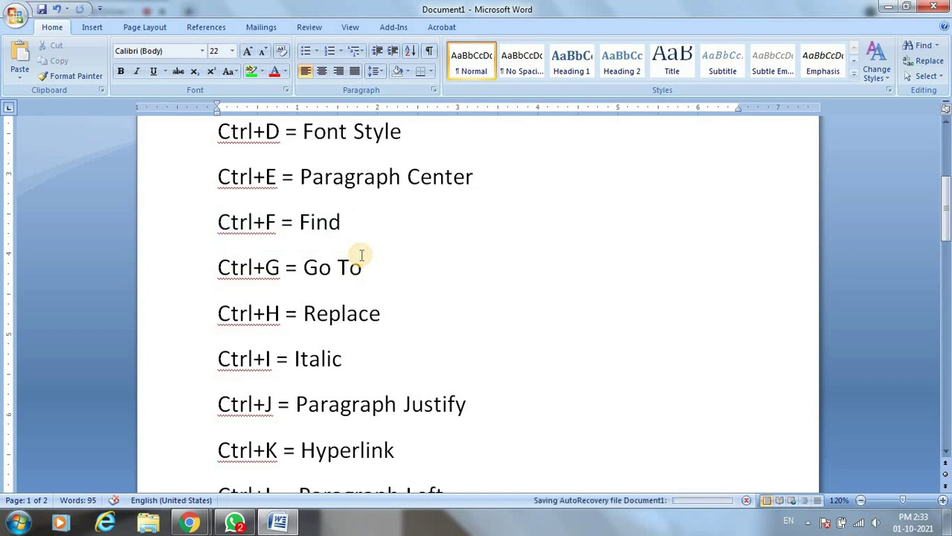
{"action": "scroll", "coordinate": [357, 260], "scroll_direction": "down", "scroll_amount": 5}
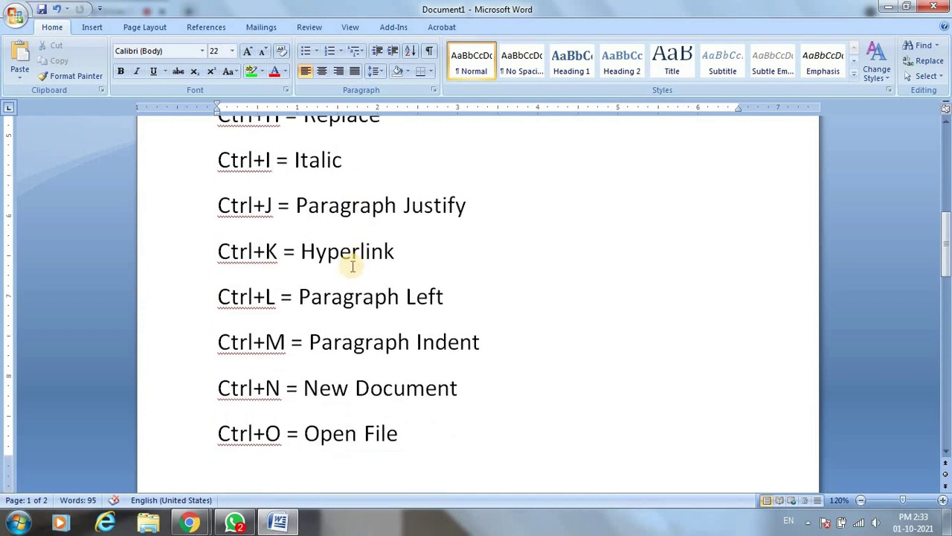
{"action": "scroll", "coordinate": [352, 372], "scroll_direction": "down", "scroll_amount": 8}
{"action": "scroll", "coordinate": [351, 376], "scroll_direction": "up", "scroll_amount": 8}
{"action": "scroll", "coordinate": [351, 374], "scroll_direction": "up", "scroll_amount": 4}
{"action": "scroll", "coordinate": [351, 374], "scroll_direction": "up", "scroll_amount": 4}
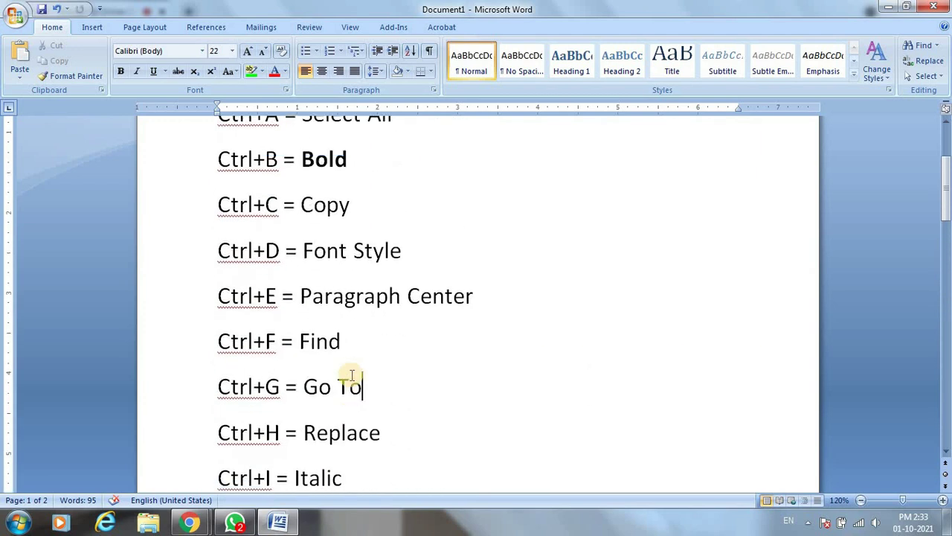
{"action": "scroll", "coordinate": [355, 365], "scroll_direction": "down", "scroll_amount": 6}
{"action": "scroll", "coordinate": [355, 365], "scroll_direction": "down", "scroll_amount": 1}
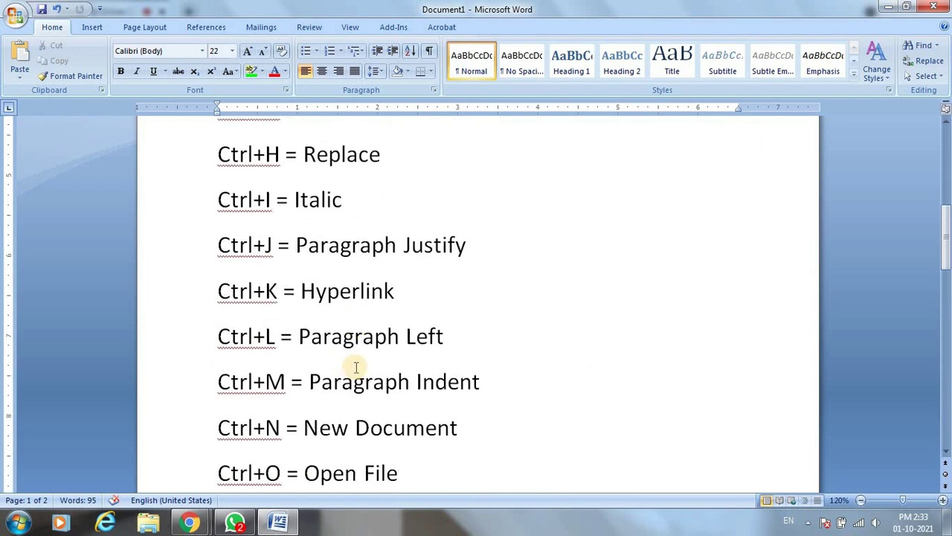
{"action": "scroll", "coordinate": [355, 367], "scroll_direction": "down", "scroll_amount": 5}
{"action": "scroll", "coordinate": [356, 367], "scroll_direction": "up", "scroll_amount": 3}
{"action": "scroll", "coordinate": [356, 366], "scroll_direction": "up", "scroll_amount": 5}
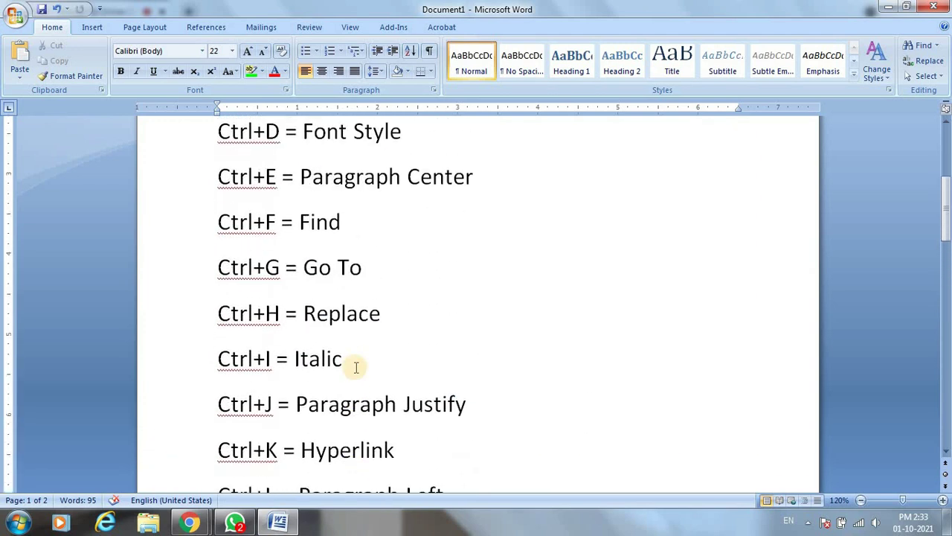
{"action": "scroll", "coordinate": [356, 367], "scroll_direction": "up", "scroll_amount": 1}
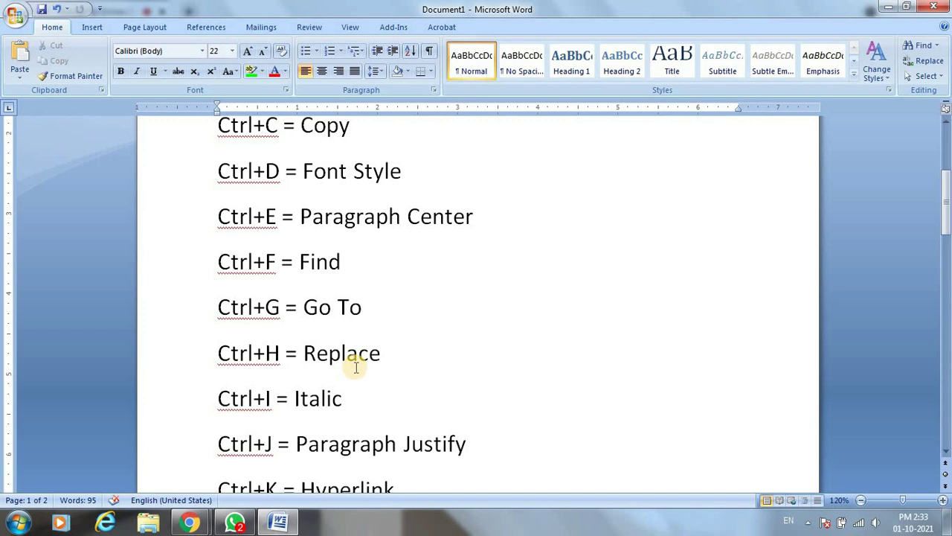
Find 'Undo' in the document with Ctrl+F until the search finishes, then close the search
{"action": "key", "text": "ctrl+f"}
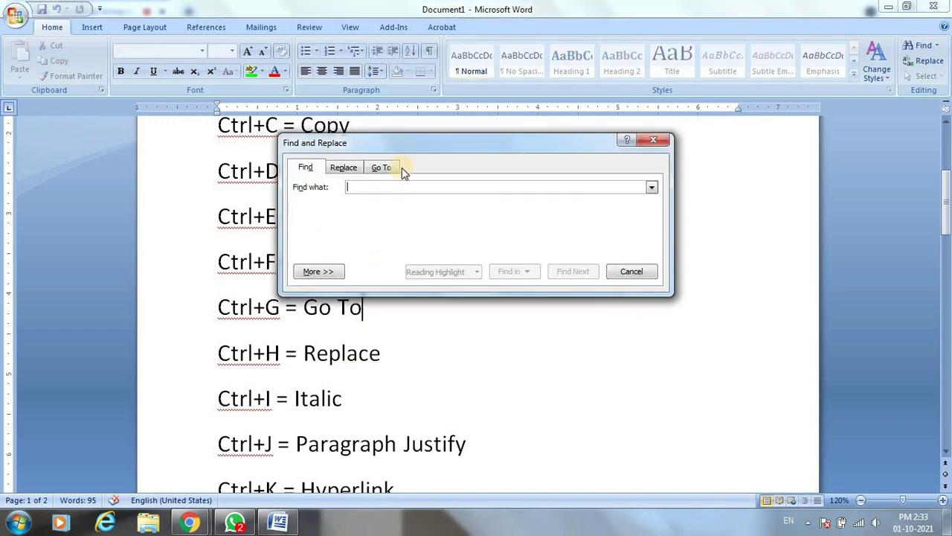
{"action": "left_click_drag", "start_coordinate": [407, 147], "coordinate": [530, 189]}
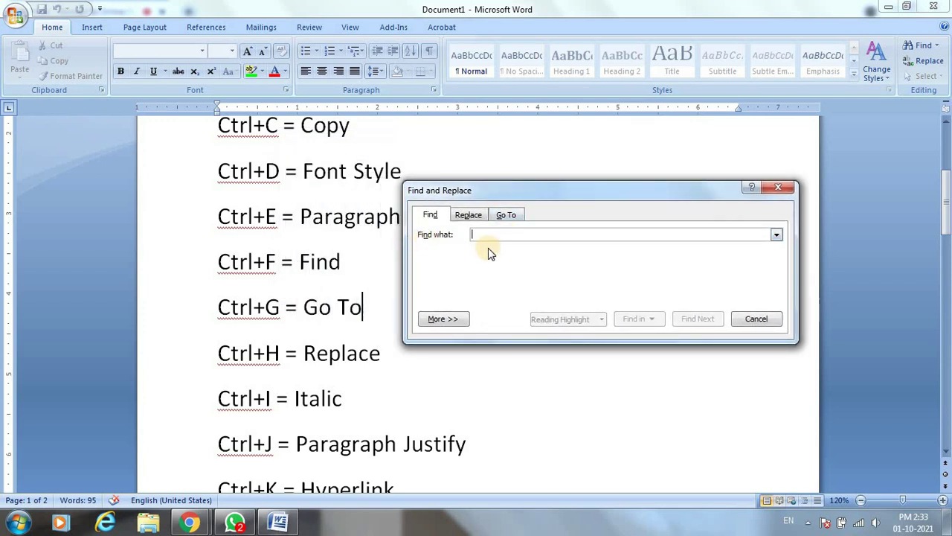
{"action": "type", "text": "Undo"}
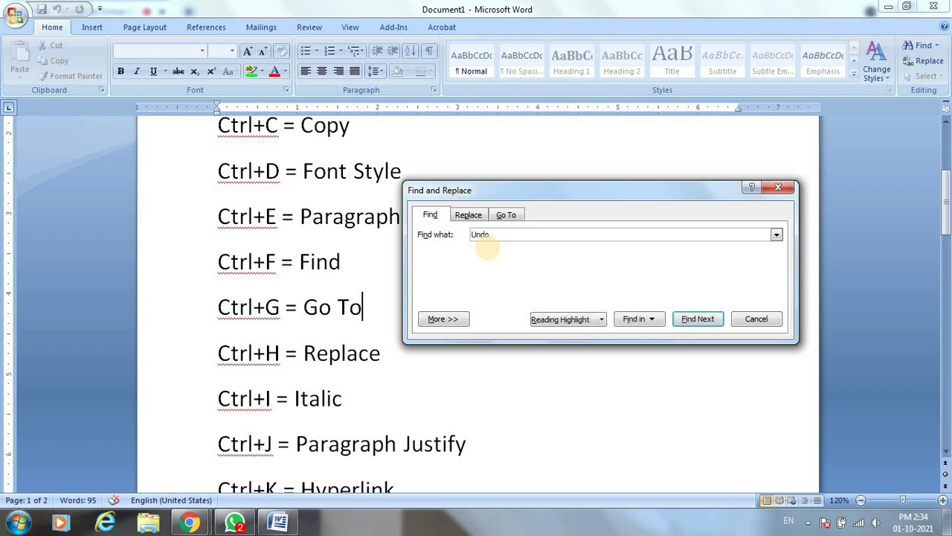
{"action": "left_click", "coordinate": [697, 320]}
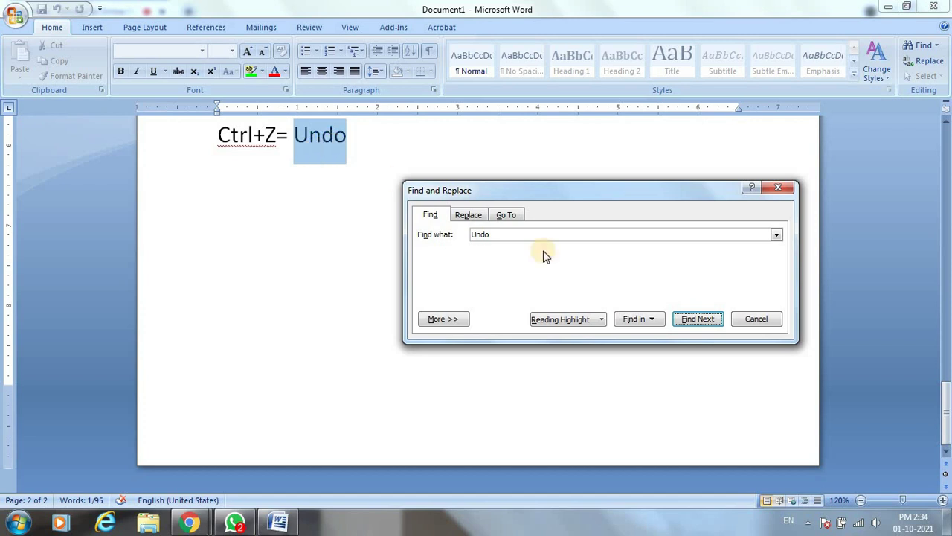
{"action": "left_click", "coordinate": [695, 318]}
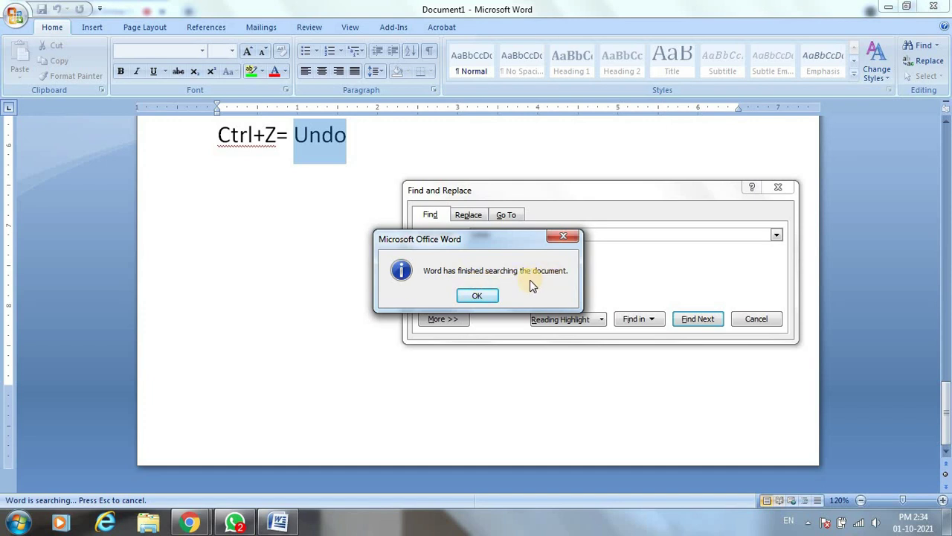
{"action": "left_click", "coordinate": [475, 296]}
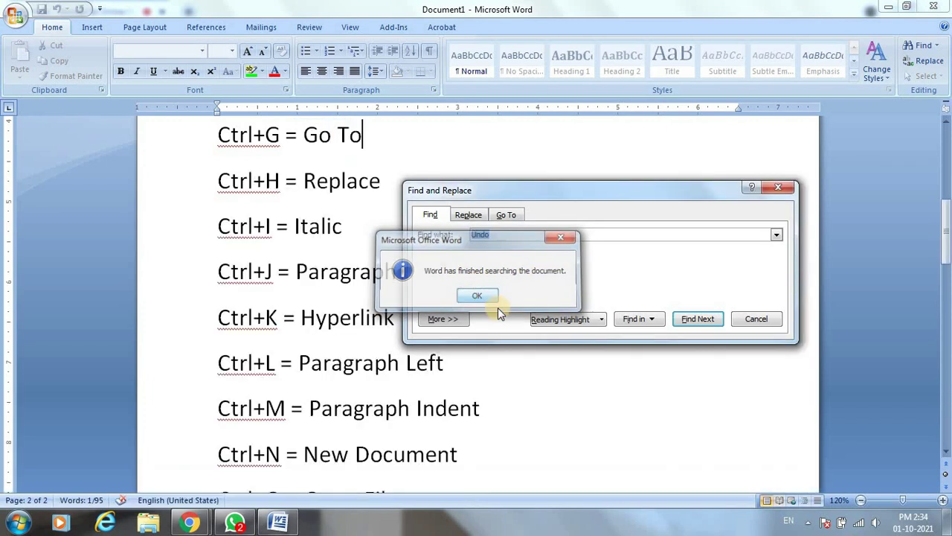
{"action": "left_click", "coordinate": [759, 321]}
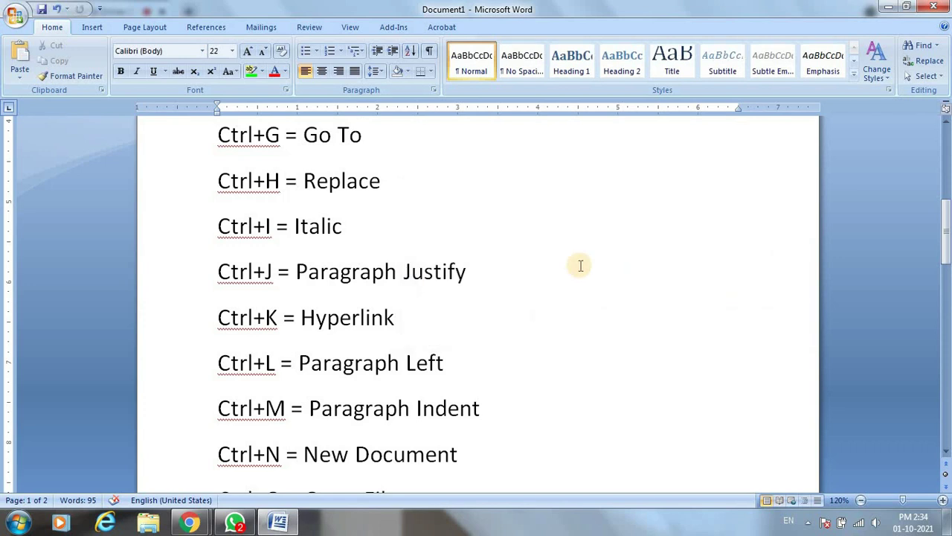
Select the 'Ctrl+F = Find' line
{"action": "scroll", "coordinate": [376, 228], "scroll_direction": "up", "scroll_amount": 2}
{"action": "scroll", "coordinate": [364, 223], "scroll_direction": "up", "scroll_amount": 1}
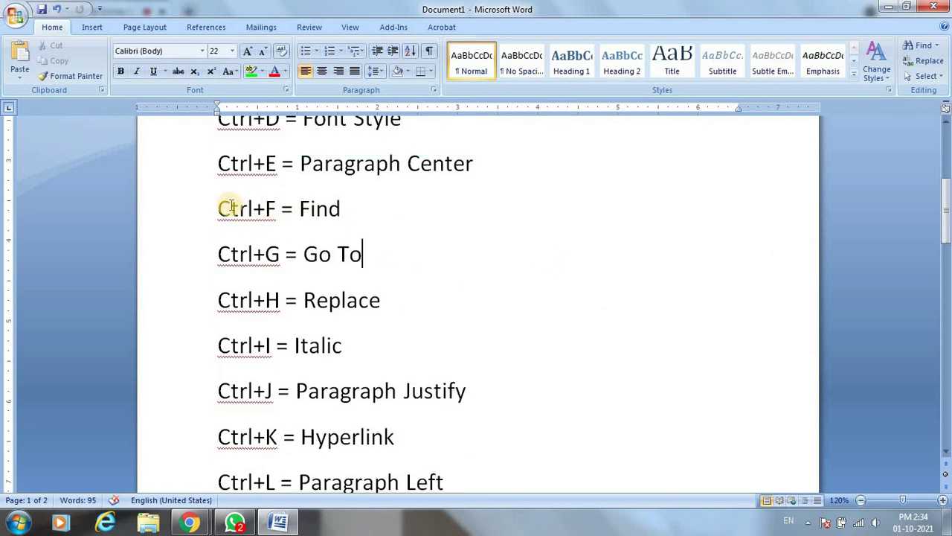
{"action": "left_click_drag", "start_coordinate": [223, 208], "coordinate": [332, 209]}
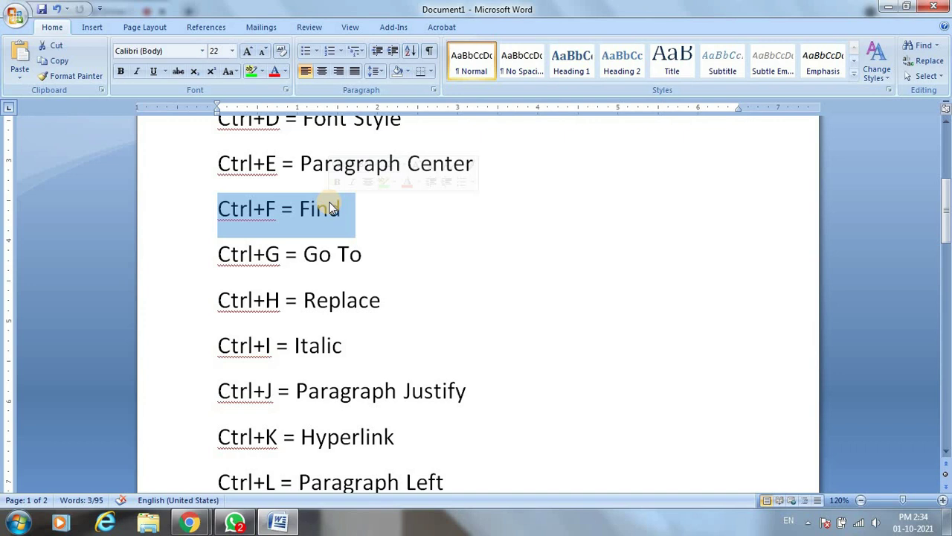
Select and deselect the 'Ctrl+G' and 'Go To' text on the Ctrl+G line
{"action": "left_click", "coordinate": [350, 217]}
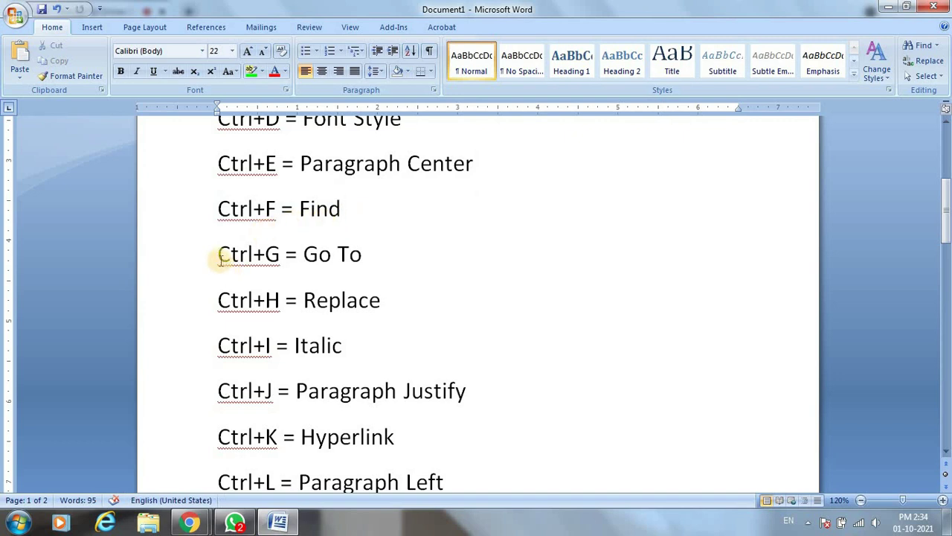
{"action": "left_click_drag", "start_coordinate": [238, 254], "coordinate": [275, 256]}
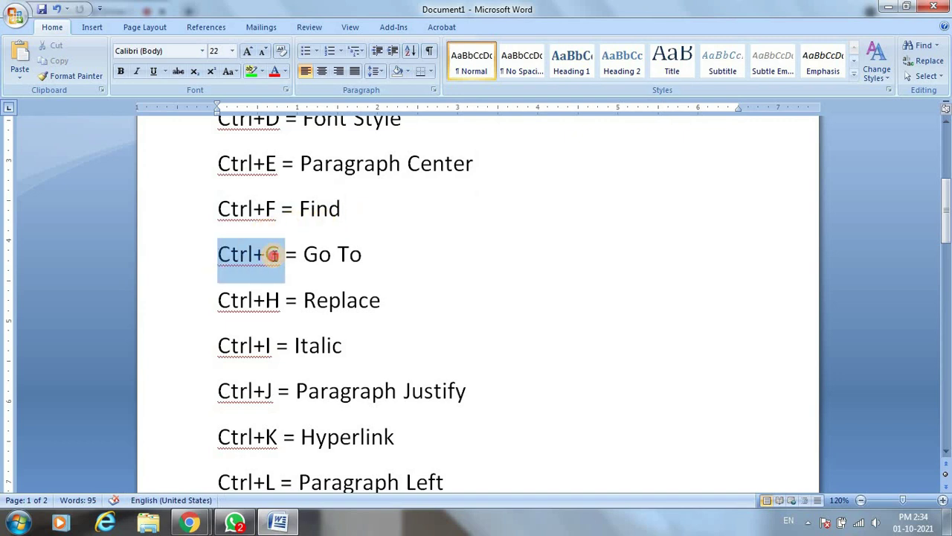
{"action": "left_click_drag", "start_coordinate": [364, 256], "coordinate": [307, 262]}
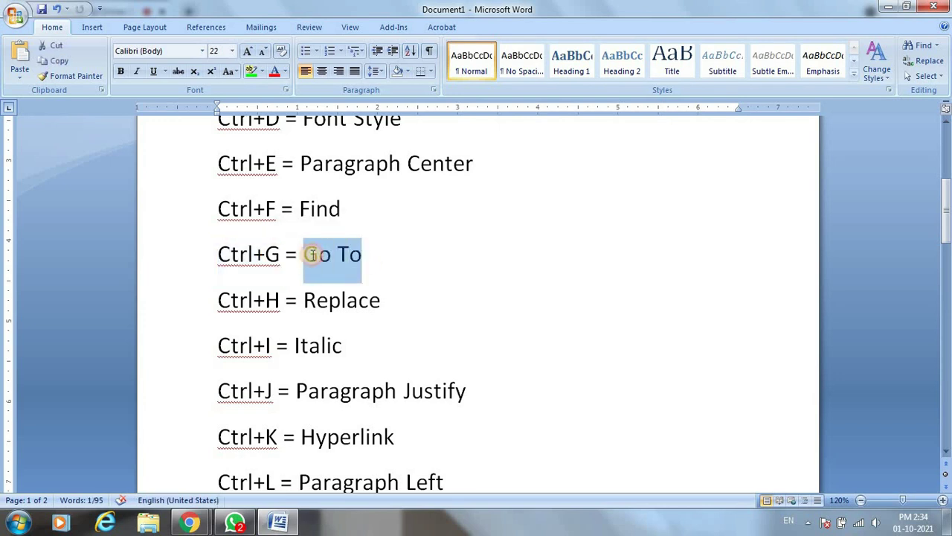
{"action": "left_click", "coordinate": [282, 260]}
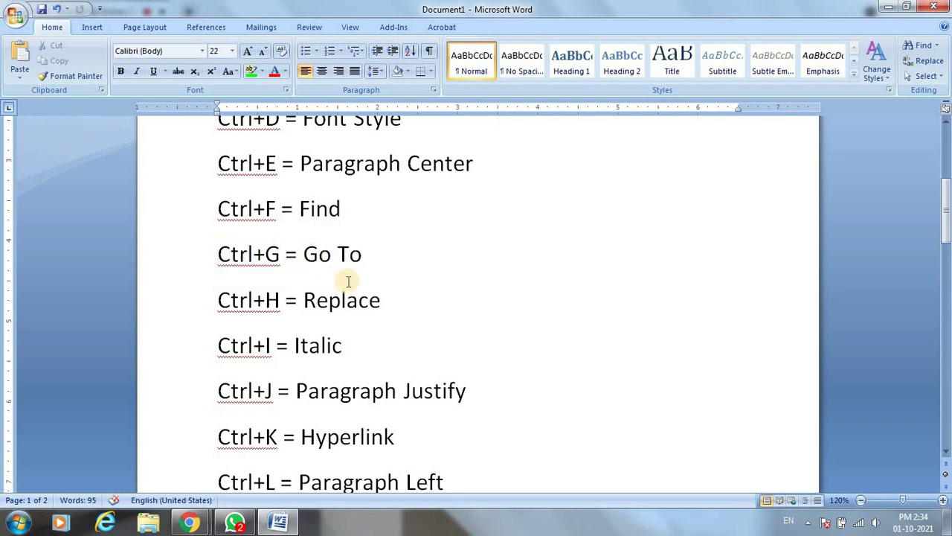
Scroll down to the final lines, 'Ctrl+Y = Redo' and 'Ctrl+Z = Undo'
{"action": "scroll", "coordinate": [394, 286], "scroll_direction": "down", "scroll_amount": 2}
{"action": "scroll", "coordinate": [399, 289], "scroll_direction": "up", "scroll_amount": 2}
{"action": "scroll", "coordinate": [399, 288], "scroll_direction": "down", "scroll_amount": 3}
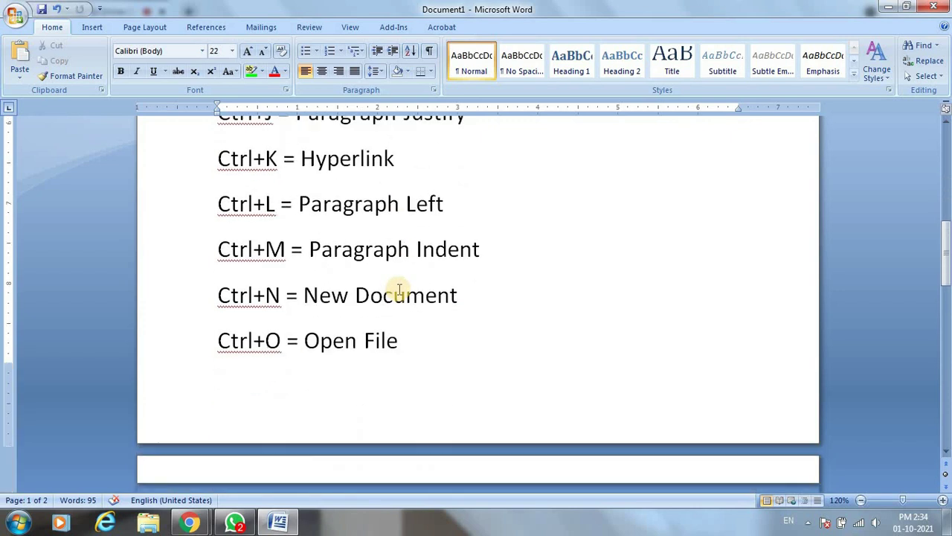
{"action": "scroll", "coordinate": [399, 288], "scroll_direction": "down", "scroll_amount": 1}
{"action": "scroll", "coordinate": [399, 289], "scroll_direction": "down", "scroll_amount": 3}
{"action": "scroll", "coordinate": [387, 305], "scroll_direction": "down", "scroll_amount": 3}
Insert a page break after the 'Ctrl+Z = Undo' line at the end of the list
{"action": "scroll", "coordinate": [387, 308], "scroll_direction": "down", "scroll_amount": 4}
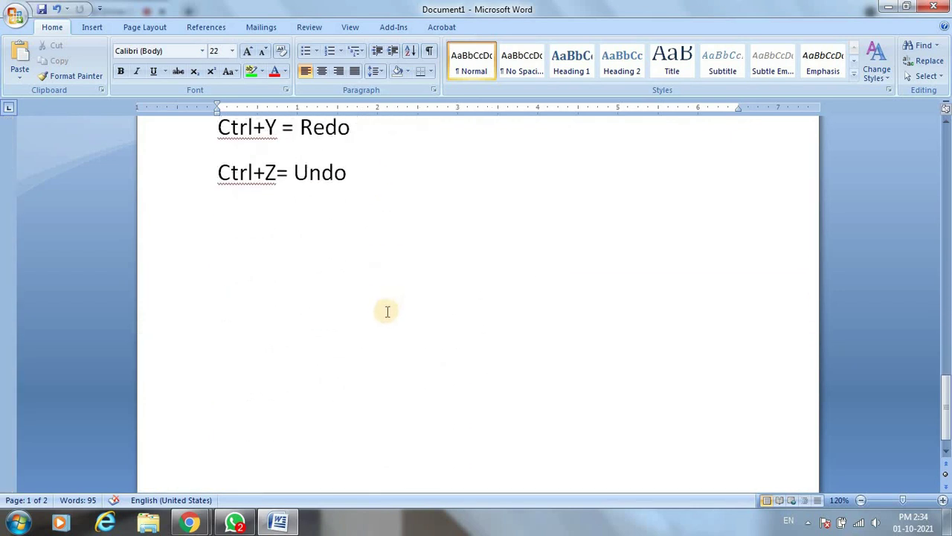
{"action": "left_click", "coordinate": [387, 311]}
{"action": "scroll", "coordinate": [387, 311], "scroll_direction": "down", "scroll_amount": 1}
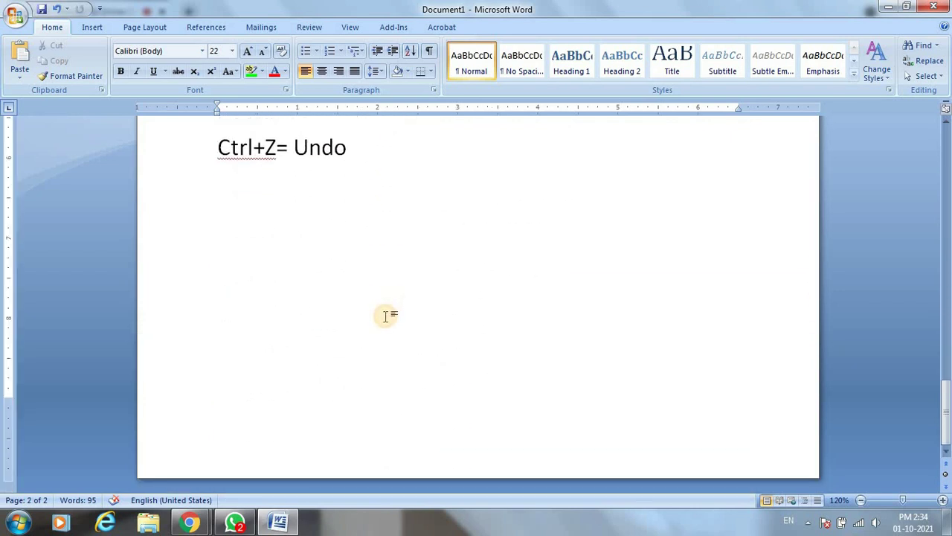
{"action": "key", "text": "ctrl+Return"}
{"action": "key", "text": "ctrl+Return"}
{"action": "key", "text": "ctrl+Return"}
{"action": "key", "text": "ctrl+Return"}
{"action": "key", "text": "ctrl+Return"}
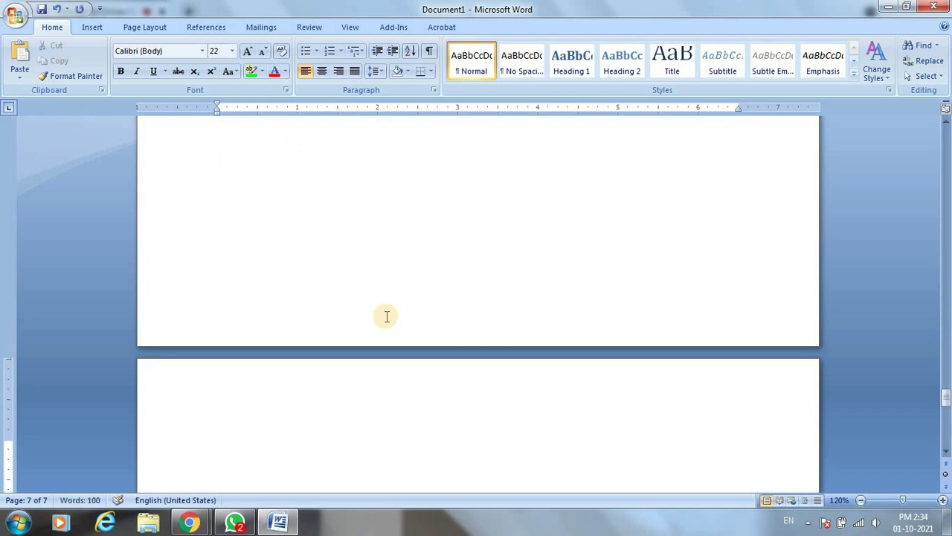
Move through the document down to the blank page 7 using the scrollbar
{"action": "scroll", "coordinate": [67, 496], "scroll_direction": "down", "scroll_amount": 5}
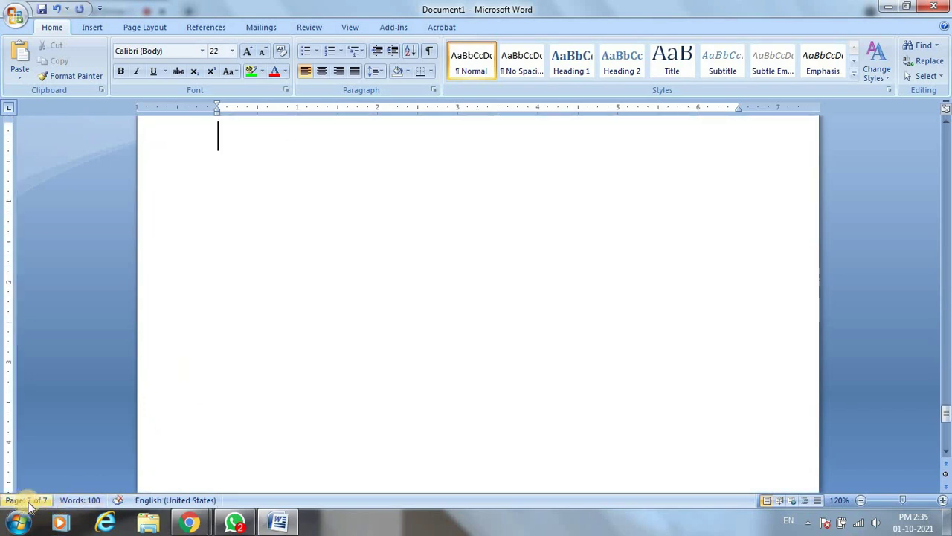
{"action": "scroll", "coordinate": [370, 374], "scroll_direction": "up", "scroll_amount": 5}
{"action": "scroll", "coordinate": [382, 364], "scroll_direction": "up", "scroll_amount": 5}
{"action": "scroll", "coordinate": [385, 364], "scroll_direction": "up", "scroll_amount": 5}
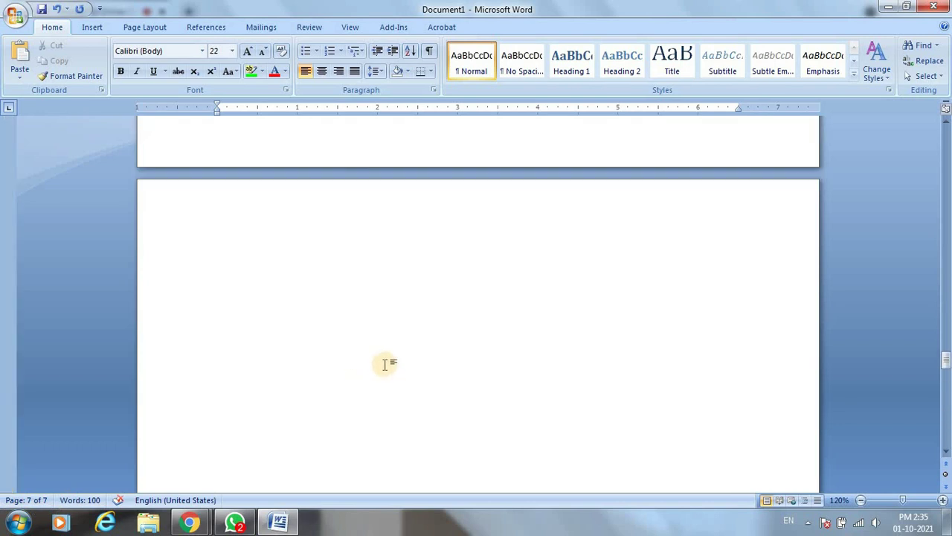
{"action": "scroll", "coordinate": [384, 364], "scroll_direction": "up", "scroll_amount": 5}
{"action": "scroll", "coordinate": [384, 364], "scroll_direction": "up", "scroll_amount": 5}
{"action": "scroll", "coordinate": [385, 364], "scroll_direction": "up", "scroll_amount": 5}
{"action": "scroll", "coordinate": [385, 364], "scroll_direction": "up", "scroll_amount": 5}
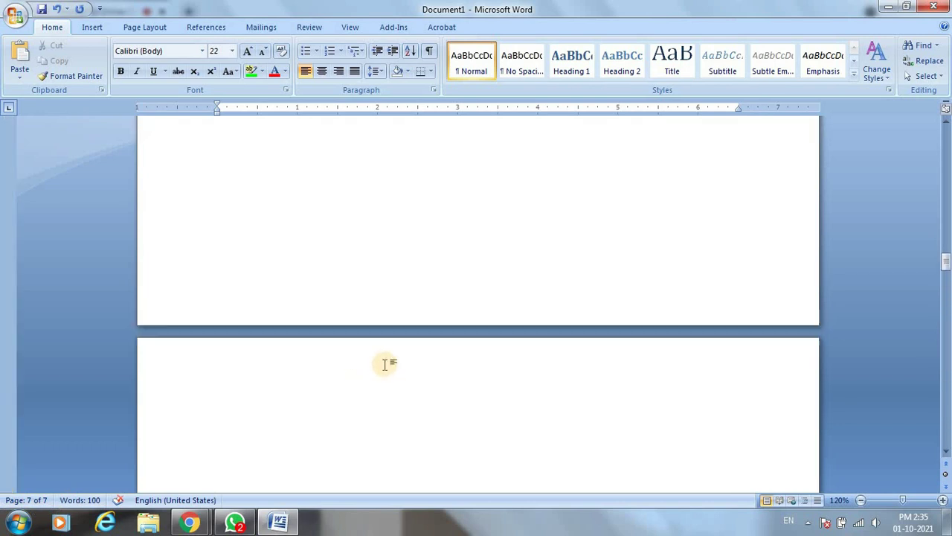
{"action": "scroll", "coordinate": [385, 363], "scroll_direction": "up", "scroll_amount": 5}
{"action": "scroll", "coordinate": [384, 363], "scroll_direction": "up", "scroll_amount": 5}
{"action": "scroll", "coordinate": [385, 364], "scroll_direction": "up", "scroll_amount": 5}
{"action": "scroll", "coordinate": [385, 364], "scroll_direction": "up", "scroll_amount": 1}
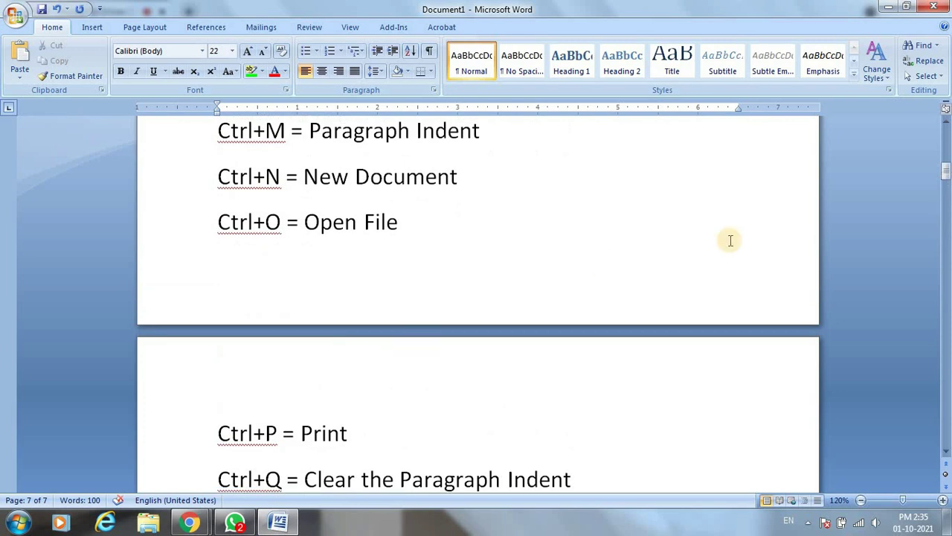
{"action": "left_click_drag", "start_coordinate": [945, 171], "coordinate": [926, 468]}
{"action": "scroll", "coordinate": [308, 245], "scroll_direction": "up", "scroll_amount": 5}
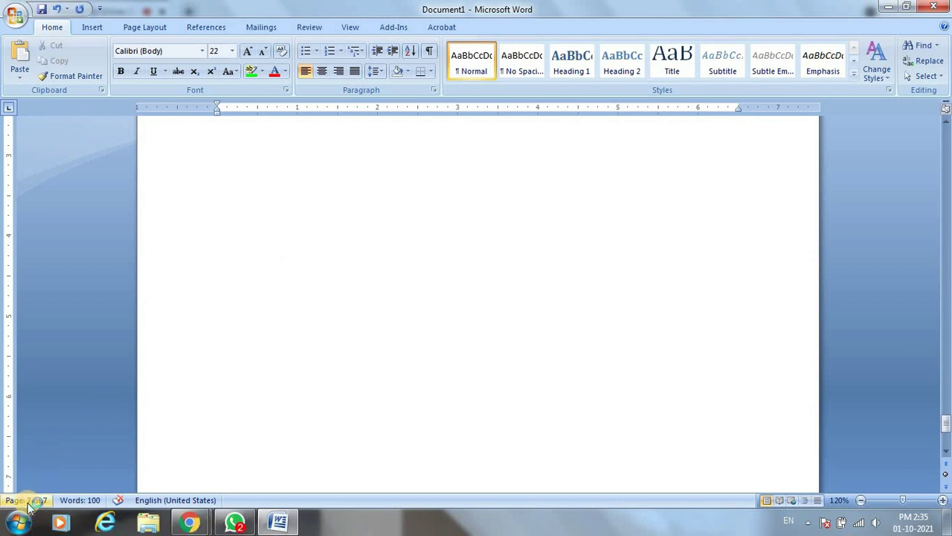
Magnify the screen to 200% and back, then delete the stray '=' on page 7
{"action": "key", "text": "super+plus"}
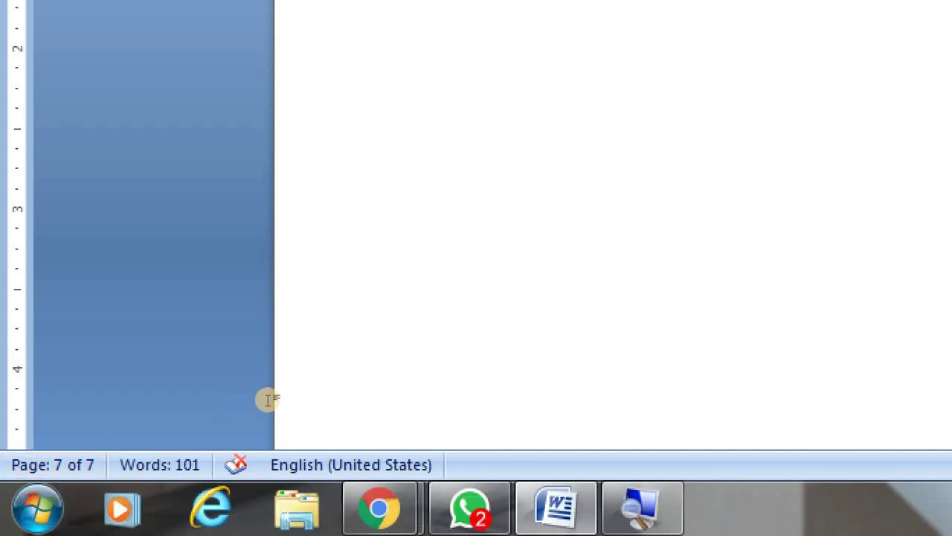
{"action": "key", "text": "super+Escape"}
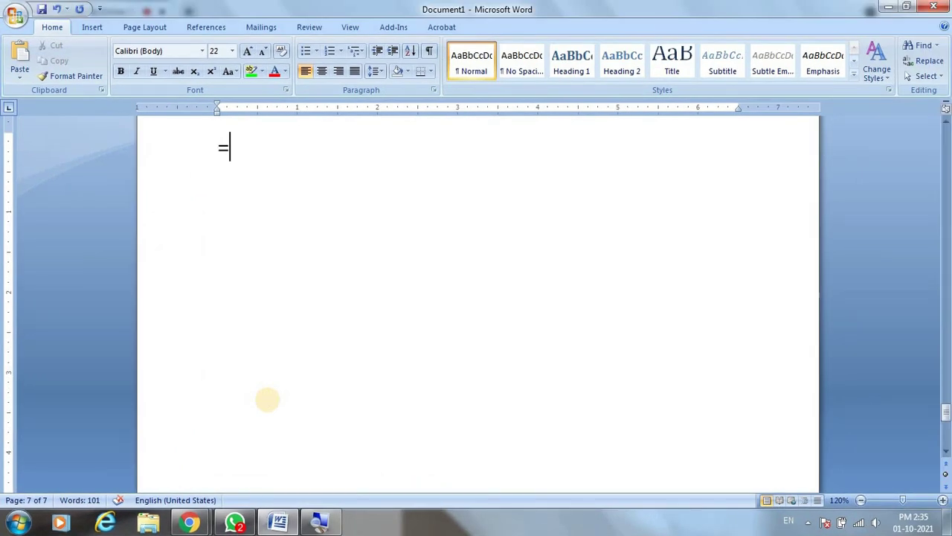
{"action": "key", "text": "BackSpace"}
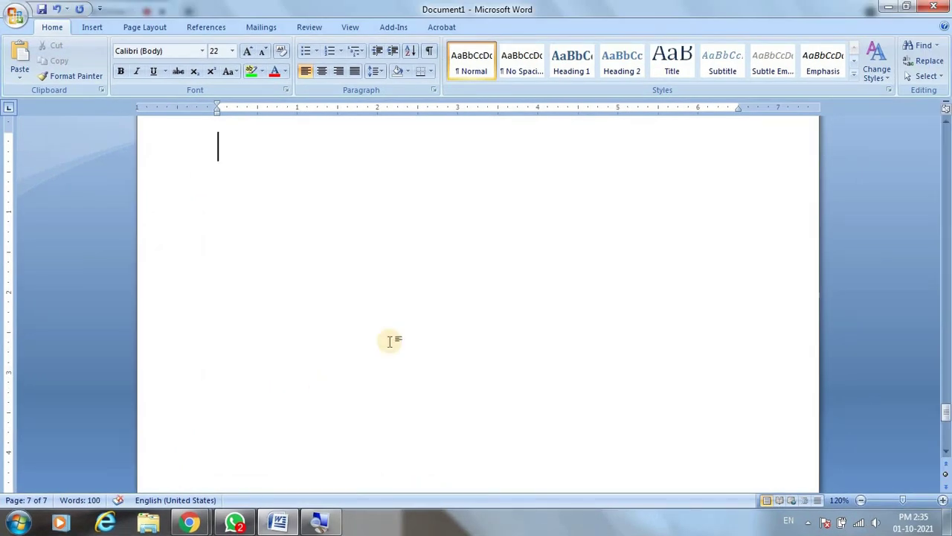
{"action": "scroll", "coordinate": [607, 383], "scroll_direction": "up", "scroll_amount": 3}
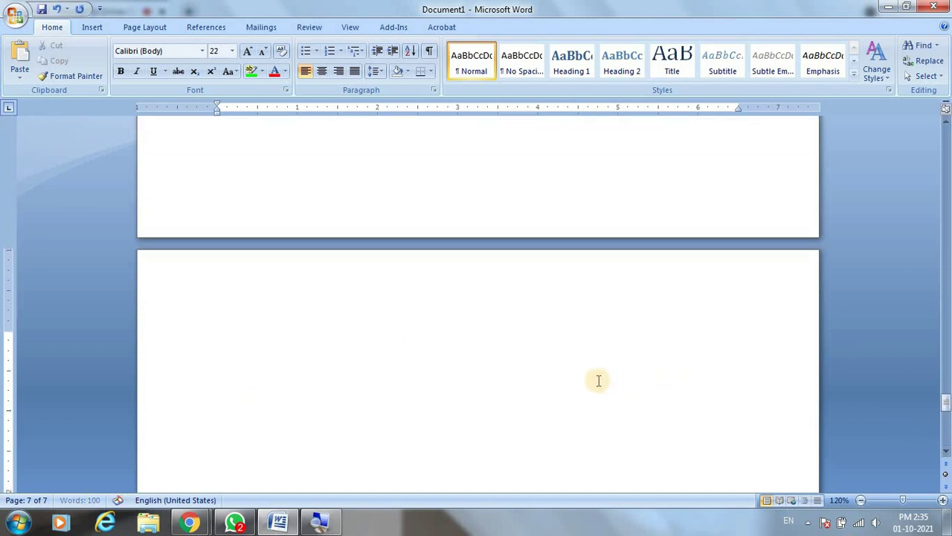
{"action": "scroll", "coordinate": [604, 381], "scroll_direction": "up", "scroll_amount": 4}
{"action": "scroll", "coordinate": [597, 380], "scroll_direction": "up", "scroll_amount": 1}
{"action": "scroll", "coordinate": [597, 380], "scroll_direction": "down", "scroll_amount": 4}
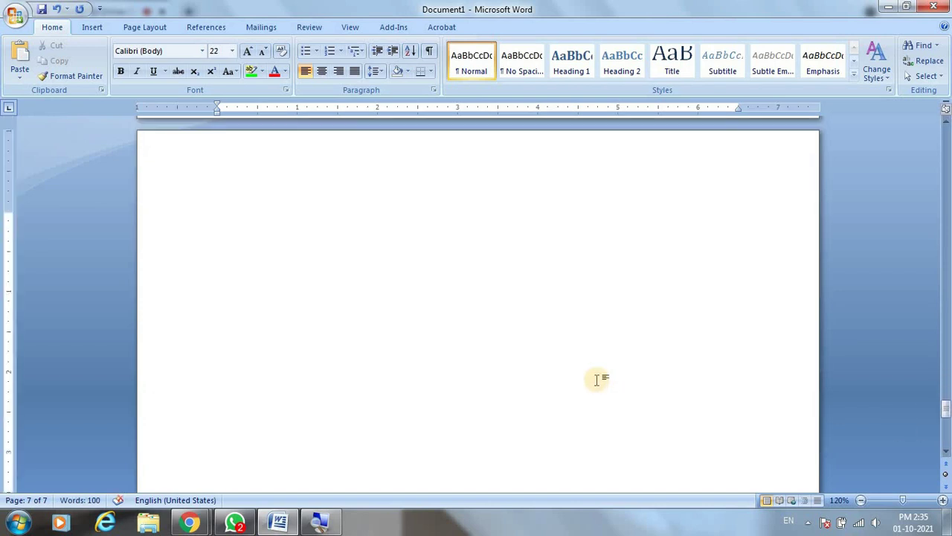
{"action": "scroll", "coordinate": [597, 380], "scroll_direction": "down", "scroll_amount": 1}
{"action": "scroll", "coordinate": [536, 430], "scroll_direction": "up", "scroll_amount": 1}
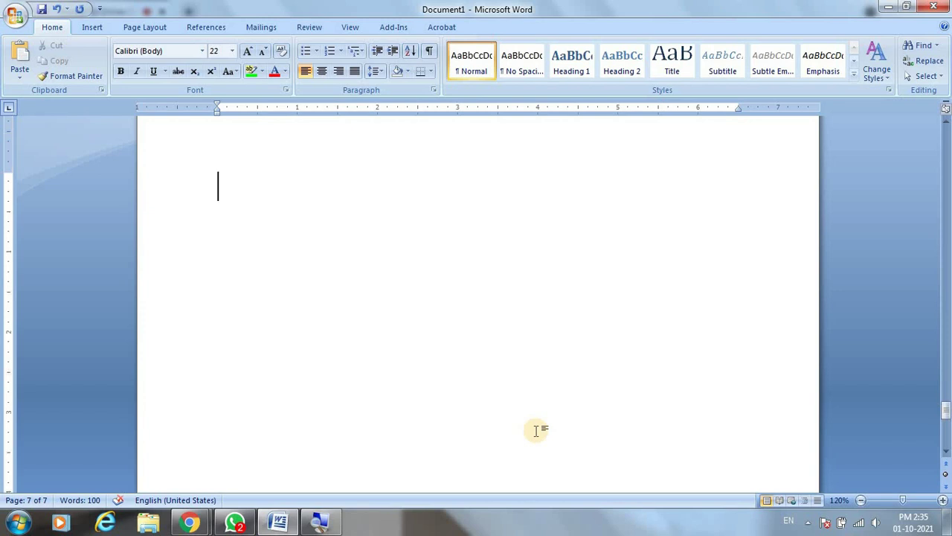
Use Go To to jump to page 2, then page 1, page 5, and back to page 1
{"action": "key", "text": "ctrl+g"}
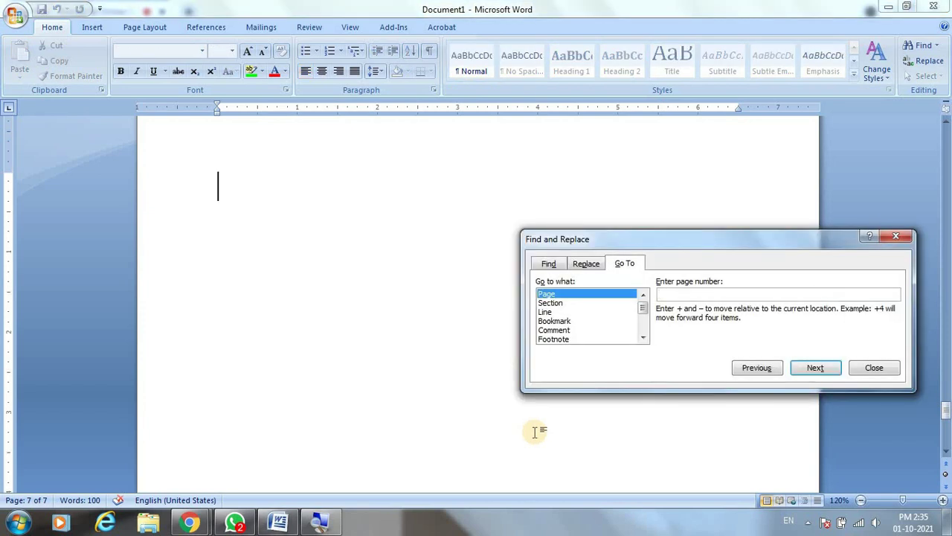
{"action": "type", "text": "2"}
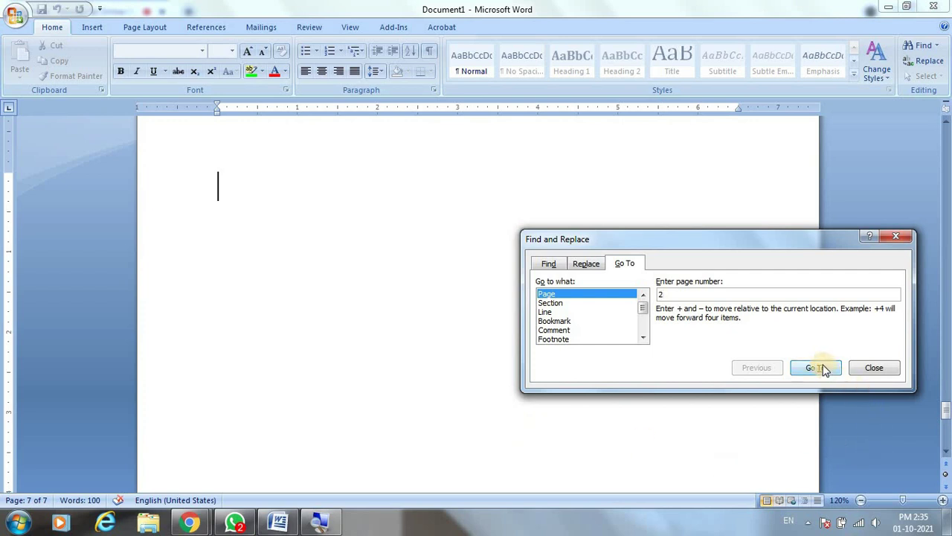
{"action": "left_click", "coordinate": [815, 367]}
{"action": "type", "text": "1"}
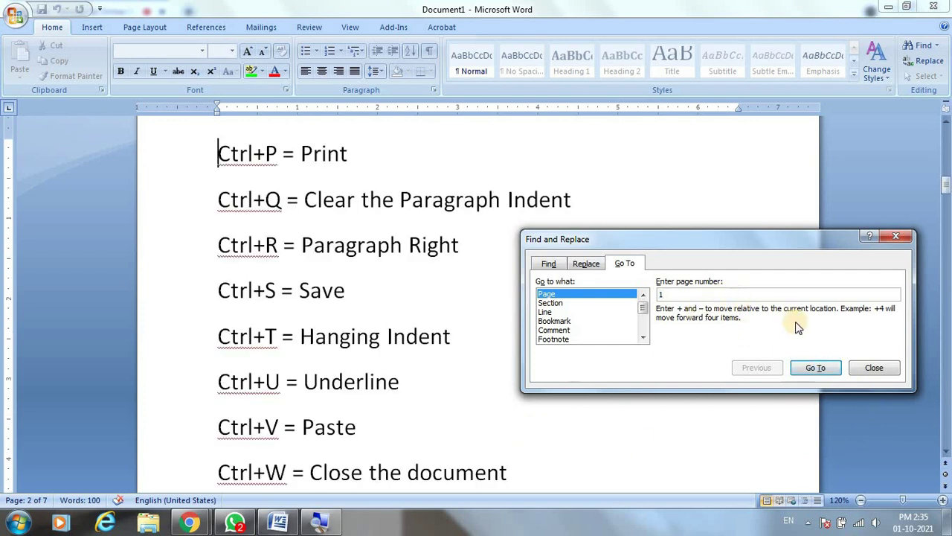
{"action": "left_click", "coordinate": [807, 366]}
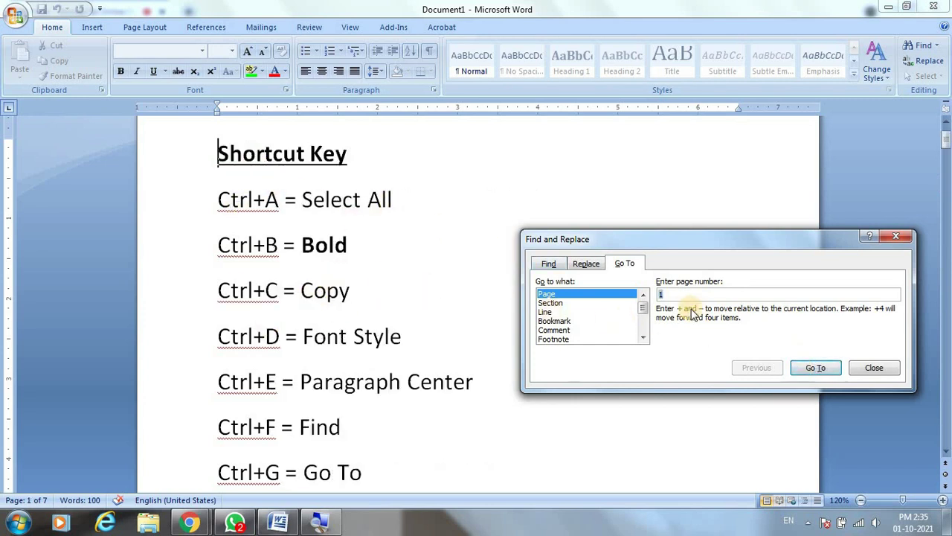
{"action": "type", "text": "5"}
{"action": "left_click", "coordinate": [831, 372]}
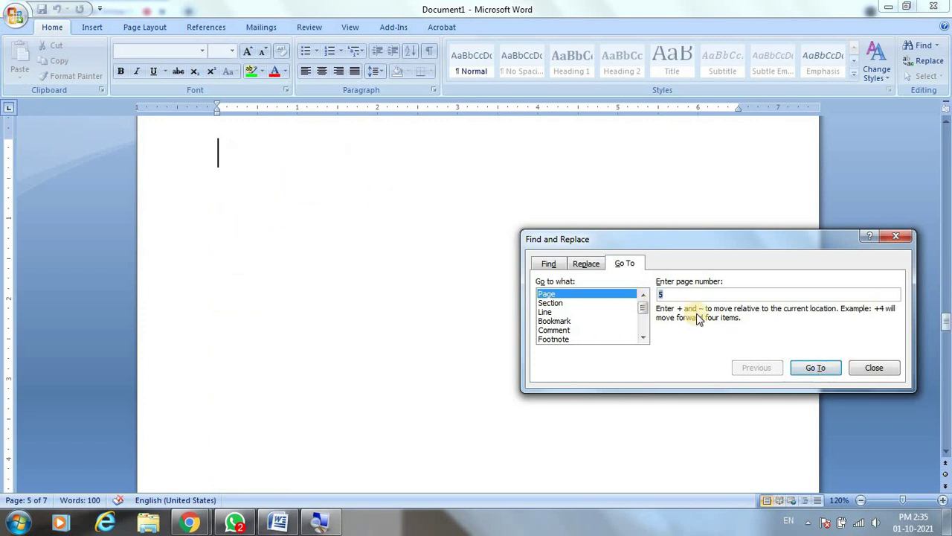
{"action": "type", "text": "1"}
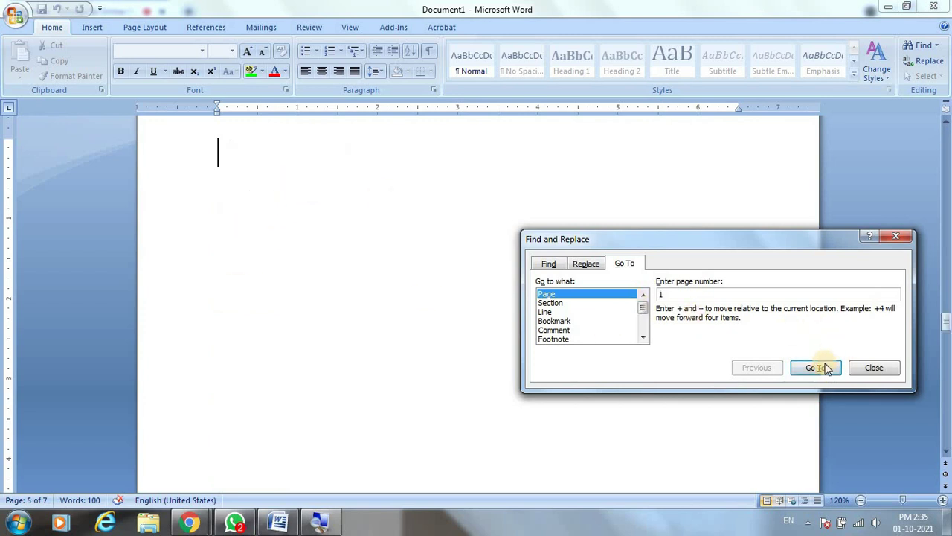
{"action": "left_click", "coordinate": [818, 368]}
{"action": "left_click", "coordinate": [875, 372]}
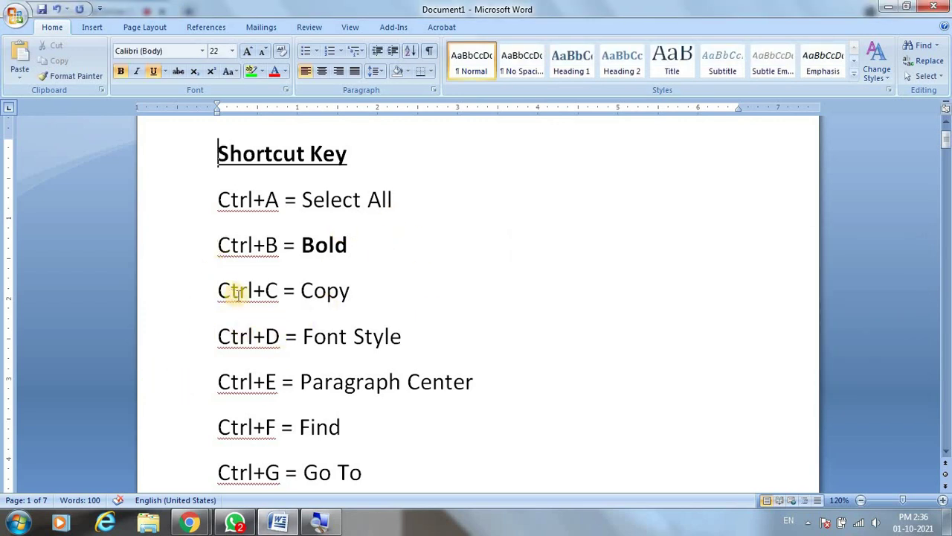
{"action": "scroll", "coordinate": [308, 357], "scroll_direction": "down", "scroll_amount": 1}
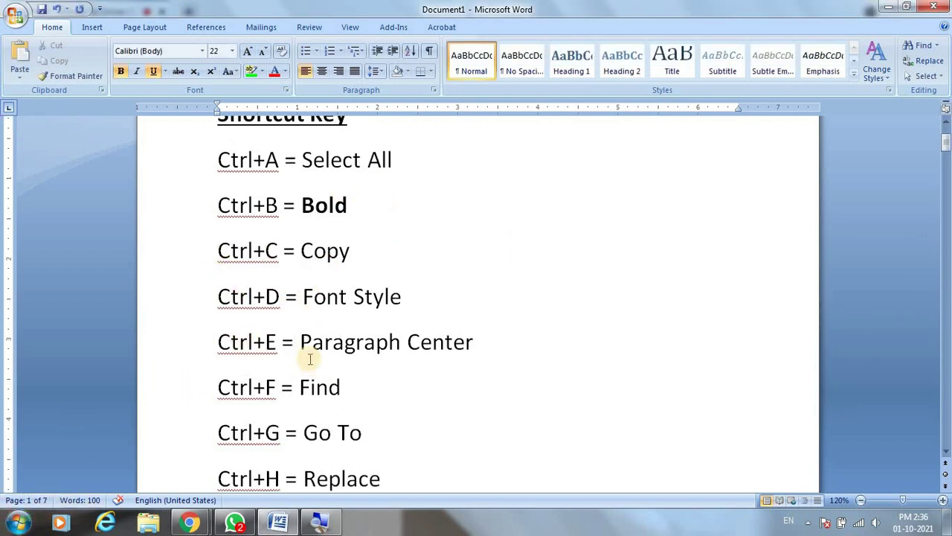
{"action": "scroll", "coordinate": [308, 357], "scroll_direction": "down", "scroll_amount": 2}
{"action": "mouse_move", "coordinate": [377, 352]}
{"action": "left_mouse_down"}
{"action": "mouse_move", "coordinate": [214, 351]}
{"action": "mouse_move", "coordinate": [290, 321]}
{"action": "left_mouse_up"}
{"action": "scroll", "coordinate": [365, 382], "scroll_direction": "down", "scroll_amount": 2}
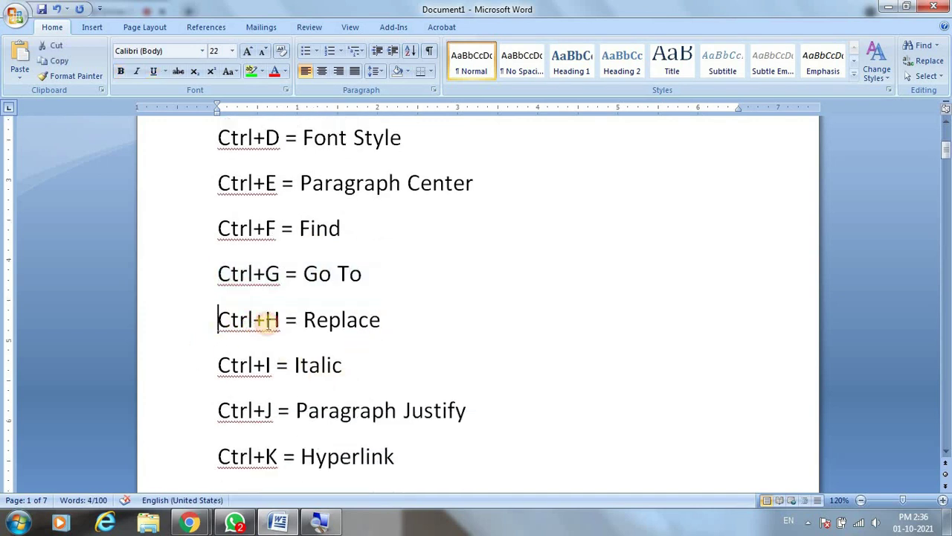
{"action": "left_click", "coordinate": [305, 320]}
{"action": "scroll", "coordinate": [284, 348], "scroll_direction": "up", "scroll_amount": 1}
{"action": "scroll", "coordinate": [279, 342], "scroll_direction": "up", "scroll_amount": 4}
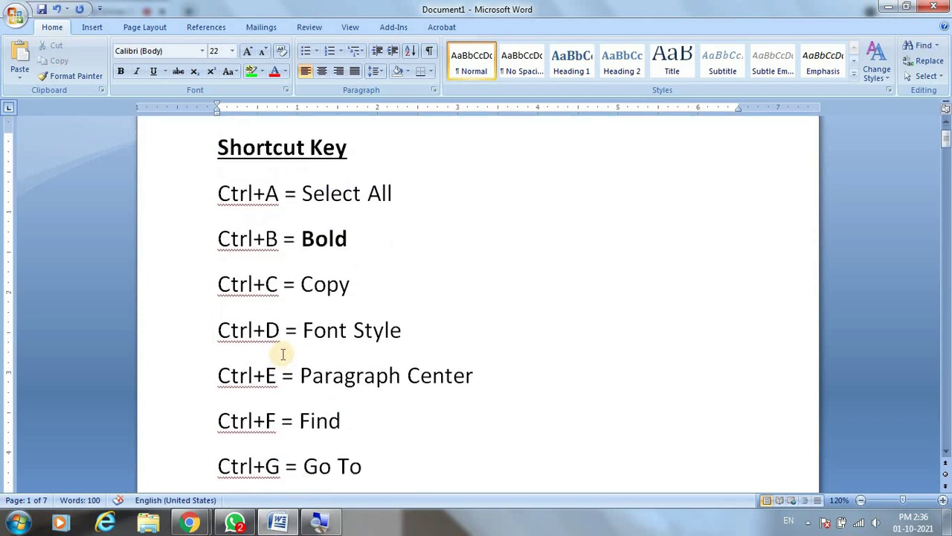
{"action": "scroll", "coordinate": [272, 346], "scroll_direction": "down", "scroll_amount": 3}
{"action": "scroll", "coordinate": [221, 238], "scroll_direction": "up", "scroll_amount": 1}
{"action": "scroll", "coordinate": [220, 219], "scroll_direction": "up", "scroll_amount": 1}
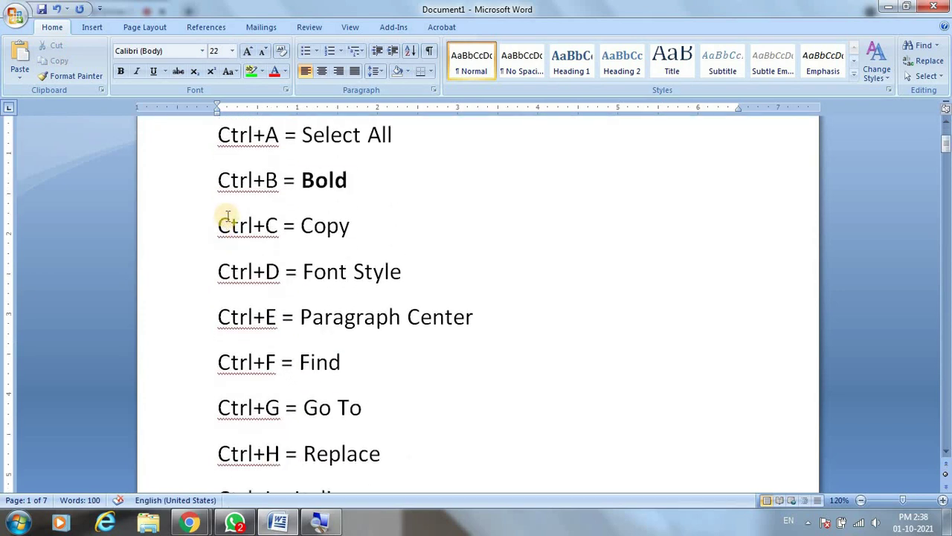
{"action": "scroll", "coordinate": [221, 213], "scroll_direction": "up", "scroll_amount": 2}
{"action": "left_click_drag", "start_coordinate": [223, 212], "coordinate": [281, 214]}
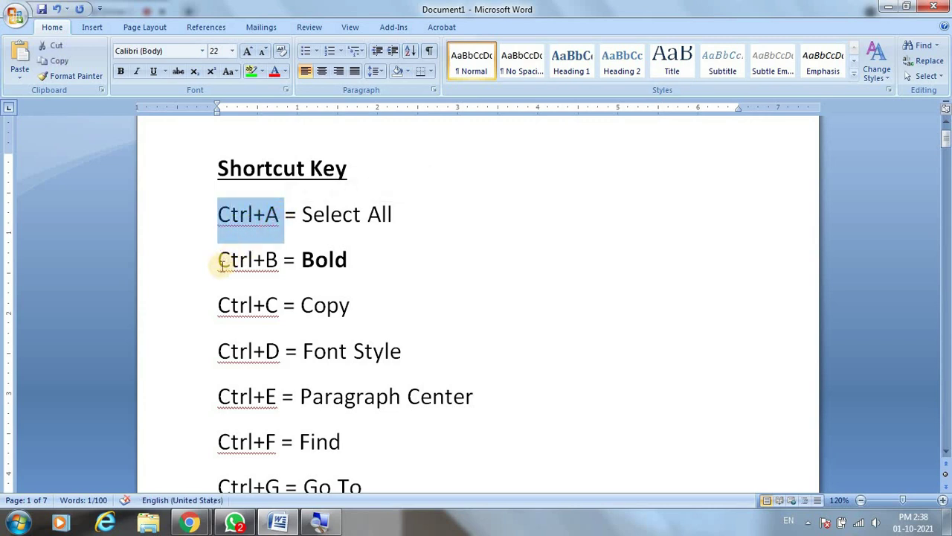
{"action": "left_click_drag", "start_coordinate": [223, 260], "coordinate": [277, 271]}
{"action": "left_click", "coordinate": [277, 279]}
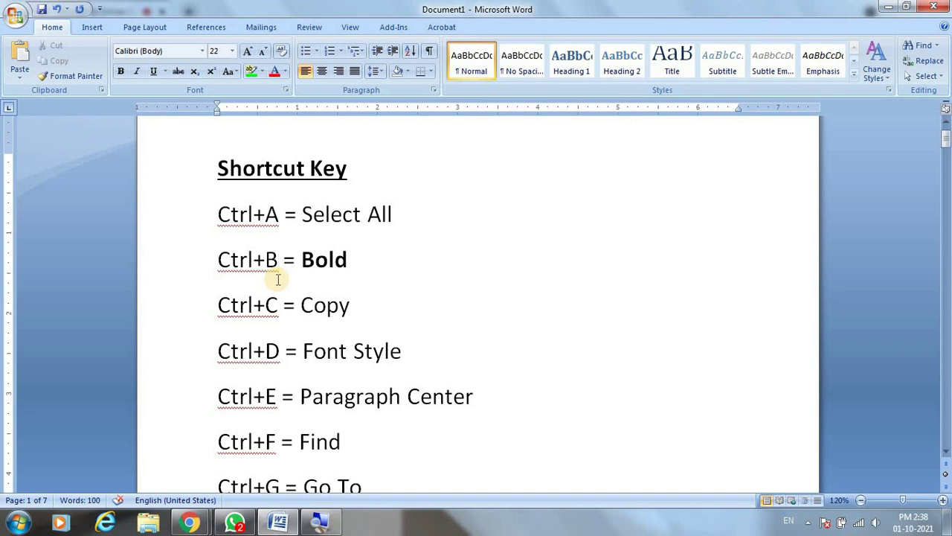
{"action": "left_click", "coordinate": [252, 212]}
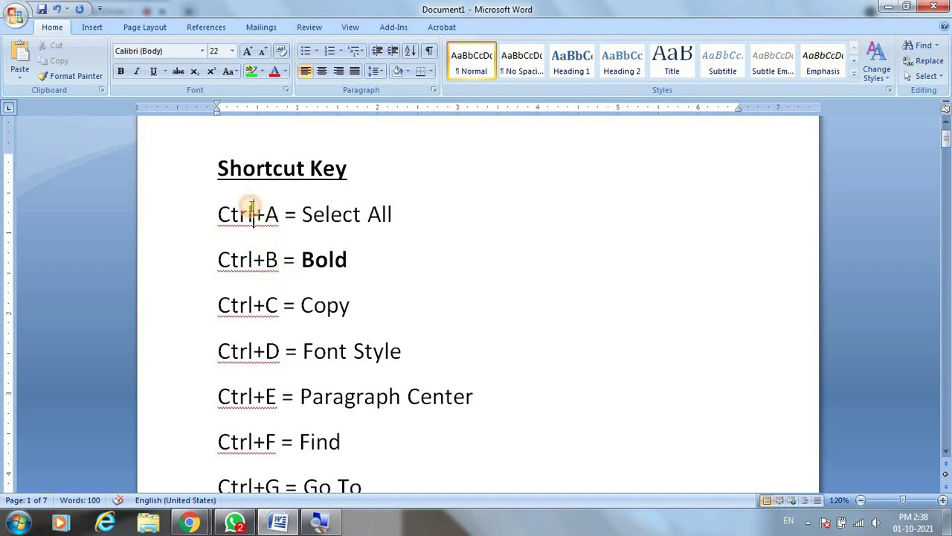
{"action": "scroll", "coordinate": [253, 352], "scroll_direction": "down", "scroll_amount": 6}
{"action": "scroll", "coordinate": [258, 385], "scroll_direction": "down", "scroll_amount": 6}
{"action": "scroll", "coordinate": [260, 385], "scroll_direction": "up", "scroll_amount": 3}
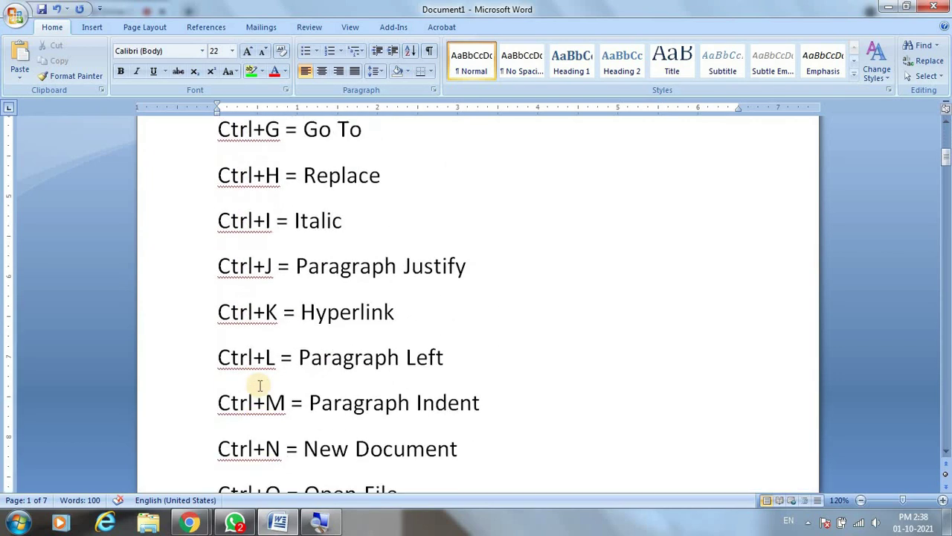
{"action": "scroll", "coordinate": [260, 384], "scroll_direction": "up", "scroll_amount": 2}
{"action": "scroll", "coordinate": [259, 385], "scroll_direction": "up", "scroll_amount": 4}
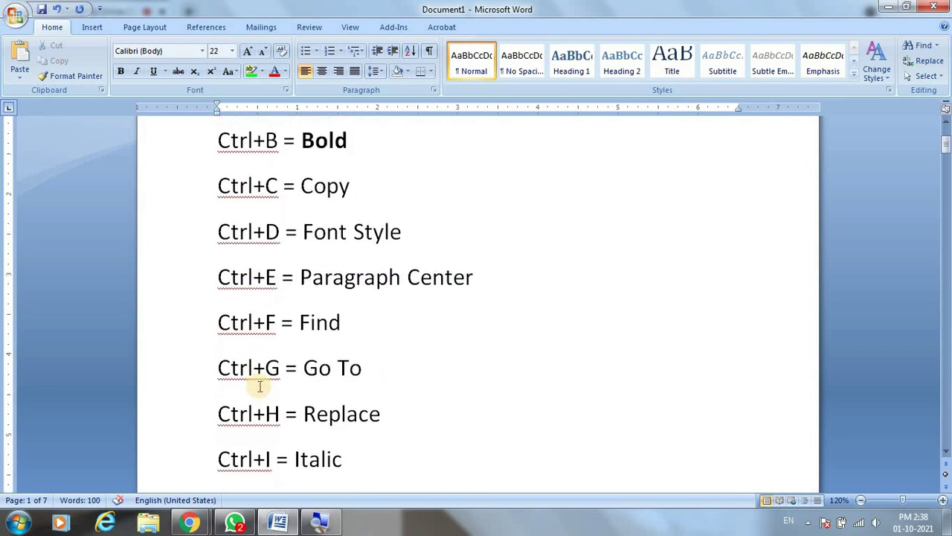
{"action": "scroll", "coordinate": [258, 384], "scroll_direction": "up", "scroll_amount": 1}
{"action": "scroll", "coordinate": [286, 390], "scroll_direction": "down", "scroll_amount": 2}
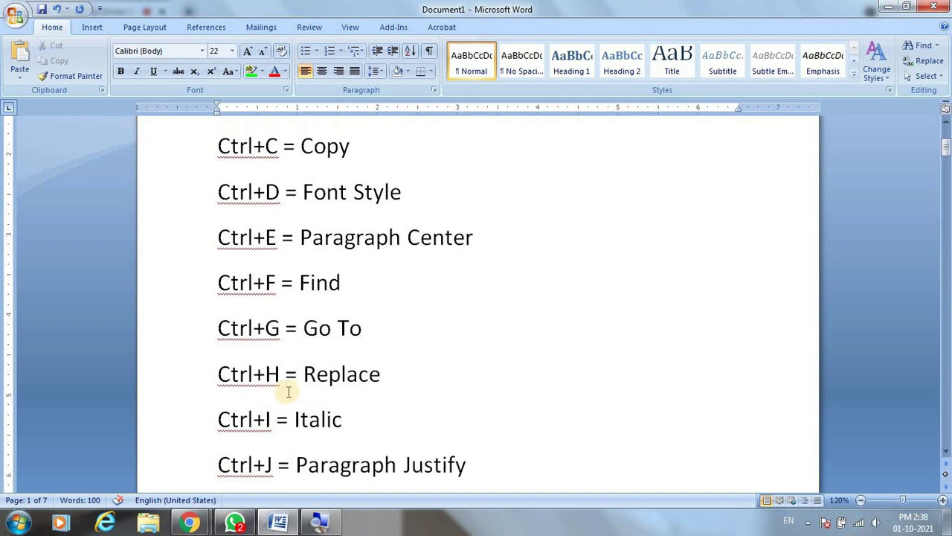
{"action": "scroll", "coordinate": [286, 383], "scroll_direction": "down", "scroll_amount": 1}
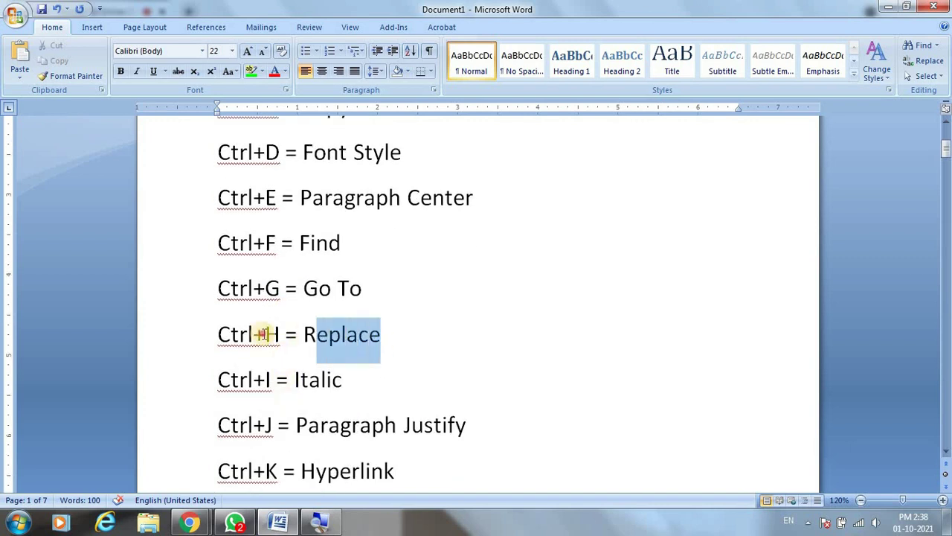
{"action": "left_click_drag", "start_coordinate": [382, 337], "coordinate": [223, 336]}
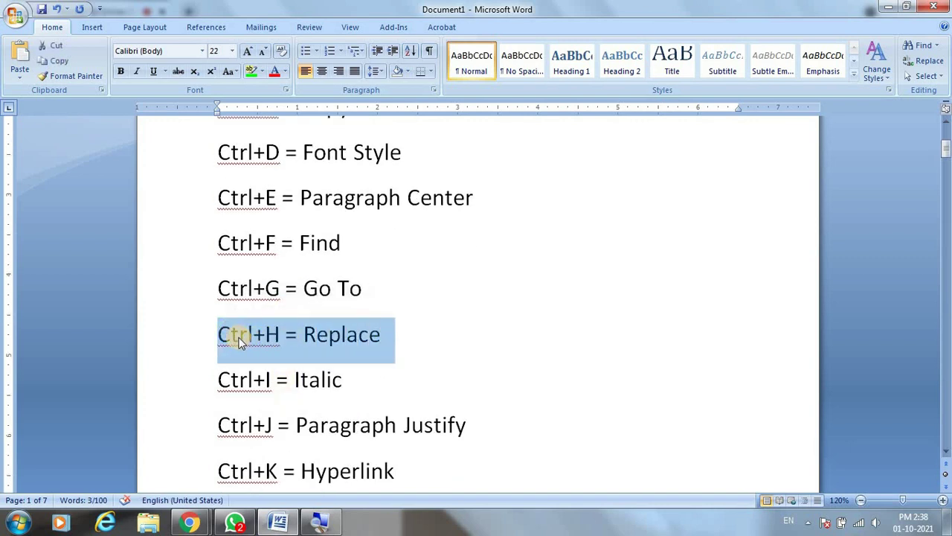
{"action": "left_click", "coordinate": [377, 339]}
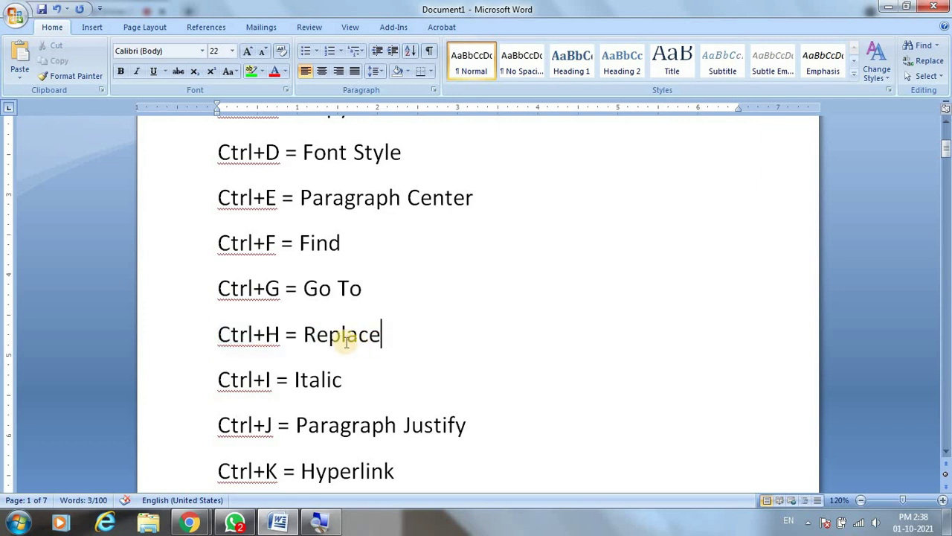
{"action": "left_click_drag", "start_coordinate": [333, 337], "coordinate": [380, 335]}
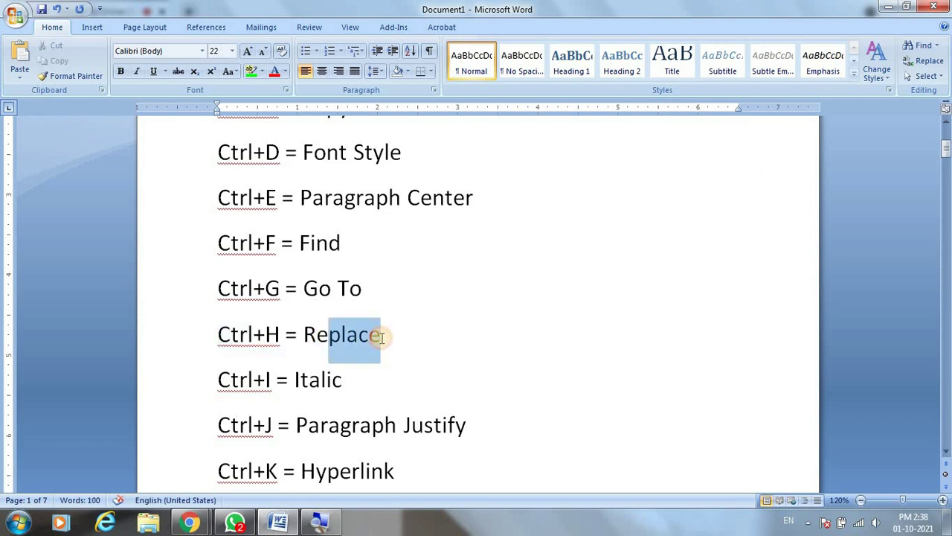
{"action": "left_click_drag", "start_coordinate": [304, 335], "coordinate": [328, 335]}
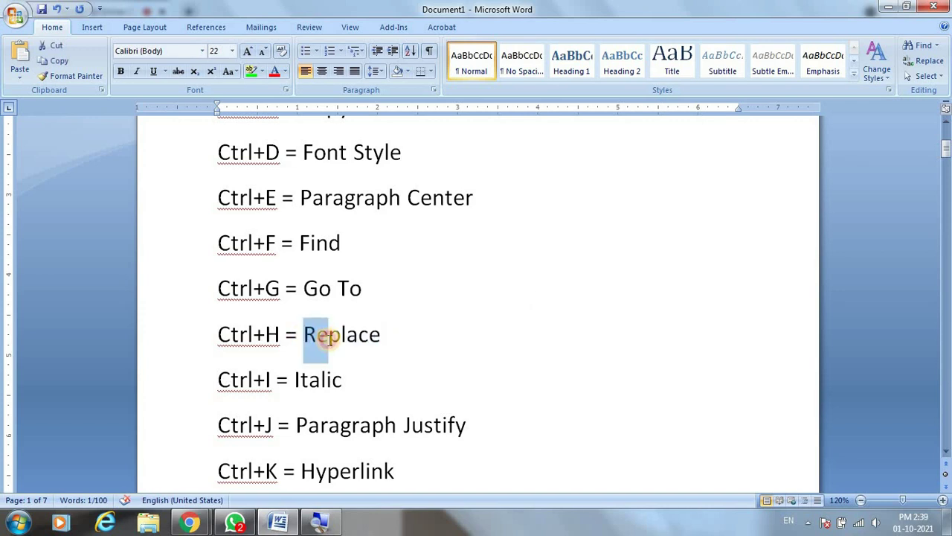
{"action": "left_click_drag", "start_coordinate": [220, 336], "coordinate": [253, 342]}
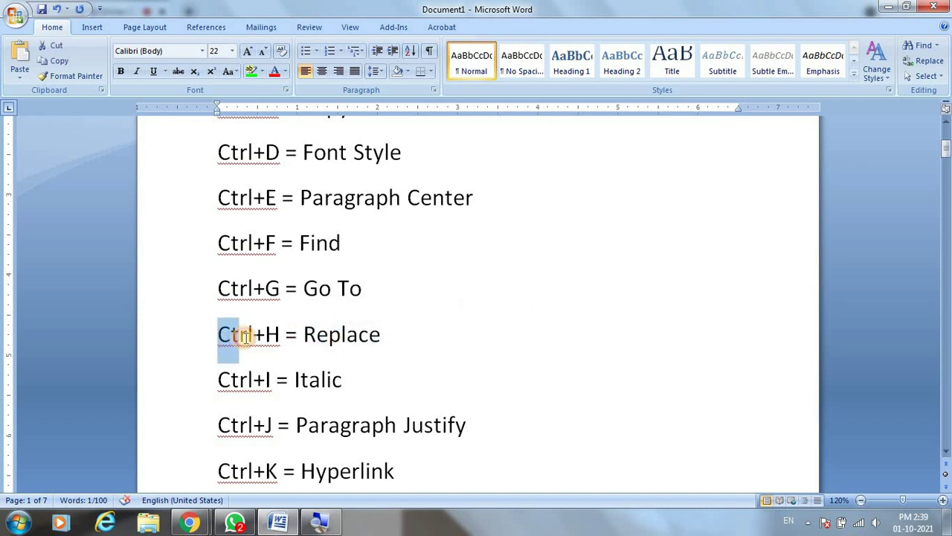
{"action": "left_click", "coordinate": [391, 350]}
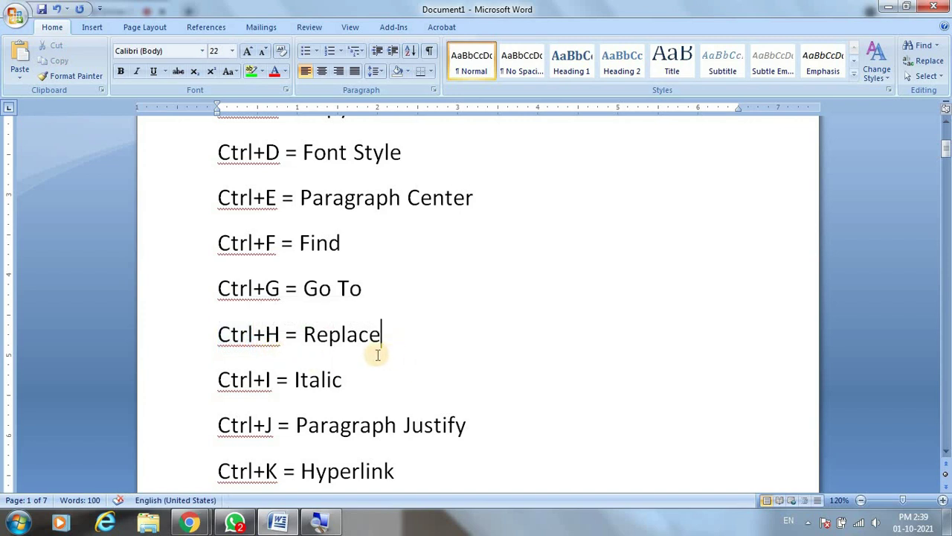
{"action": "scroll", "coordinate": [233, 351], "scroll_direction": "down", "scroll_amount": 4}
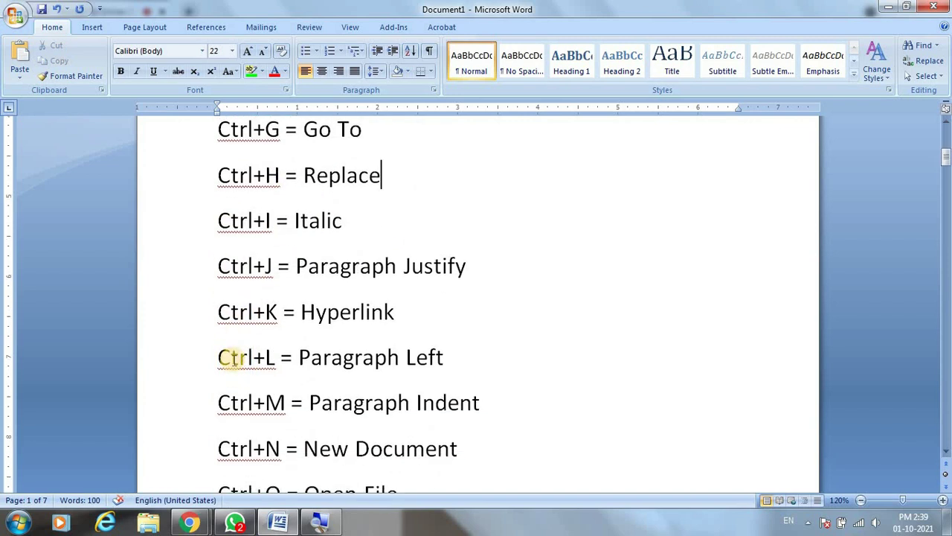
{"action": "scroll", "coordinate": [228, 357], "scroll_direction": "down", "scroll_amount": 1}
{"action": "scroll", "coordinate": [350, 353], "scroll_direction": "up", "scroll_amount": 2}
{"action": "scroll", "coordinate": [350, 352], "scroll_direction": "up", "scroll_amount": 2}
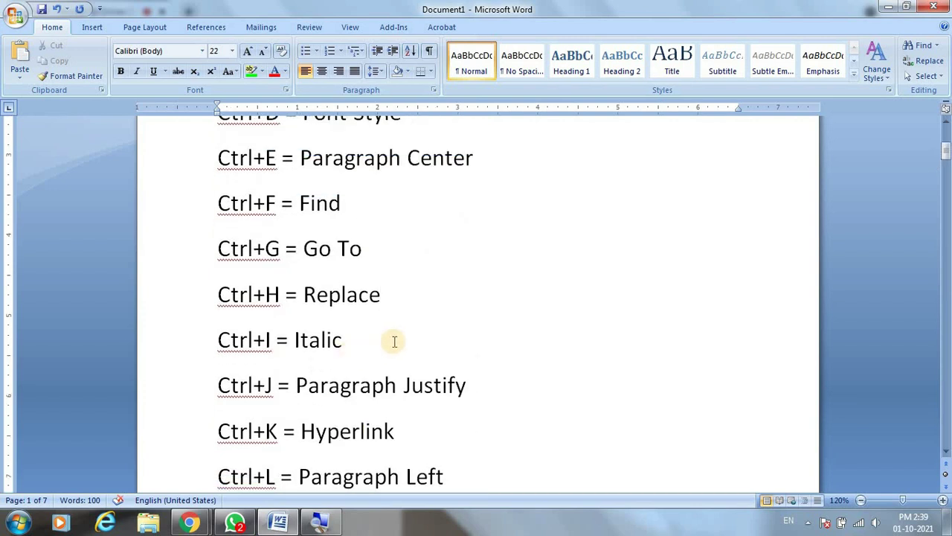
Replace all 26 occurrences of 'Ctrl' with 'Alt' using Find and Replace
{"action": "key", "text": "ctrl+h"}
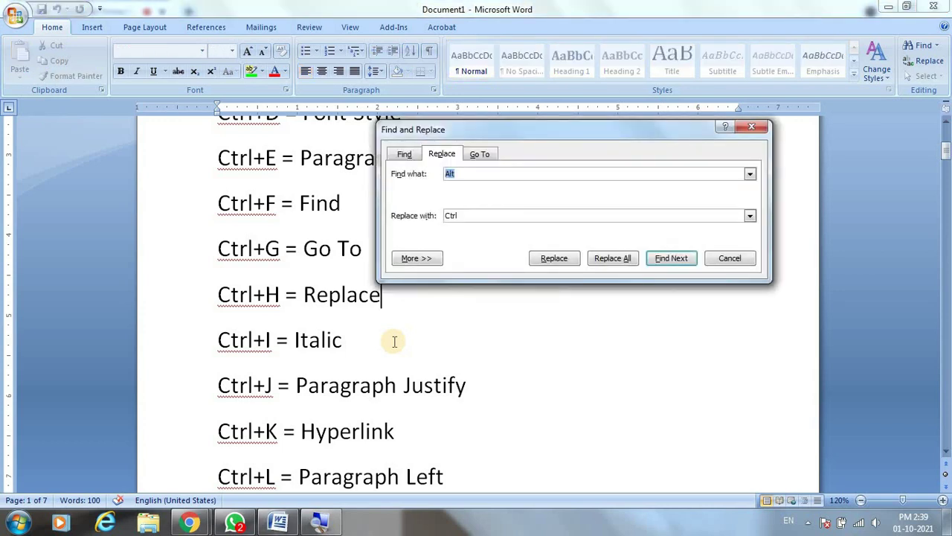
{"action": "type", "text": "Ctrl"}
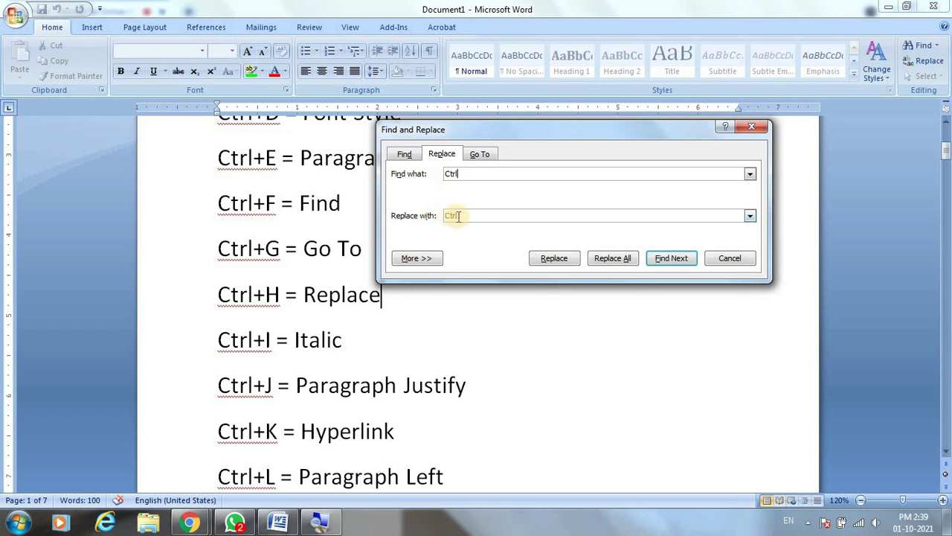
{"action": "left_click_drag", "start_coordinate": [472, 214], "coordinate": [410, 221]}
{"action": "type", "text": "Alt"}
{"action": "left_click", "coordinate": [616, 266]}
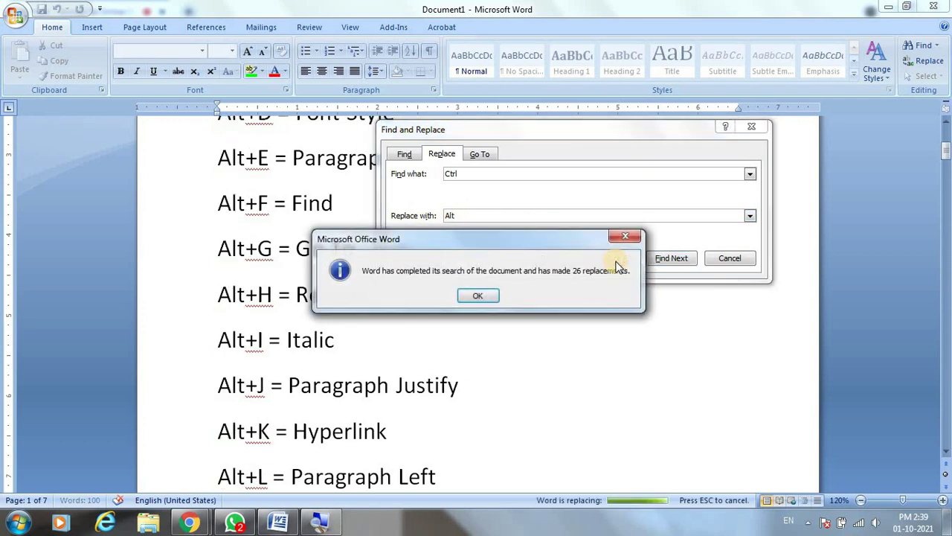
{"action": "key", "text": "Return"}
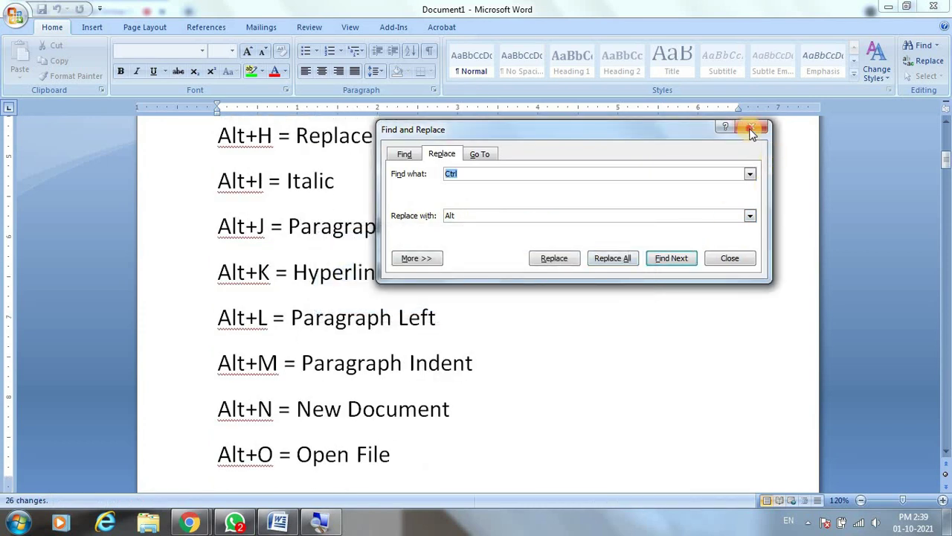
{"action": "left_click", "coordinate": [751, 127]}
{"action": "scroll", "coordinate": [295, 244], "scroll_direction": "down", "scroll_amount": 1}
{"action": "scroll", "coordinate": [280, 276], "scroll_direction": "up", "scroll_amount": 1}
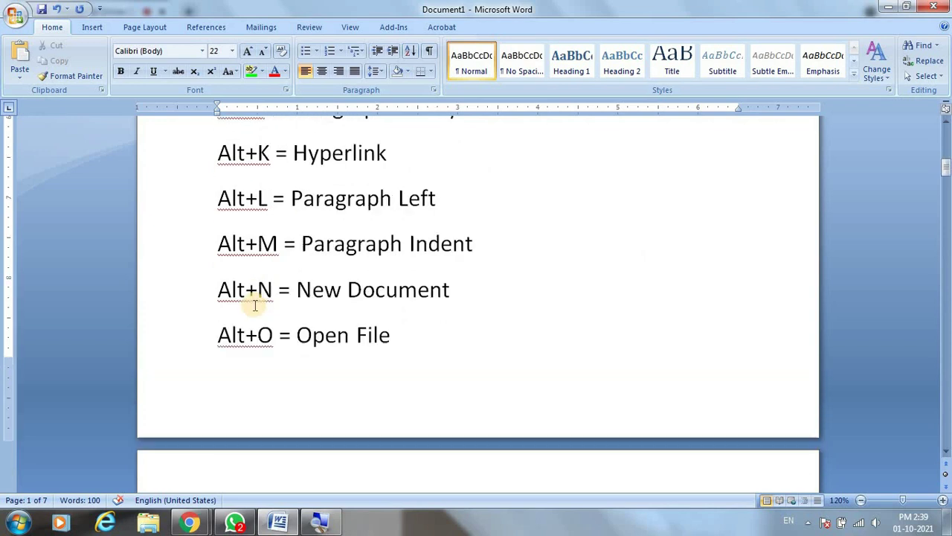
{"action": "scroll", "coordinate": [253, 305], "scroll_direction": "up", "scroll_amount": 1}
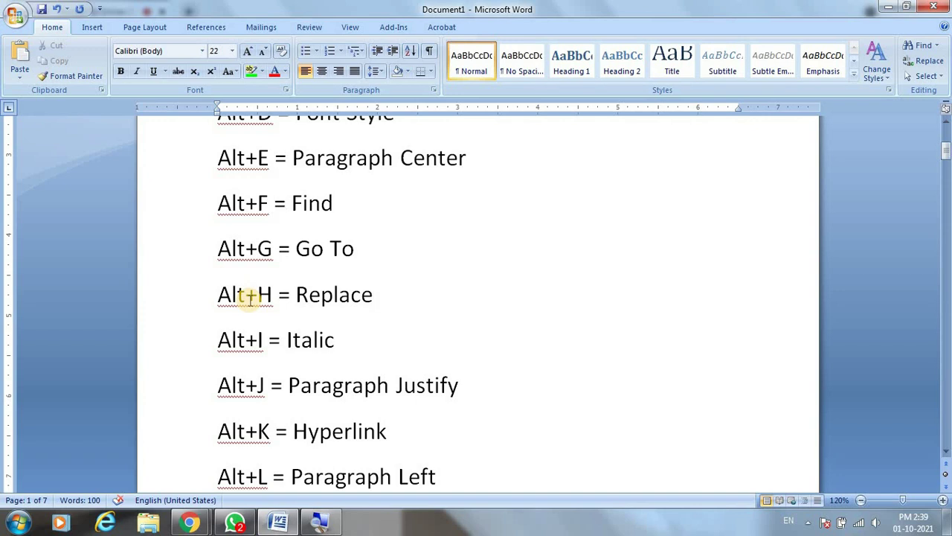
Replace all 26 occurrences of 'Alt' with 'Ctrl' using Find and Replace
{"action": "key", "text": "ctrl+h"}
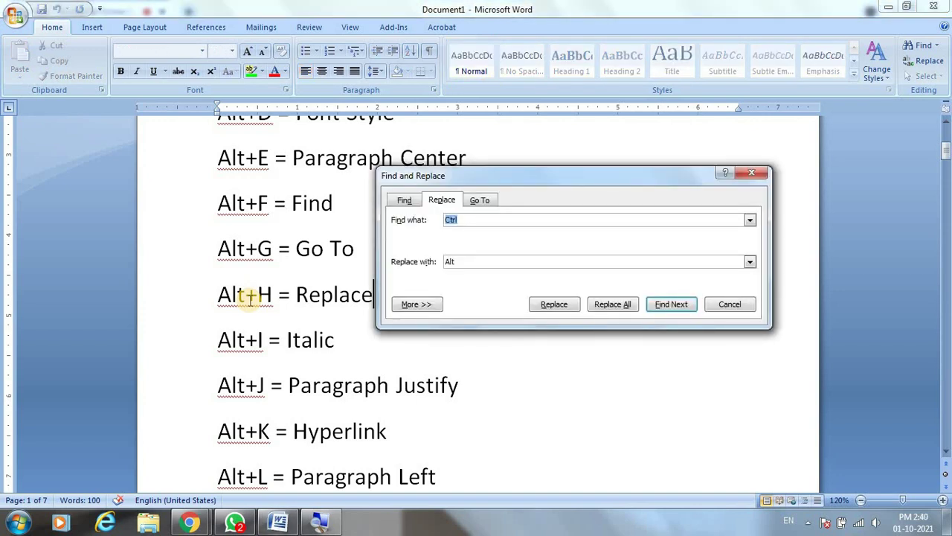
{"action": "type", "text": "Alt"}
{"action": "key", "text": "Tab"}
{"action": "type", "text": "C"}
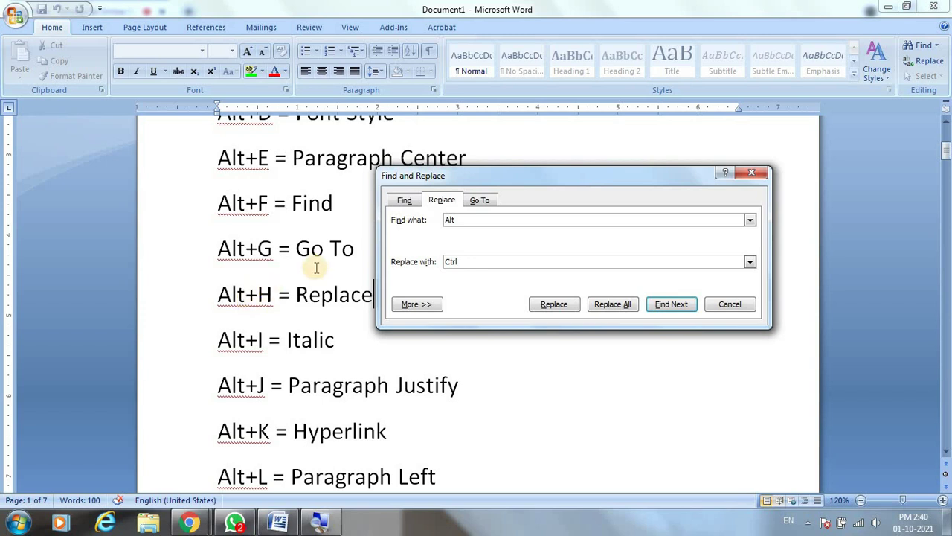
{"action": "left_click", "coordinate": [610, 305]}
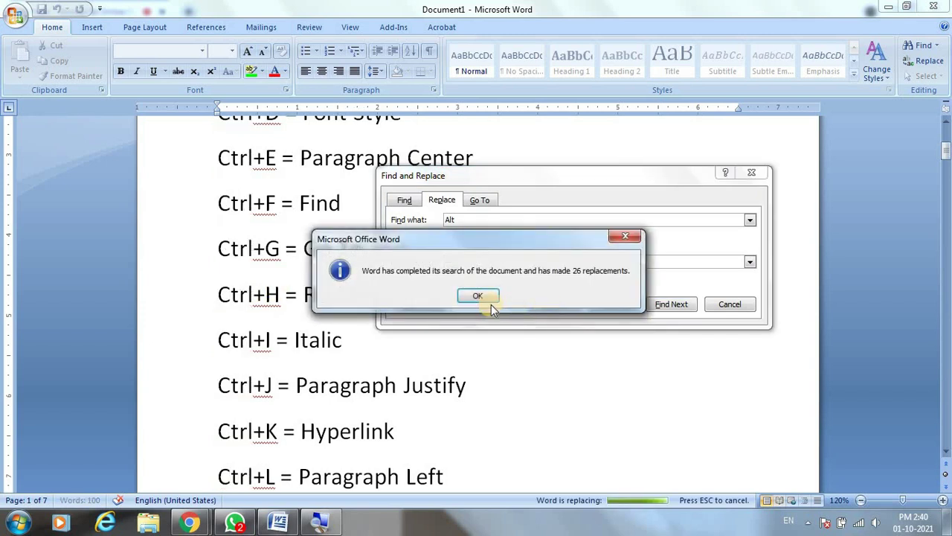
{"action": "left_click", "coordinate": [487, 296]}
{"action": "left_click", "coordinate": [729, 305]}
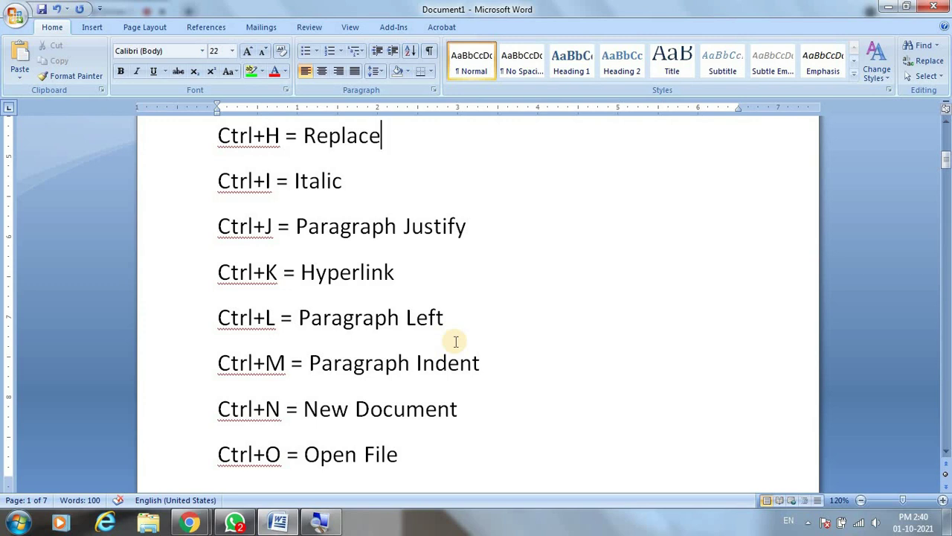
Jump to the end of the document with Ctrl+End and review the last lines
{"action": "key", "text": "ctrl+End"}
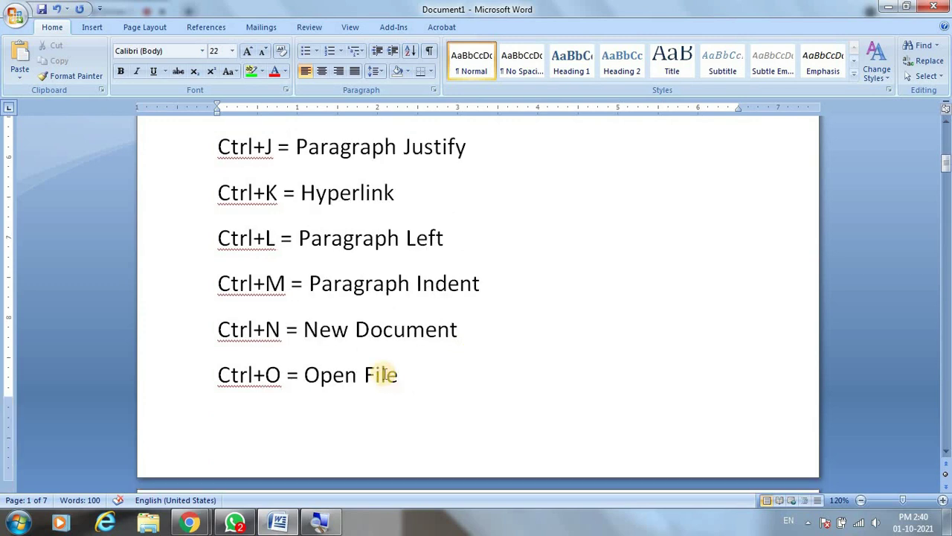
{"action": "scroll", "coordinate": [384, 260], "scroll_direction": "up", "scroll_amount": 3}
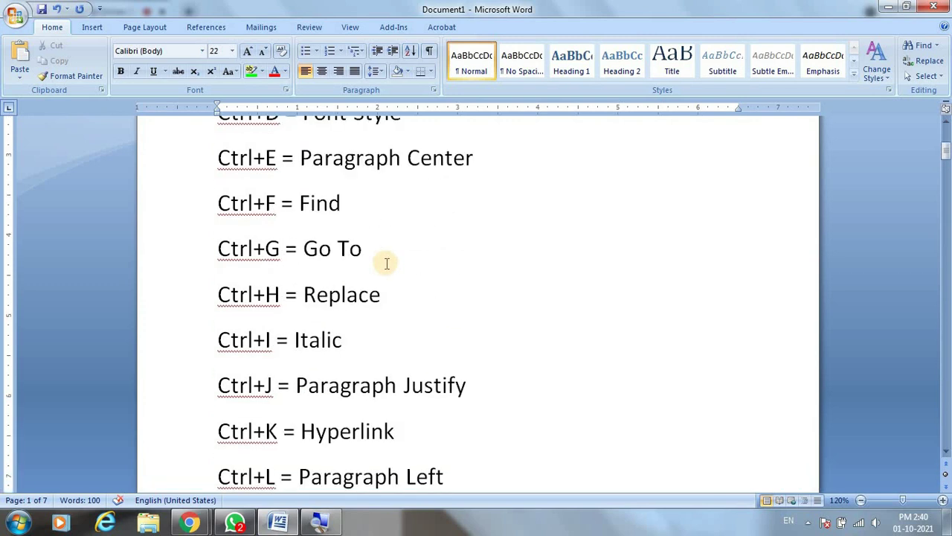
{"action": "scroll", "coordinate": [385, 279], "scroll_direction": "up", "scroll_amount": 1}
{"action": "scroll", "coordinate": [382, 285], "scroll_direction": "down", "scroll_amount": 1}
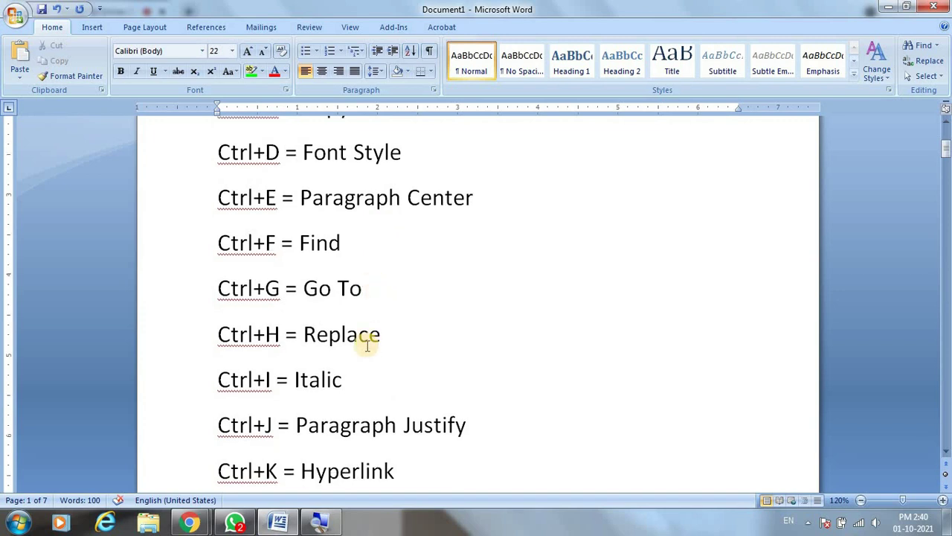
{"action": "scroll", "coordinate": [365, 338], "scroll_direction": "down", "scroll_amount": 2}
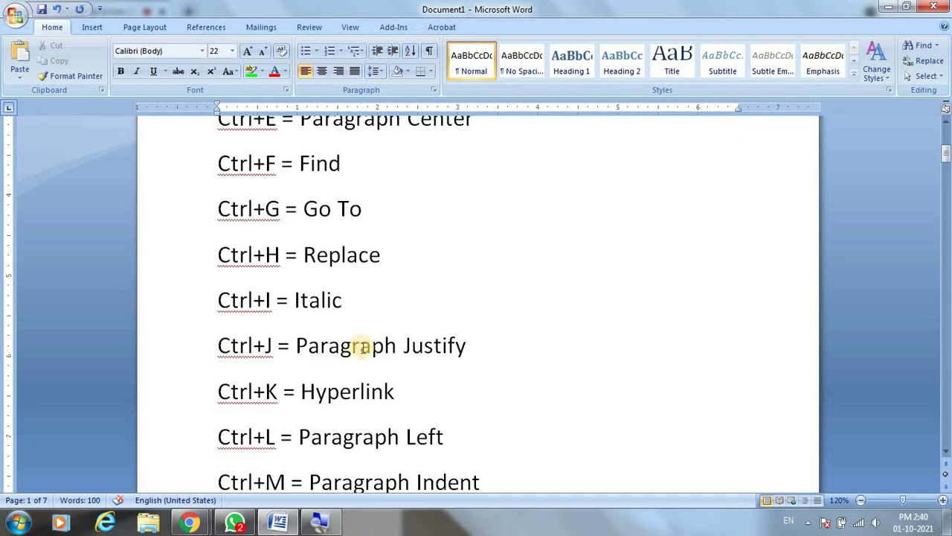
{"action": "key", "text": "ctrl+f"}
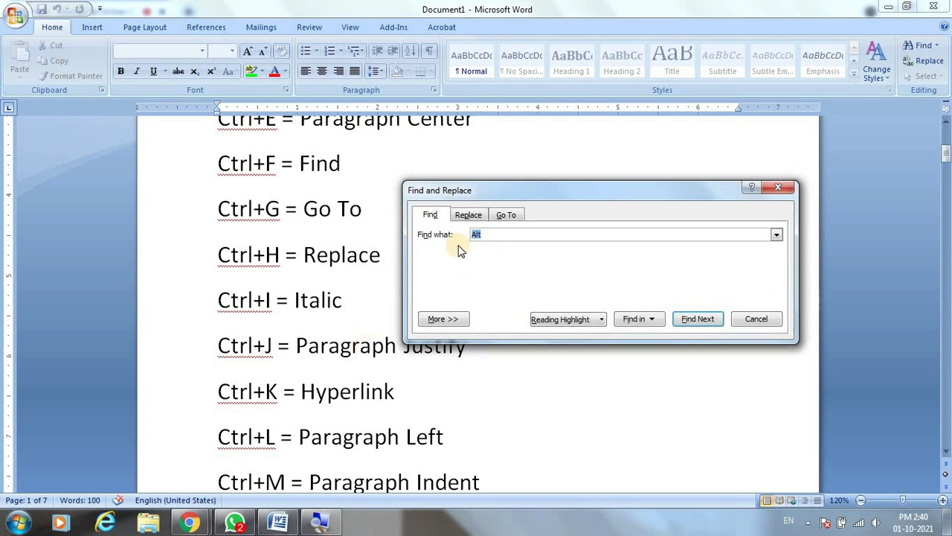
{"action": "left_click", "coordinate": [469, 215]}
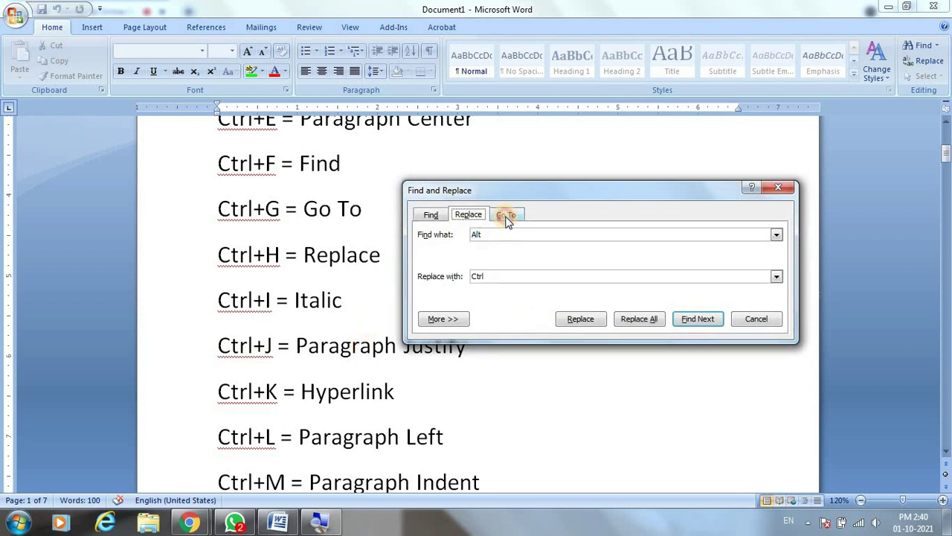
{"action": "left_click", "coordinate": [506, 217]}
{"action": "left_click", "coordinate": [465, 216]}
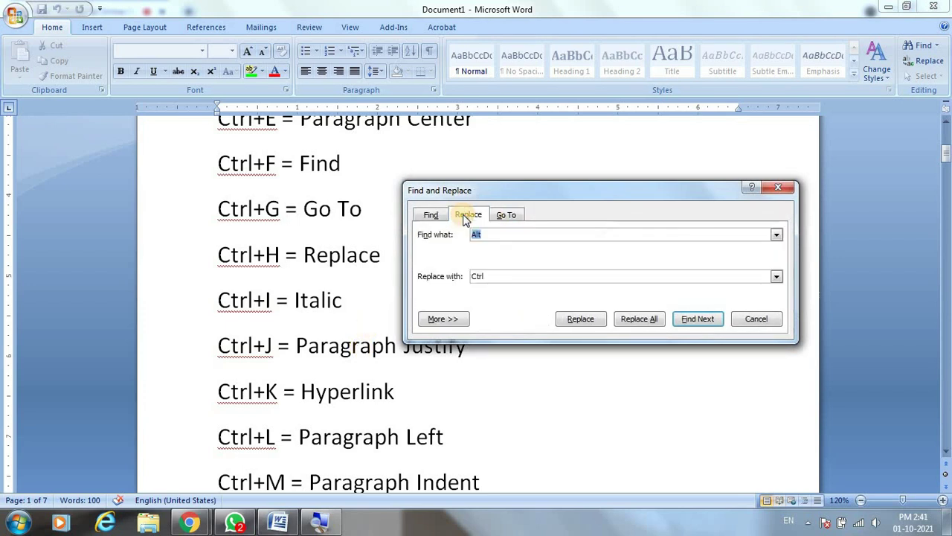
{"action": "left_click", "coordinate": [778, 187]}
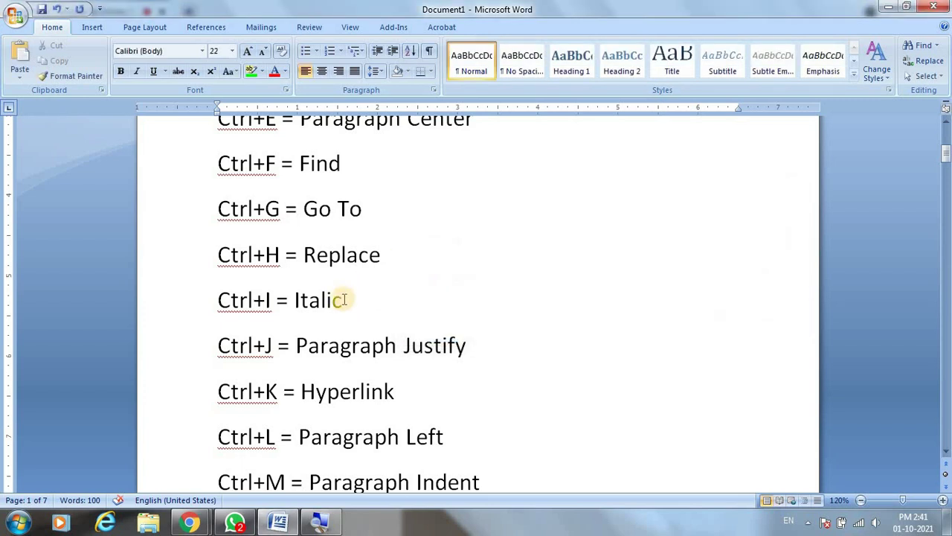
{"action": "key", "text": "ctrl+h"}
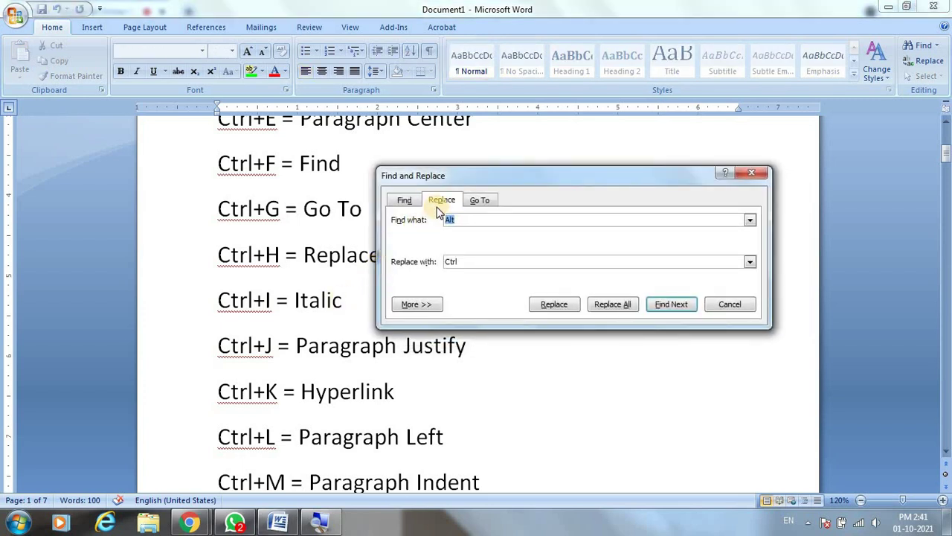
{"action": "key", "text": "BackSpace"}
{"action": "type", "text": "Alt"}
{"action": "double_click", "coordinate": [465, 220]}
{"action": "left_click", "coordinate": [752, 175]}
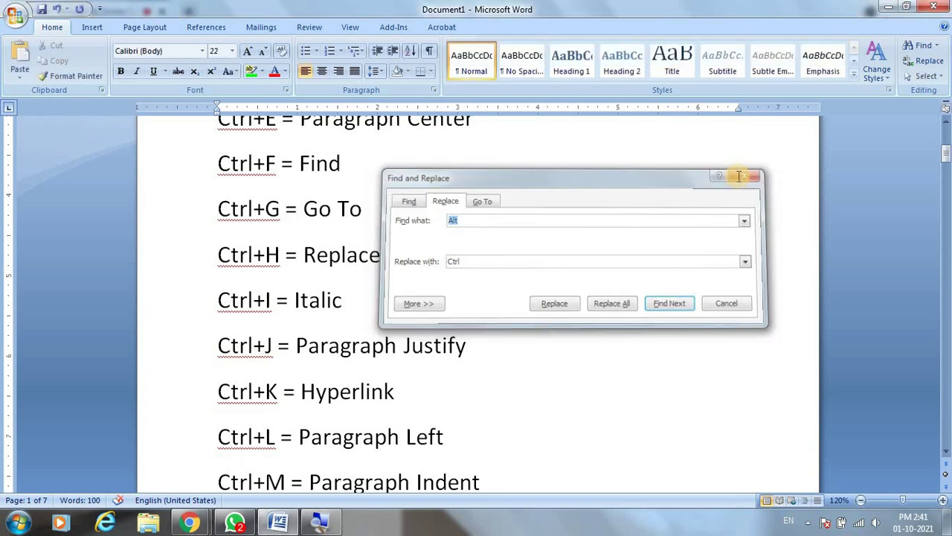
{"action": "key", "text": "ctrl+g"}
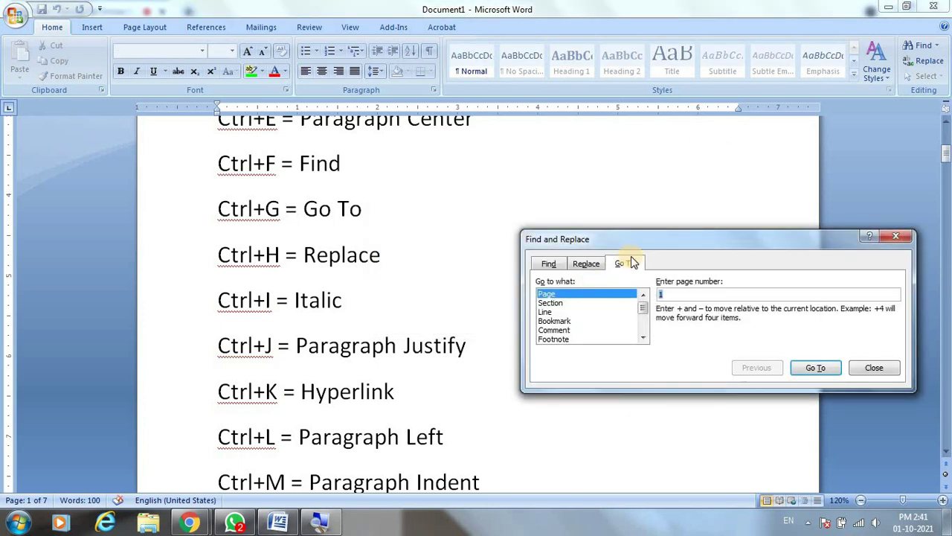
{"action": "mouse_move", "coordinate": [621, 240]}
{"action": "left_mouse_down"}
{"action": "mouse_move", "coordinate": [496, 192]}
{"action": "mouse_move", "coordinate": [480, 175]}
{"action": "left_mouse_up"}
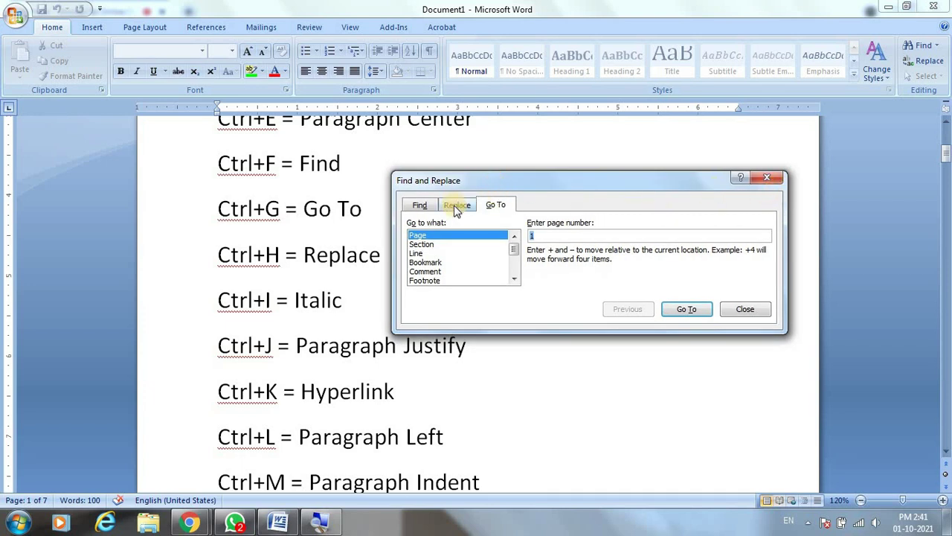
{"action": "left_click", "coordinate": [765, 178]}
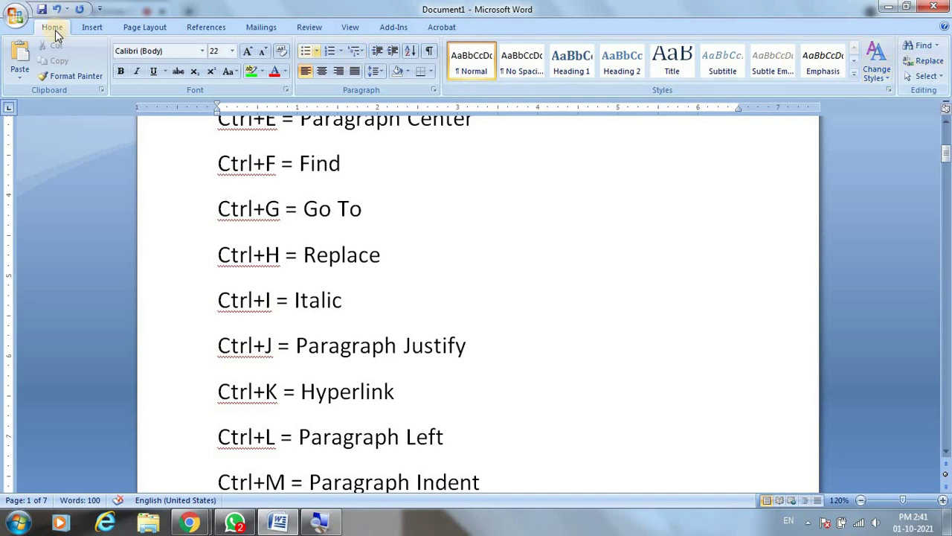
{"action": "left_click", "coordinate": [938, 48]}
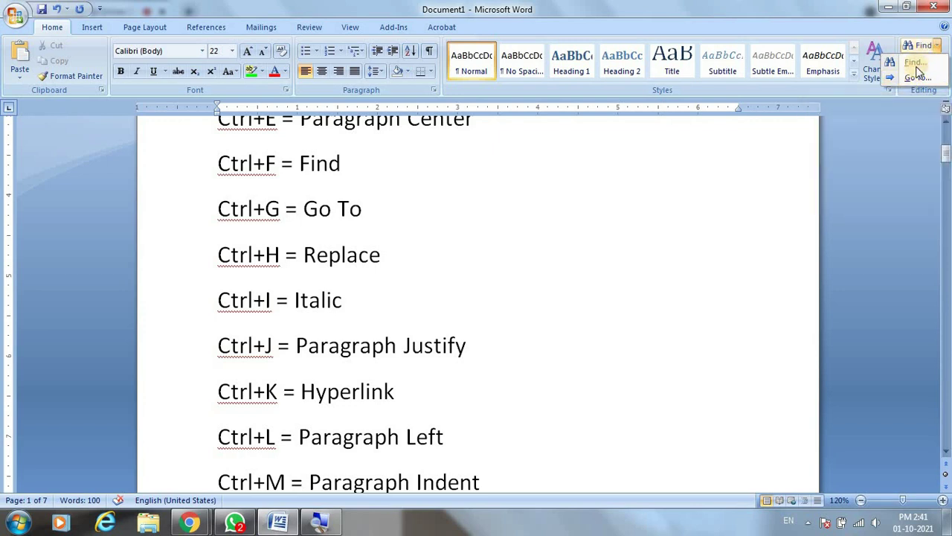
{"action": "left_click", "coordinate": [941, 49]}
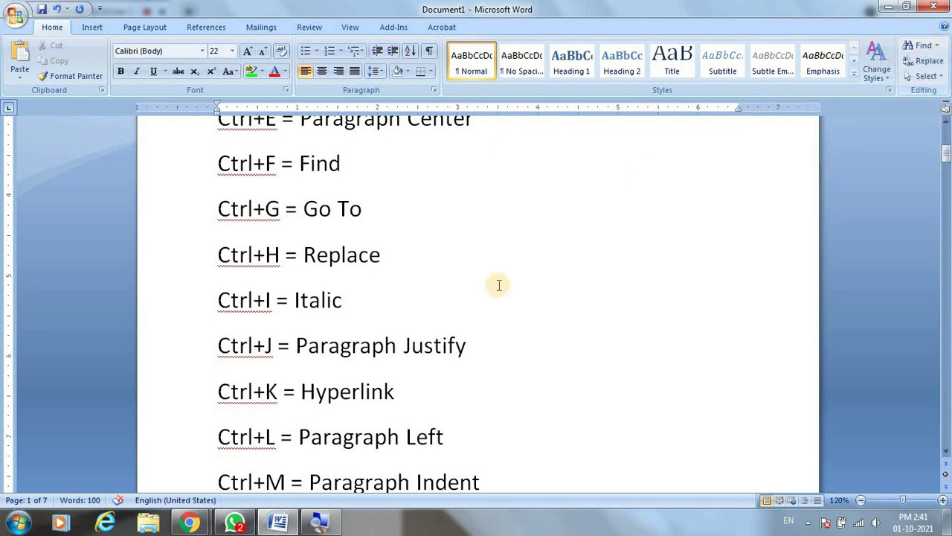
{"action": "left_click", "coordinate": [309, 340]}
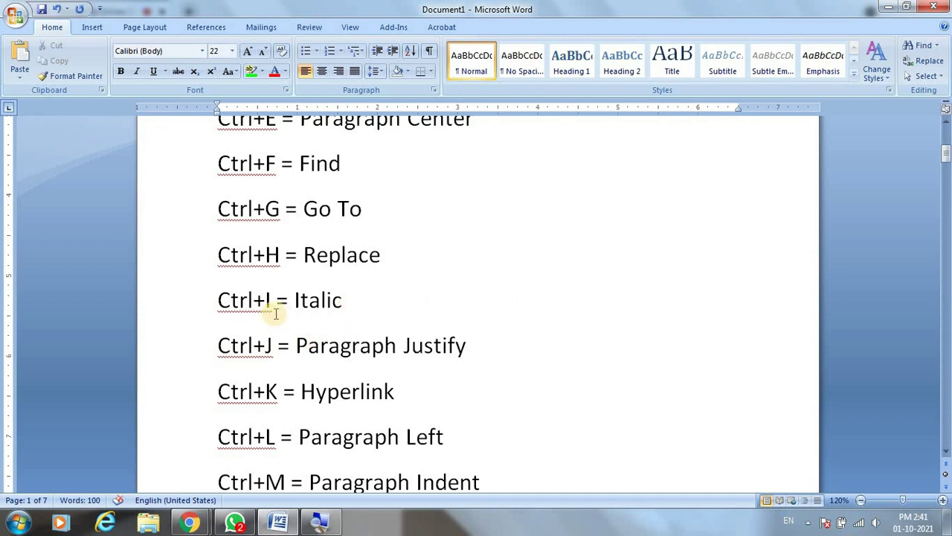
Select the word 'Paragraph' in the 'Ctrl+J = Paragraph Justify' line
{"action": "scroll", "coordinate": [294, 265], "scroll_direction": "down", "scroll_amount": 1}
{"action": "scroll", "coordinate": [283, 256], "scroll_direction": "down", "scroll_amount": 1}
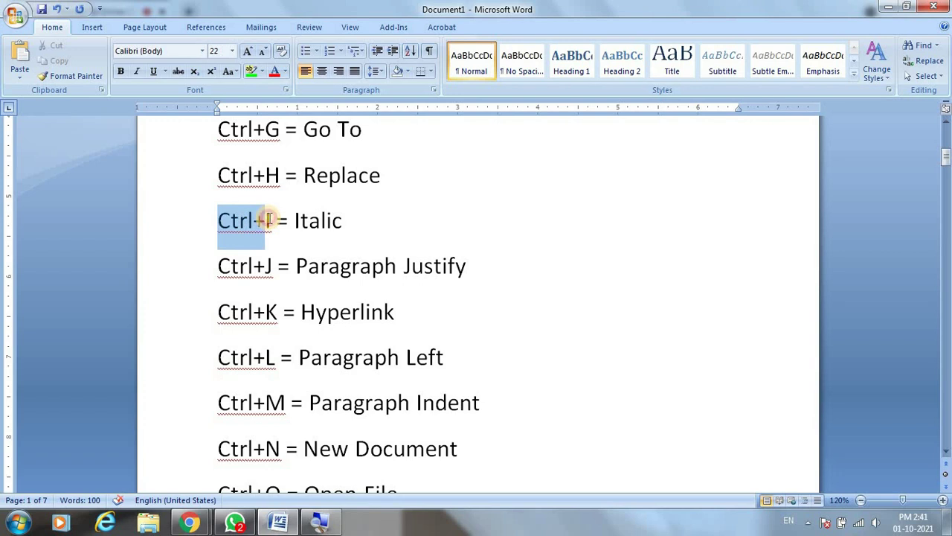
{"action": "left_click_drag", "start_coordinate": [220, 221], "coordinate": [341, 223]}
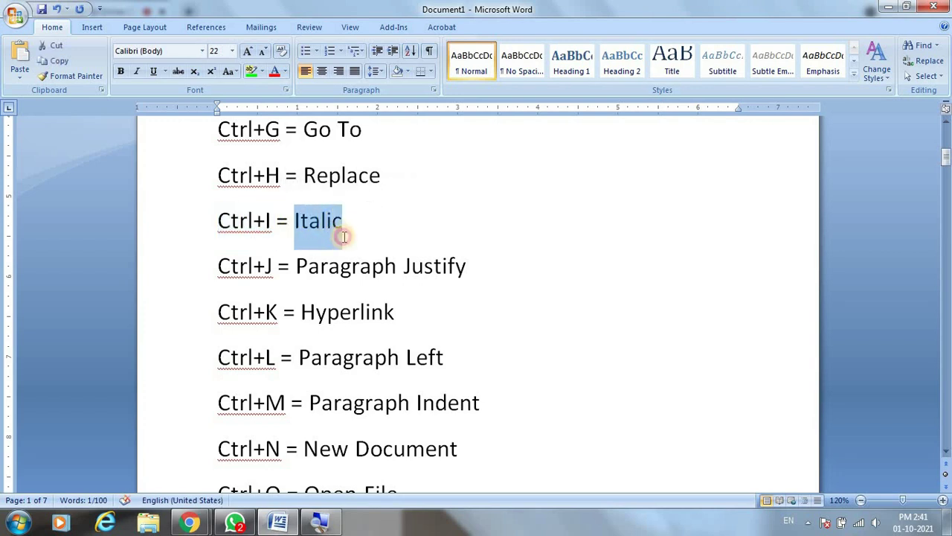
{"action": "left_click", "coordinate": [381, 293]}
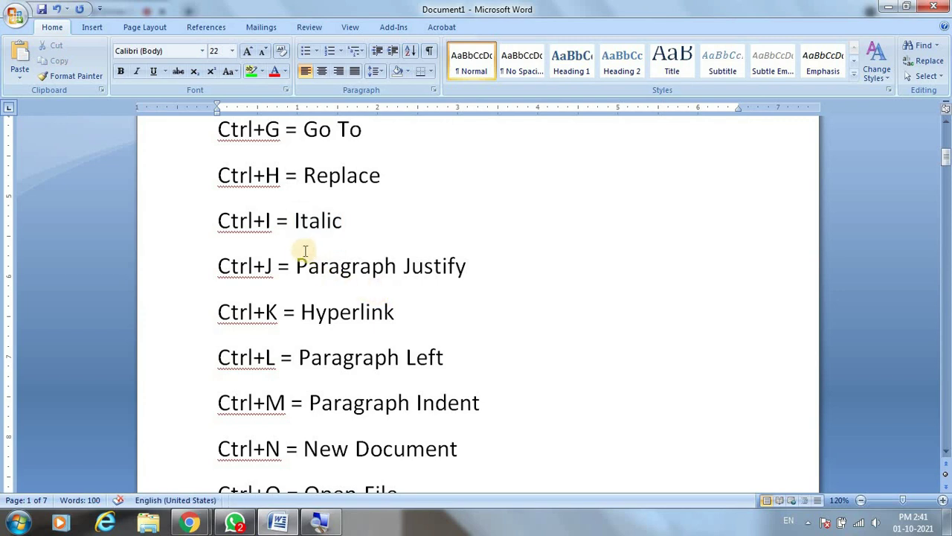
{"action": "left_click_drag", "start_coordinate": [296, 266], "coordinate": [397, 265]}
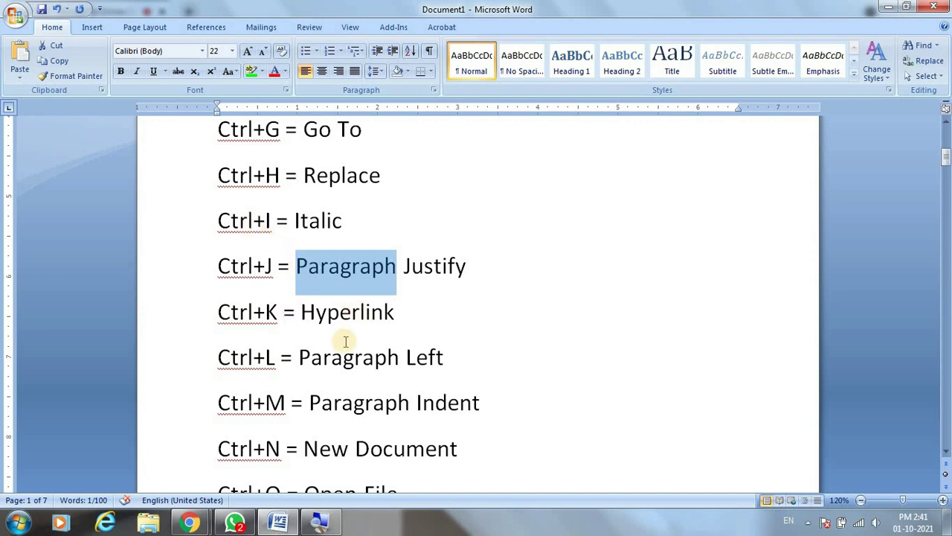
Toggle italic on 'Paragraph' with Ctrl+I several times, leaving it italic
{"action": "key", "text": "ctrl+i"}
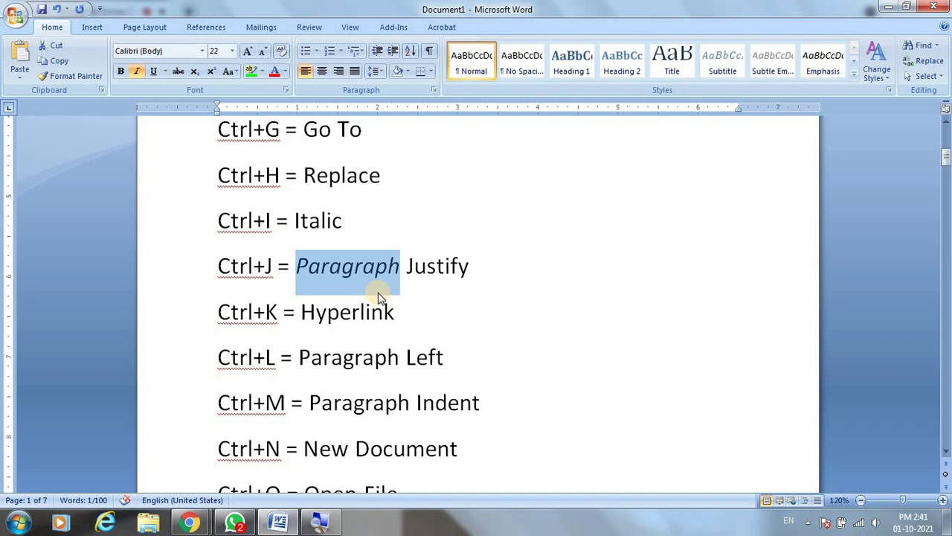
{"action": "key", "text": "ctrl+i"}
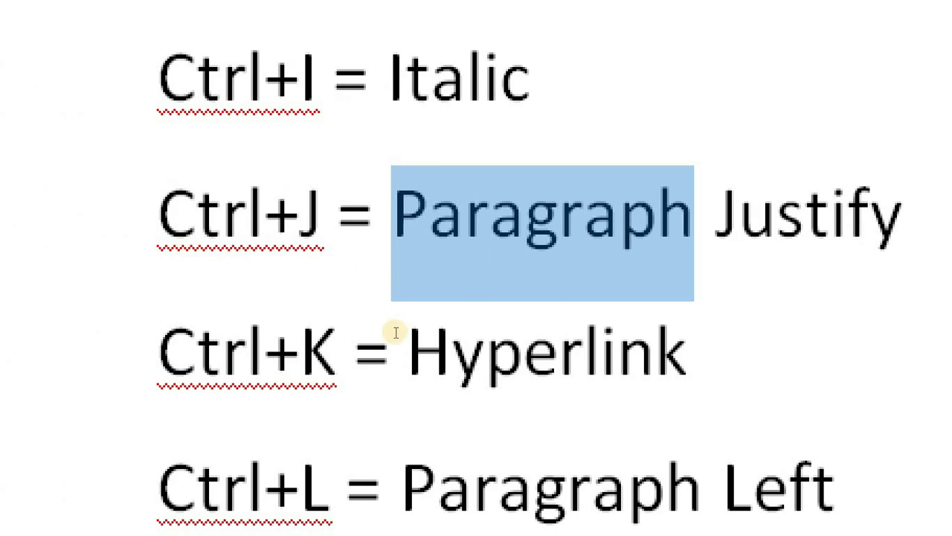
{"action": "key", "text": "ctrl+i"}
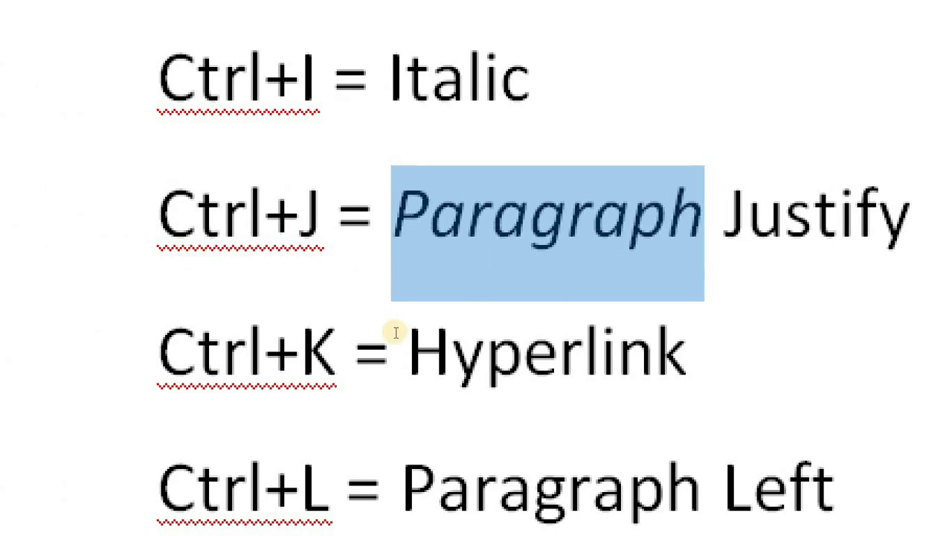
{"action": "key", "text": "ctrl+i"}
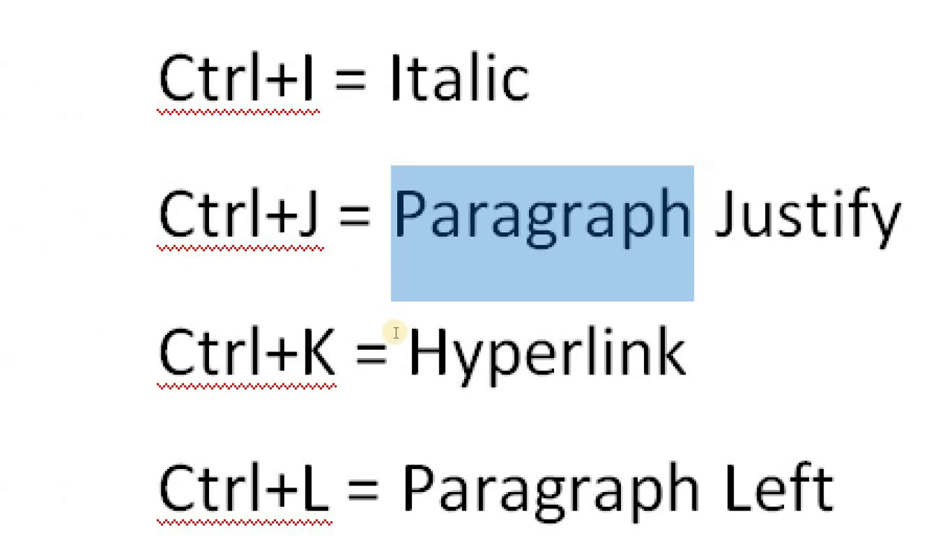
{"action": "key", "text": "ctrl+i"}
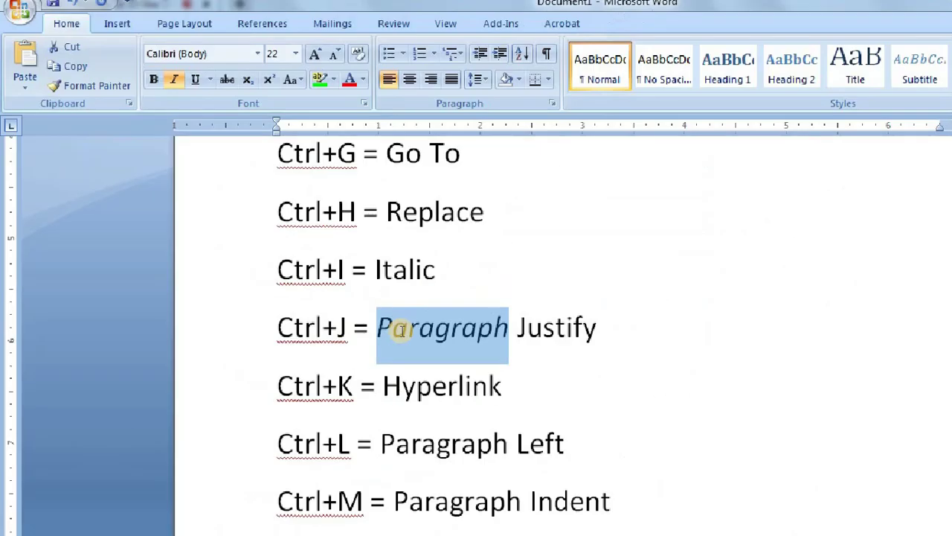
Reselect 'Paragraph Justify', then scroll down to blank page 3
{"action": "left_click", "coordinate": [298, 265]}
{"action": "key", "text": "shift+Home"}
{"action": "left_click", "coordinate": [357, 266]}
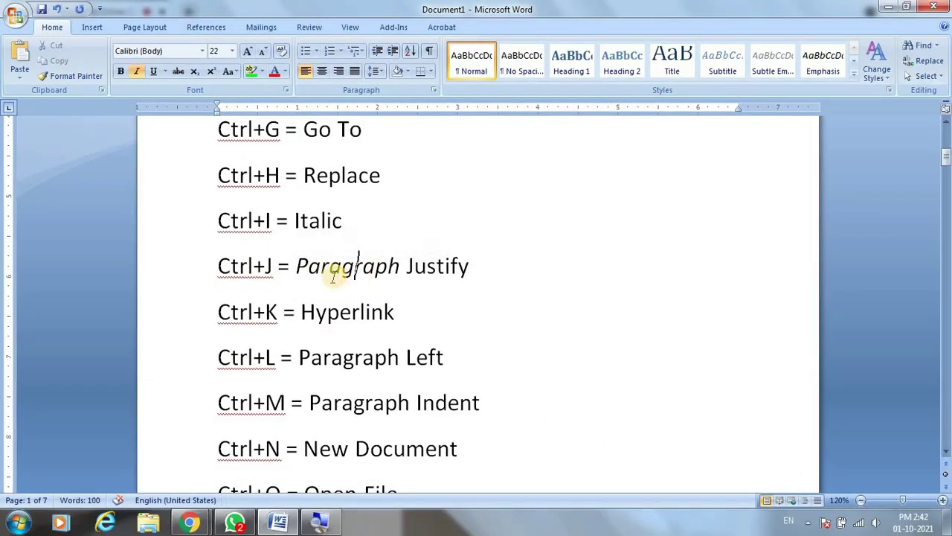
{"action": "left_click_drag", "start_coordinate": [398, 261], "coordinate": [469, 268]}
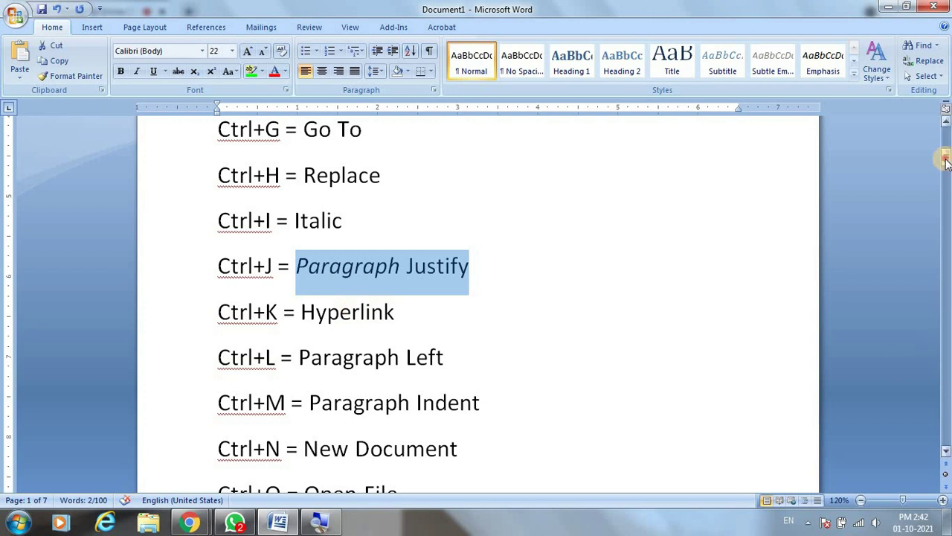
{"action": "mouse_move", "coordinate": [945, 157]}
{"action": "left_mouse_down"}
{"action": "mouse_move", "coordinate": [919, 296]}
{"action": "mouse_move", "coordinate": [917, 202]}
{"action": "mouse_move", "coordinate": [914, 223]}
{"action": "left_mouse_up"}
Increase the font size one step and generate three sample paragraphs with =rand()
{"action": "left_click", "coordinate": [379, 275]}
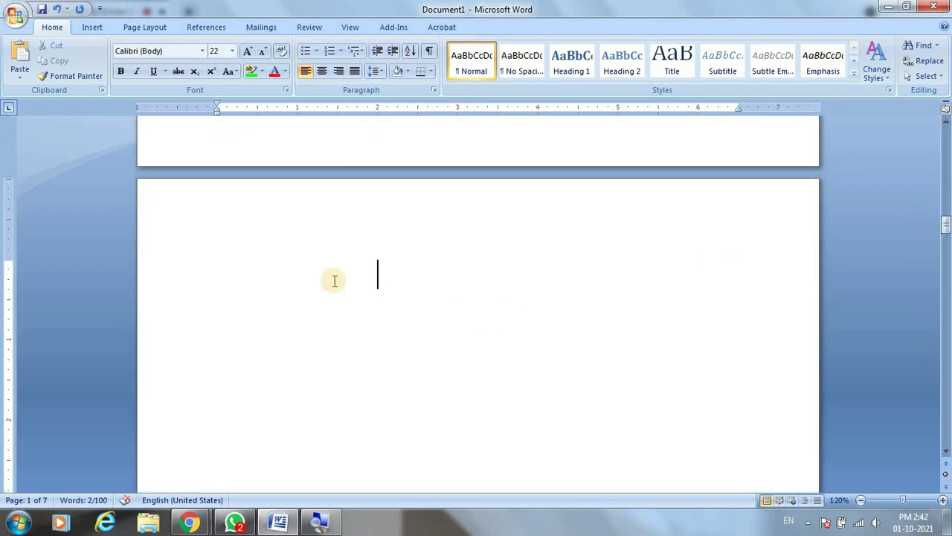
{"action": "left_click", "coordinate": [224, 246]}
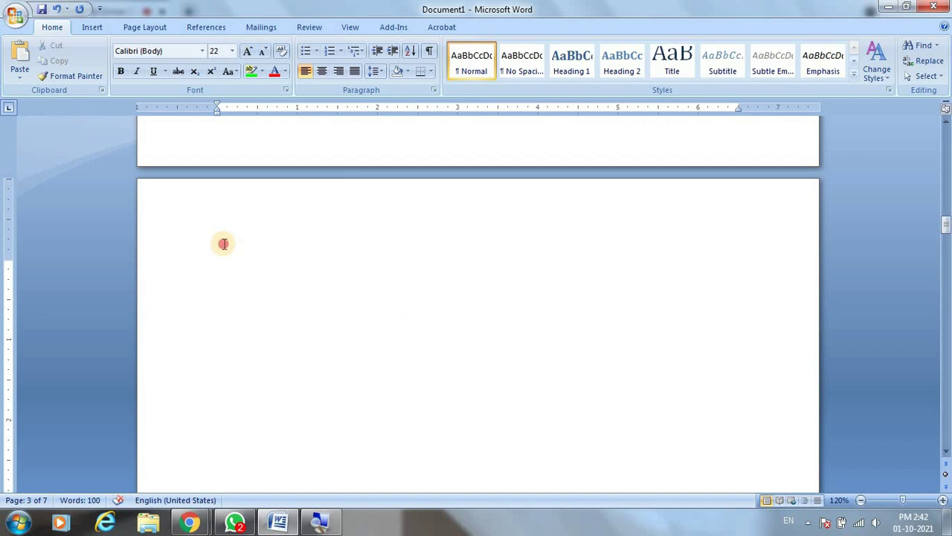
{"action": "left_click", "coordinate": [247, 51]}
{"action": "type", "text": "=rand()"}
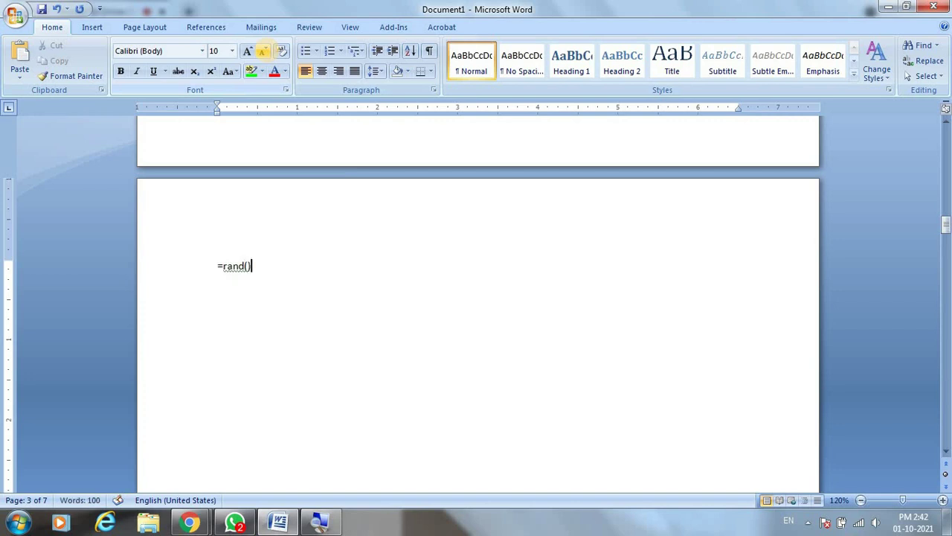
{"action": "key", "text": "Return"}
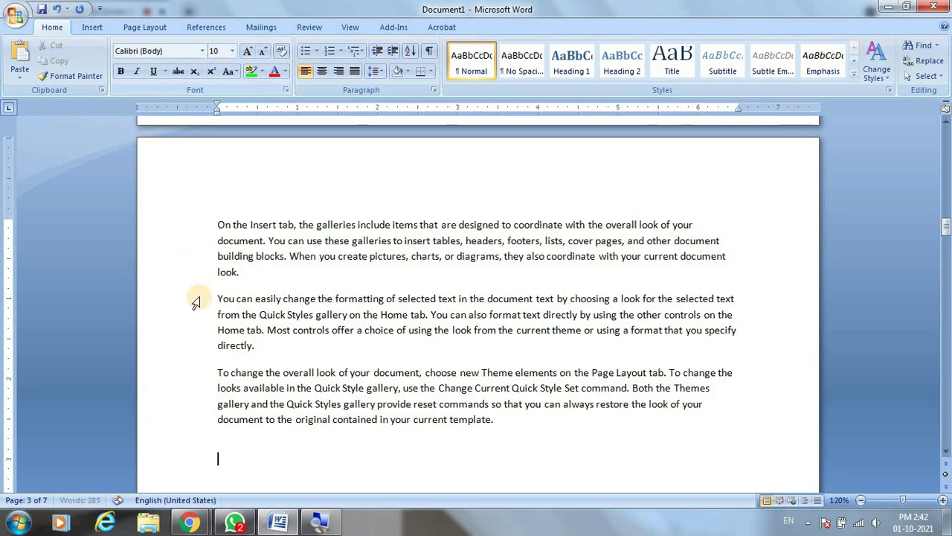
Remove the breaks between the three sample paragraphs so they form one paragraph
{"action": "left_click", "coordinate": [211, 298]}
{"action": "key", "text": "BackSpace"}
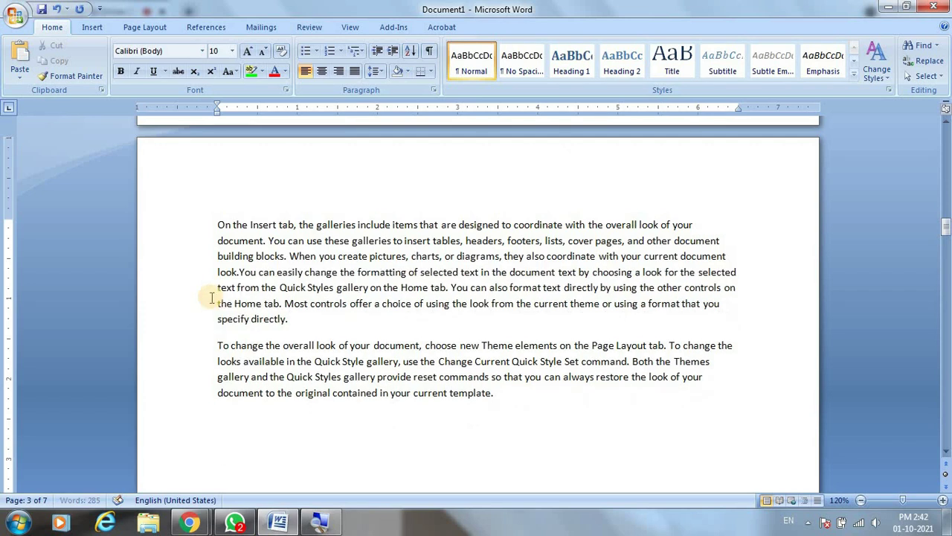
{"action": "left_click", "coordinate": [216, 346]}
{"action": "key", "text": "BackSpace"}
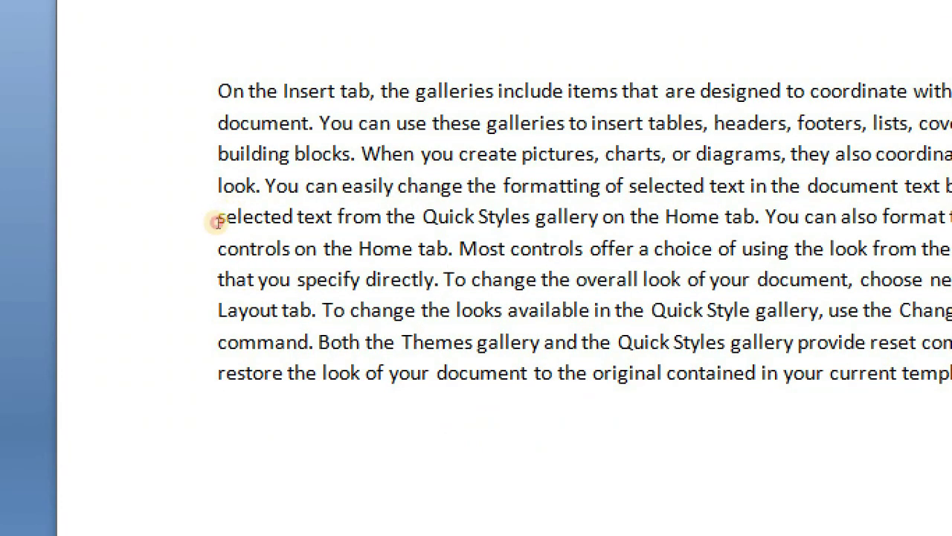
Select the merged paragraph and justify it with Ctrl+J
{"action": "key", "text": "ctrl+Home"}
{"action": "key", "text": "shift+Down"}
{"action": "key", "text": "shift+Down"}
{"action": "key", "text": "shift+Down"}
{"action": "key", "text": "shift+Down"}
{"action": "key", "text": "shift+Down"}
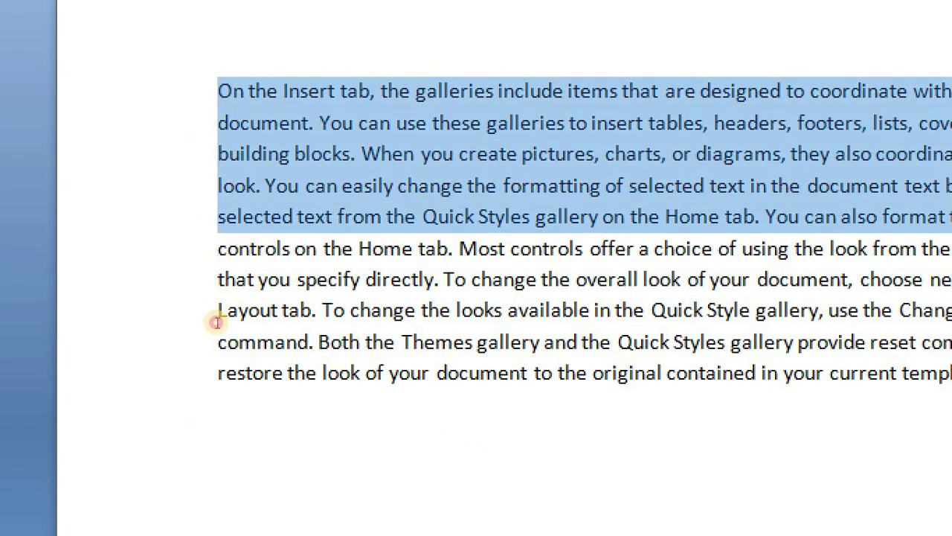
{"action": "key", "text": "shift+Down"}
{"action": "key", "text": "shift+Down"}
{"action": "key", "text": "shift+Down"}
{"action": "key", "text": "shift+Down"}
{"action": "left_click", "coordinate": [231, 369], "text": "shift"}
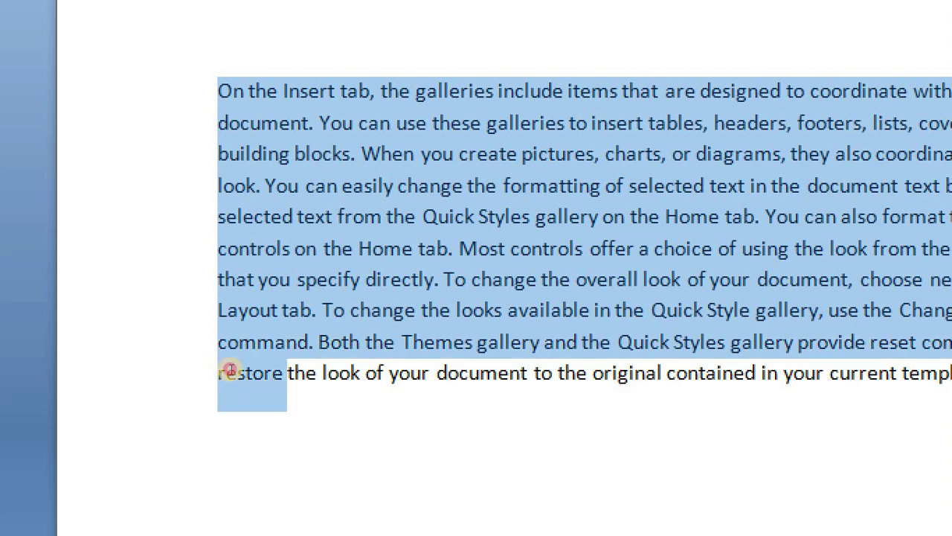
{"action": "key", "text": "shift+Down"}
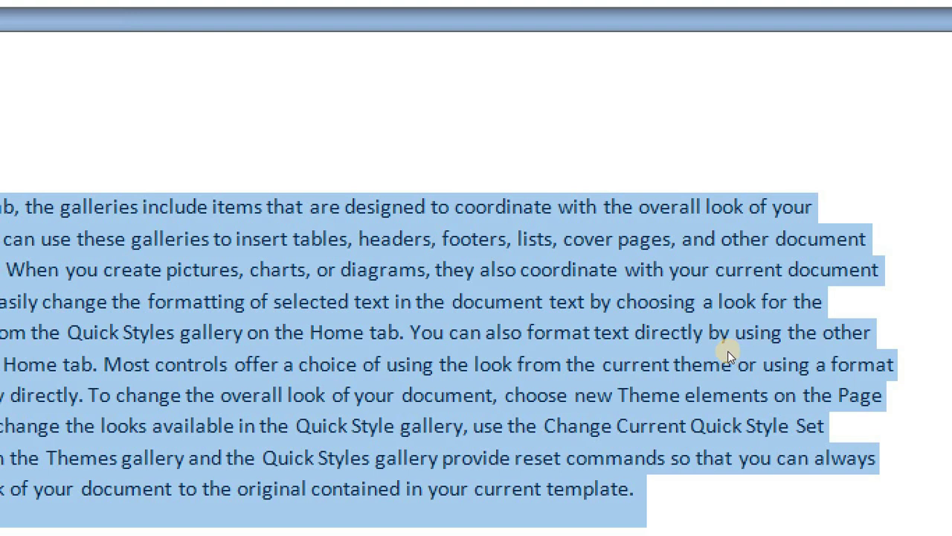
{"action": "key", "text": "ctrl+j"}
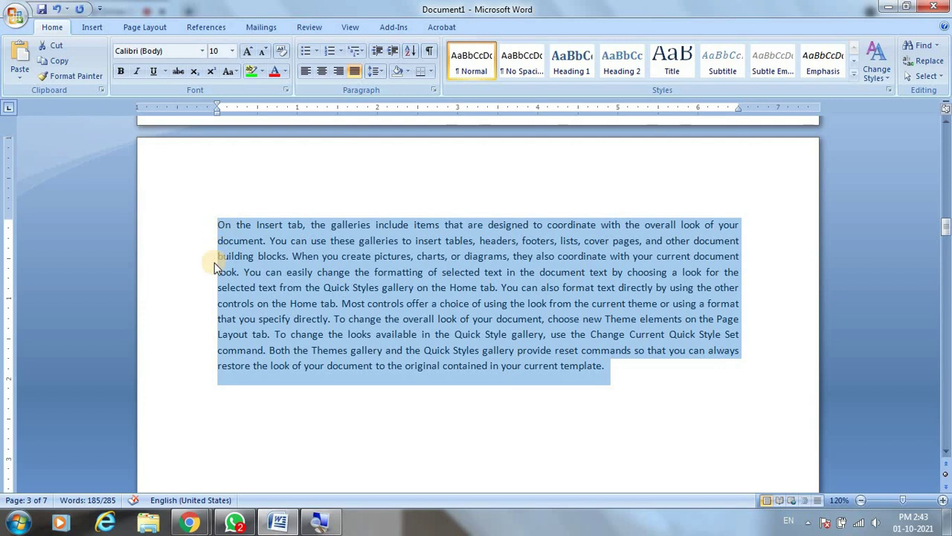
{"action": "scroll", "coordinate": [441, 343], "scroll_direction": "up", "scroll_amount": 2}
{"action": "scroll", "coordinate": [441, 343], "scroll_direction": "up", "scroll_amount": 5}
{"action": "scroll", "coordinate": [430, 336], "scroll_direction": "up", "scroll_amount": 5}
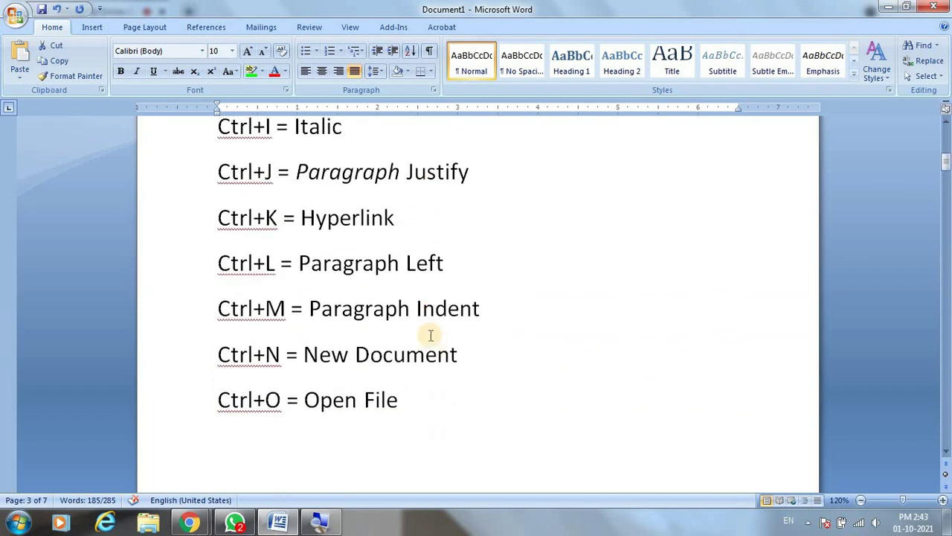
{"action": "left_click", "coordinate": [300, 219]}
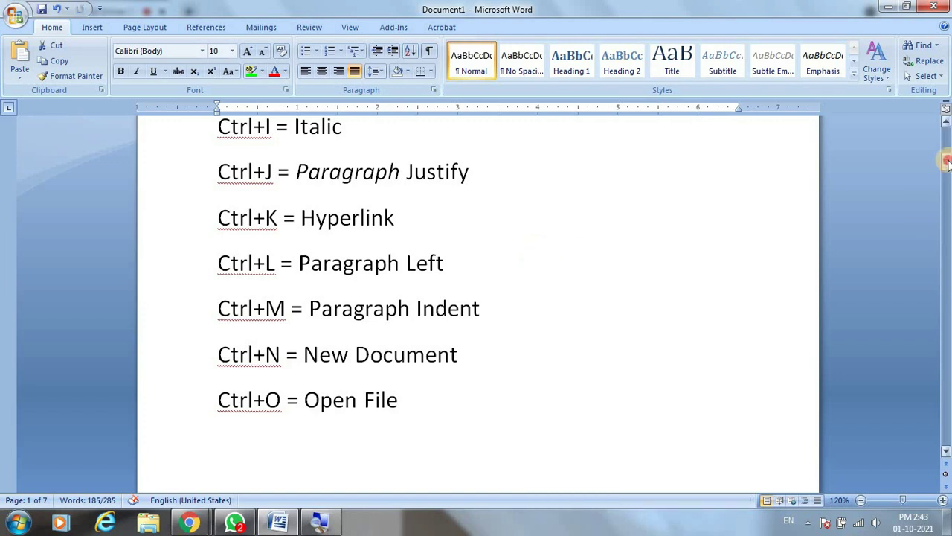
{"action": "left_click_drag", "start_coordinate": [947, 162], "coordinate": [947, 162]}
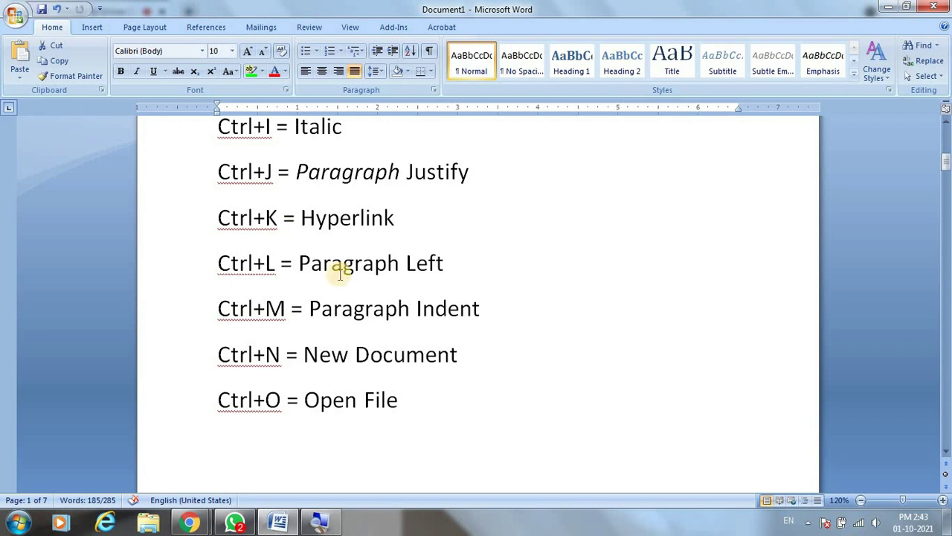
Return to page 1 of the document using Ctrl+G Go To
{"action": "left_click_drag", "start_coordinate": [945, 197], "coordinate": [939, 229]}
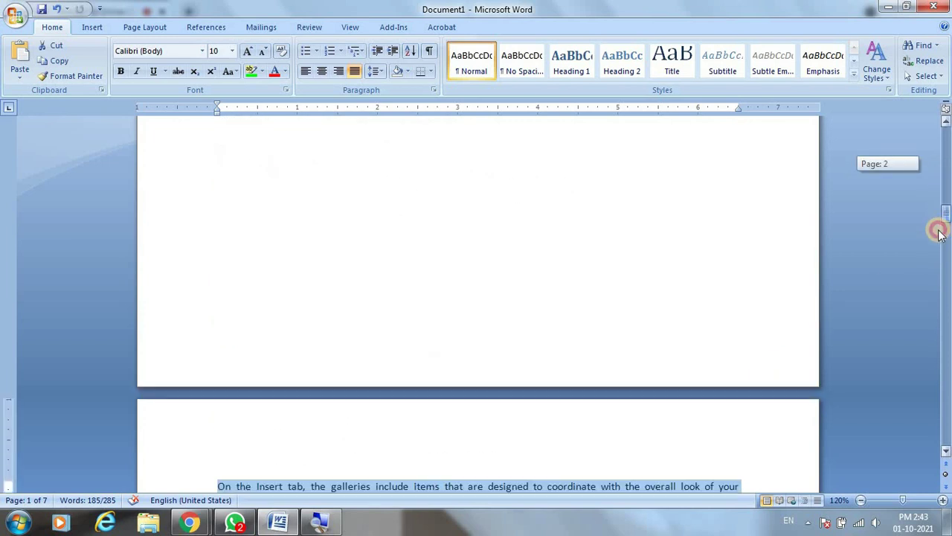
{"action": "left_click", "coordinate": [677, 413]}
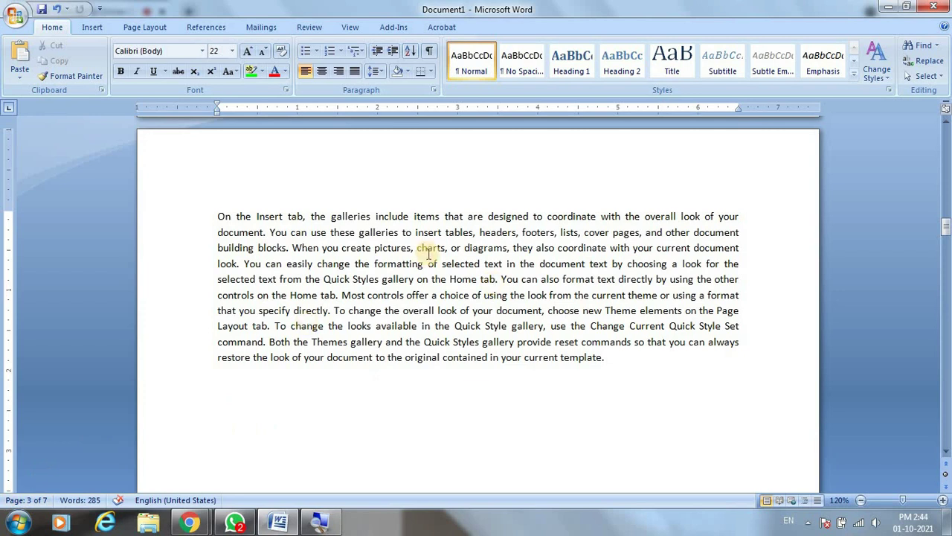
{"action": "scroll", "coordinate": [478, 327], "scroll_direction": "down", "scroll_amount": 1}
{"action": "scroll", "coordinate": [447, 368], "scroll_direction": "up", "scroll_amount": 1}
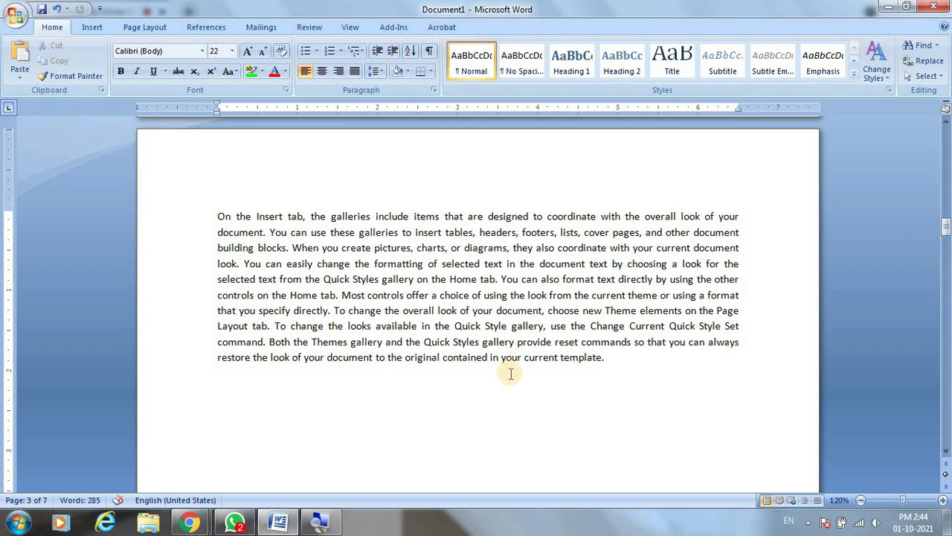
{"action": "key", "text": "ctrl+g"}
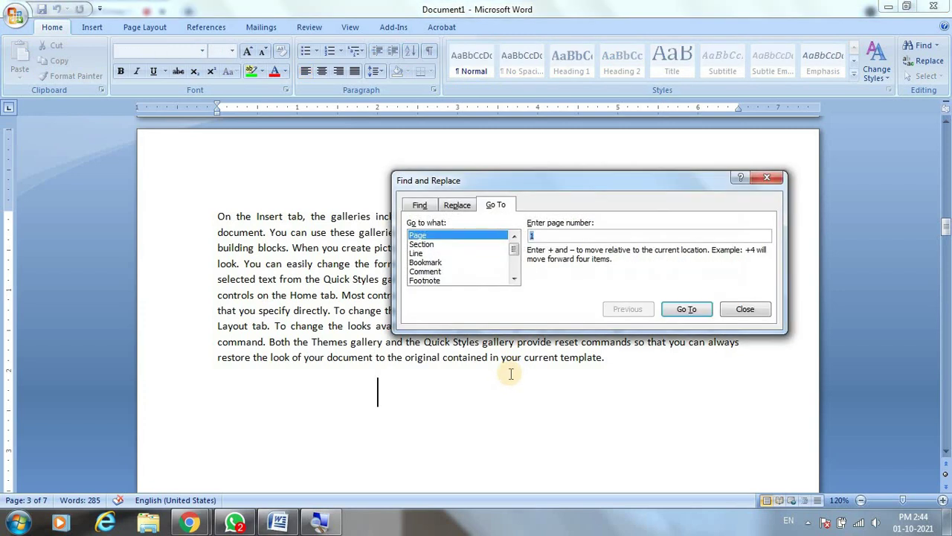
{"action": "left_click", "coordinate": [705, 313]}
{"action": "left_click", "coordinate": [744, 308]}
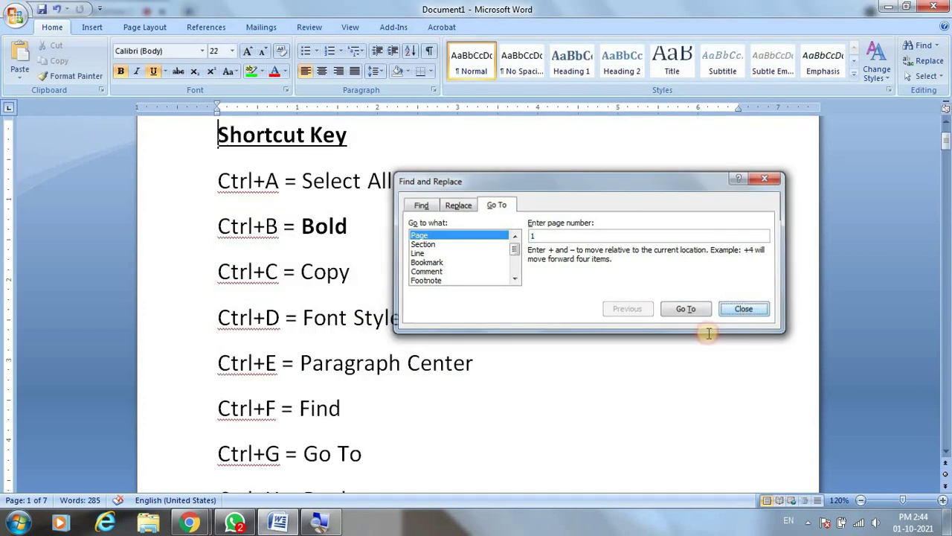
Select part of the 'Ctrl+K = Hyperlink' entry, then move down to page 3
{"action": "scroll", "coordinate": [393, 298], "scroll_direction": "down", "scroll_amount": 2}
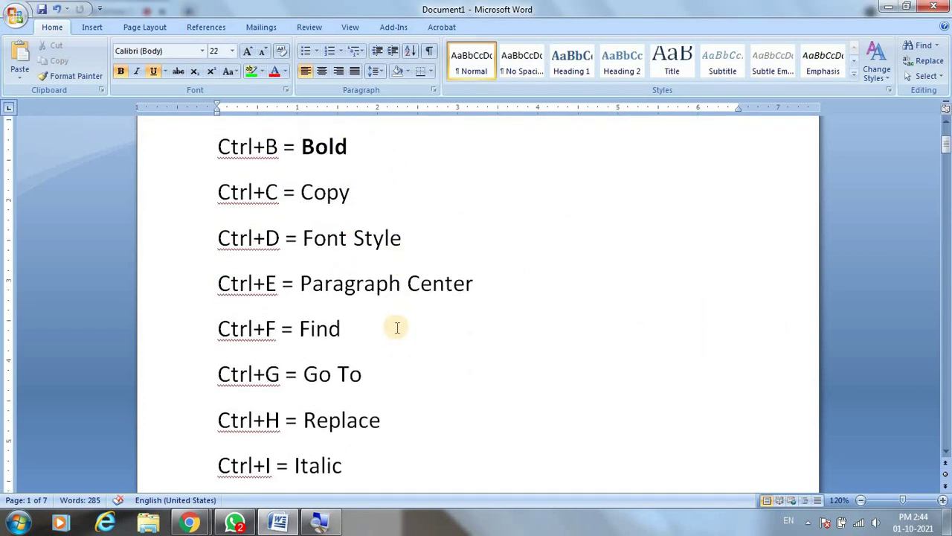
{"action": "scroll", "coordinate": [393, 325], "scroll_direction": "down", "scroll_amount": 3}
{"action": "scroll", "coordinate": [336, 328], "scroll_direction": "down", "scroll_amount": 1}
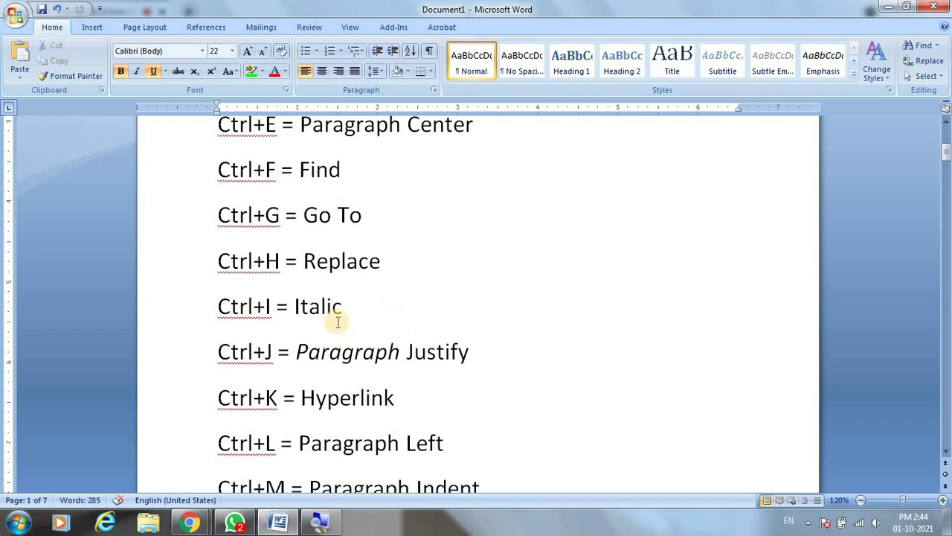
{"action": "scroll", "coordinate": [319, 310], "scroll_direction": "down", "scroll_amount": 1}
{"action": "scroll", "coordinate": [314, 305], "scroll_direction": "down", "scroll_amount": 2}
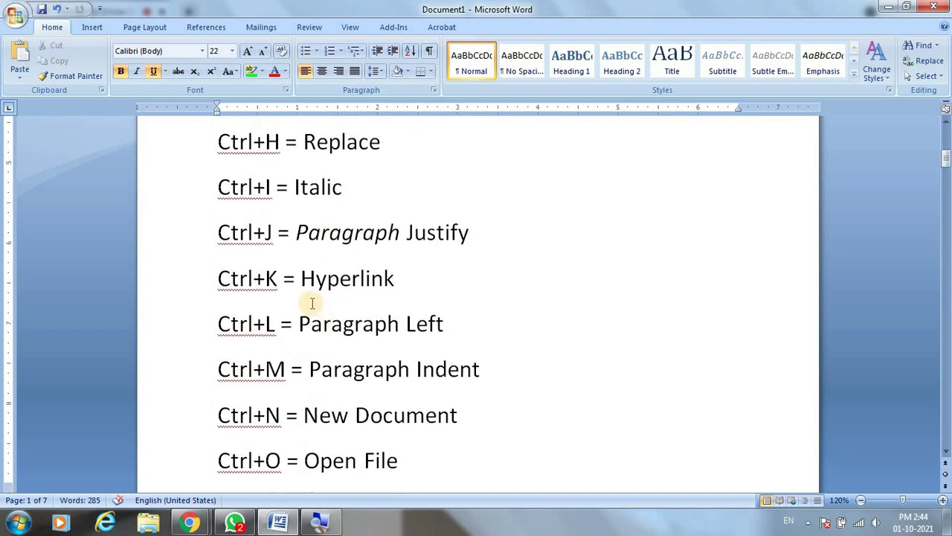
{"action": "left_click_drag", "start_coordinate": [218, 279], "coordinate": [393, 278]}
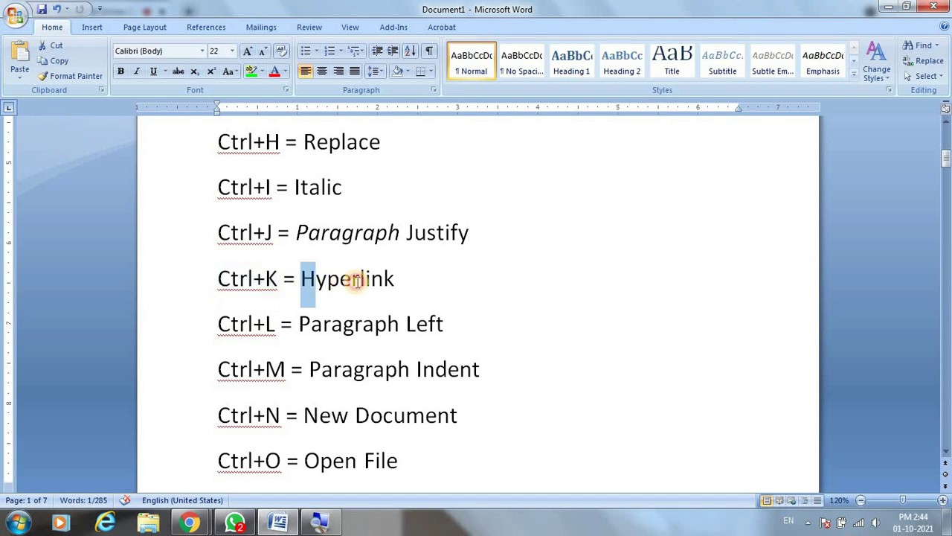
{"action": "left_click_drag", "start_coordinate": [946, 158], "coordinate": [921, 240]}
Insert a page break after the paragraph and type 'Click Here to Download file'
{"action": "left_click", "coordinate": [518, 380]}
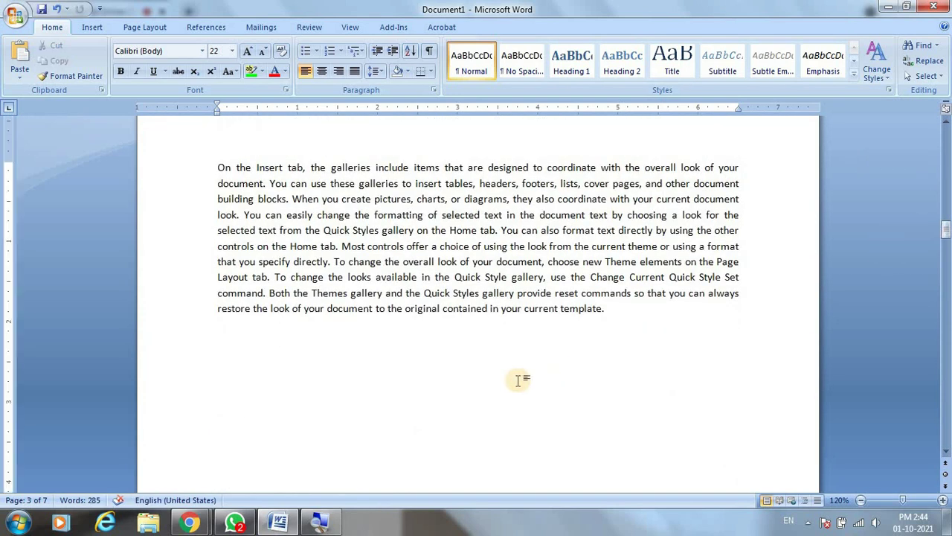
{"action": "key", "text": "ctrl+Return"}
{"action": "type", "text": "Click "}
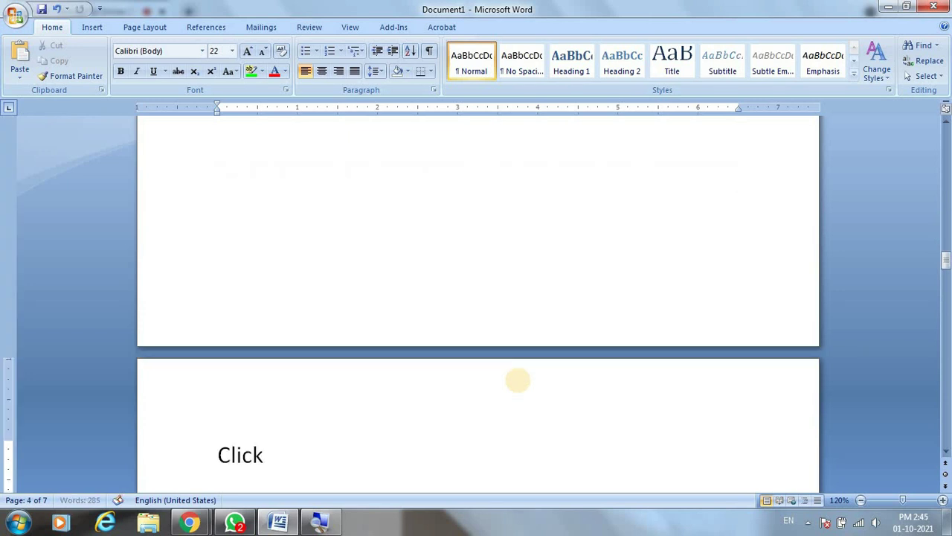
{"action": "type", "text": "Here"}
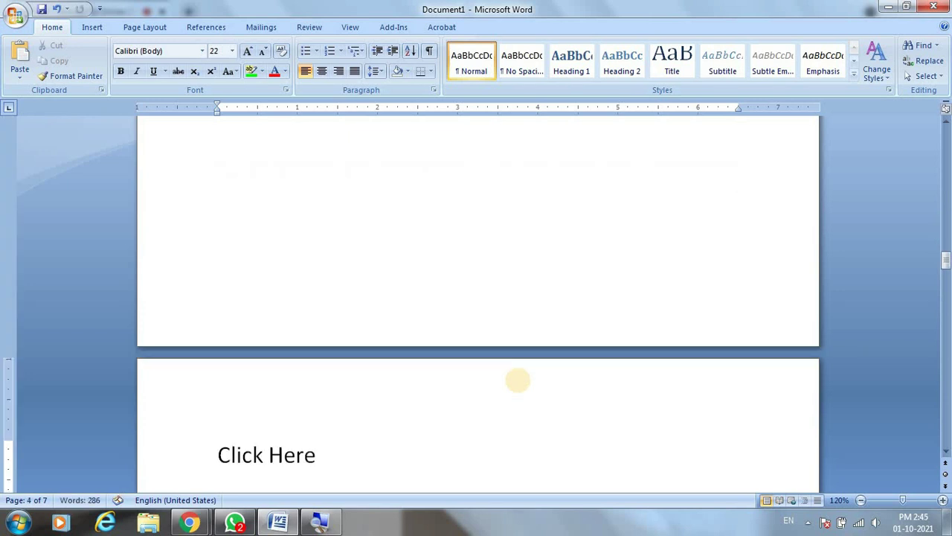
{"action": "type", "text": " to D"}
{"action": "key", "text": "BackSpace"}
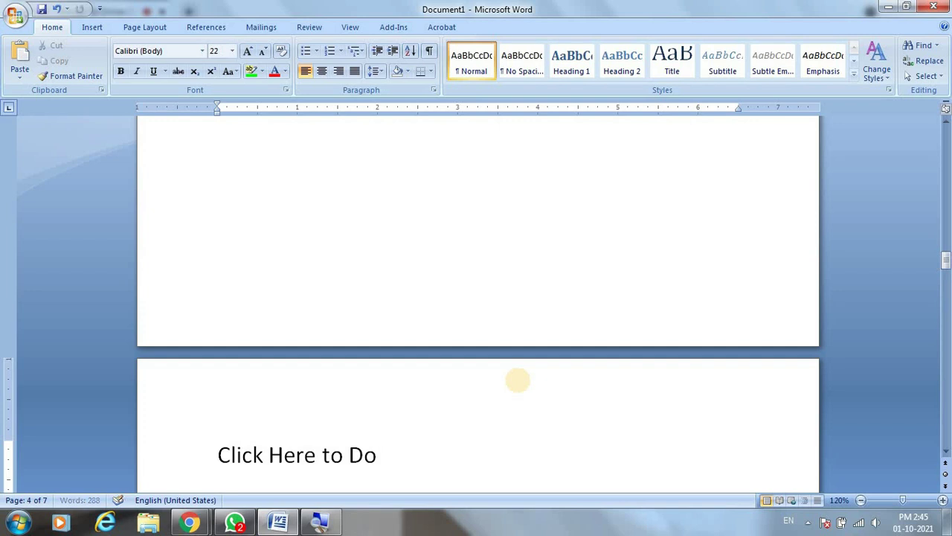
{"action": "type", "text": "wnload "}
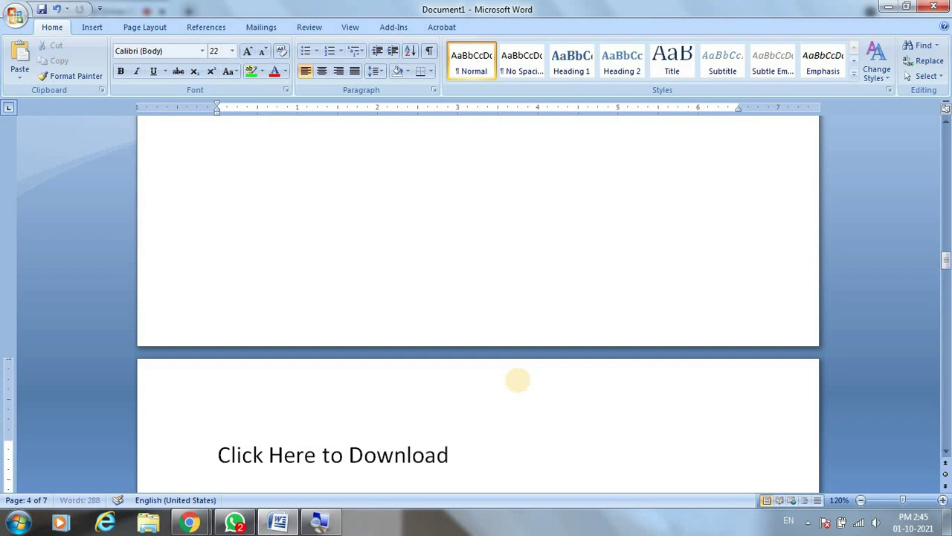
{"action": "type", "text": "file"}
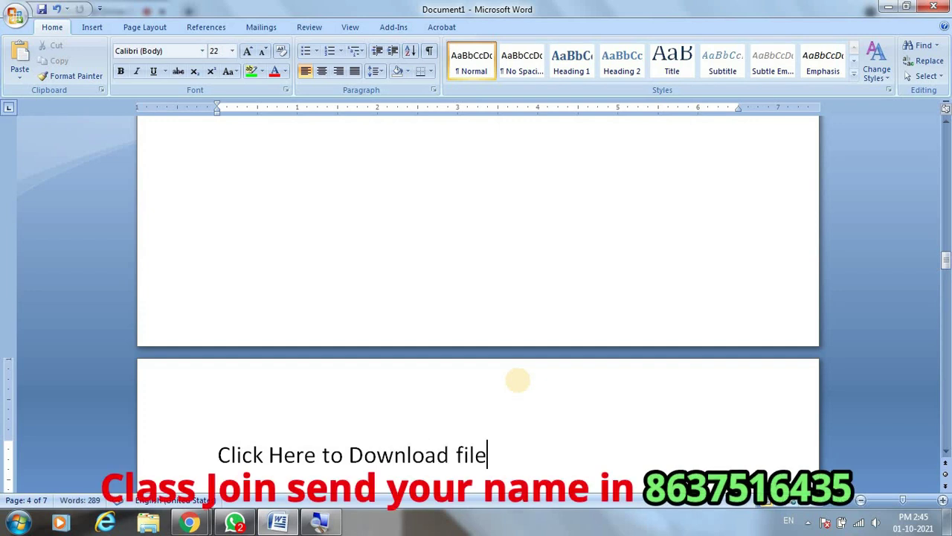
Select and then deselect 'Download file', then minimize Word
{"action": "scroll", "coordinate": [528, 381], "scroll_direction": "down", "scroll_amount": 2}
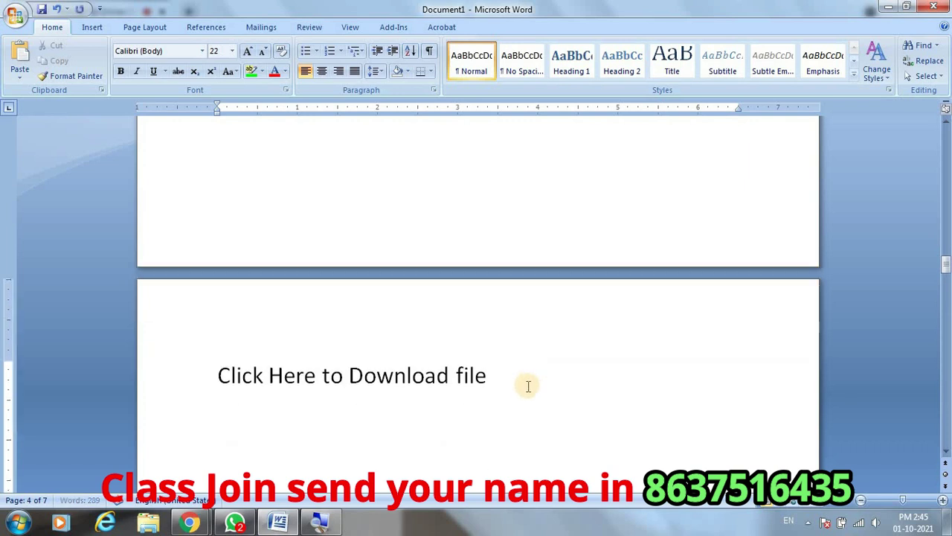
{"action": "scroll", "coordinate": [528, 383], "scroll_direction": "down", "scroll_amount": 2}
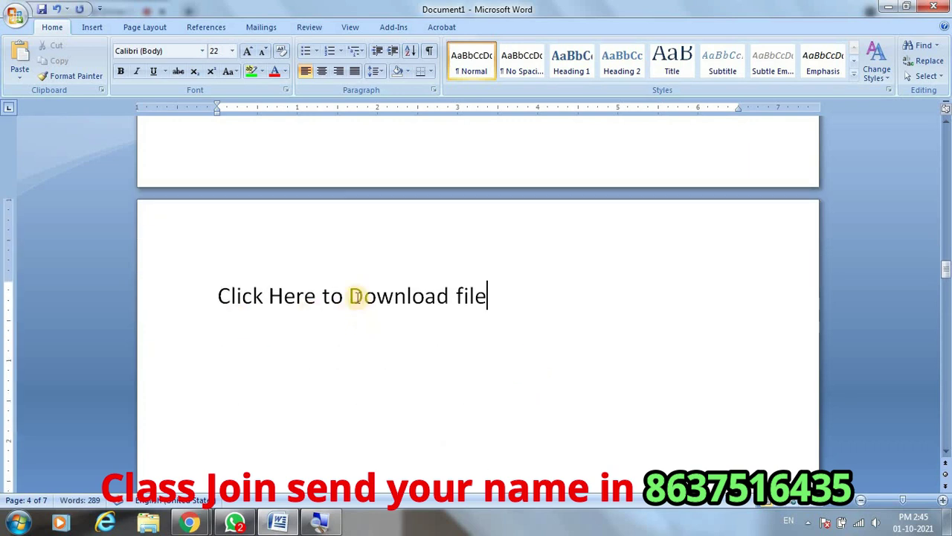
{"action": "left_click_drag", "start_coordinate": [351, 295], "coordinate": [466, 318]}
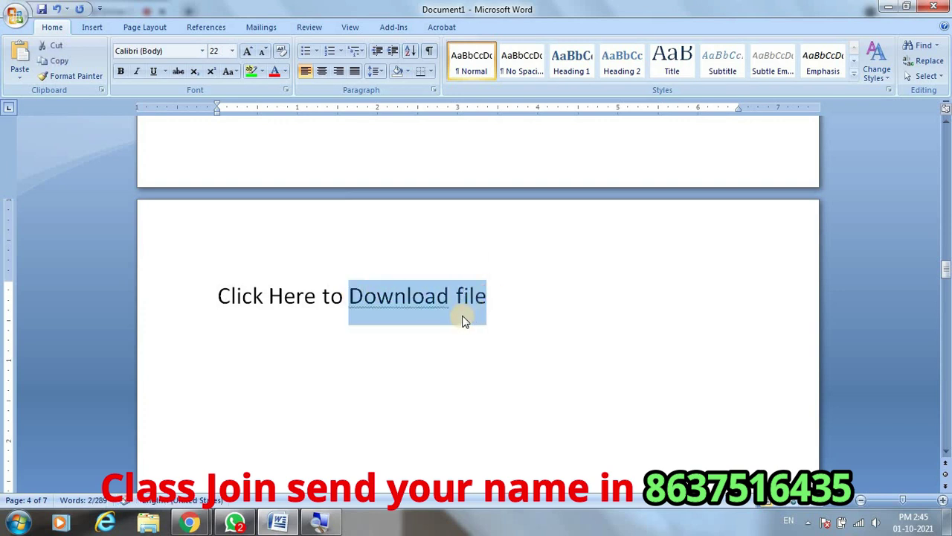
{"action": "left_click", "coordinate": [454, 296]}
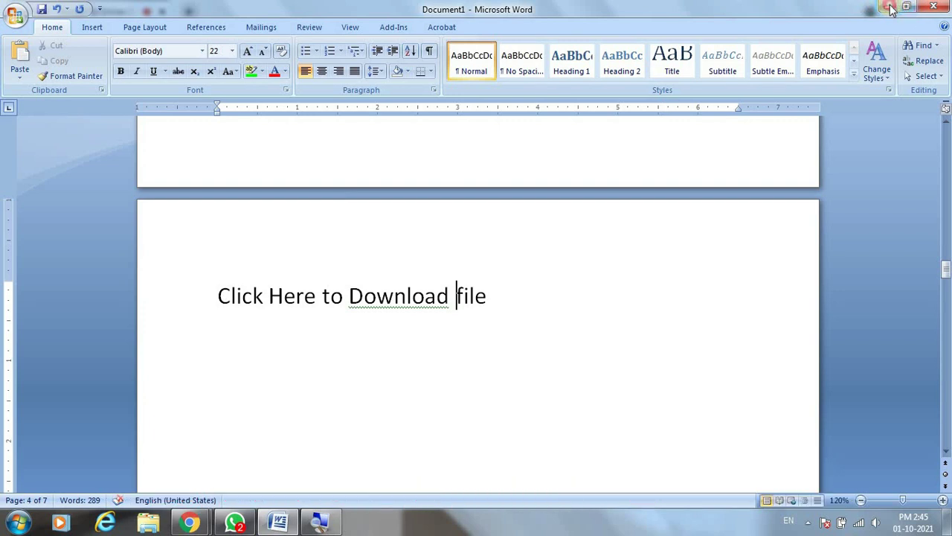
{"action": "left_click", "coordinate": [889, 6]}
Minimize the Meet window, select the Class XI Answer Sheet desktop file, and return to Word
{"action": "left_click", "coordinate": [892, 6]}
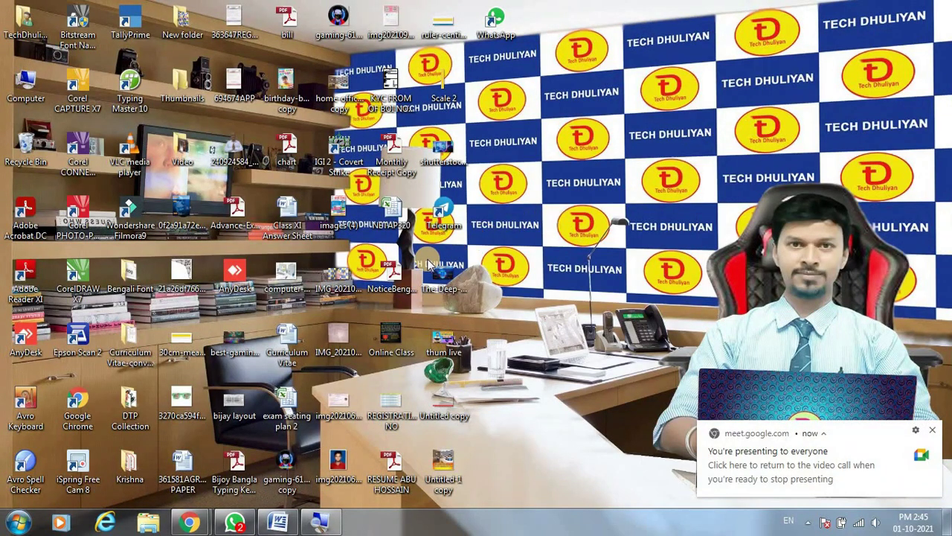
{"action": "left_click", "coordinate": [288, 210]}
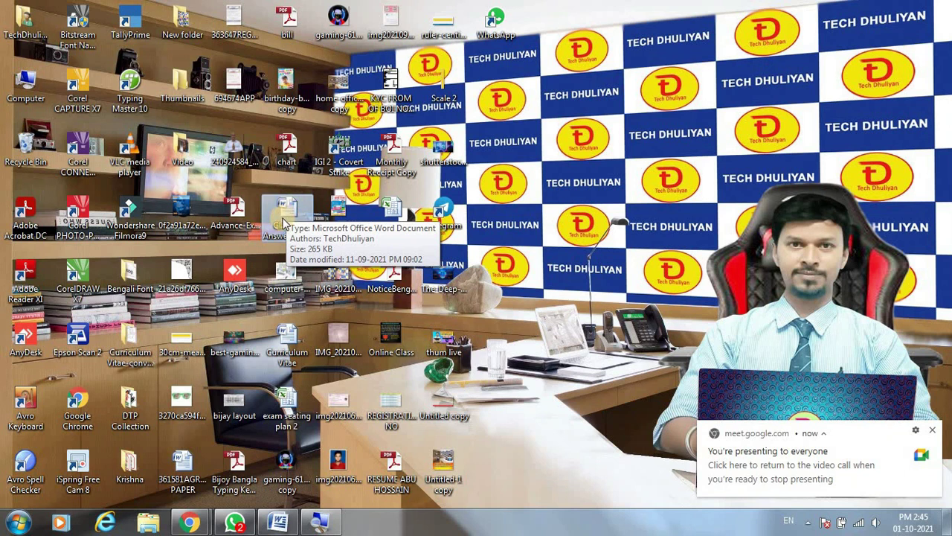
{"action": "left_click", "coordinate": [278, 523]}
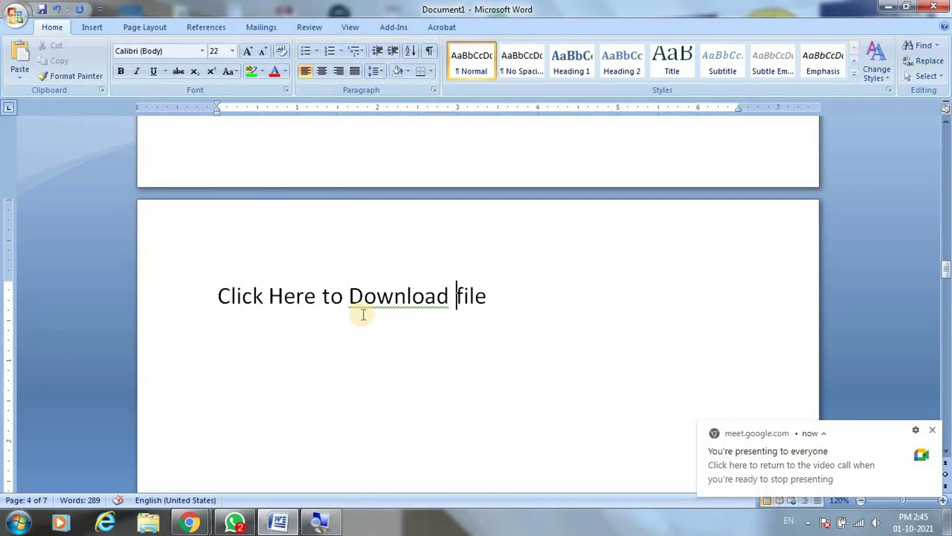
Select 'Download file', open Insert Hyperlink with Ctrl+K, and browse to the Desktop
{"action": "left_click_drag", "start_coordinate": [357, 296], "coordinate": [473, 295]}
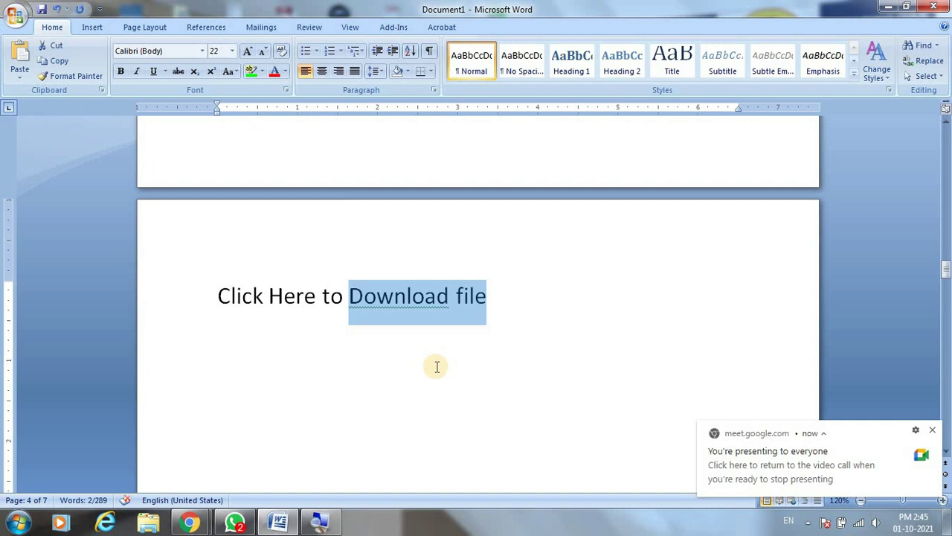
{"action": "key", "text": "ctrl+k"}
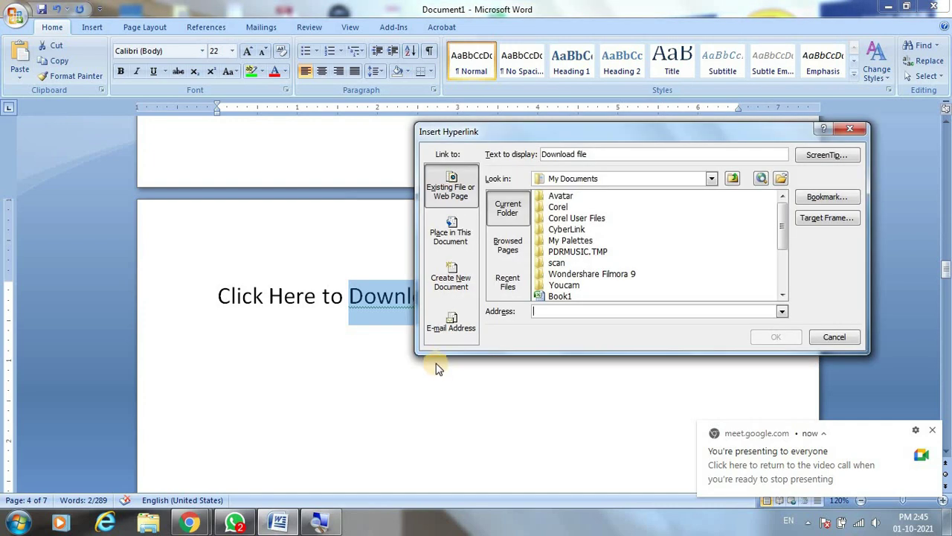
{"action": "mouse_move", "coordinate": [532, 130]}
{"action": "left_mouse_down"}
{"action": "mouse_move", "coordinate": [418, 57]}
{"action": "mouse_move", "coordinate": [336, 37]}
{"action": "left_mouse_up"}
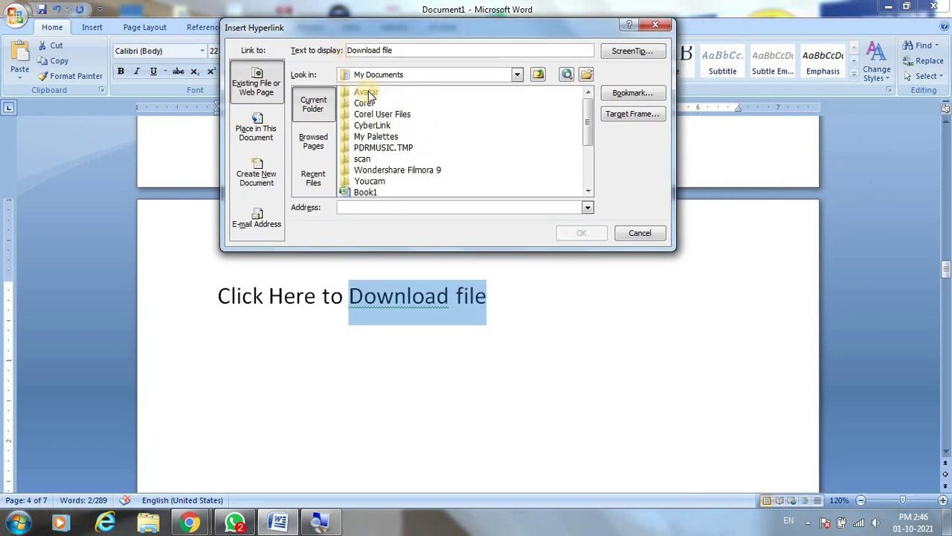
{"action": "left_click", "coordinate": [517, 75]}
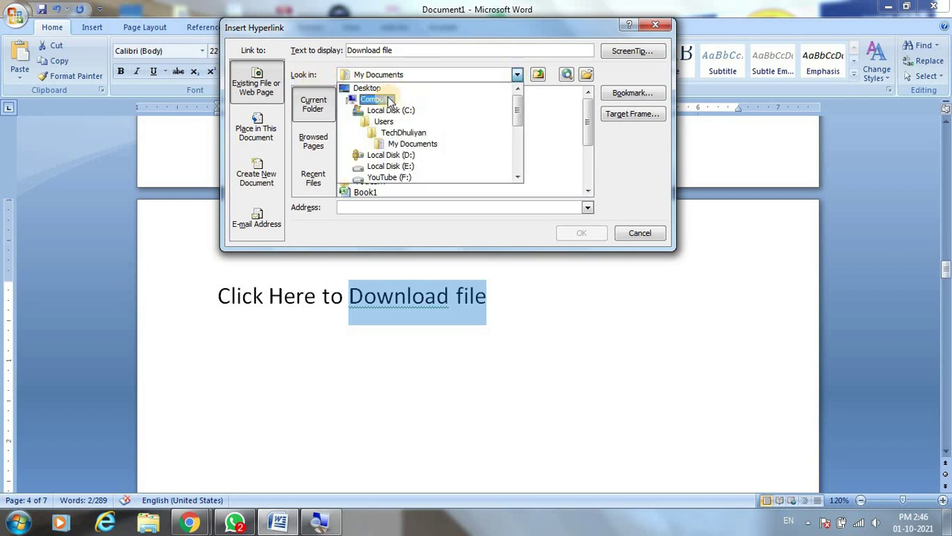
{"action": "left_click", "coordinate": [367, 88]}
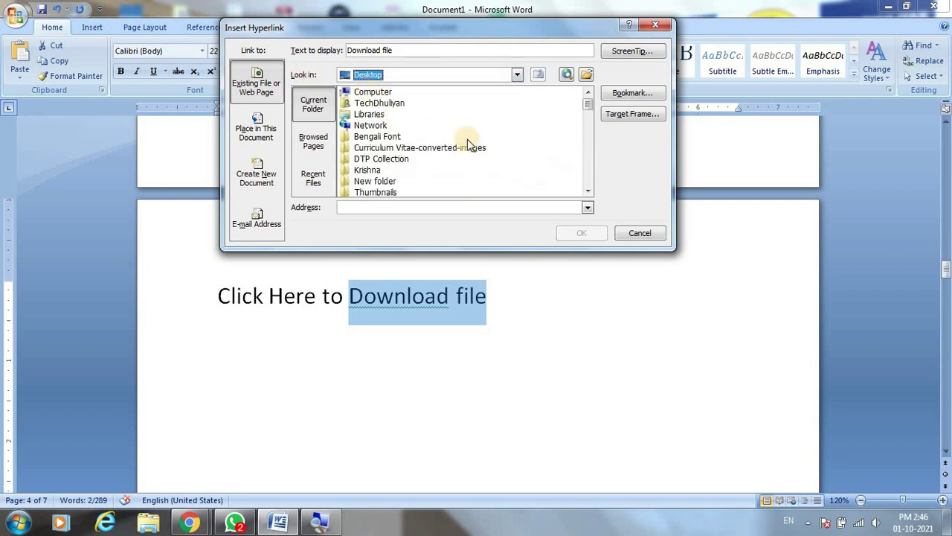
Choose Class XI Answer Sheet as the link target and confirm the hyperlink
{"action": "left_click", "coordinate": [587, 192]}
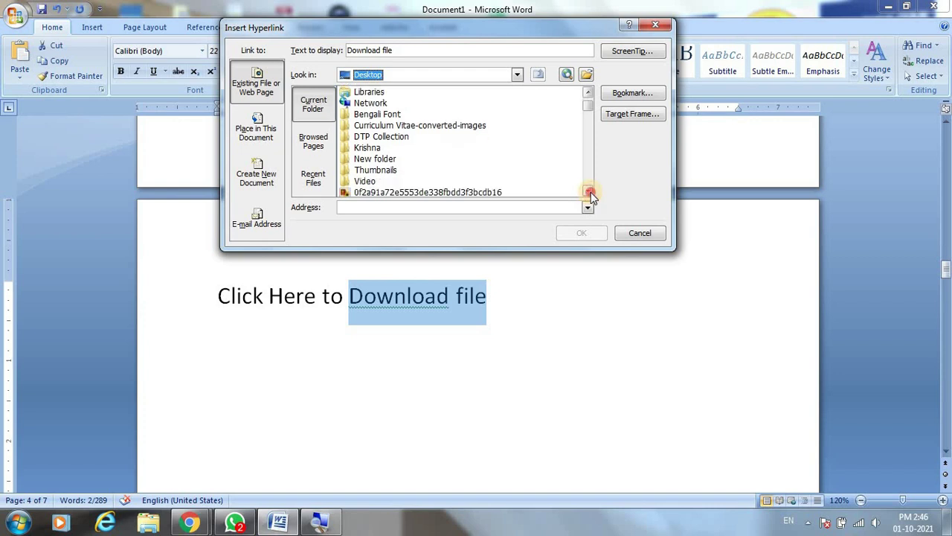
{"action": "left_click", "coordinate": [588, 192]}
{"action": "left_click", "coordinate": [588, 192]}
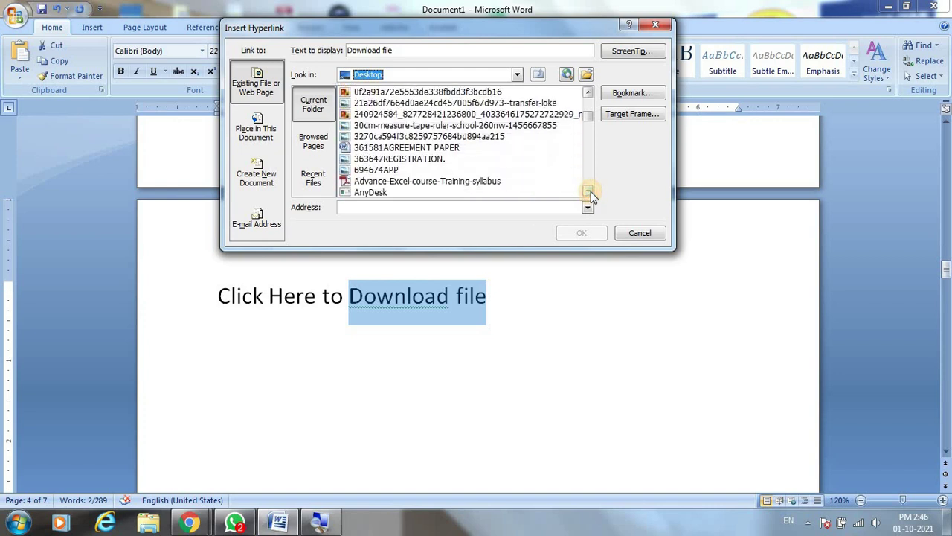
{"action": "left_click", "coordinate": [587, 191]}
{"action": "left_click", "coordinate": [588, 192]}
{"action": "left_click", "coordinate": [587, 192]}
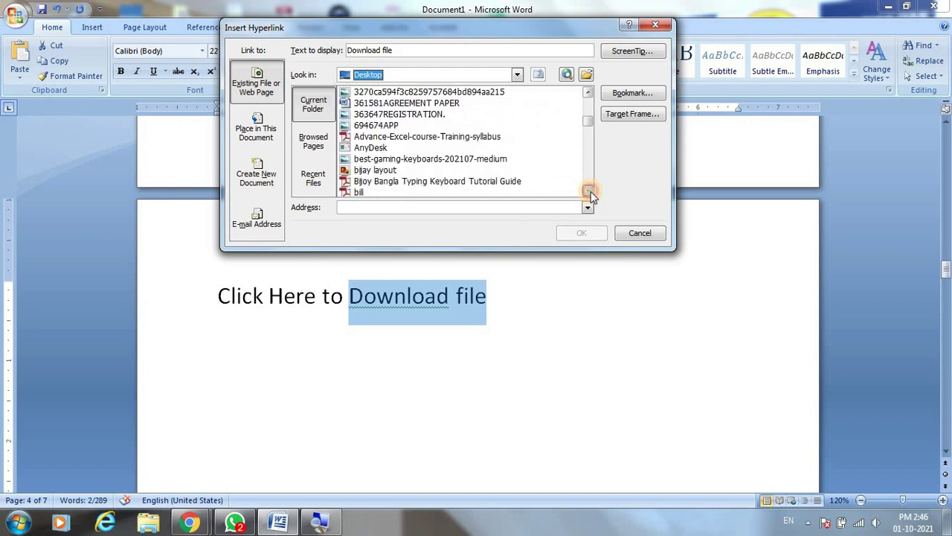
{"action": "left_click", "coordinate": [588, 192]}
{"action": "left_click", "coordinate": [588, 192]}
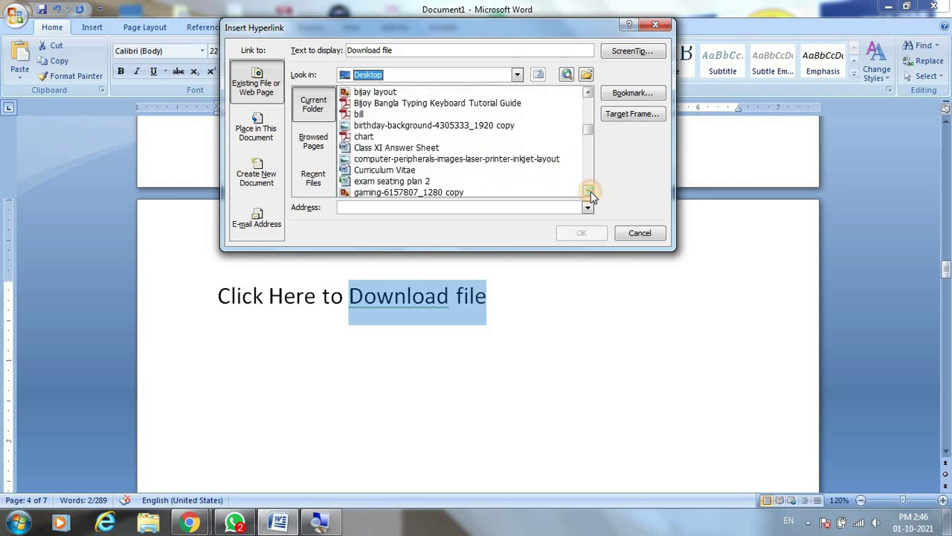
{"action": "left_click", "coordinate": [375, 148]}
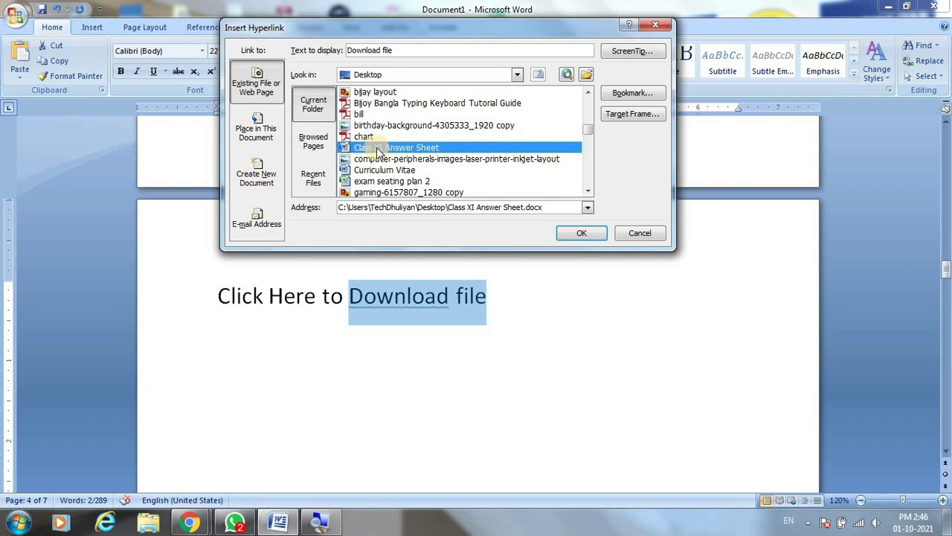
{"action": "left_click", "coordinate": [581, 233]}
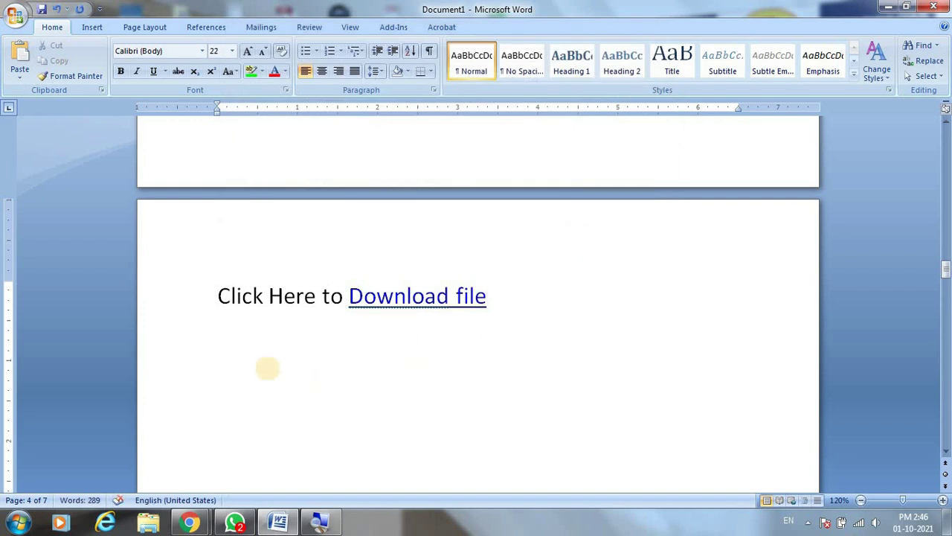
Follow the 'Download file' link and allow Class XI Answer Sheet to open
{"action": "left_click", "coordinate": [260, 354]}
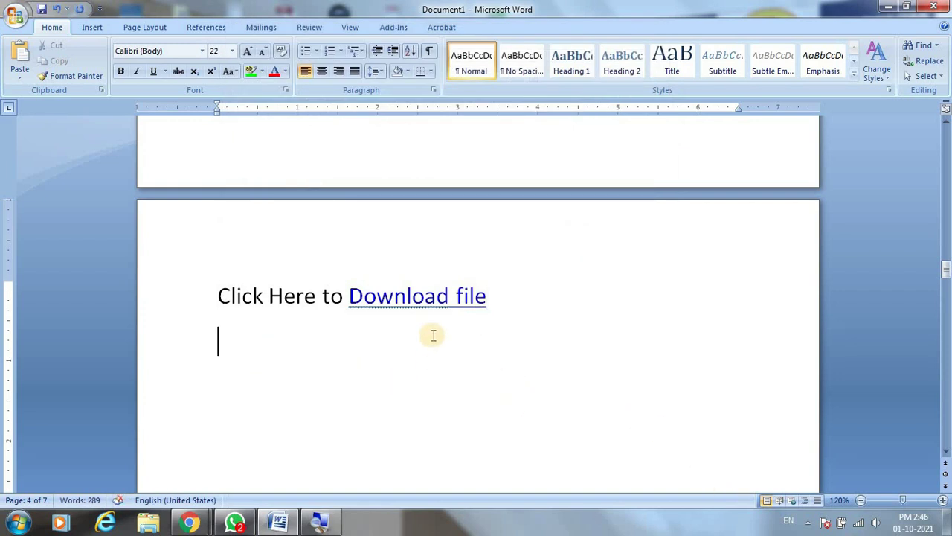
{"action": "left_click", "coordinate": [429, 297], "text": "ctrl"}
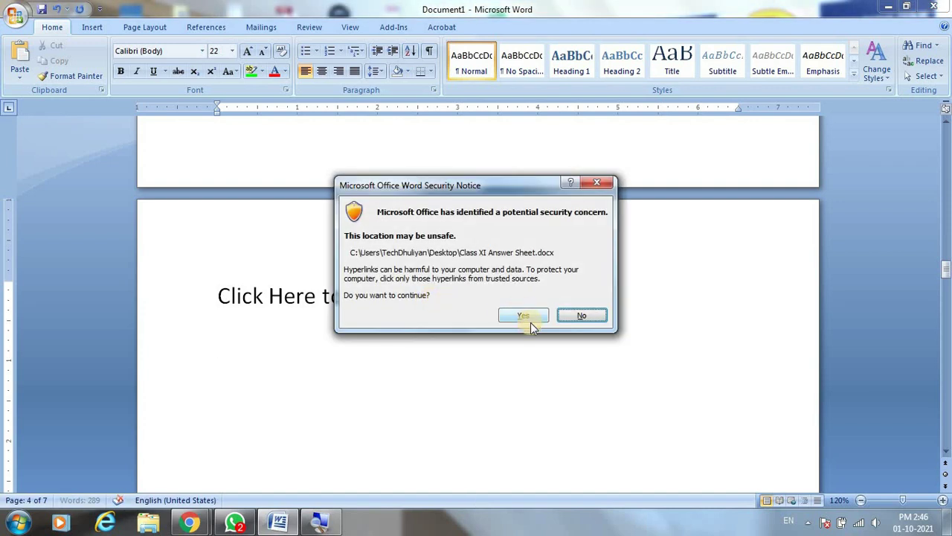
{"action": "left_click", "coordinate": [526, 316]}
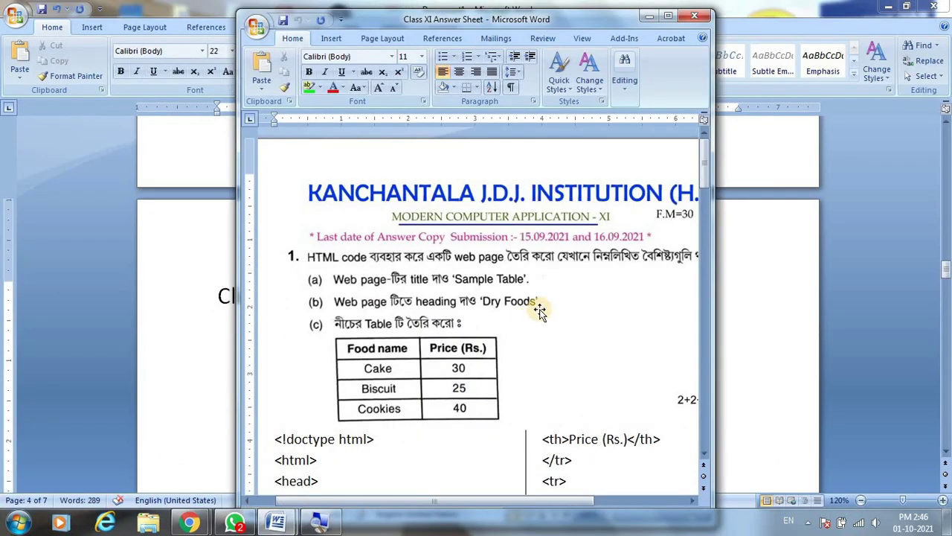
{"action": "scroll", "coordinate": [543, 309], "scroll_direction": "down", "scroll_amount": 2}
{"action": "scroll", "coordinate": [543, 309], "scroll_direction": "down", "scroll_amount": 4}
{"action": "scroll", "coordinate": [543, 309], "scroll_direction": "down", "scroll_amount": 2}
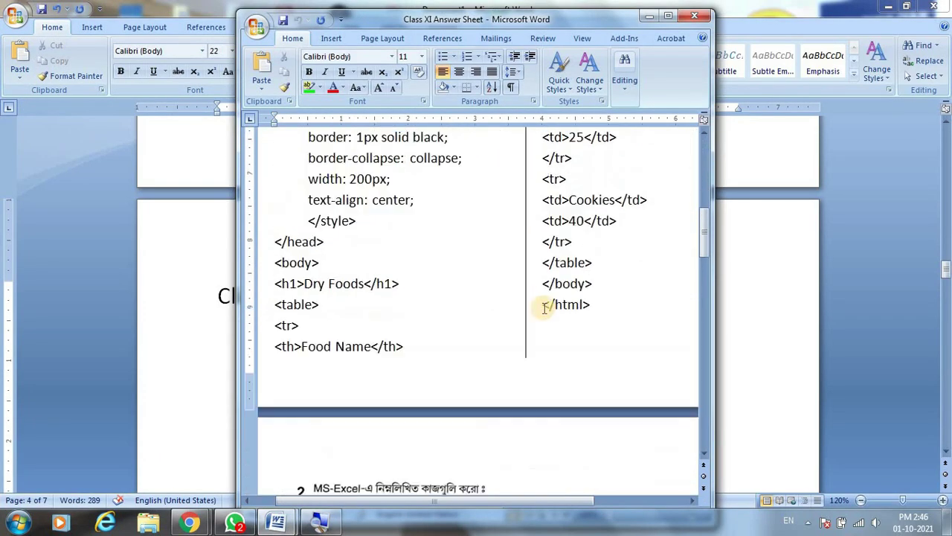
{"action": "scroll", "coordinate": [543, 308], "scroll_direction": "up", "scroll_amount": 5}
{"action": "scroll", "coordinate": [545, 309], "scroll_direction": "up", "scroll_amount": 3}
{"action": "scroll", "coordinate": [570, 256], "scroll_direction": "up", "scroll_amount": 2}
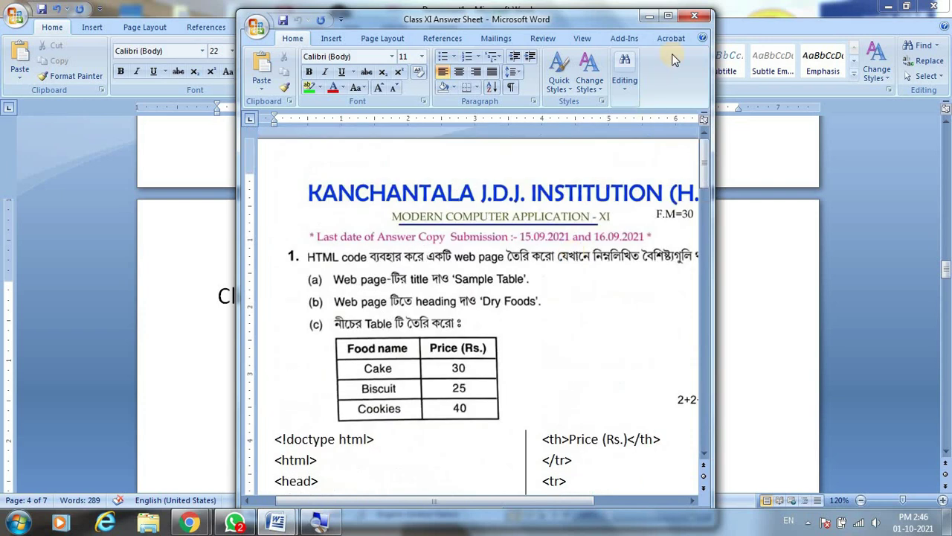
Maximize the answer sheet window and scroll through its questions and answers
{"action": "left_click", "coordinate": [668, 16]}
{"action": "scroll", "coordinate": [627, 319], "scroll_direction": "down", "scroll_amount": 6}
{"action": "scroll", "coordinate": [627, 324], "scroll_direction": "down", "scroll_amount": 5}
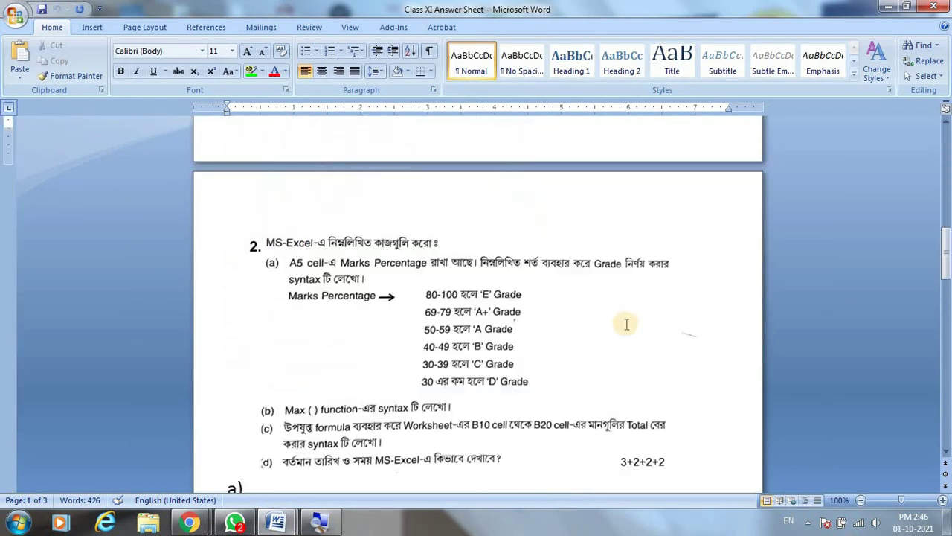
{"action": "scroll", "coordinate": [626, 324], "scroll_direction": "down", "scroll_amount": 5}
{"action": "scroll", "coordinate": [655, 308], "scroll_direction": "down", "scroll_amount": 5}
{"action": "scroll", "coordinate": [669, 290], "scroll_direction": "down", "scroll_amount": 5}
{"action": "scroll", "coordinate": [687, 264], "scroll_direction": "down", "scroll_amount": 3}
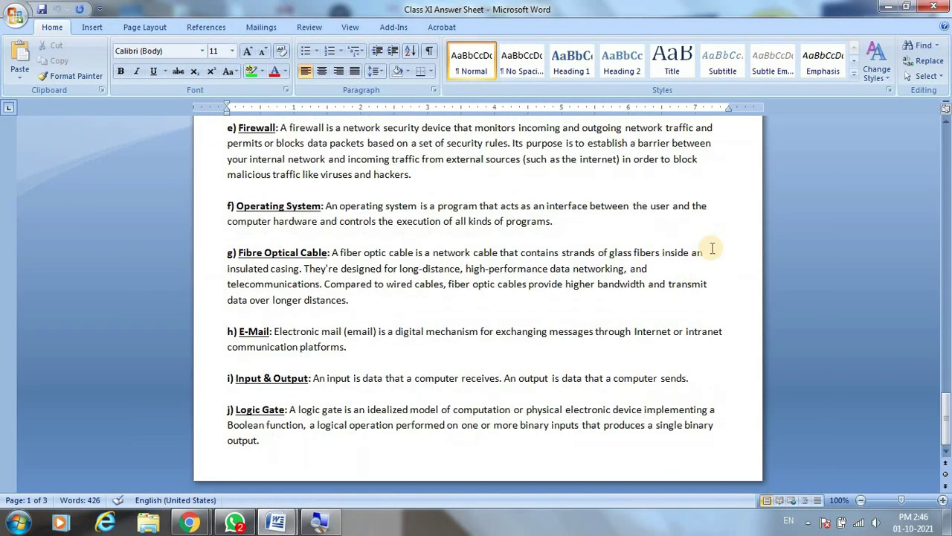
{"action": "scroll", "coordinate": [711, 248], "scroll_direction": "up", "scroll_amount": 2}
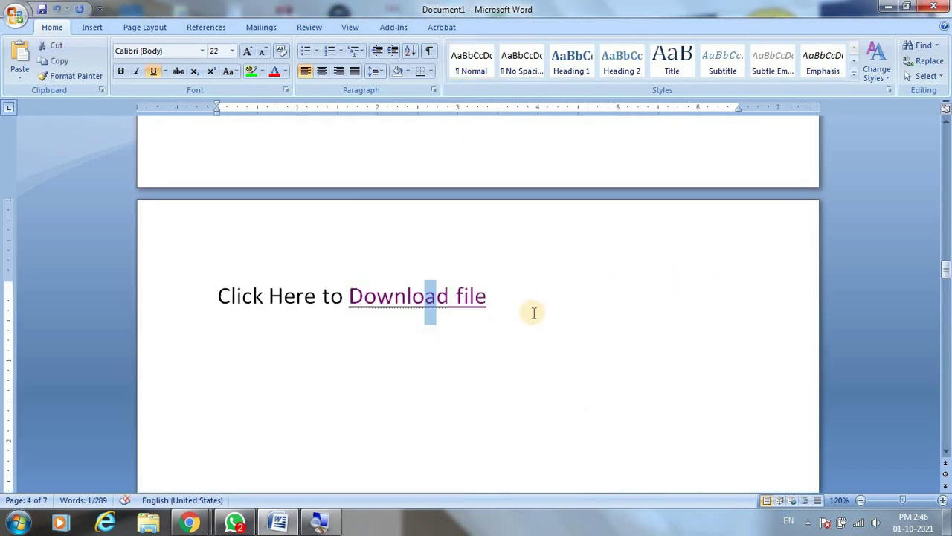
Select 'K = Hyperlink' on the Ctrl+K line, then bring up Chrome's open windows
{"action": "left_click", "coordinate": [533, 312]}
{"action": "scroll", "coordinate": [543, 327], "scroll_direction": "up", "scroll_amount": 3}
{"action": "scroll", "coordinate": [744, 325], "scroll_direction": "up", "scroll_amount": 3}
{"action": "scroll", "coordinate": [746, 329], "scroll_direction": "up", "scroll_amount": 2}
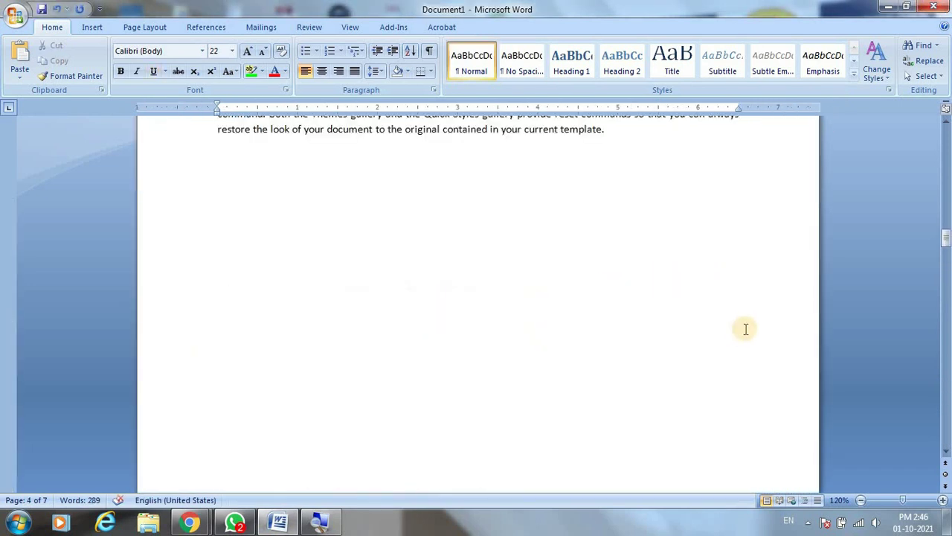
{"action": "scroll", "coordinate": [746, 328], "scroll_direction": "up", "scroll_amount": 4}
{"action": "scroll", "coordinate": [745, 329], "scroll_direction": "up", "scroll_amount": 4}
{"action": "scroll", "coordinate": [745, 329], "scroll_direction": "up", "scroll_amount": 3}
{"action": "scroll", "coordinate": [745, 328], "scroll_direction": "up", "scroll_amount": 3}
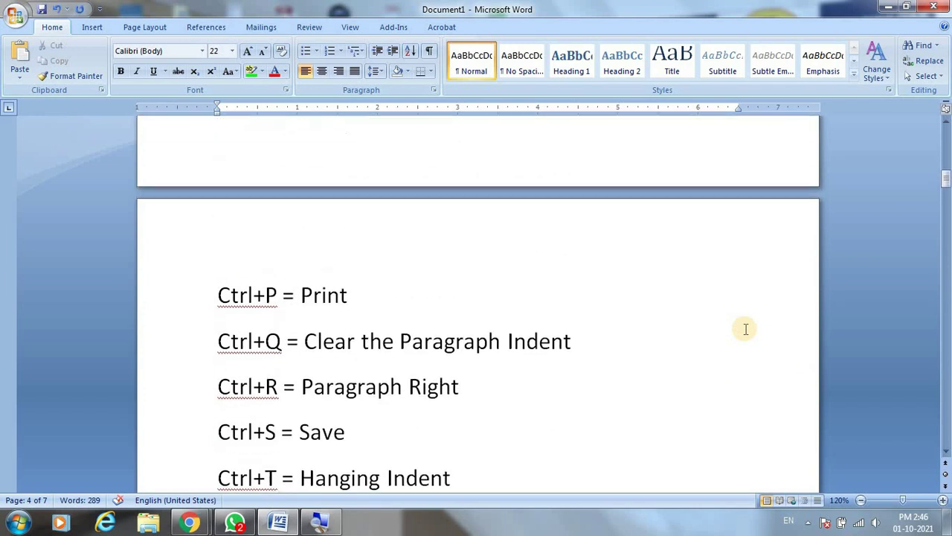
{"action": "scroll", "coordinate": [745, 329], "scroll_direction": "up", "scroll_amount": 5}
{"action": "scroll", "coordinate": [743, 327], "scroll_direction": "up", "scroll_amount": 4}
{"action": "scroll", "coordinate": [741, 328], "scroll_direction": "up", "scroll_amount": 1}
{"action": "scroll", "coordinate": [734, 336], "scroll_direction": "down", "scroll_amount": 4}
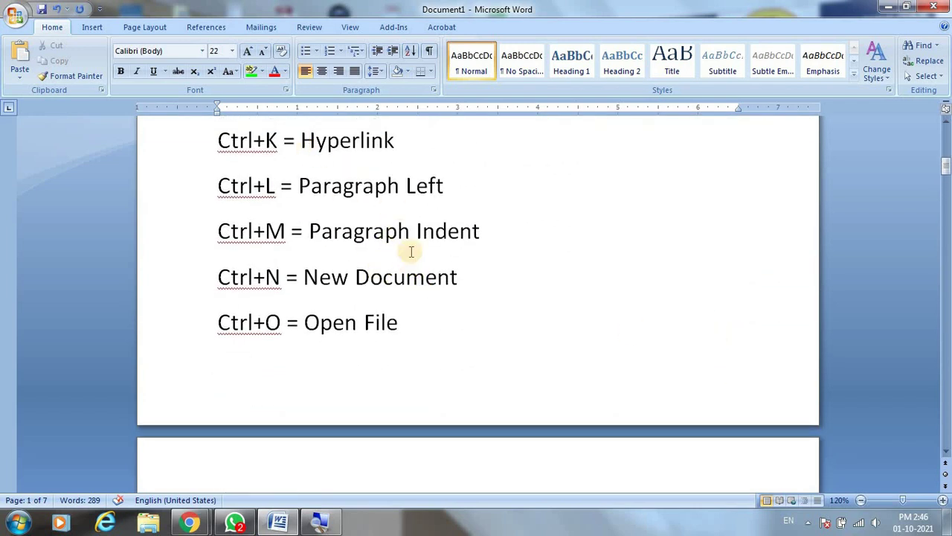
{"action": "left_click_drag", "start_coordinate": [395, 145], "coordinate": [266, 146]}
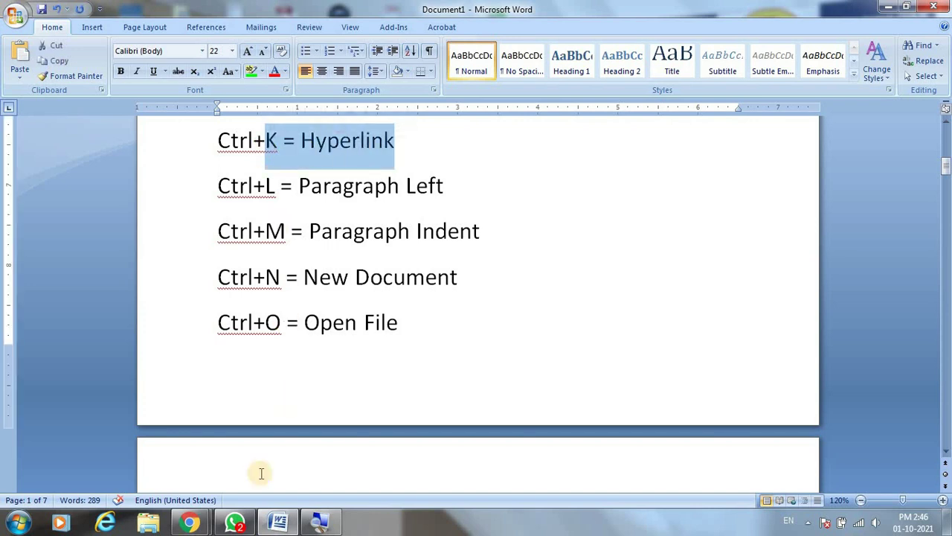
{"action": "left_click", "coordinate": [190, 523]}
In Chrome, open a new tab and search Google for 'charles babbage'
{"action": "left_click", "coordinate": [122, 402]}
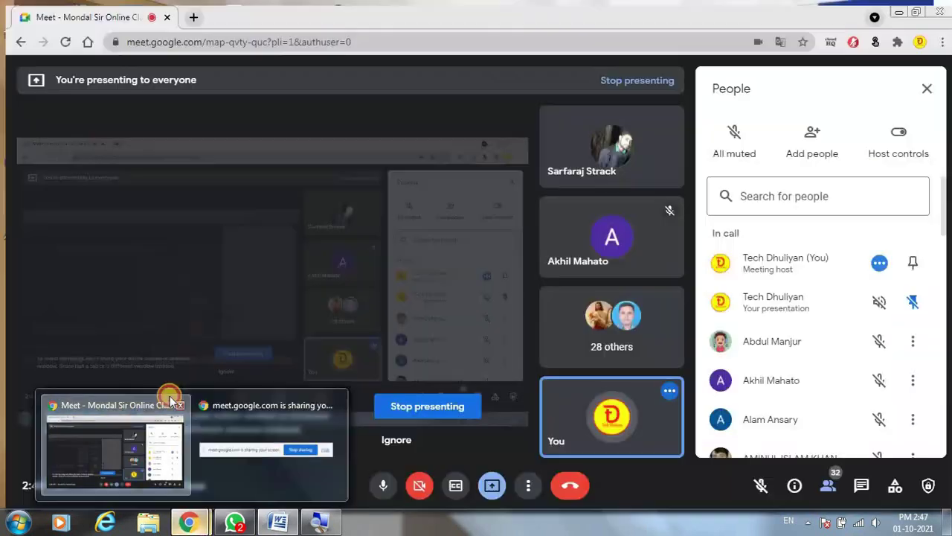
{"action": "left_click", "coordinate": [192, 13]}
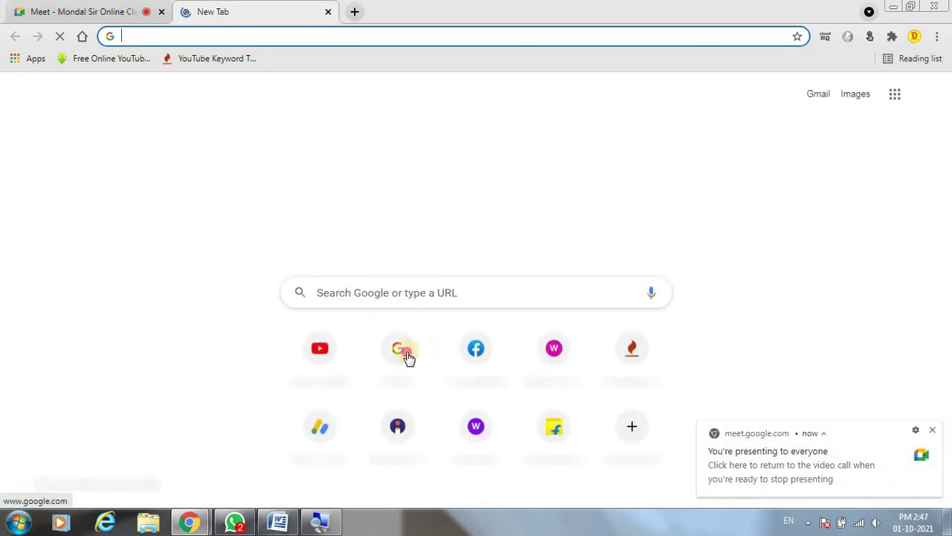
{"action": "left_click", "coordinate": [404, 355]}
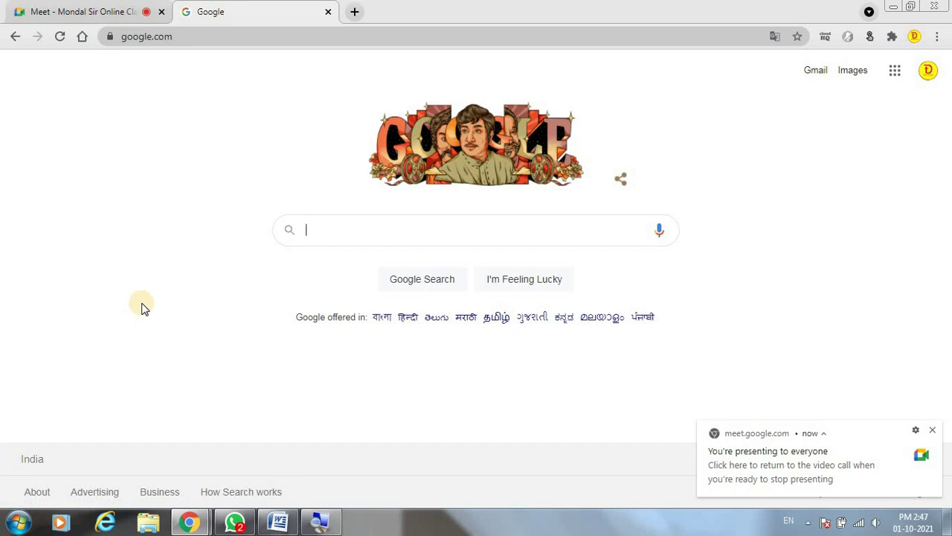
{"action": "type", "text": "char"}
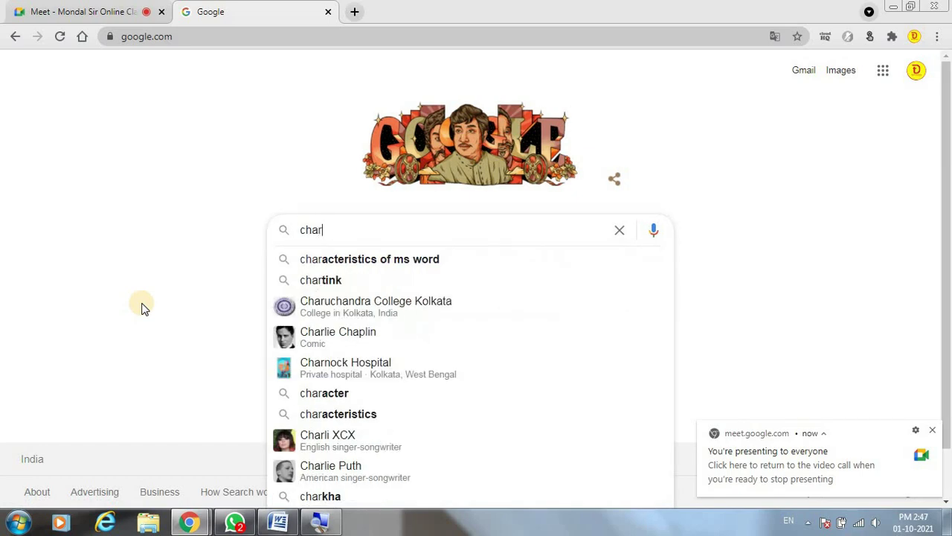
{"action": "type", "text": "se"}
{"action": "key", "text": "BackSpace"}
{"action": "key", "text": "BackSpace"}
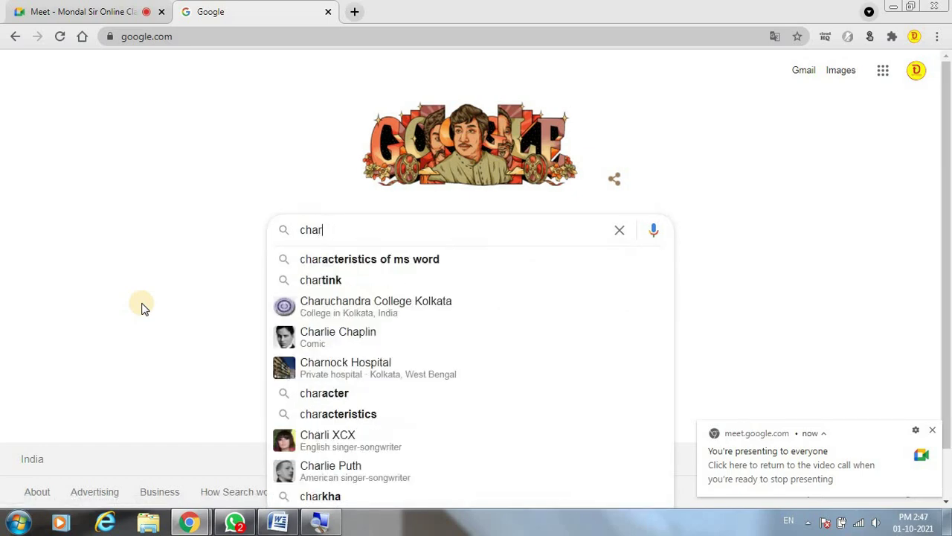
{"action": "type", "text": "lse"}
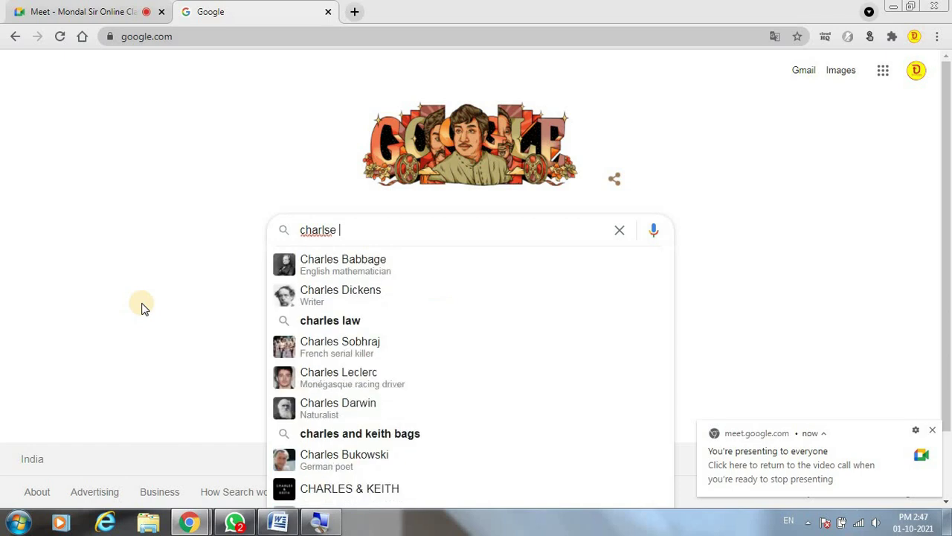
{"action": "left_click", "coordinate": [347, 265]}
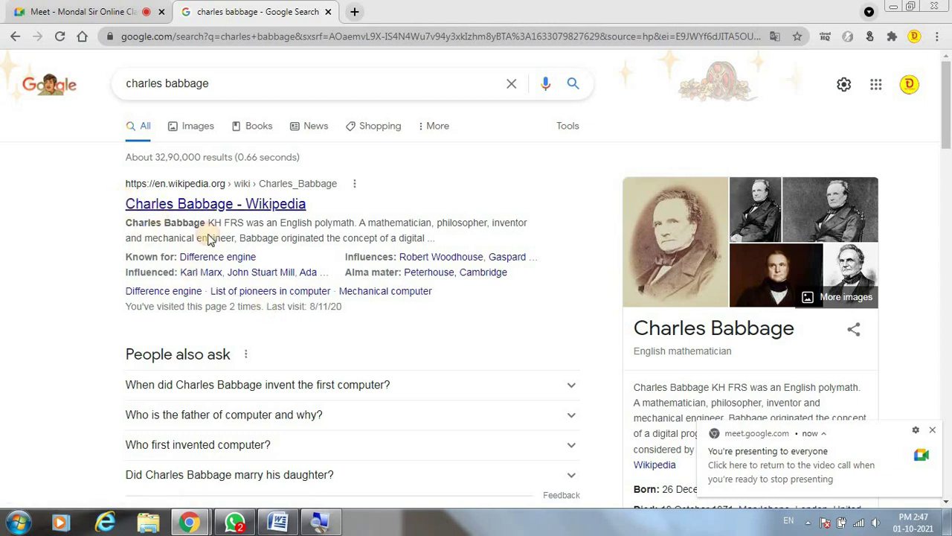
Copy the Wikipedia result's snippet and switch back to Word
{"action": "left_click_drag", "start_coordinate": [122, 180], "coordinate": [459, 285]}
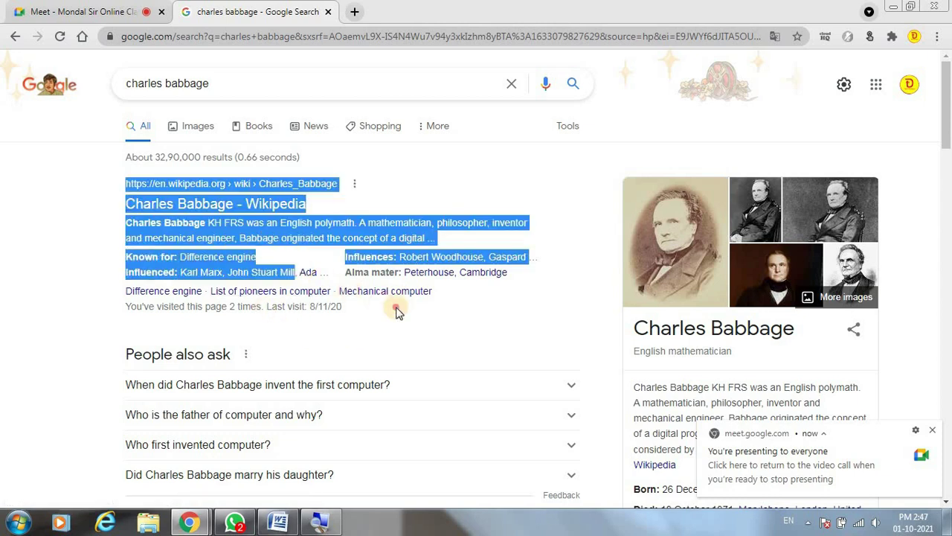
{"action": "right_click", "coordinate": [398, 234]}
{"action": "left_click", "coordinate": [411, 240]}
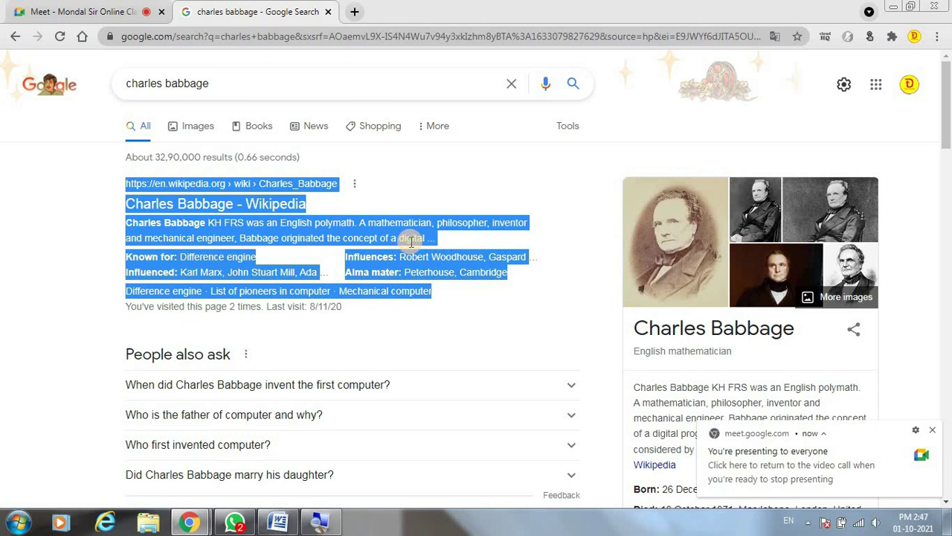
{"action": "left_click", "coordinate": [279, 522]}
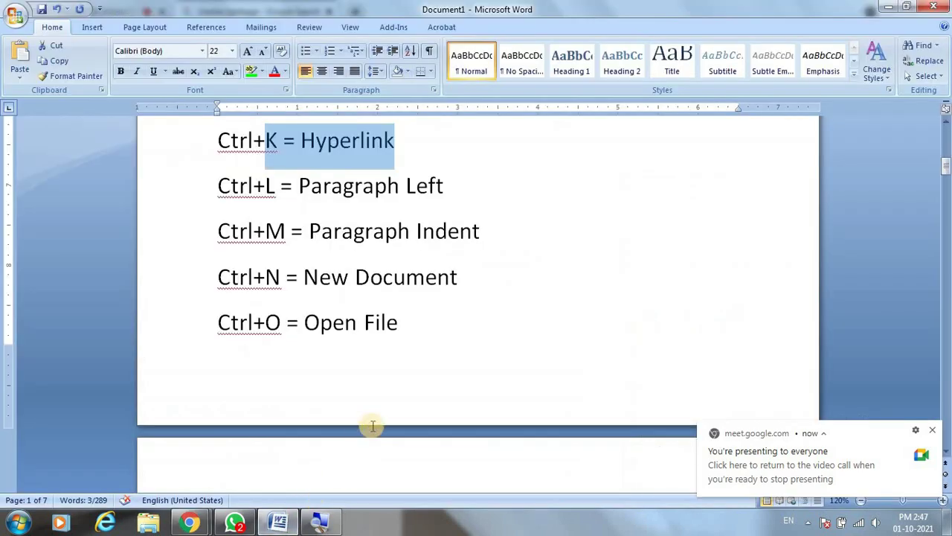
Paste the copied Charles Babbage snippet onto the empty page-3 line
{"action": "scroll", "coordinate": [373, 426], "scroll_direction": "down", "scroll_amount": 5}
{"action": "scroll", "coordinate": [371, 421], "scroll_direction": "down", "scroll_amount": 8}
{"action": "scroll", "coordinate": [372, 421], "scroll_direction": "down", "scroll_amount": 8}
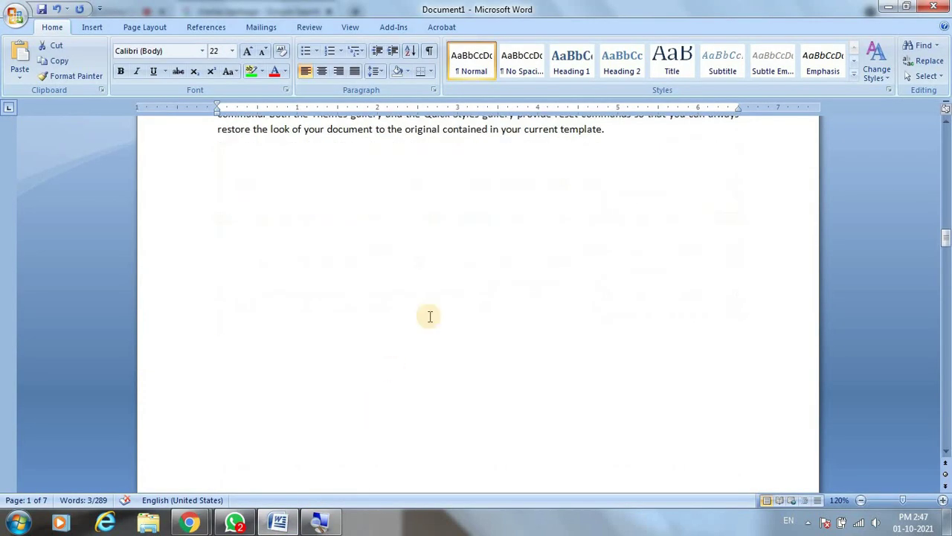
{"action": "left_click", "coordinate": [446, 294]}
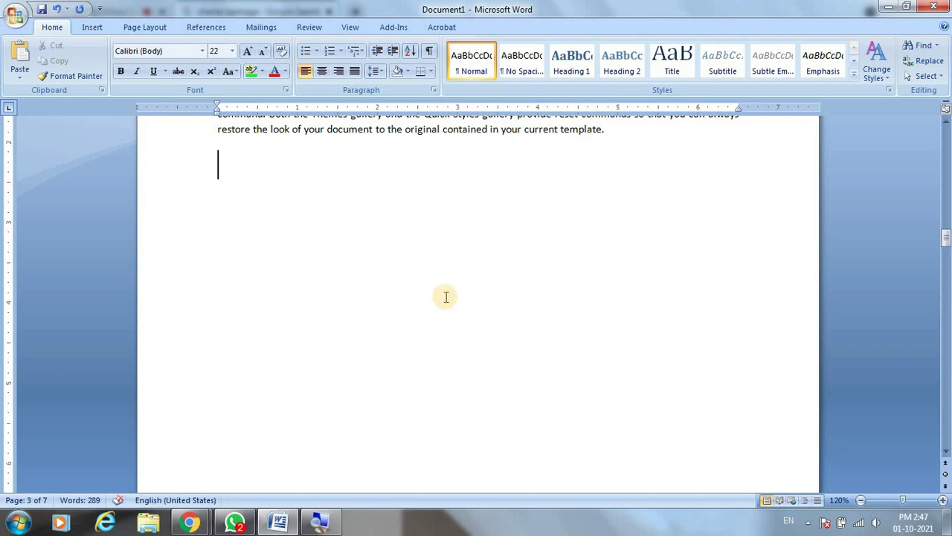
{"action": "key", "text": "ctrl+v"}
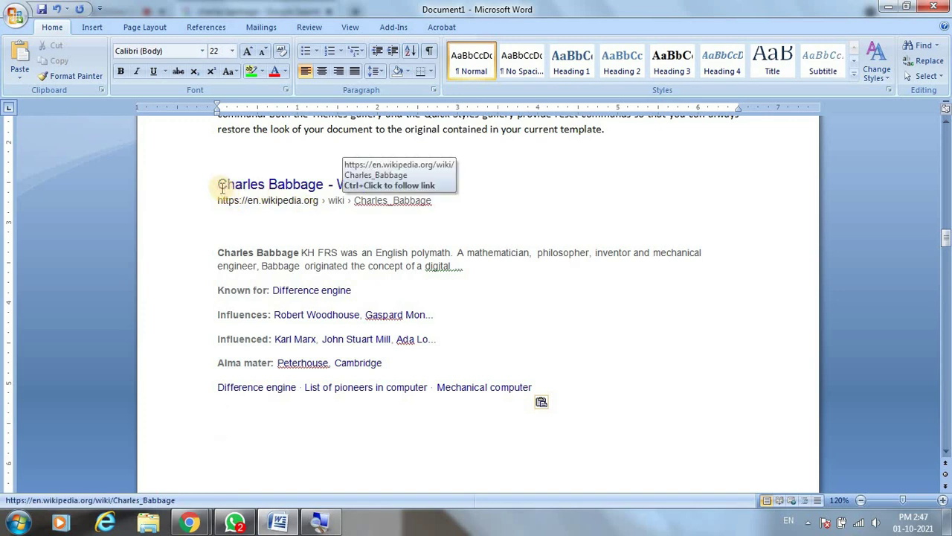
Follow the 'Charles Babbage - Wikipedia' heading link to the Wikipedia article
{"action": "left_click_drag", "start_coordinate": [217, 183], "coordinate": [409, 186]}
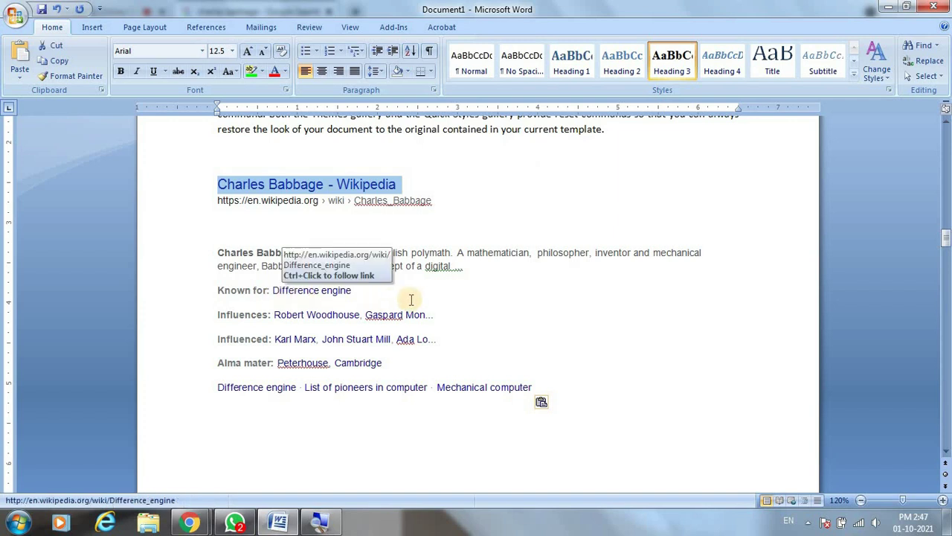
{"action": "left_click", "coordinate": [414, 235]}
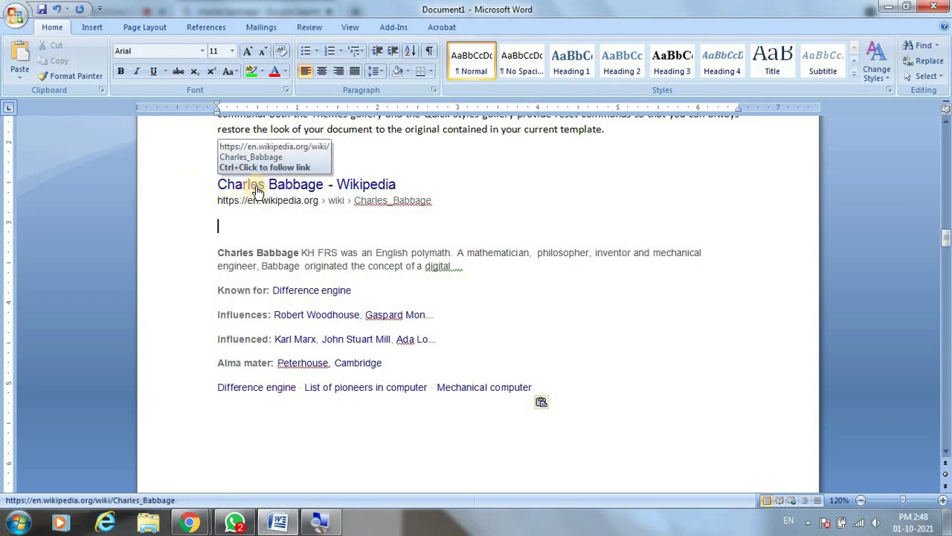
{"action": "left_click", "coordinate": [256, 192], "text": "ctrl"}
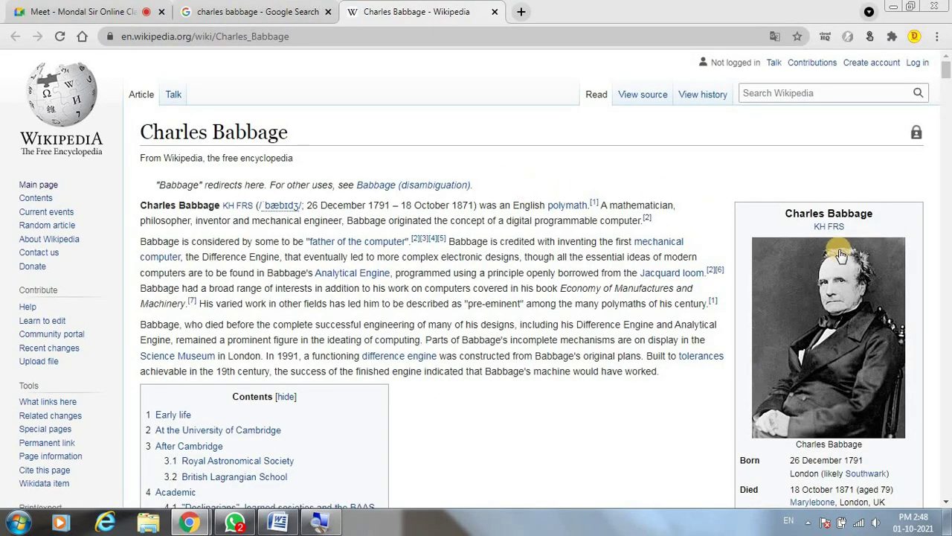
Scroll down through the Charles Babbage Wikipedia article
{"action": "scroll", "coordinate": [874, 333], "scroll_direction": "down", "scroll_amount": 3}
{"action": "scroll", "coordinate": [833, 389], "scroll_direction": "down", "scroll_amount": 3}
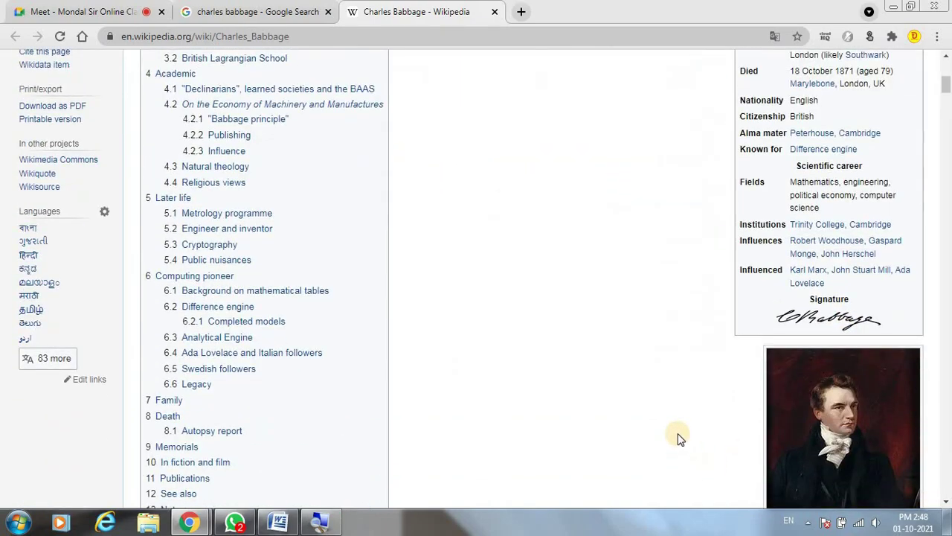
{"action": "scroll", "coordinate": [678, 434], "scroll_direction": "down", "scroll_amount": 5}
{"action": "scroll", "coordinate": [678, 433], "scroll_direction": "down", "scroll_amount": 5}
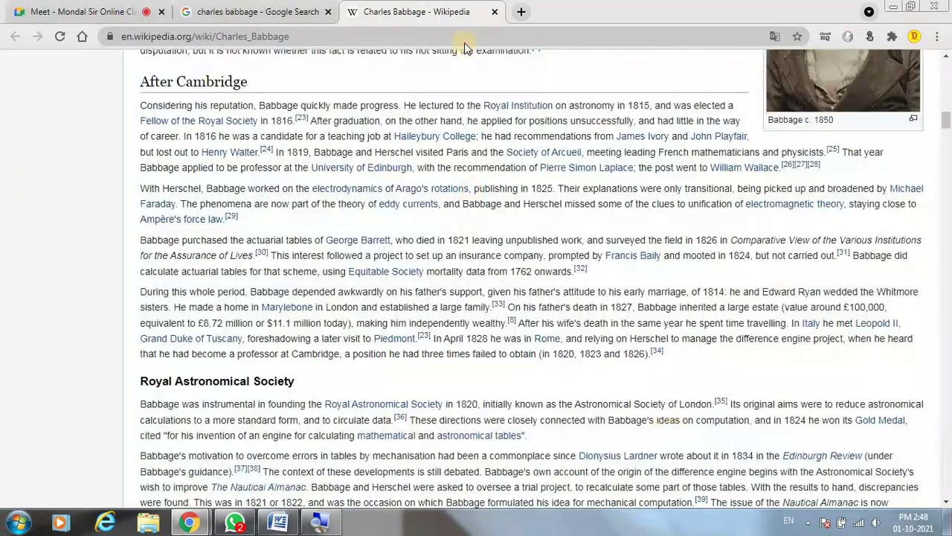
Close the Wikipedia article tab and switch back to the Word document
{"action": "left_click", "coordinate": [498, 15]}
{"action": "left_click", "coordinate": [459, 308]}
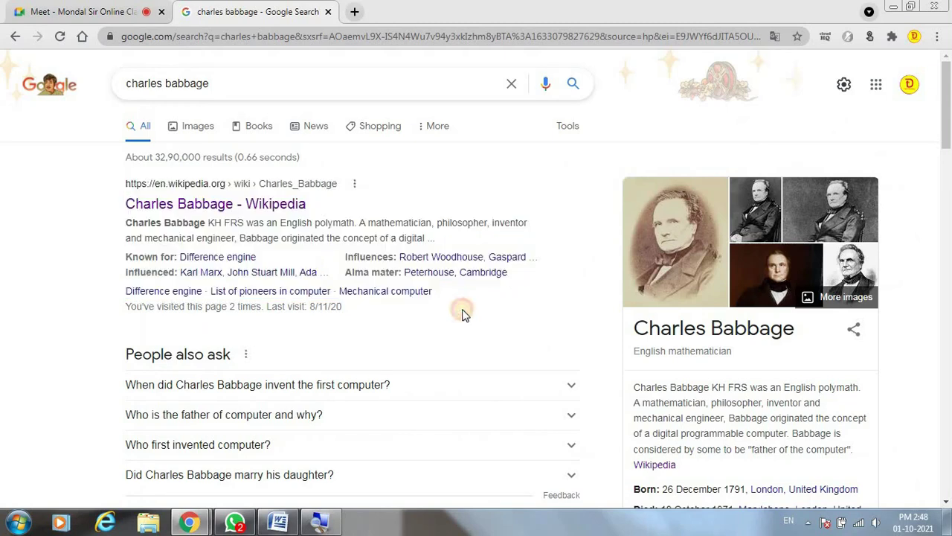
{"action": "left_click", "coordinate": [276, 523]}
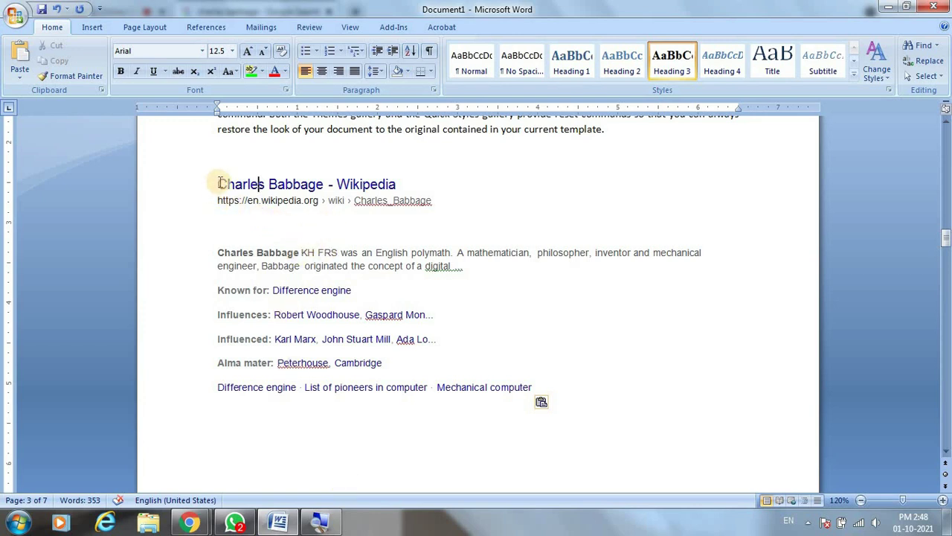
Remove the hyperlink from the pasted 'Charles Babbage - Wikipedia' heading
{"action": "left_click_drag", "start_coordinate": [219, 184], "coordinate": [391, 182]}
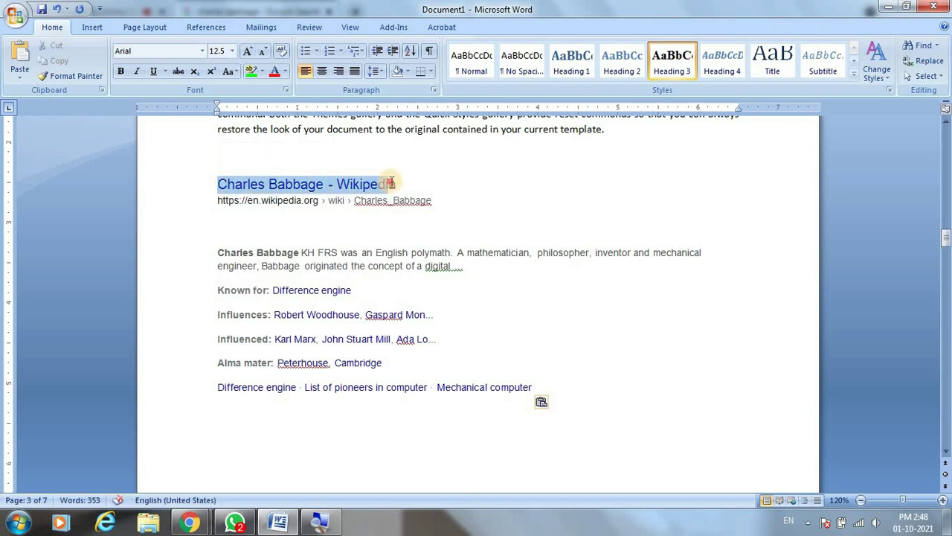
{"action": "right_click", "coordinate": [287, 188]}
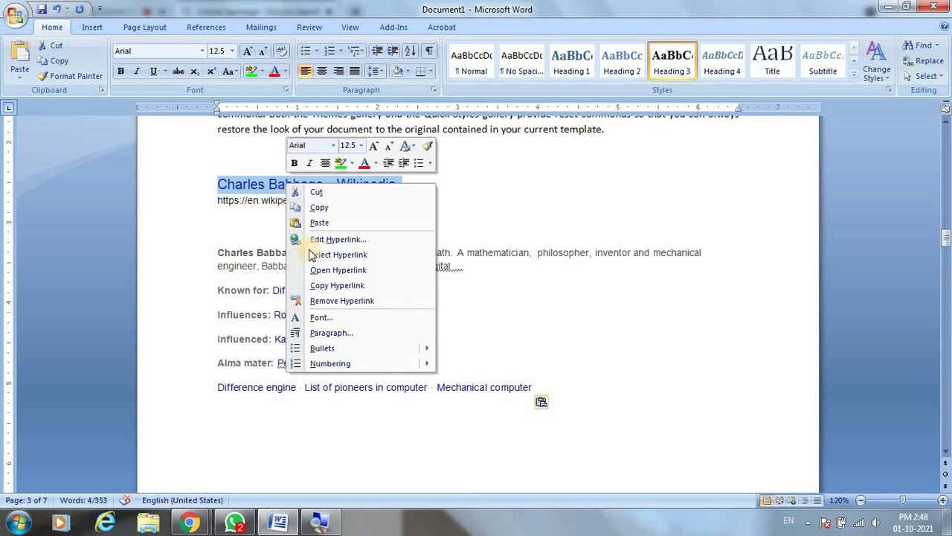
{"action": "left_click", "coordinate": [337, 301]}
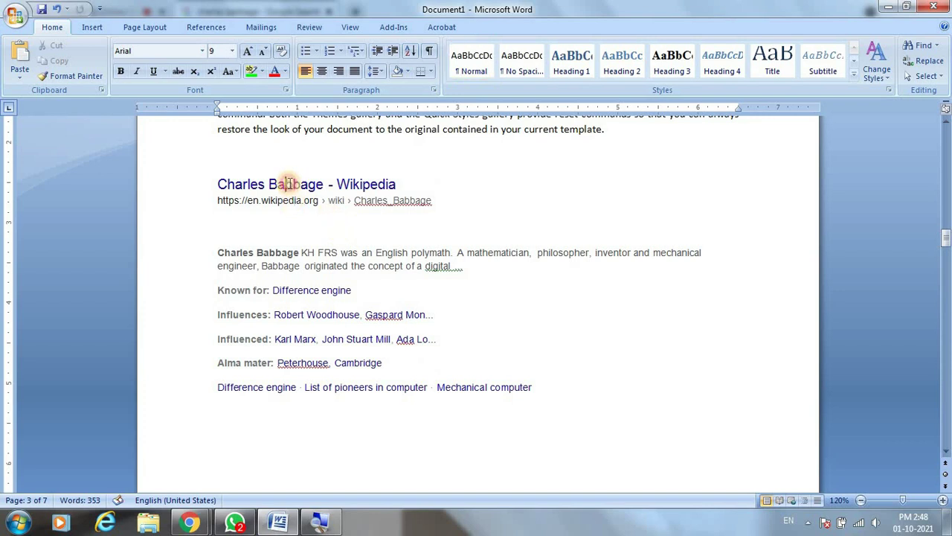
{"action": "left_click", "coordinate": [288, 184]}
{"action": "right_click", "coordinate": [287, 184]}
{"action": "left_click", "coordinate": [252, 184]}
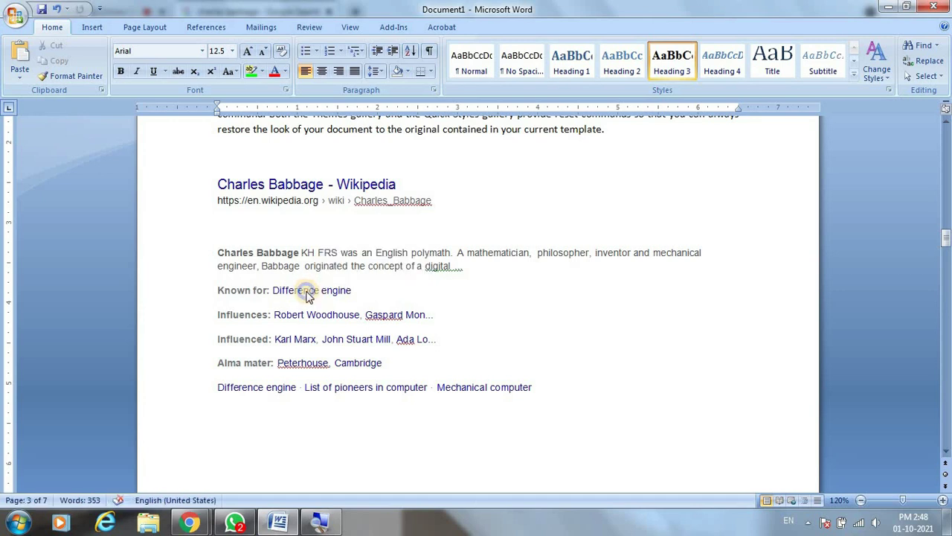
Remove the hyperlinks from 'Difference engine' and 'Robert Woodhouse', leaving Gaspard Monge unchanged
{"action": "right_click", "coordinate": [307, 290]}
{"action": "left_click", "coordinate": [343, 406]}
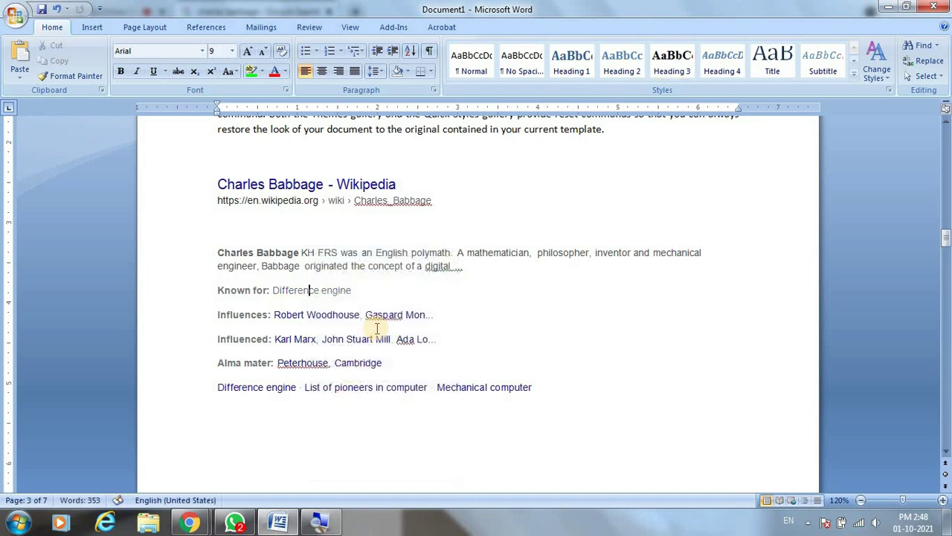
{"action": "right_click", "coordinate": [385, 315]}
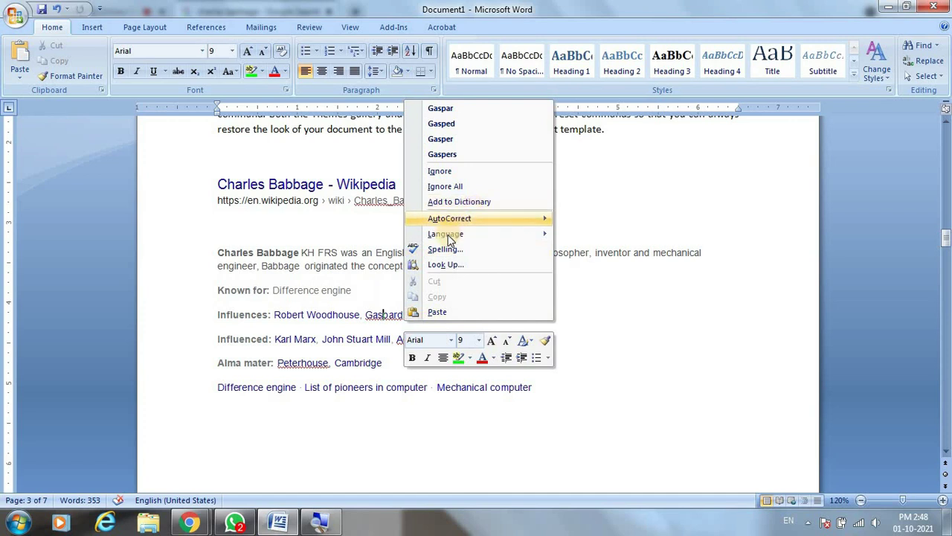
{"action": "right_click", "coordinate": [314, 315]}
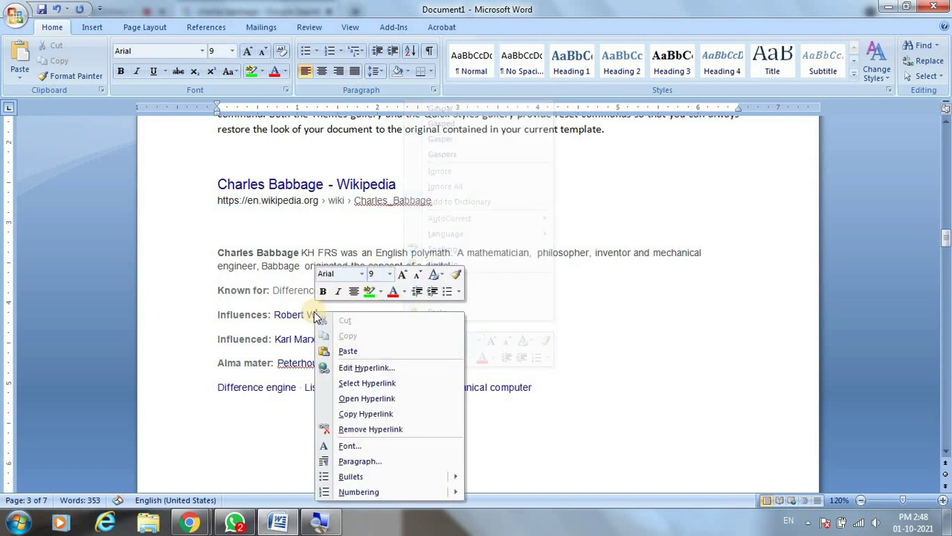
{"action": "left_click", "coordinate": [350, 429]}
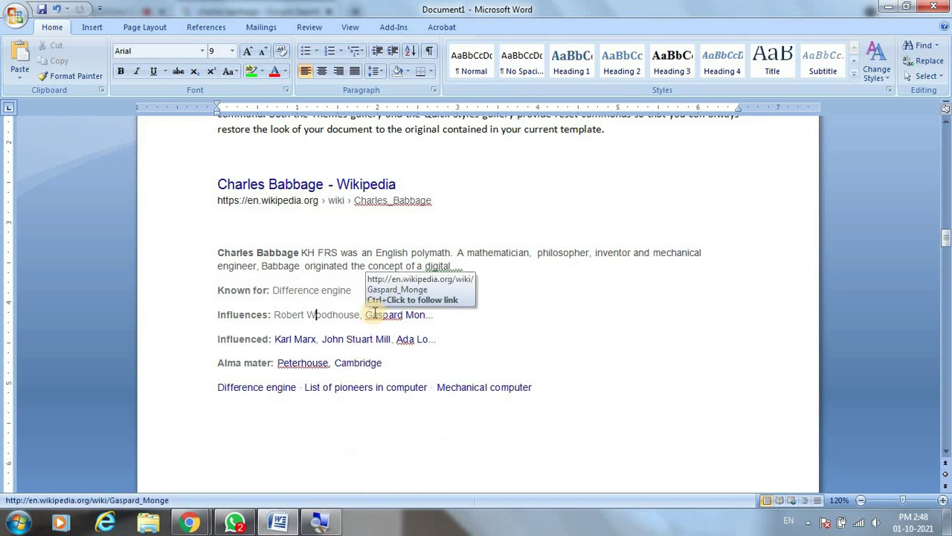
{"action": "right_click", "coordinate": [395, 316]}
{"action": "mouse_move", "coordinate": [450, 233]}
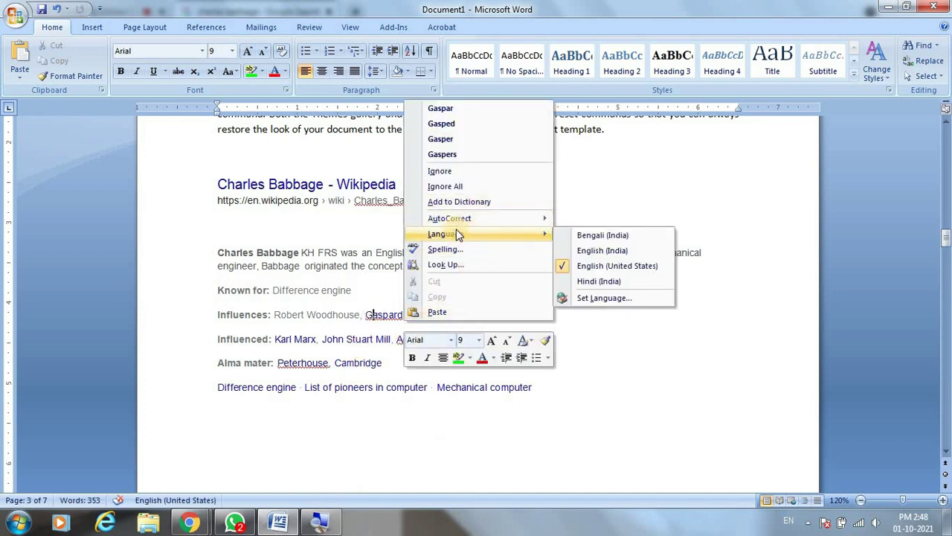
{"action": "left_click", "coordinate": [380, 262]}
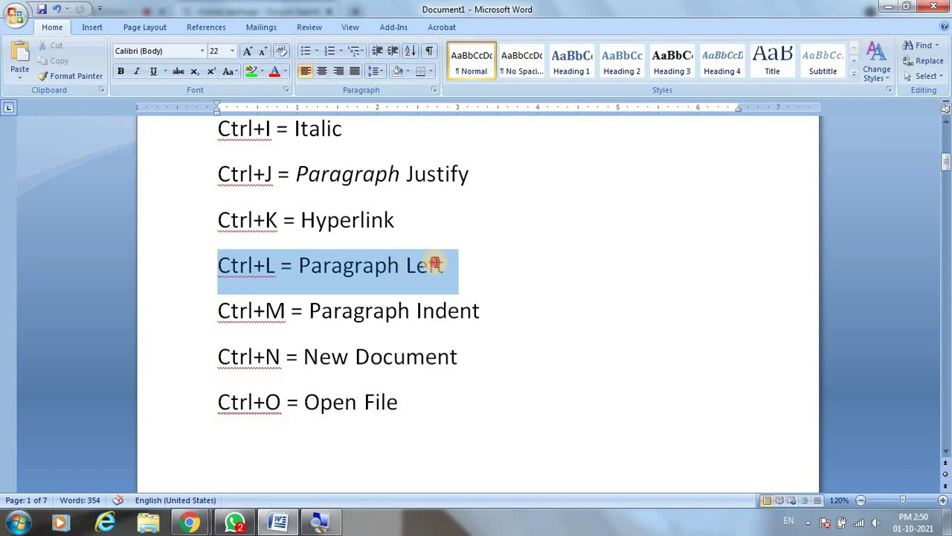
{"action": "left_click_drag", "start_coordinate": [394, 264], "coordinate": [420, 298]}
{"action": "key", "text": "ctrl+e"}
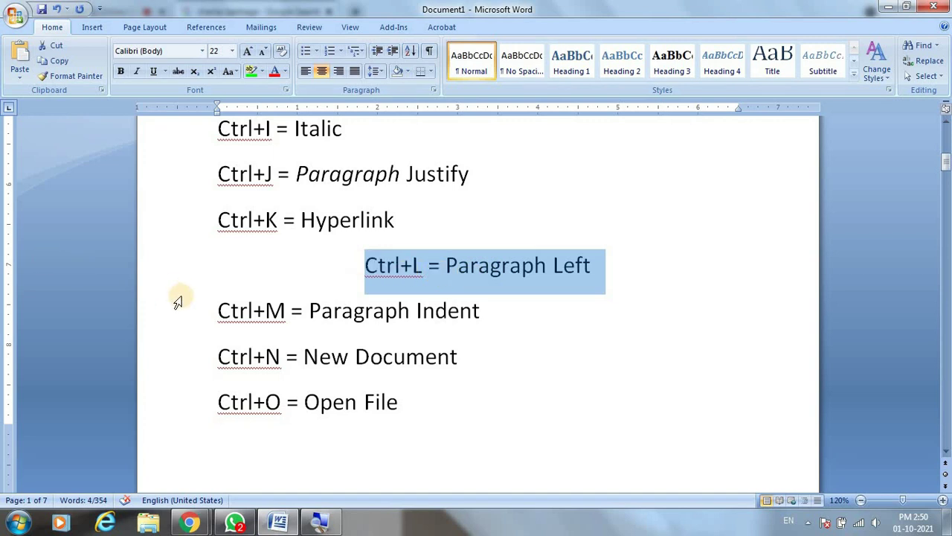
{"action": "key", "text": "ctrl+l"}
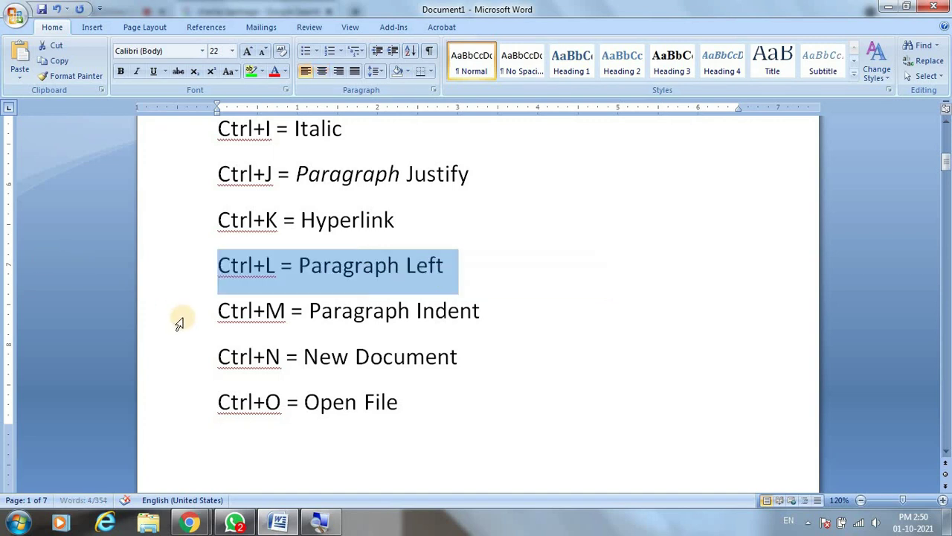
{"action": "left_click", "coordinate": [482, 281]}
{"action": "scroll", "coordinate": [245, 359], "scroll_direction": "down", "scroll_amount": 1}
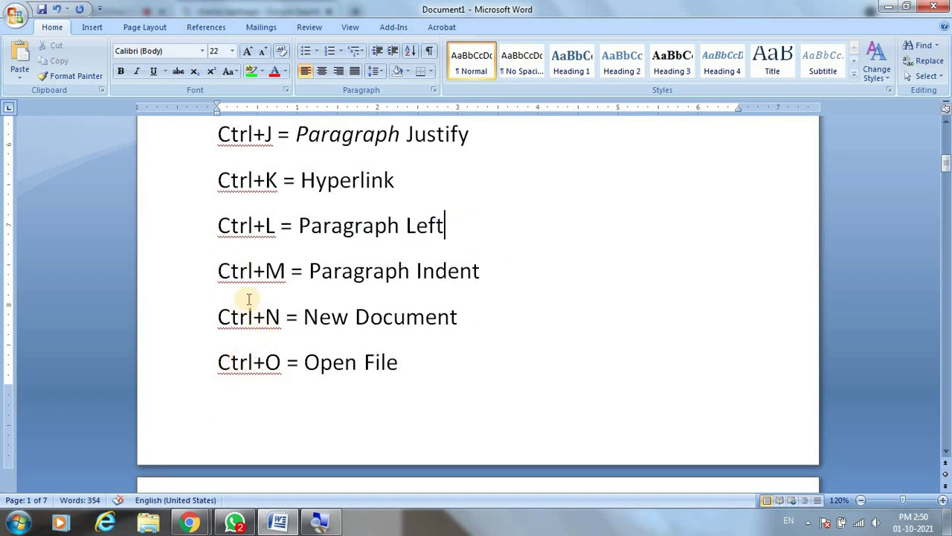
Split the sample paragraph so 'You can also format text' starts a new paragraph
{"action": "left_click_drag", "start_coordinate": [215, 274], "coordinate": [446, 272]}
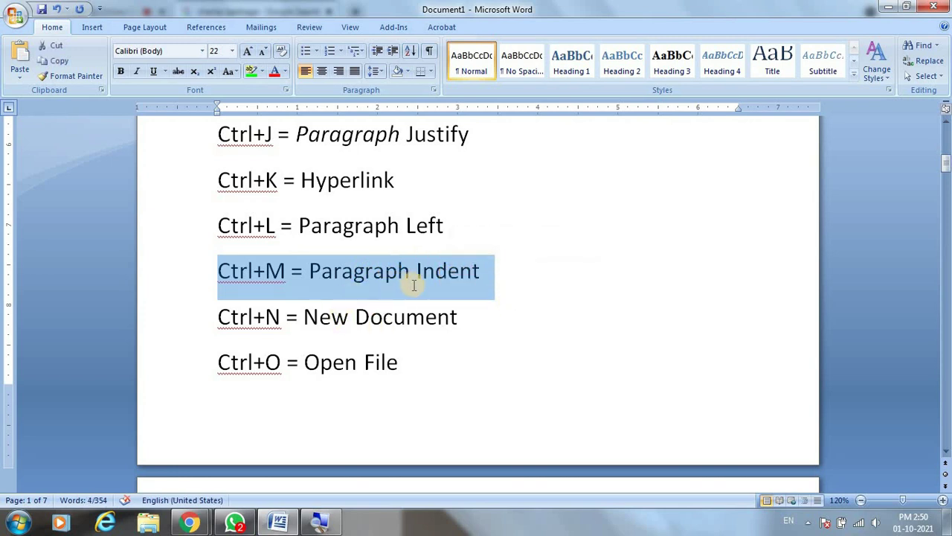
{"action": "scroll", "coordinate": [414, 285], "scroll_direction": "down", "scroll_amount": 3}
{"action": "scroll", "coordinate": [414, 285], "scroll_direction": "down", "scroll_amount": 4}
{"action": "scroll", "coordinate": [414, 285], "scroll_direction": "down", "scroll_amount": 7}
{"action": "scroll", "coordinate": [413, 285], "scroll_direction": "down", "scroll_amount": 8}
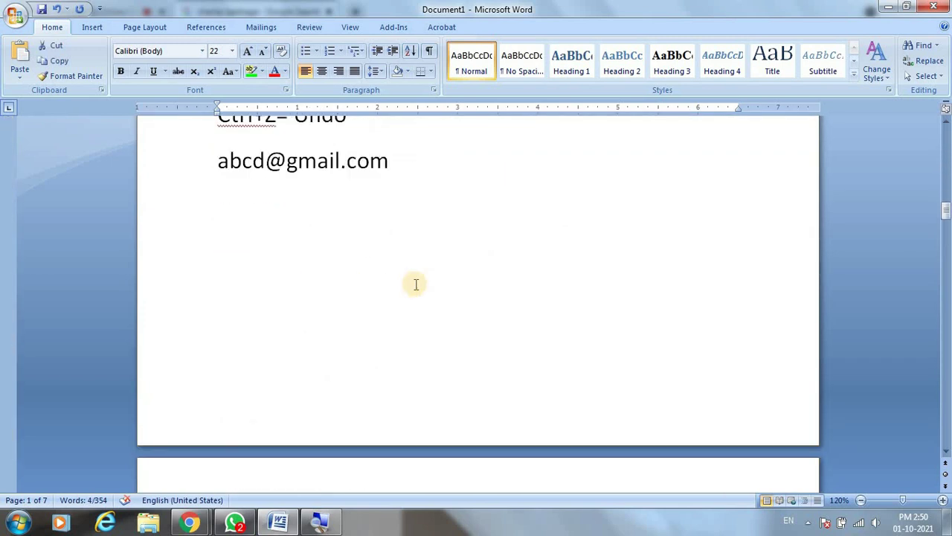
{"action": "scroll", "coordinate": [410, 287], "scroll_direction": "down", "scroll_amount": 7}
{"action": "left_click", "coordinate": [319, 344]}
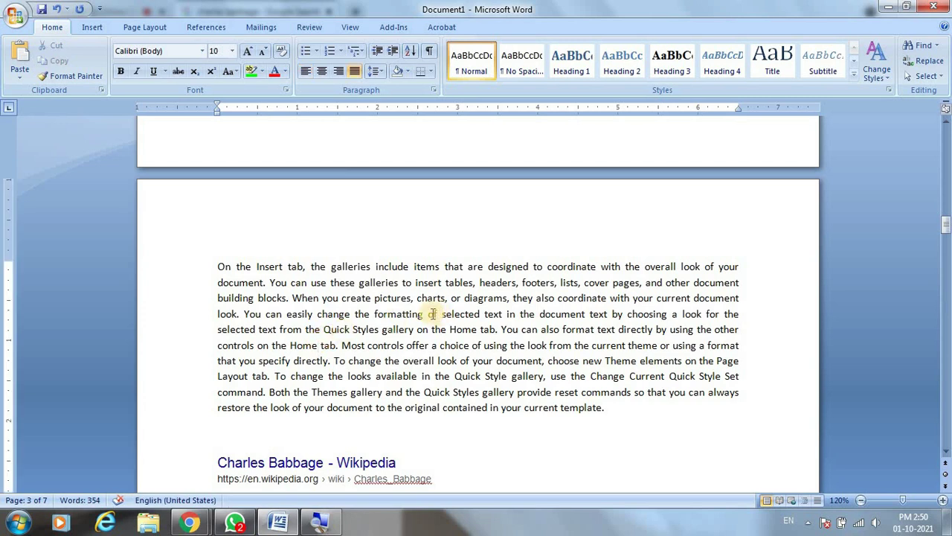
{"action": "left_click", "coordinate": [502, 328]}
{"action": "key", "text": "Return"}
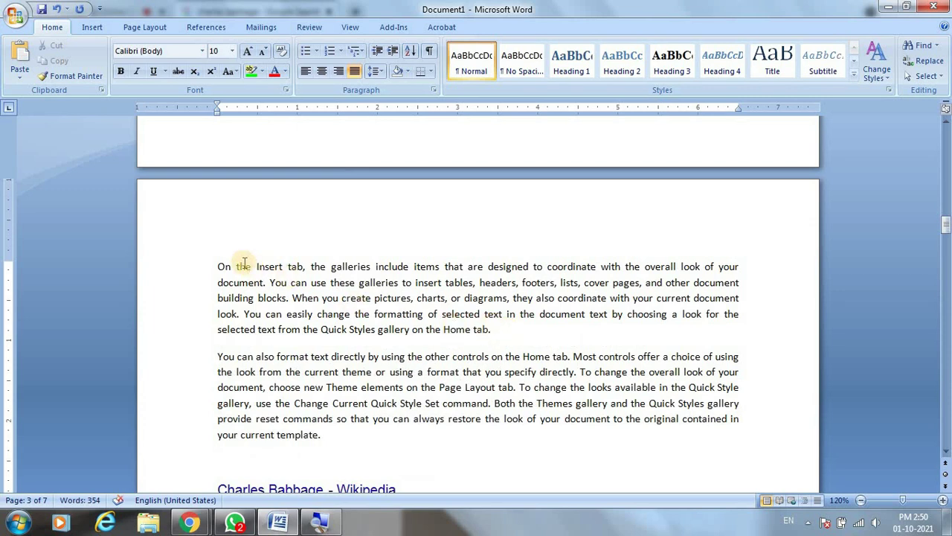
Select the paragraph beginning 'On the Insert tab' and indent it with Ctrl+M
{"action": "left_click_drag", "start_coordinate": [217, 266], "coordinate": [257, 266]}
{"action": "mouse_move", "coordinate": [337, 296]}
{"action": "left_mouse_down"}
{"action": "mouse_move", "coordinate": [221, 362]}
{"action": "mouse_move", "coordinate": [342, 419]}
{"action": "left_mouse_up"}
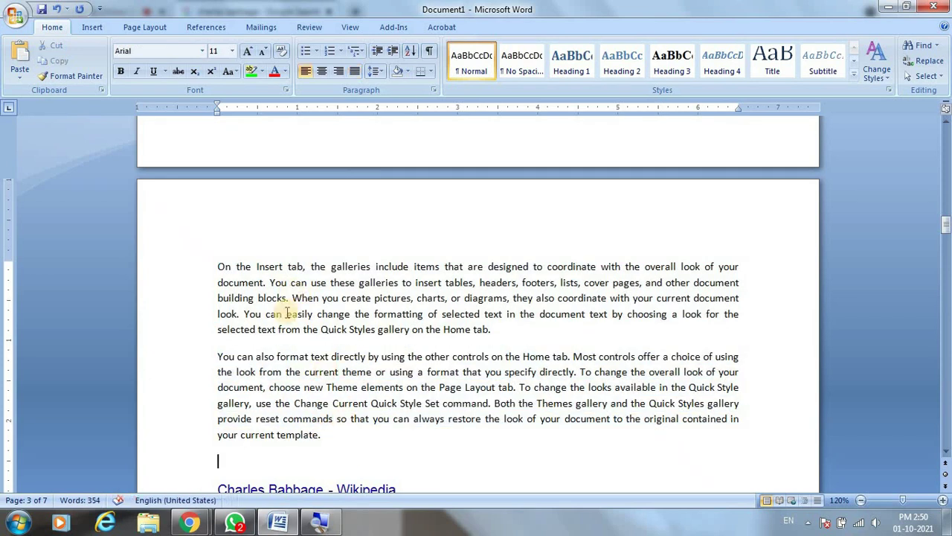
{"action": "left_click", "coordinate": [229, 266]}
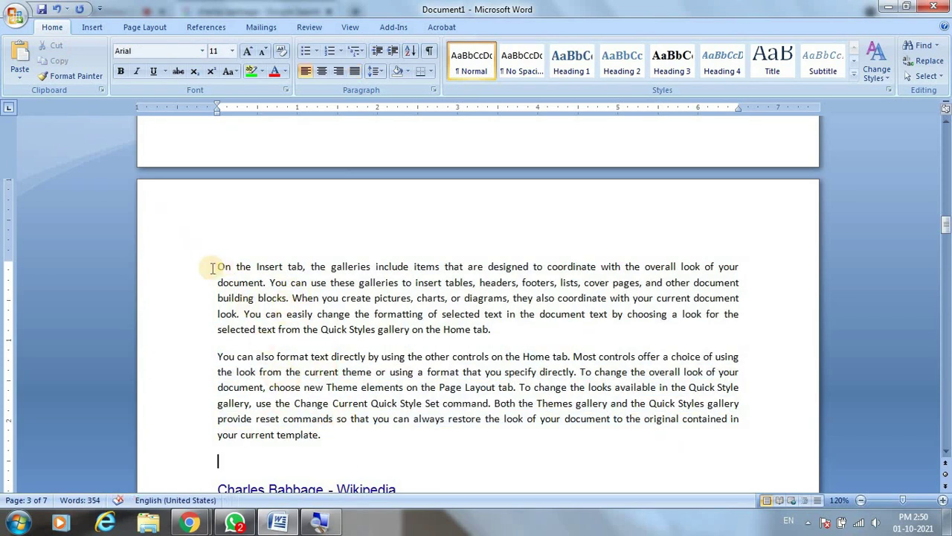
{"action": "left_click_drag", "start_coordinate": [214, 265], "coordinate": [500, 325]}
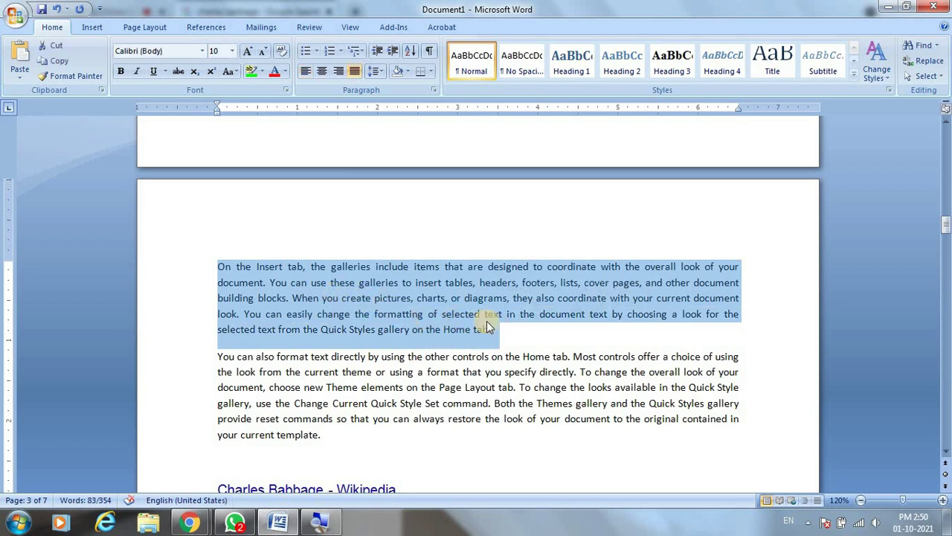
{"action": "left_click", "coordinate": [311, 297]}
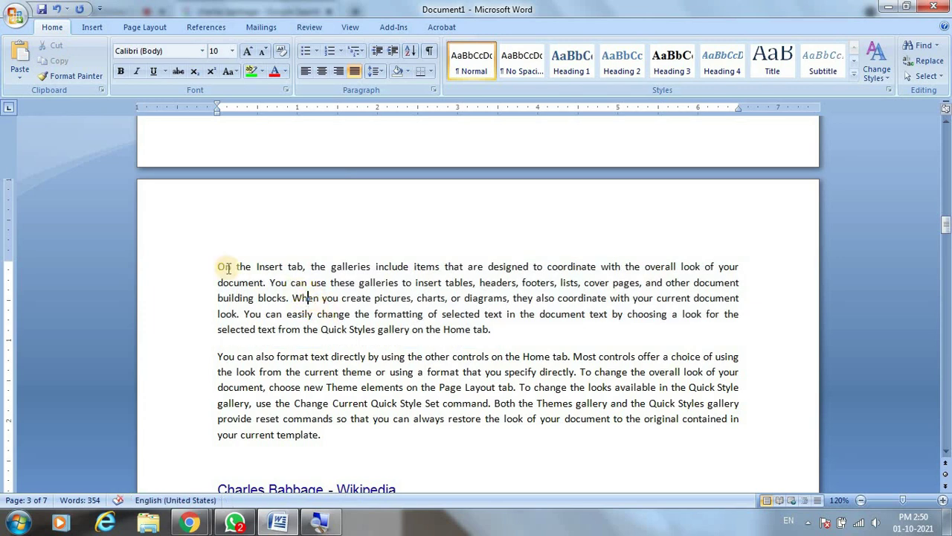
{"action": "mouse_move", "coordinate": [214, 265]}
{"action": "left_mouse_down"}
{"action": "mouse_move", "coordinate": [423, 301]}
{"action": "mouse_move", "coordinate": [510, 331]}
{"action": "left_mouse_up"}
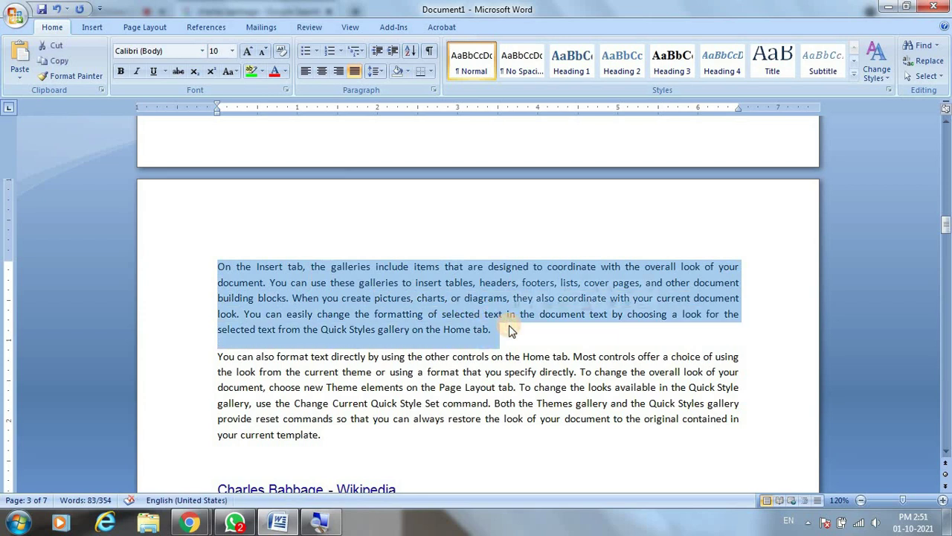
{"action": "scroll", "coordinate": [476, 297], "scroll_direction": "up", "scroll_amount": 10}
{"action": "scroll", "coordinate": [446, 282], "scroll_direction": "up", "scroll_amount": 8}
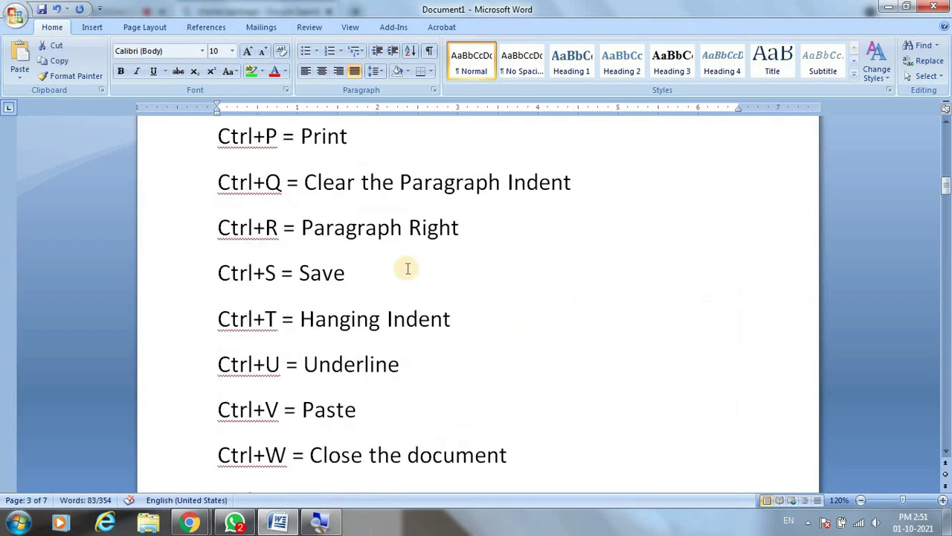
{"action": "scroll", "coordinate": [407, 267], "scroll_direction": "up", "scroll_amount": 1}
{"action": "scroll", "coordinate": [378, 266], "scroll_direction": "up", "scroll_amount": 5}
{"action": "scroll", "coordinate": [378, 270], "scroll_direction": "up", "scroll_amount": 5}
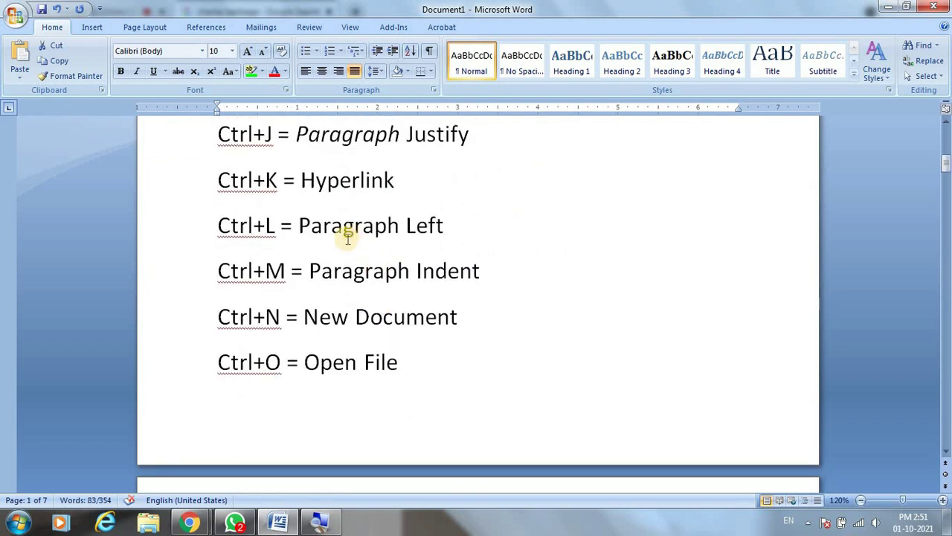
{"action": "scroll", "coordinate": [328, 291], "scroll_direction": "up", "scroll_amount": 1}
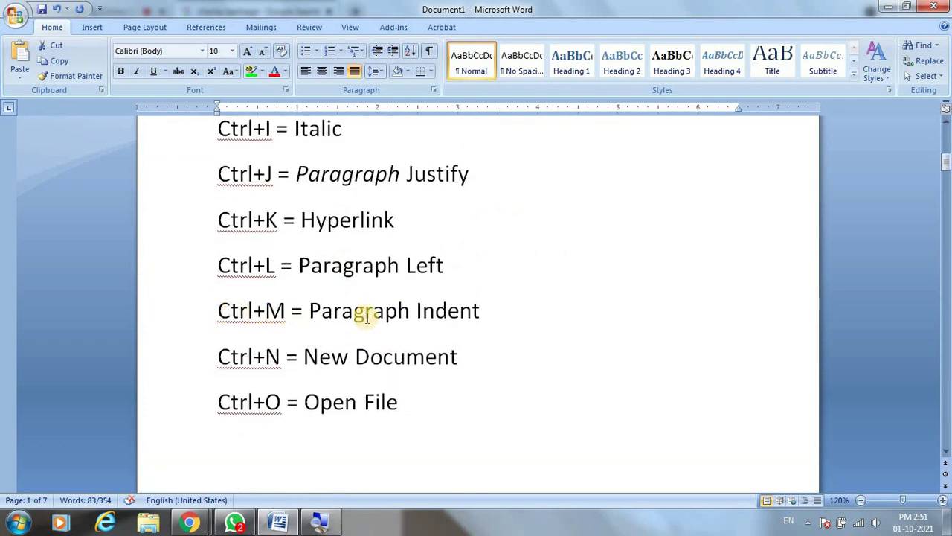
{"action": "scroll", "coordinate": [470, 313], "scroll_direction": "down", "scroll_amount": 5}
{"action": "scroll", "coordinate": [424, 320], "scroll_direction": "down", "scroll_amount": 5}
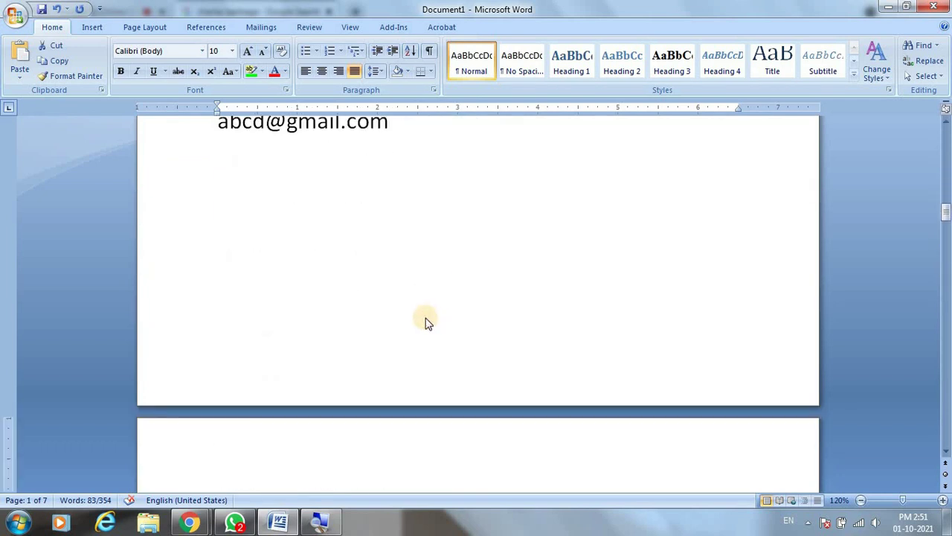
{"action": "scroll", "coordinate": [425, 317], "scroll_direction": "down", "scroll_amount": 5}
{"action": "scroll", "coordinate": [424, 317], "scroll_direction": "down", "scroll_amount": 2}
{"action": "scroll", "coordinate": [404, 313], "scroll_direction": "up", "scroll_amount": 1}
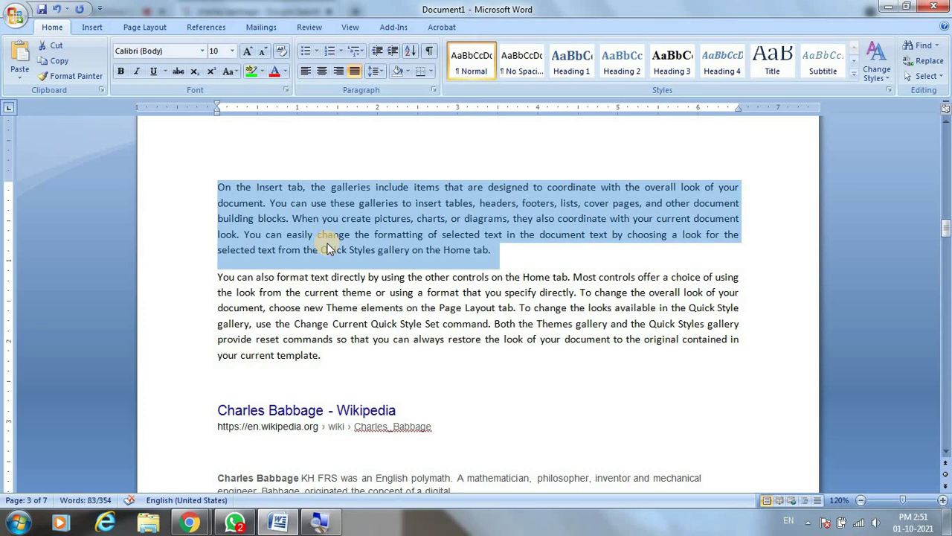
{"action": "key", "text": "ctrl+m"}
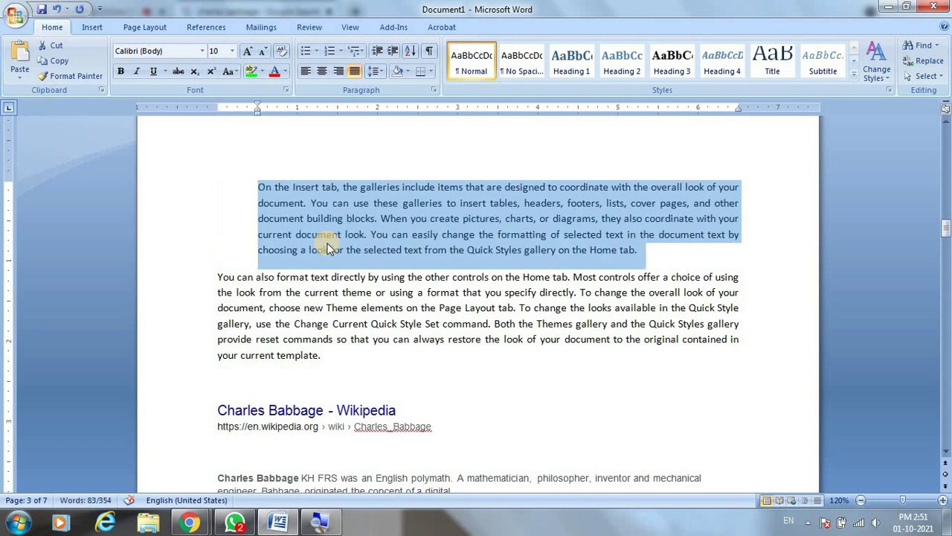
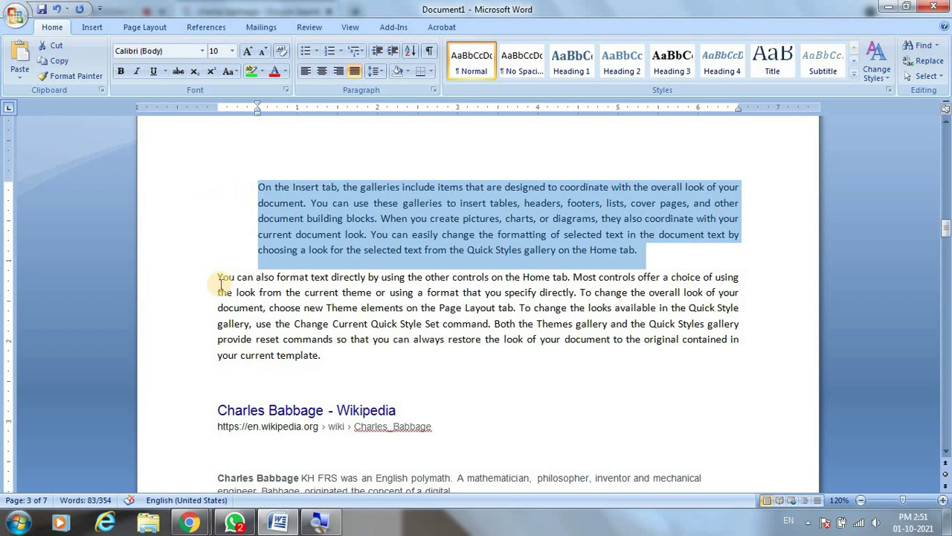
Push the 'On the Insert tab' paragraph three more indent steps right with Ctrl+M
{"action": "key", "text": "ctrl+m"}
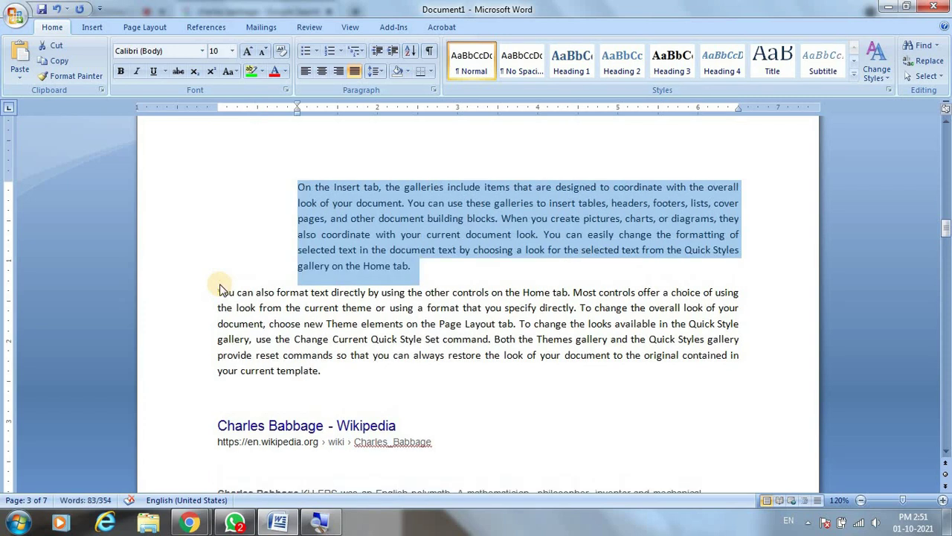
{"action": "key", "text": "ctrl+m"}
{"action": "key", "text": "ctrl+m"}
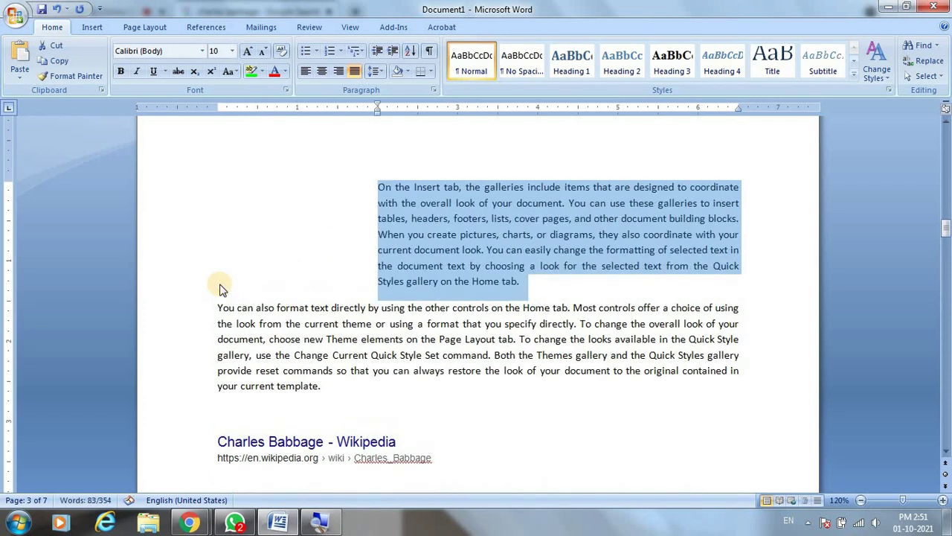
{"action": "key", "text": "ctrl+m"}
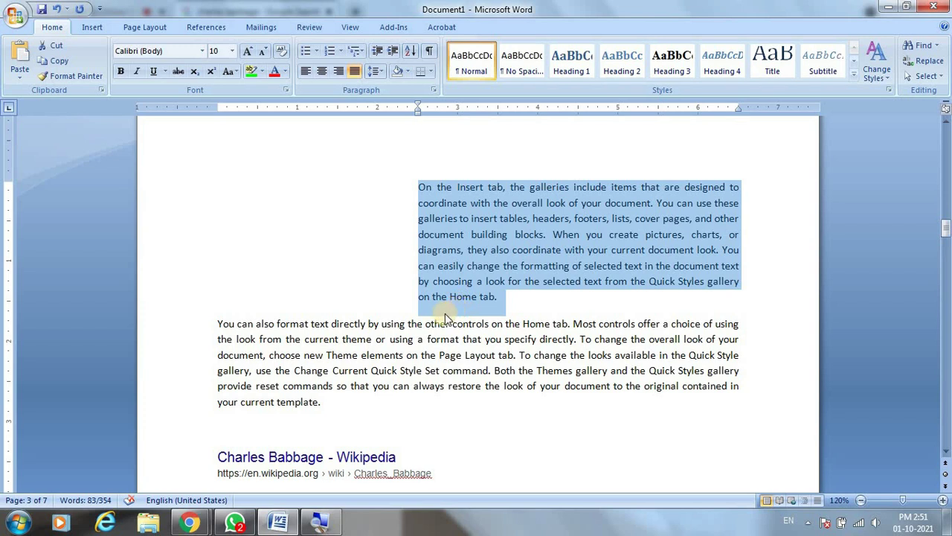
After a brief look at the Chrome search window, clear the paragraph's indent with Ctrl+Q
{"action": "left_click", "coordinate": [189, 523]}
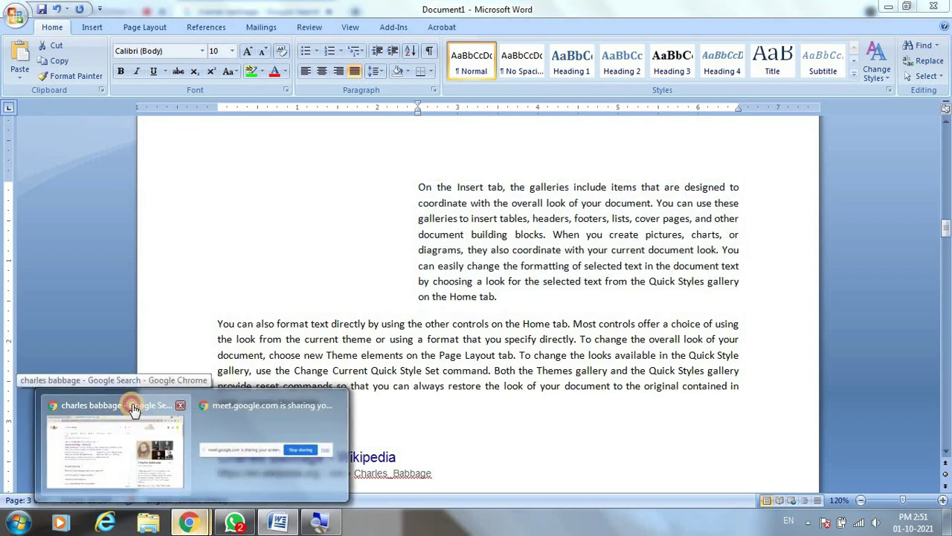
{"action": "left_click", "coordinate": [146, 412]}
{"action": "key", "text": "alt+Tab"}
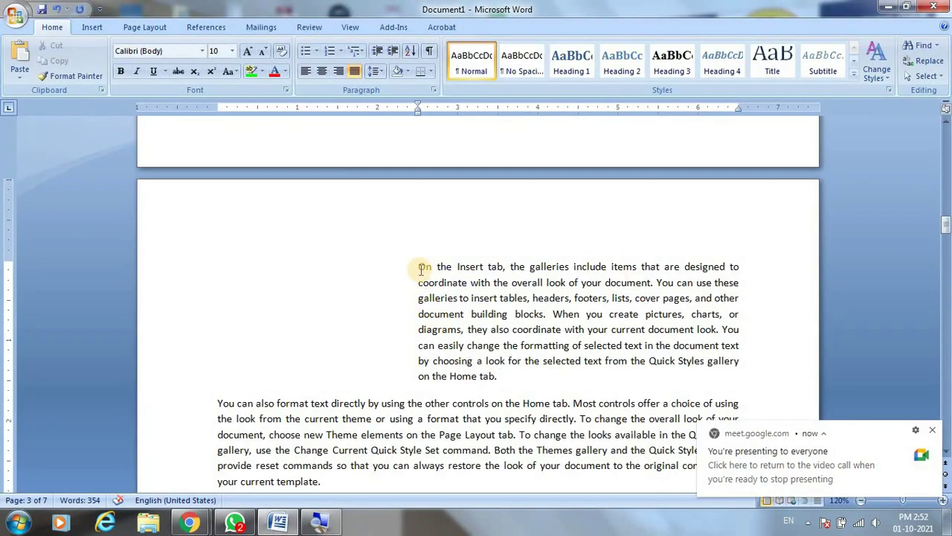
{"action": "left_click_drag", "start_coordinate": [419, 268], "coordinate": [500, 378]}
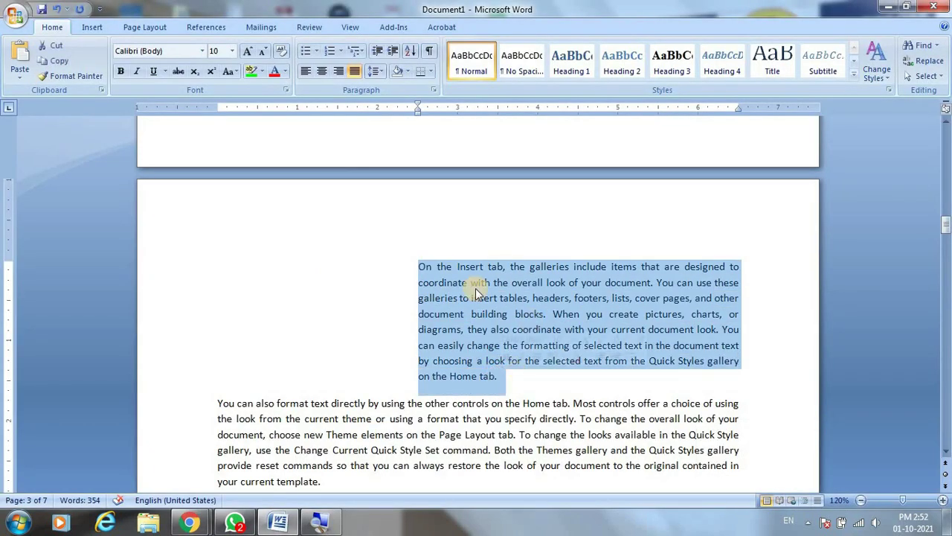
{"action": "key", "text": "ctrl+q"}
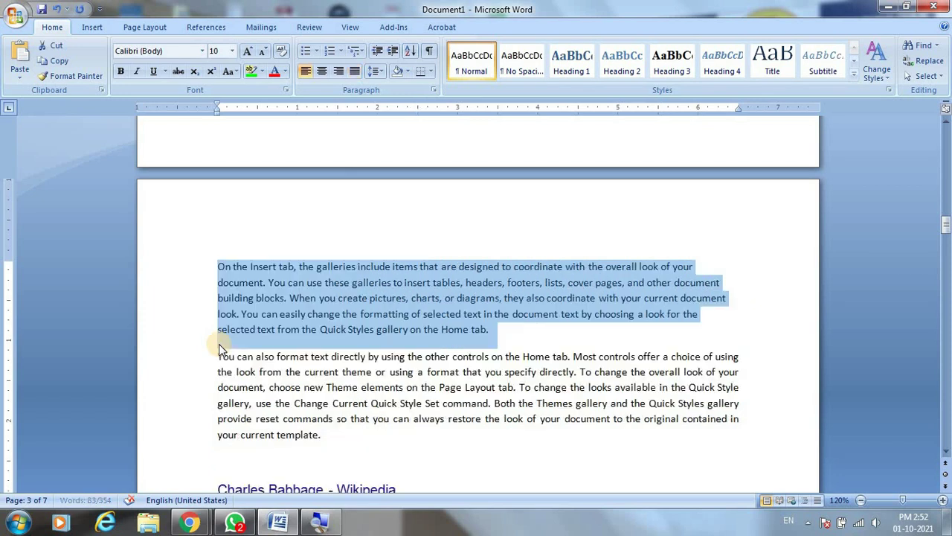
{"action": "left_click", "coordinate": [357, 371]}
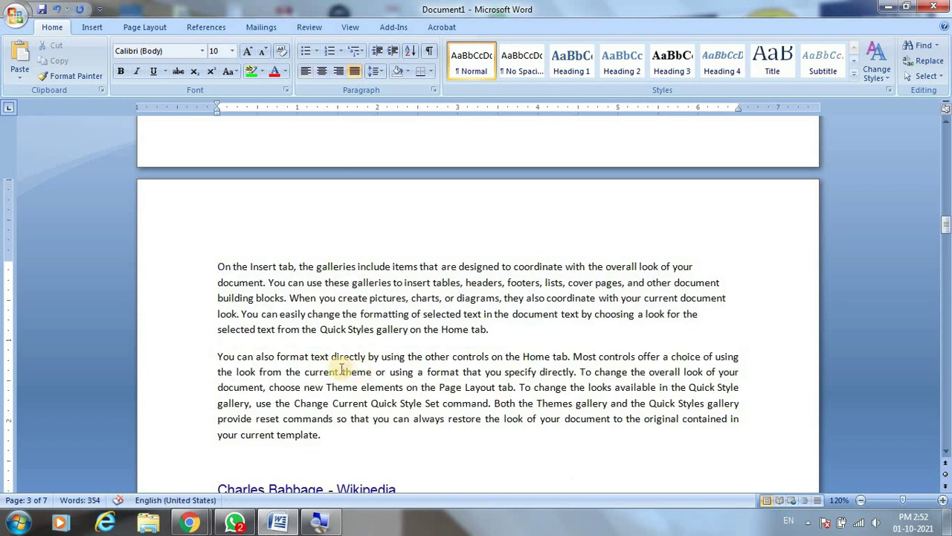
Select the 'On the Insert tab' paragraph and apply Ctrl+M twice for a 1.5-inch indent
{"action": "scroll", "coordinate": [216, 308], "scroll_direction": "up", "scroll_amount": 1}
{"action": "left_click", "coordinate": [216, 308]}
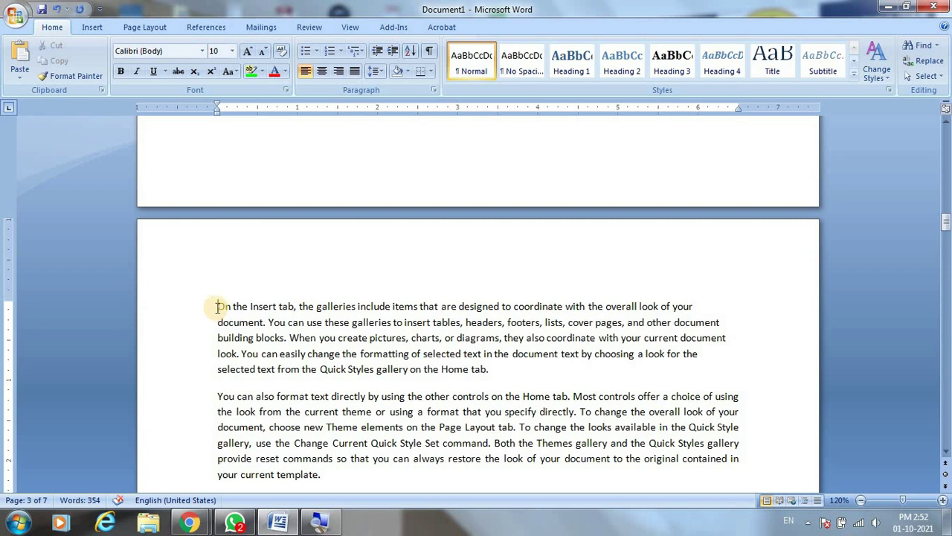
{"action": "left_click_drag", "start_coordinate": [217, 306], "coordinate": [499, 369]}
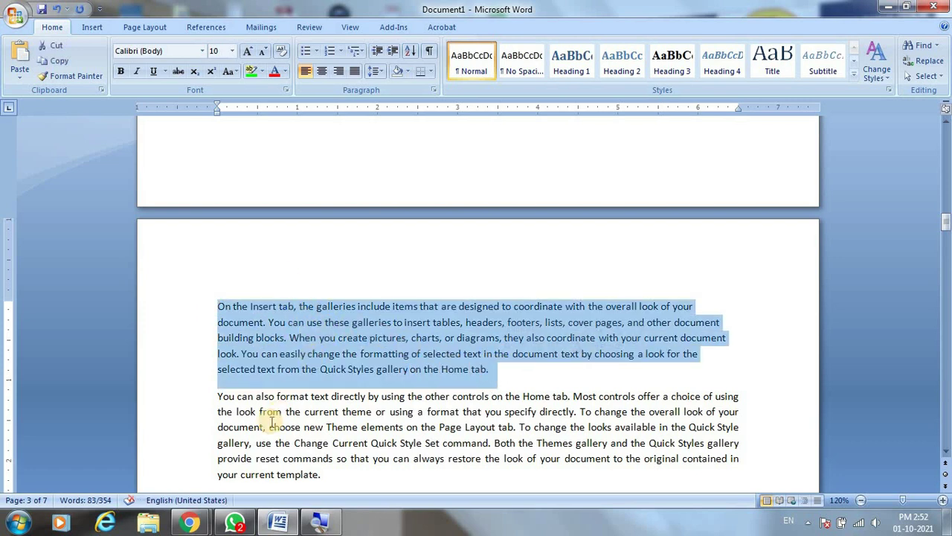
{"action": "key", "text": "ctrl+m"}
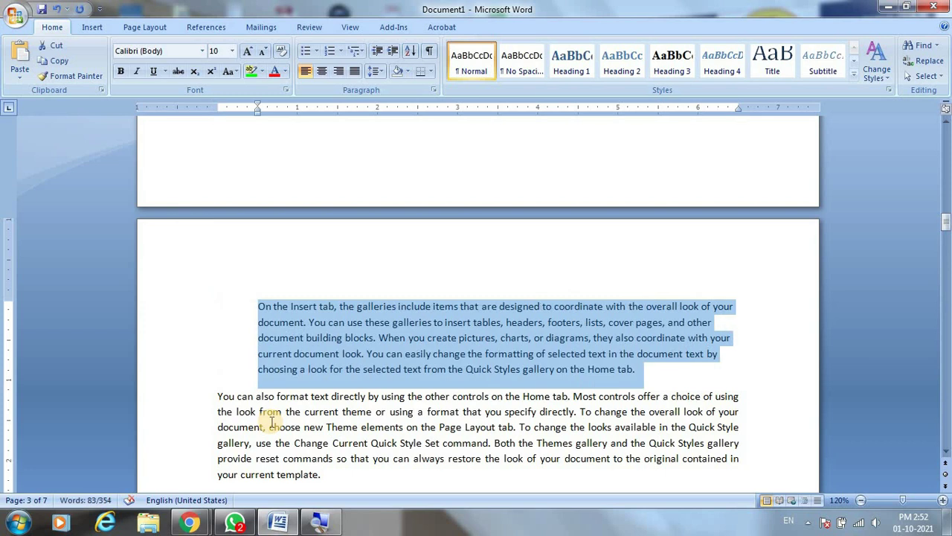
{"action": "key", "text": "ctrl+m"}
{"action": "key", "text": "ctrl+m"}
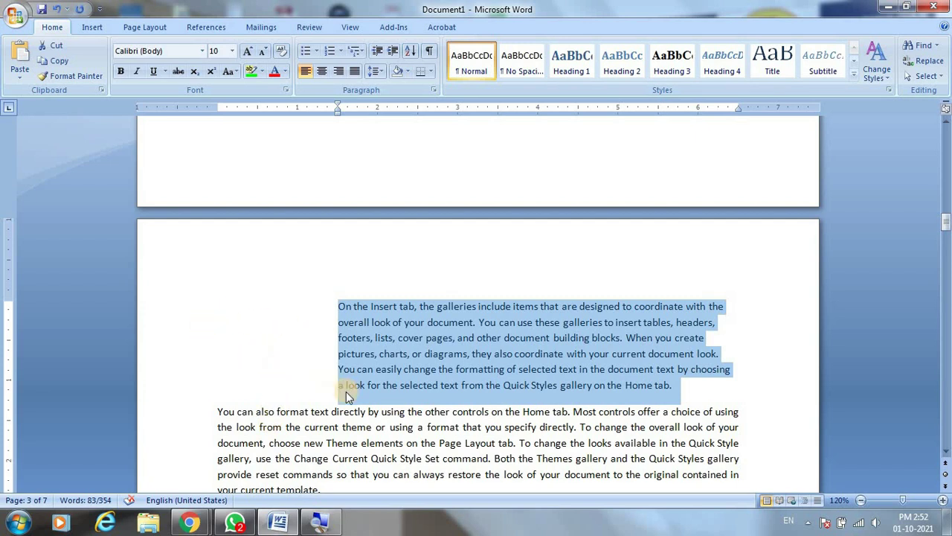
{"action": "left_click", "coordinate": [328, 414]}
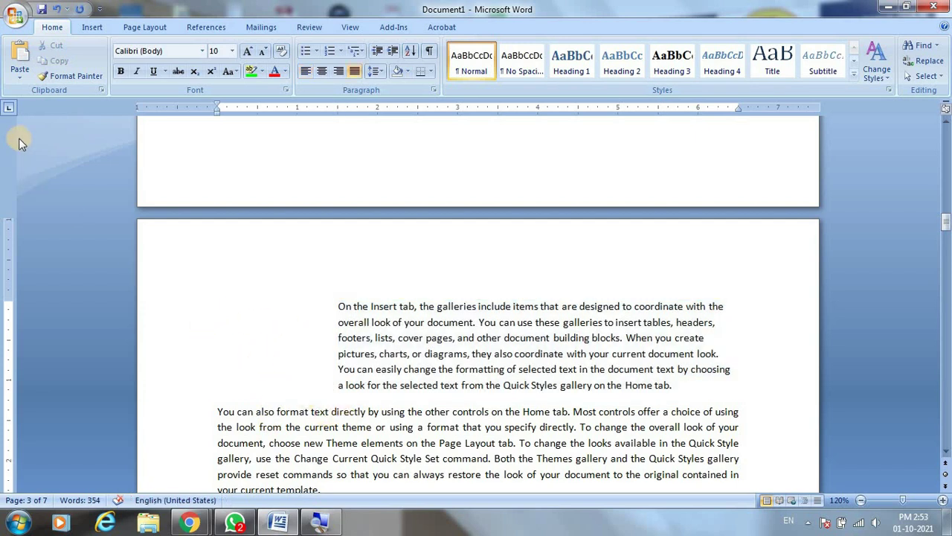
Insert the Penguins picture from the Sample Pictures folder
{"action": "left_click", "coordinate": [97, 33]}
{"action": "left_click", "coordinate": [93, 28]}
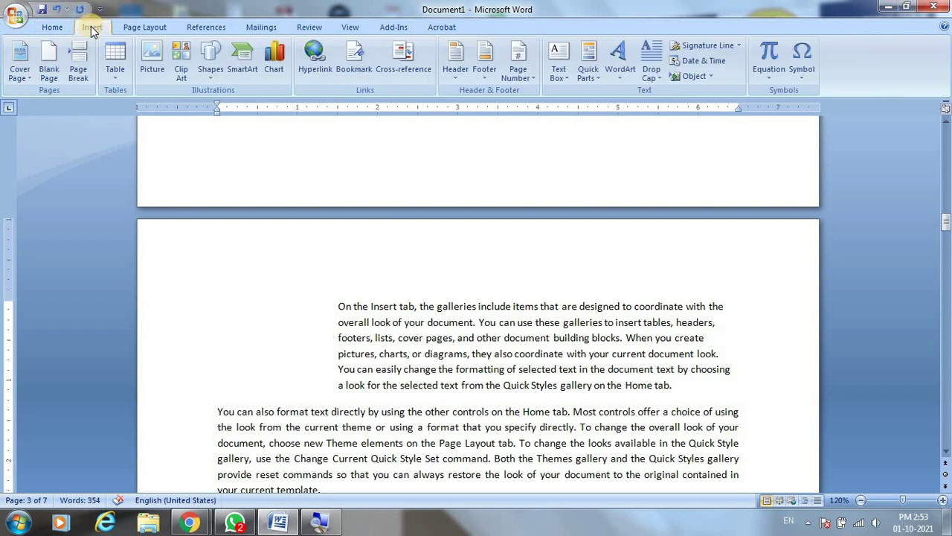
{"action": "left_click", "coordinate": [152, 60]}
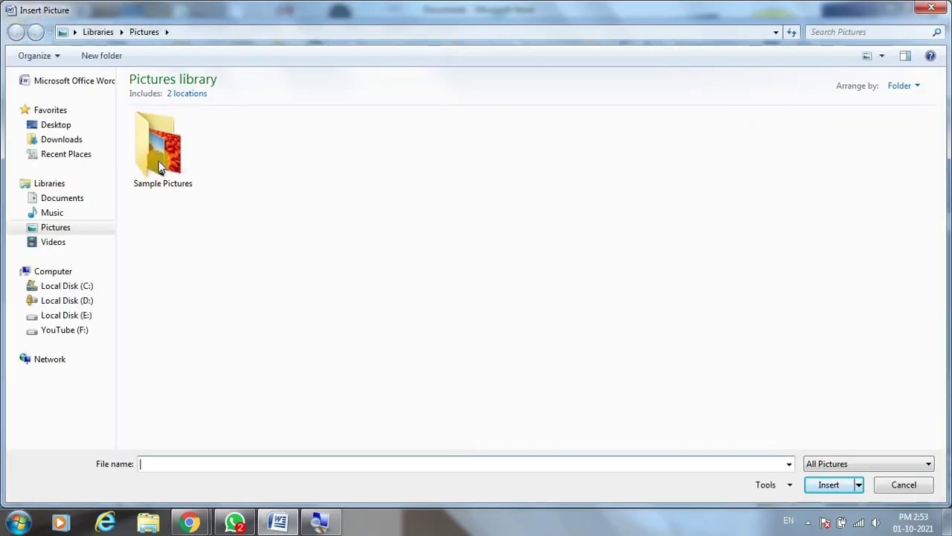
{"action": "double_click", "coordinate": [158, 161]}
{"action": "double_click", "coordinate": [606, 156]}
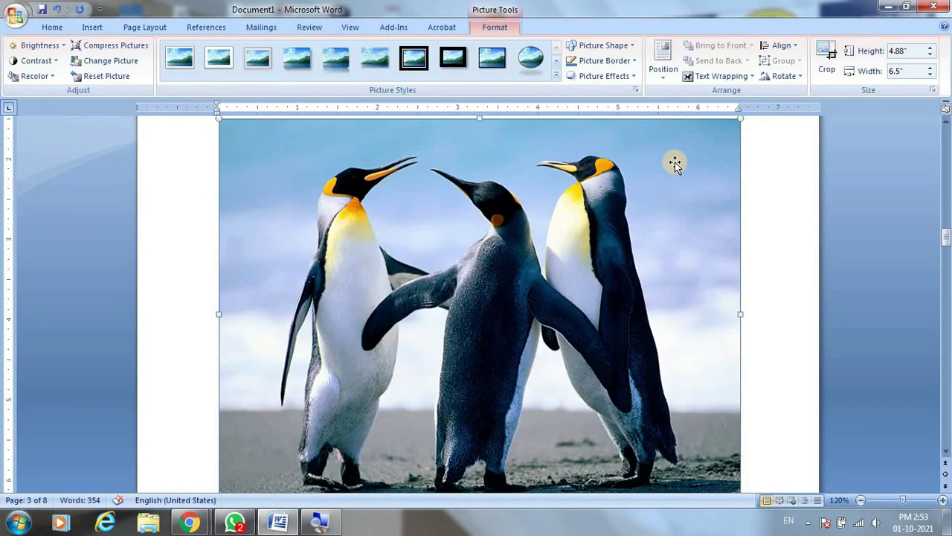
Set the picture to In Front of Text and shrink it to about 1.22" by 1.62" beside the paragraph
{"action": "left_click", "coordinate": [716, 79]}
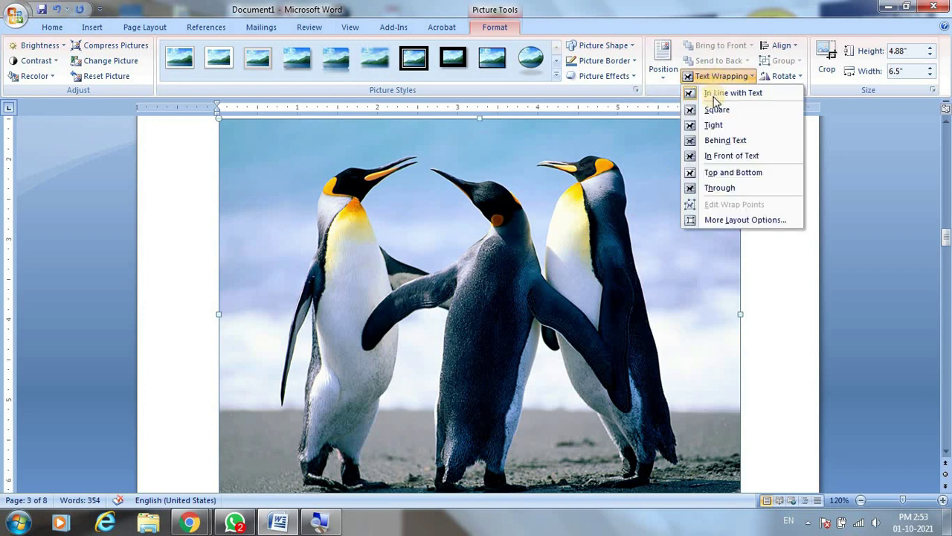
{"action": "left_click", "coordinate": [724, 160]}
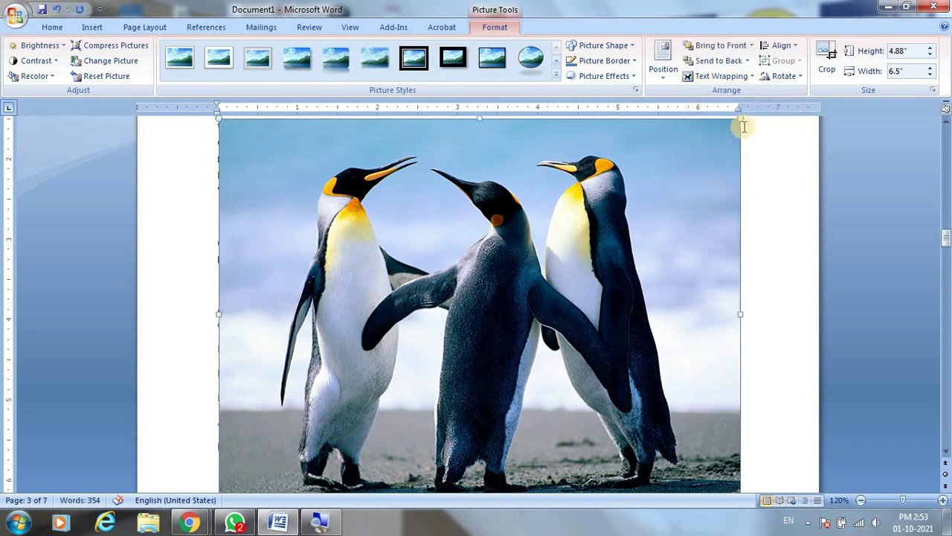
{"action": "mouse_move", "coordinate": [740, 130]}
{"action": "left_mouse_down"}
{"action": "mouse_move", "coordinate": [357, 387]}
{"action": "mouse_move", "coordinate": [368, 409]}
{"action": "left_mouse_up"}
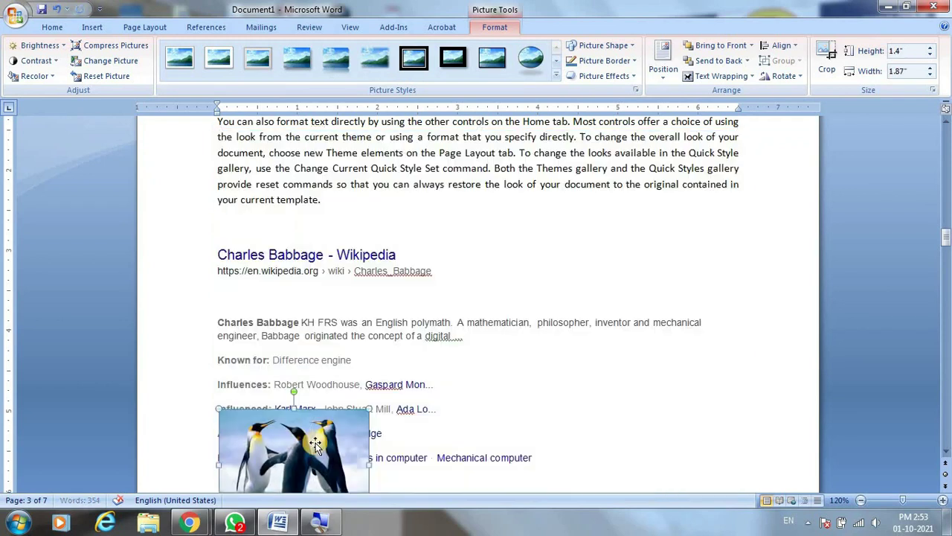
{"action": "mouse_move", "coordinate": [316, 443]}
{"action": "left_mouse_down"}
{"action": "mouse_move", "coordinate": [322, 257]}
{"action": "mouse_move", "coordinate": [287, 196]}
{"action": "left_mouse_up"}
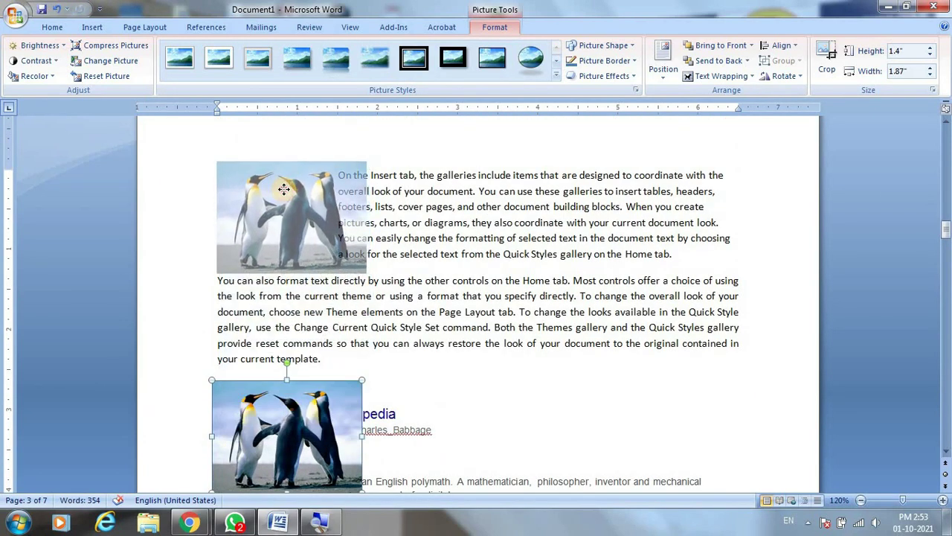
{"action": "left_click_drag", "start_coordinate": [287, 195], "coordinate": [284, 185]}
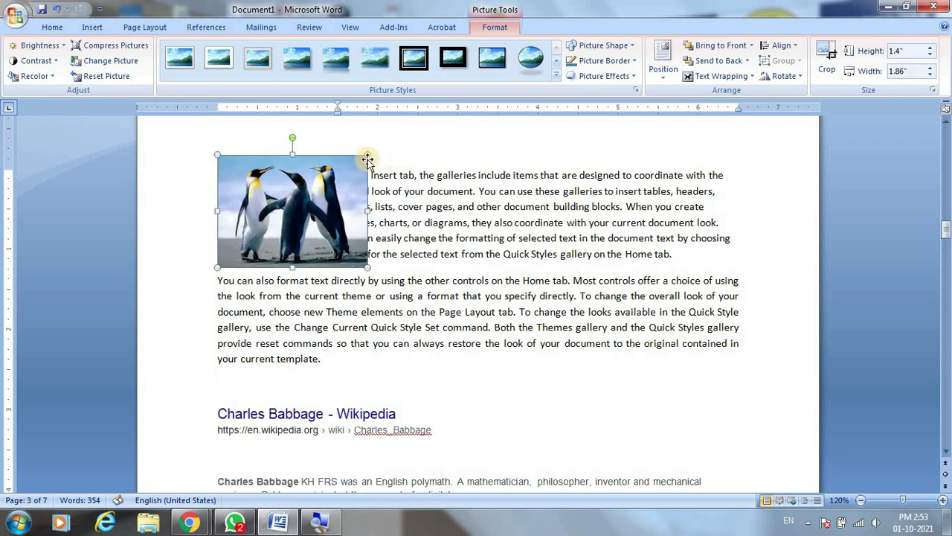
{"action": "left_click_drag", "start_coordinate": [360, 161], "coordinate": [307, 197]}
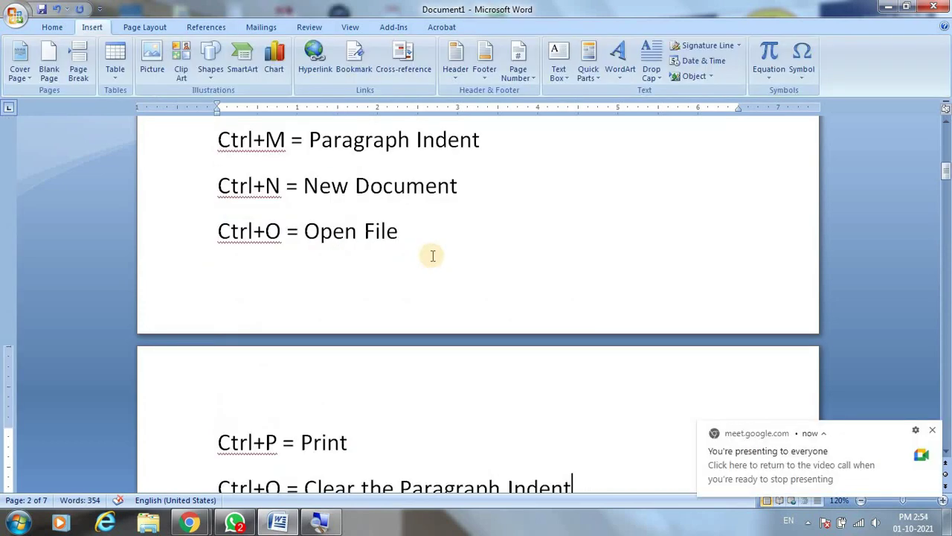
Highlight the Ctrl+N = New Document line, then press Ctrl+N to create blank Document2
{"action": "scroll", "coordinate": [429, 255], "scroll_direction": "up", "scroll_amount": 1}
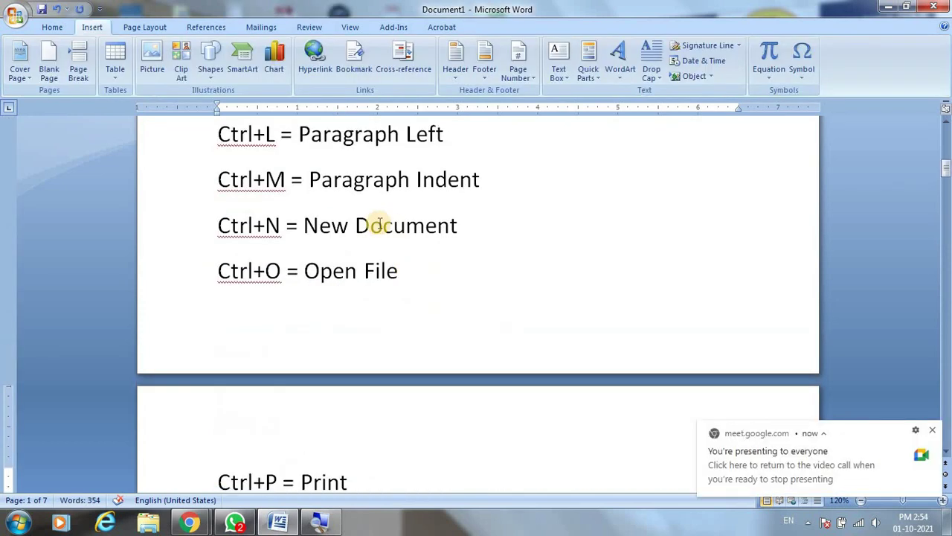
{"action": "left_click_drag", "start_coordinate": [216, 226], "coordinate": [457, 225]}
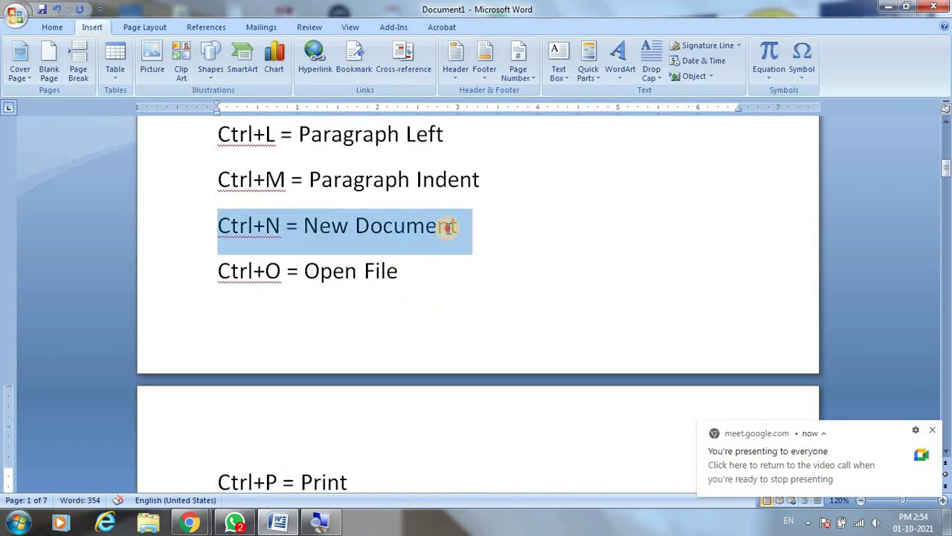
{"action": "left_click", "coordinate": [384, 242]}
{"action": "scroll", "coordinate": [327, 309], "scroll_direction": "down", "scroll_amount": 2}
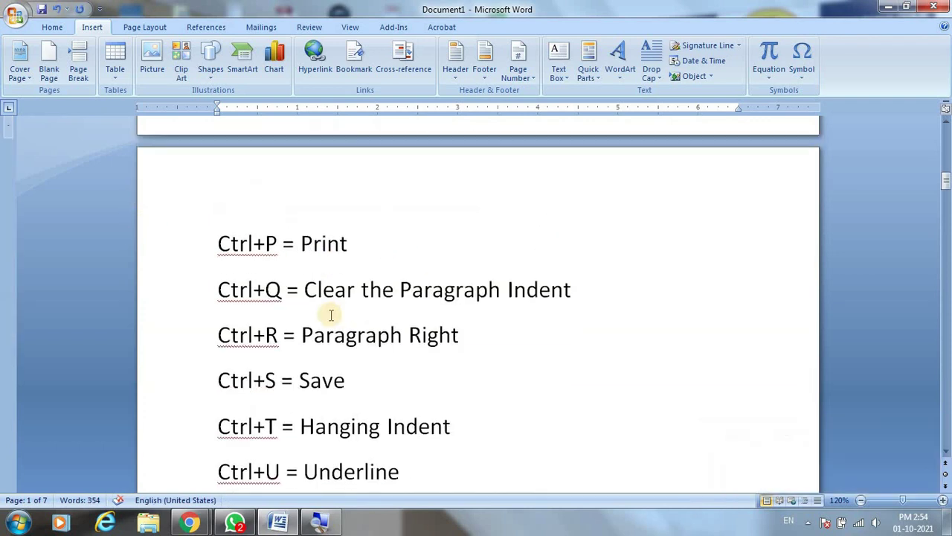
{"action": "scroll", "coordinate": [331, 286], "scroll_direction": "up", "scroll_amount": 2}
{"action": "scroll", "coordinate": [333, 291], "scroll_direction": "down", "scroll_amount": 2}
{"action": "scroll", "coordinate": [333, 292], "scroll_direction": "down", "scroll_amount": 4}
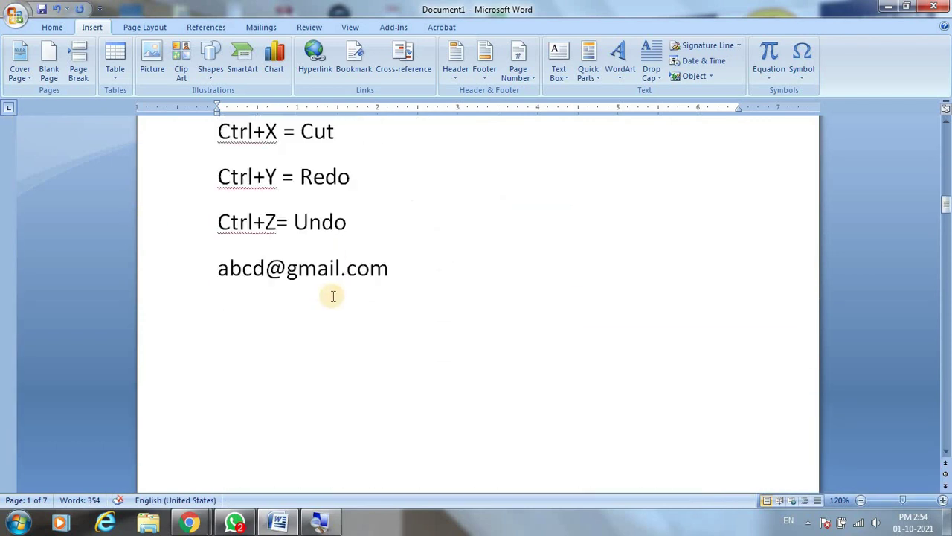
{"action": "scroll", "coordinate": [331, 290], "scroll_direction": "up", "scroll_amount": 5}
{"action": "scroll", "coordinate": [332, 281], "scroll_direction": "up", "scroll_amount": 2}
{"action": "scroll", "coordinate": [329, 287], "scroll_direction": "down", "scroll_amount": 3}
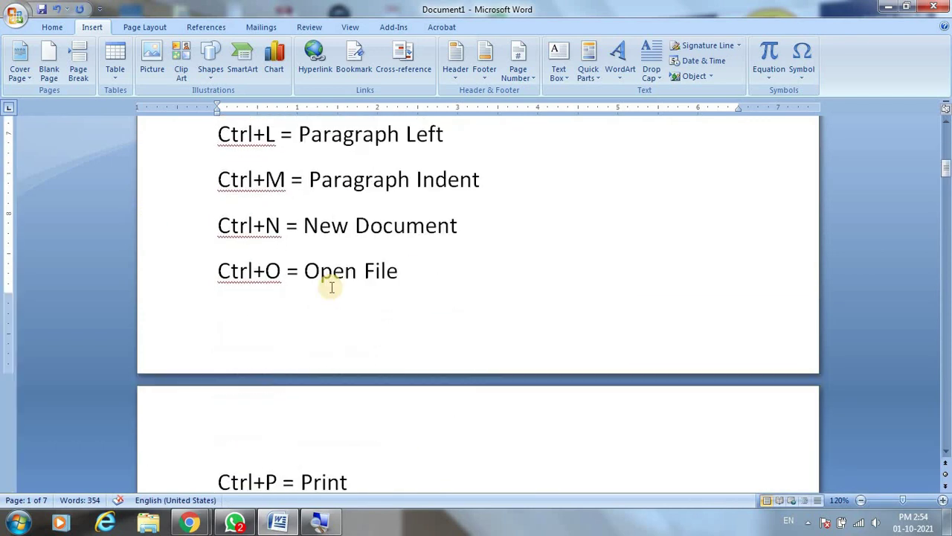
{"action": "scroll", "coordinate": [330, 287], "scroll_direction": "down", "scroll_amount": 5}
{"action": "scroll", "coordinate": [332, 287], "scroll_direction": "down", "scroll_amount": 4}
{"action": "scroll", "coordinate": [332, 287], "scroll_direction": "down", "scroll_amount": 5}
{"action": "scroll", "coordinate": [332, 287], "scroll_direction": "down", "scroll_amount": 3}
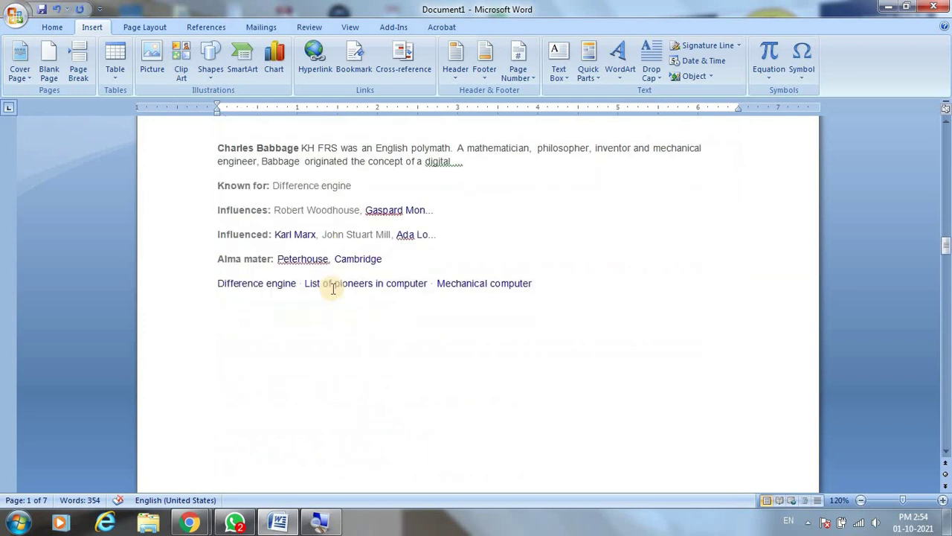
{"action": "scroll", "coordinate": [335, 284], "scroll_direction": "up", "scroll_amount": 6}
{"action": "scroll", "coordinate": [338, 282], "scroll_direction": "up", "scroll_amount": 5}
{"action": "scroll", "coordinate": [338, 282], "scroll_direction": "up", "scroll_amount": 4}
{"action": "scroll", "coordinate": [338, 282], "scroll_direction": "up", "scroll_amount": 2}
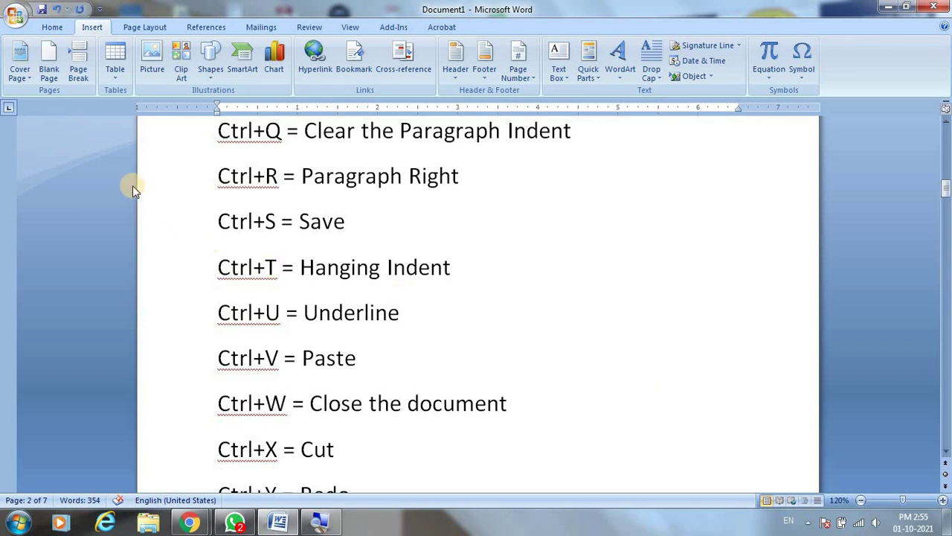
{"action": "key", "text": "ctrl+n"}
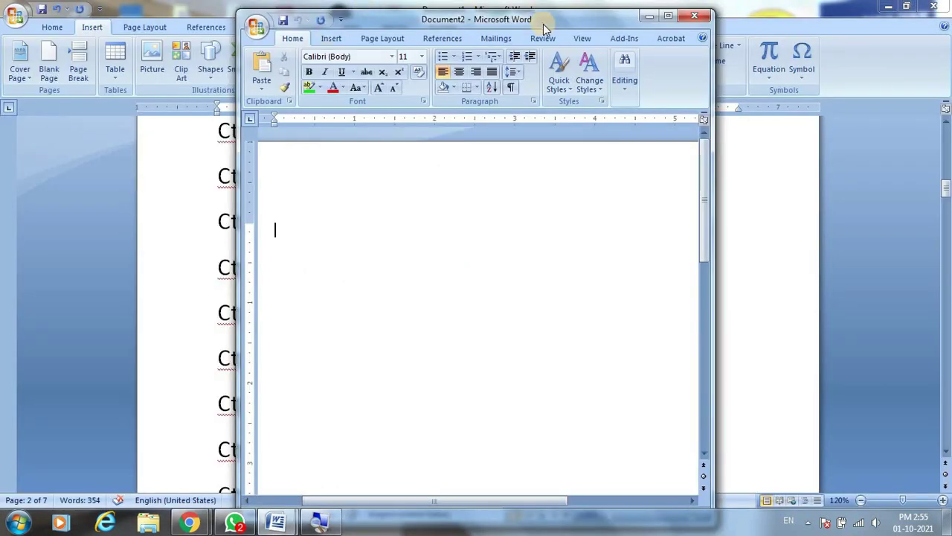
Maximize Document2, then minimize it to reveal the shortcuts document
{"action": "double_click", "coordinate": [549, 17]}
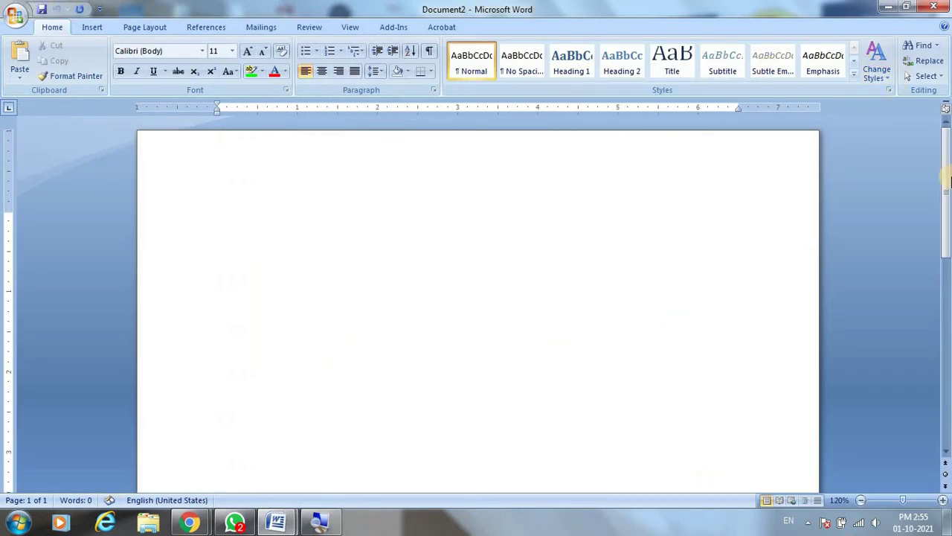
{"action": "scroll", "coordinate": [914, 394], "scroll_direction": "down", "scroll_amount": 1}
{"action": "scroll", "coordinate": [942, 144], "scroll_direction": "up", "scroll_amount": 1}
{"action": "left_click", "coordinate": [885, 9]}
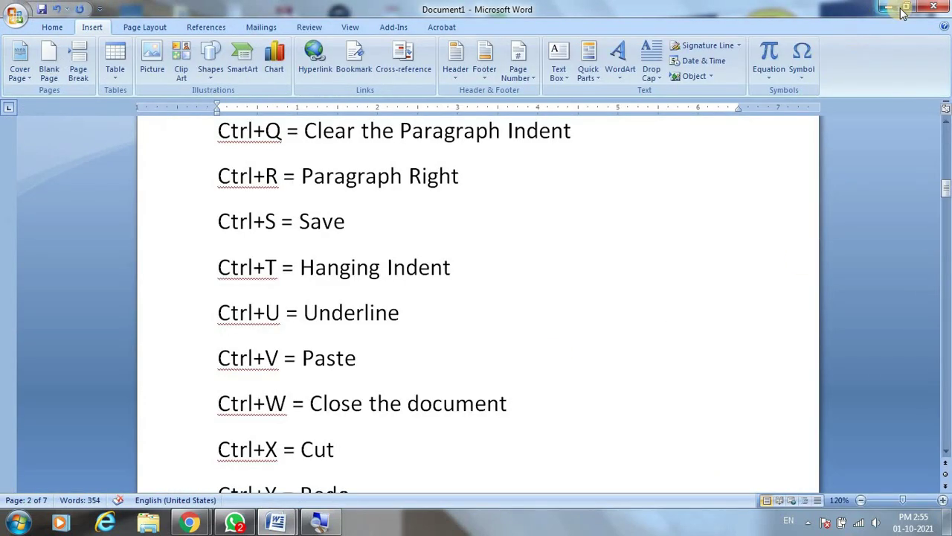
{"action": "mouse_move", "coordinate": [276, 522]}
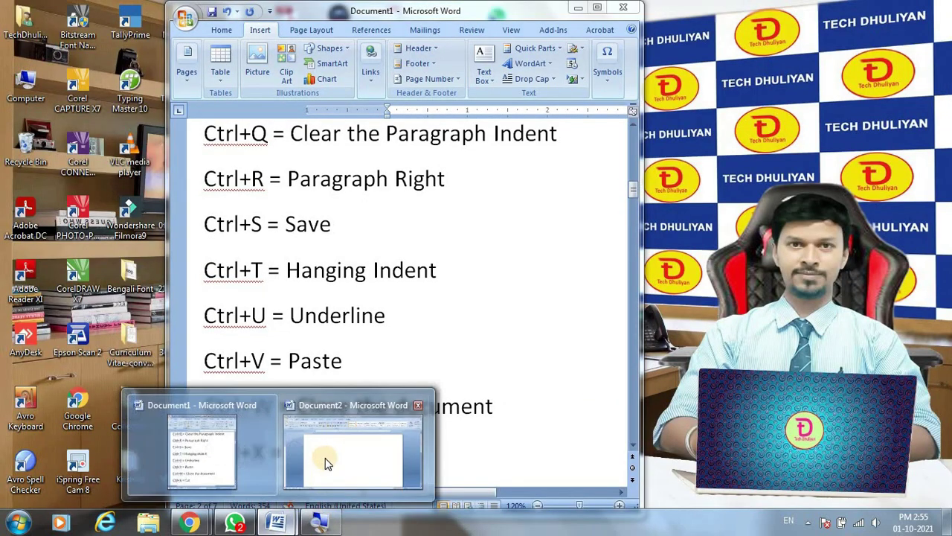
Arrange both windows side by side, close Document2, and maximize Document1
{"action": "left_click", "coordinate": [354, 448]}
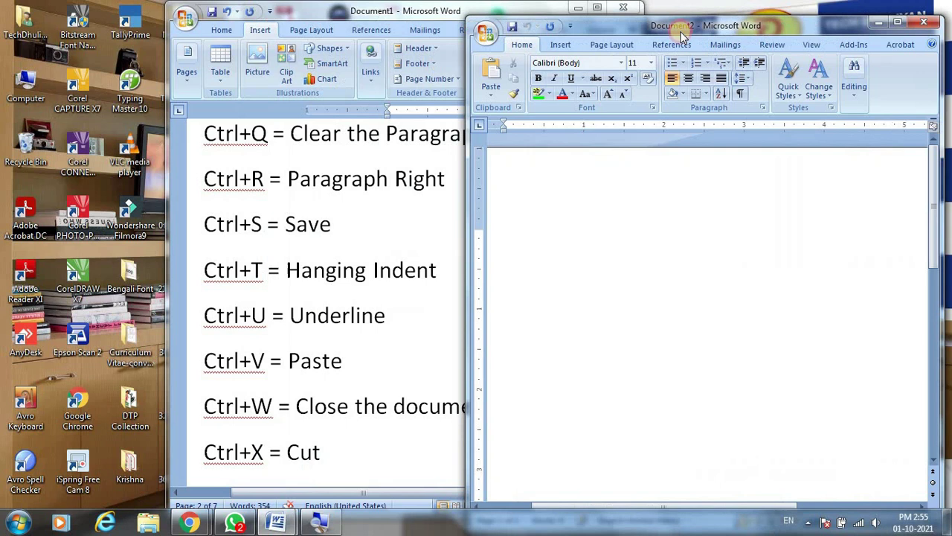
{"action": "left_click_drag", "start_coordinate": [546, 30], "coordinate": [782, 36]}
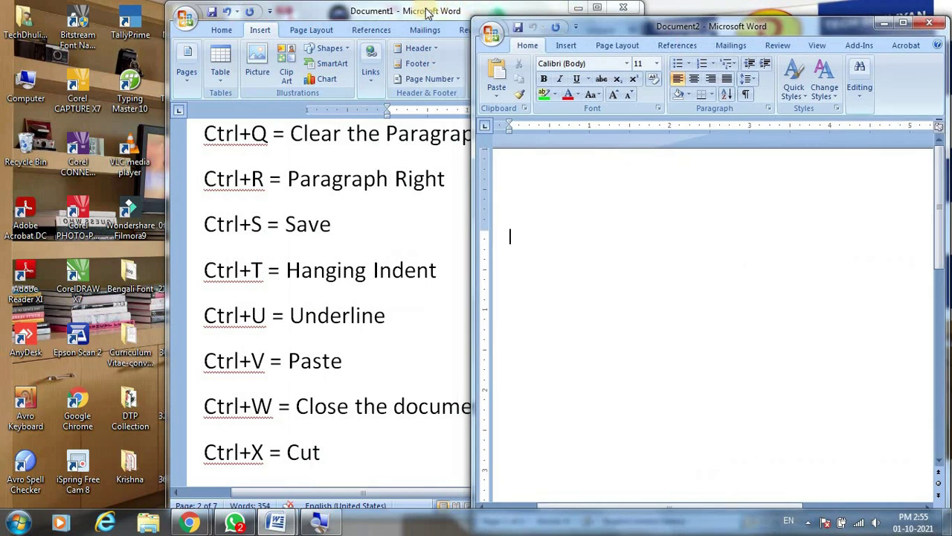
{"action": "left_click", "coordinate": [417, 15]}
{"action": "left_click_drag", "start_coordinate": [418, 15], "coordinate": [295, 17]}
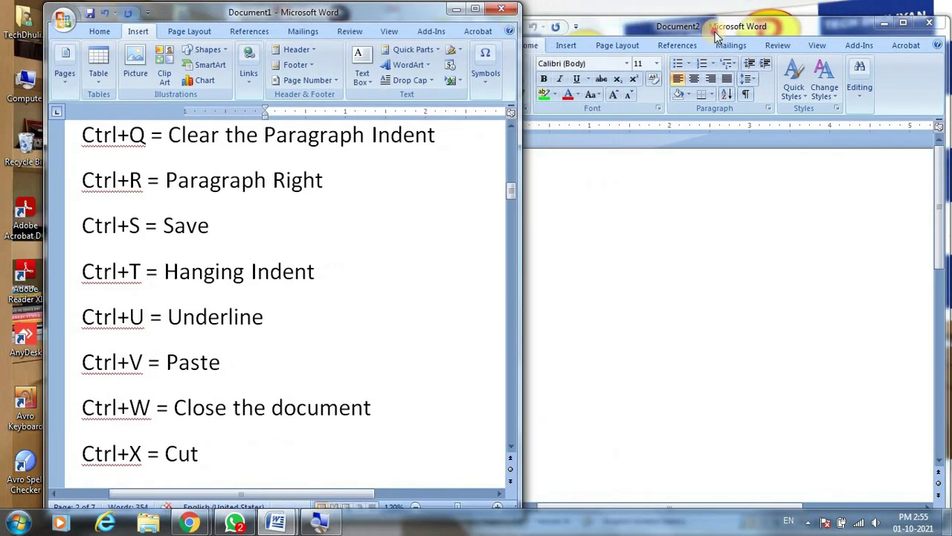
{"action": "left_click", "coordinate": [668, 31]}
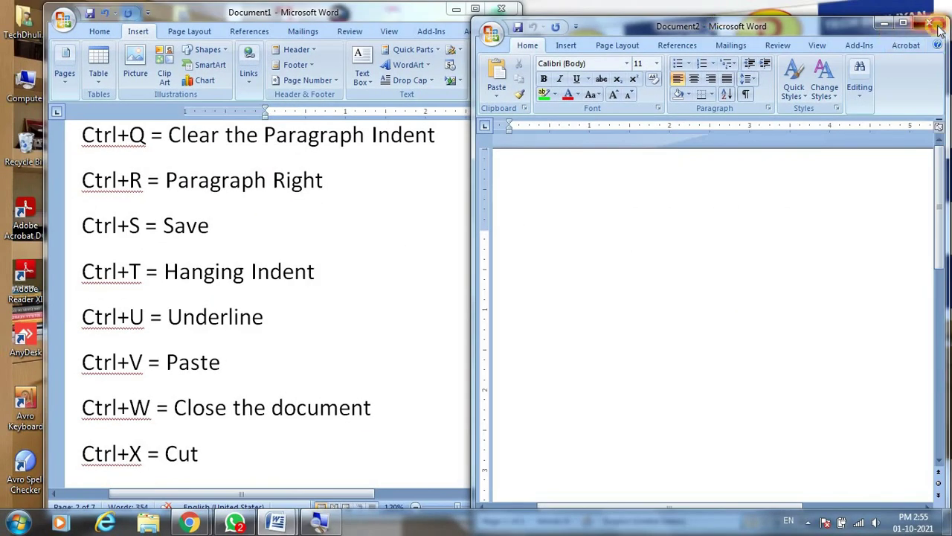
{"action": "left_click", "coordinate": [930, 24]}
{"action": "left_click", "coordinate": [474, 8]}
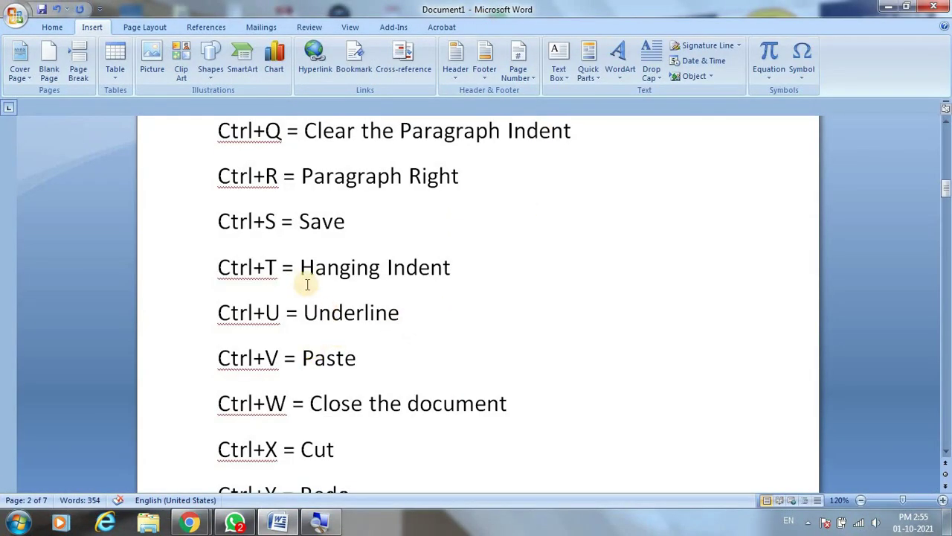
{"action": "scroll", "coordinate": [307, 271], "scroll_direction": "down", "scroll_amount": 1}
{"action": "scroll", "coordinate": [308, 272], "scroll_direction": "up", "scroll_amount": 1}
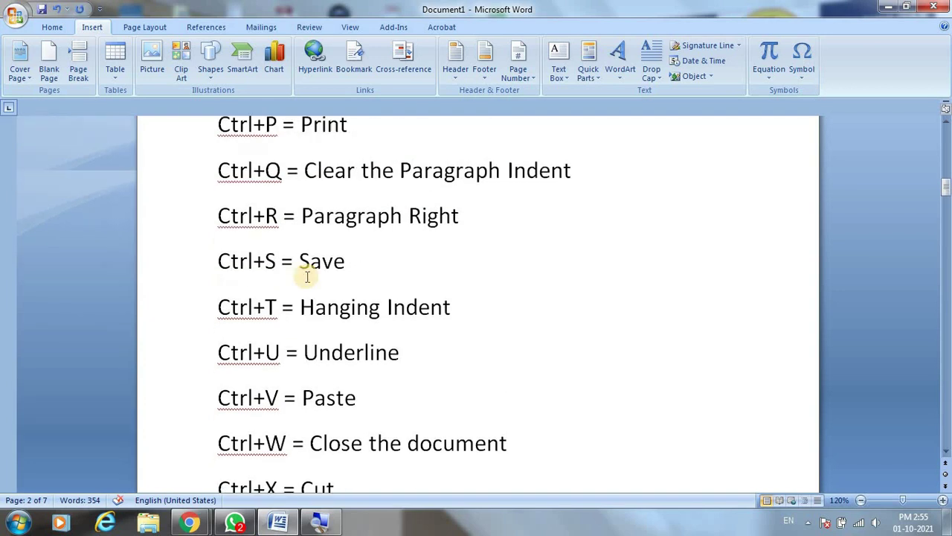
{"action": "scroll", "coordinate": [308, 272], "scroll_direction": "up", "scroll_amount": 1}
{"action": "scroll", "coordinate": [307, 275], "scroll_direction": "up", "scroll_amount": 2}
{"action": "scroll", "coordinate": [307, 276], "scroll_direction": "up", "scroll_amount": 2}
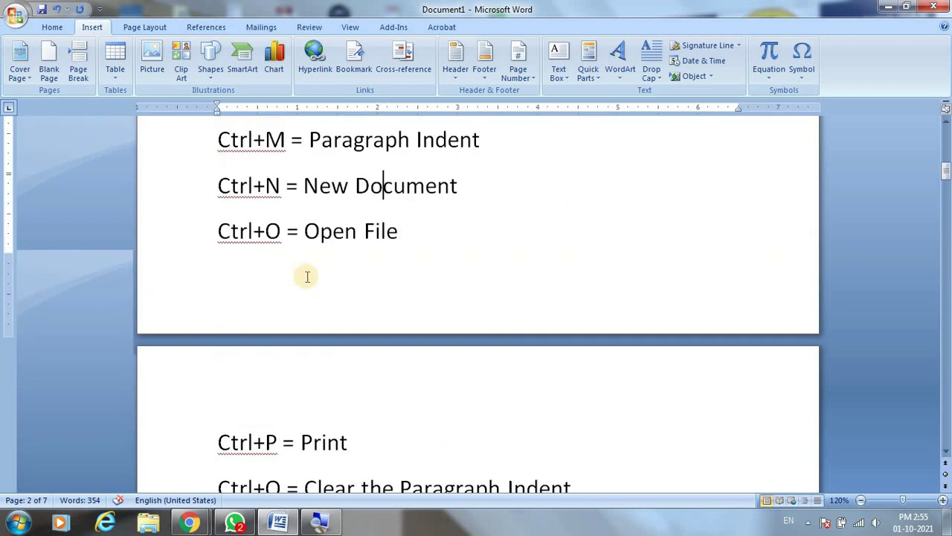
{"action": "left_click_drag", "start_coordinate": [304, 230], "coordinate": [344, 230]}
{"action": "left_click_drag", "start_coordinate": [422, 244], "coordinate": [399, 227]}
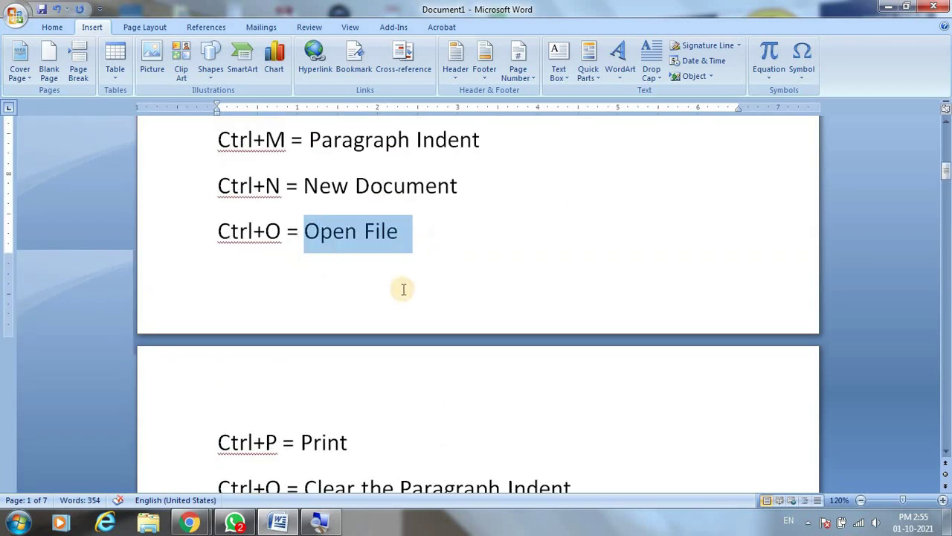
{"action": "scroll", "coordinate": [398, 295], "scroll_direction": "down", "scroll_amount": 3}
{"action": "scroll", "coordinate": [372, 334], "scroll_direction": "down", "scroll_amount": 2}
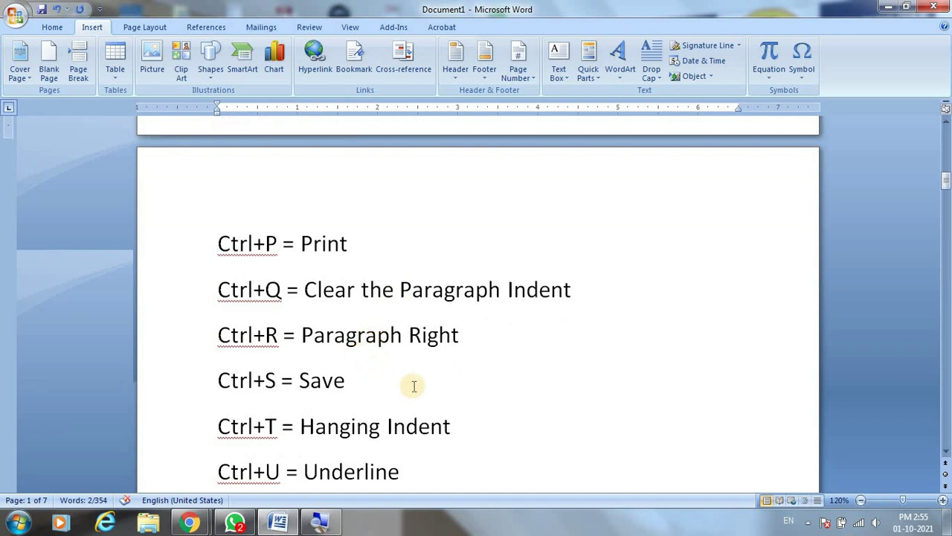
{"action": "scroll", "coordinate": [450, 400], "scroll_direction": "down", "scroll_amount": 1}
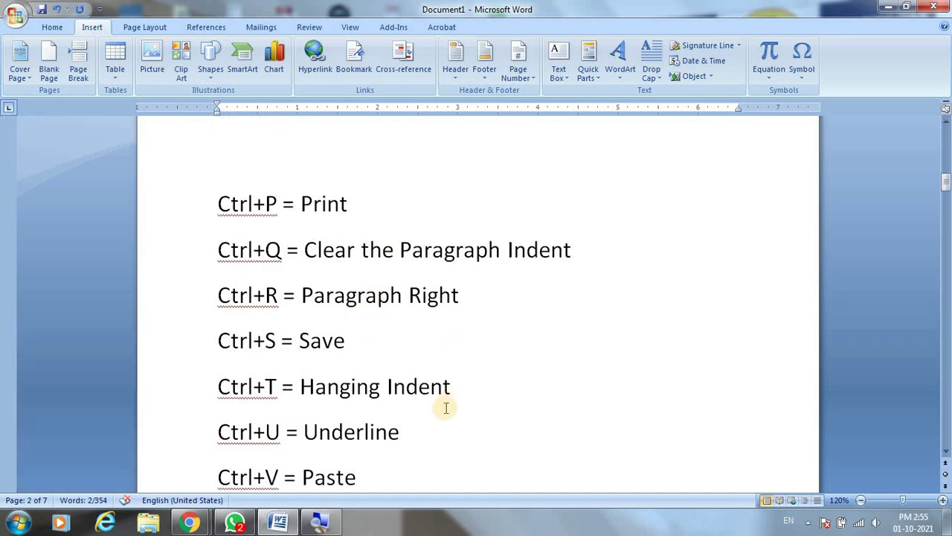
{"action": "key", "text": "ctrl+o"}
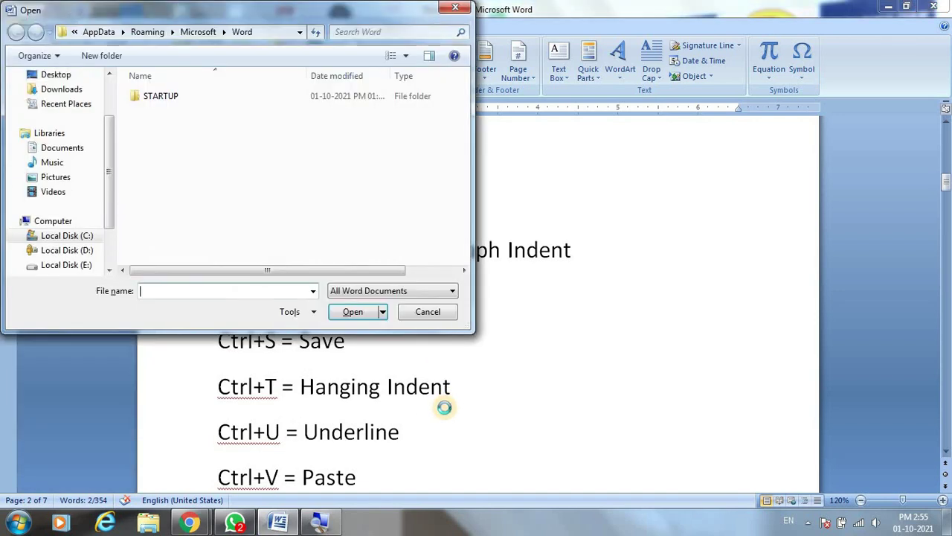
{"action": "left_click_drag", "start_coordinate": [107, 161], "coordinate": [106, 198]}
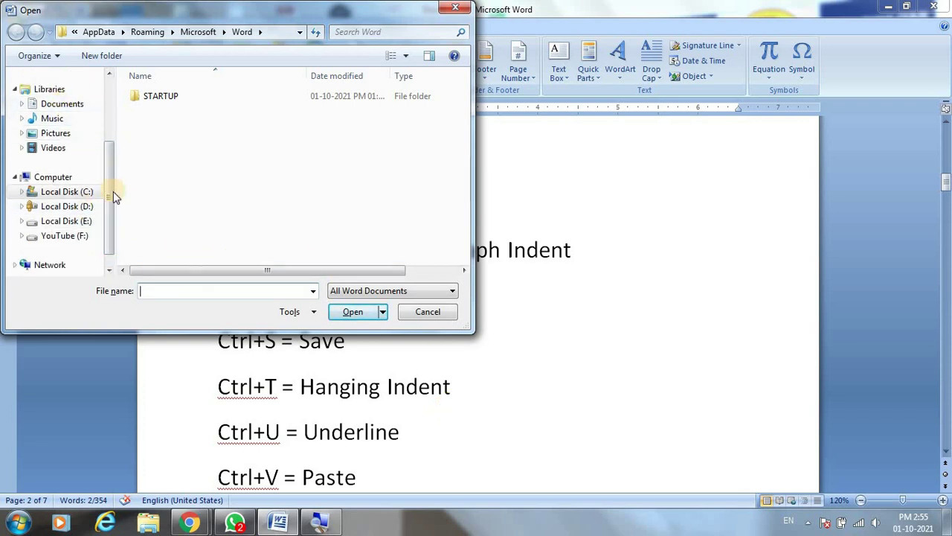
{"action": "left_click_drag", "start_coordinate": [111, 163], "coordinate": [108, 122]}
{"action": "left_click", "coordinate": [54, 119]}
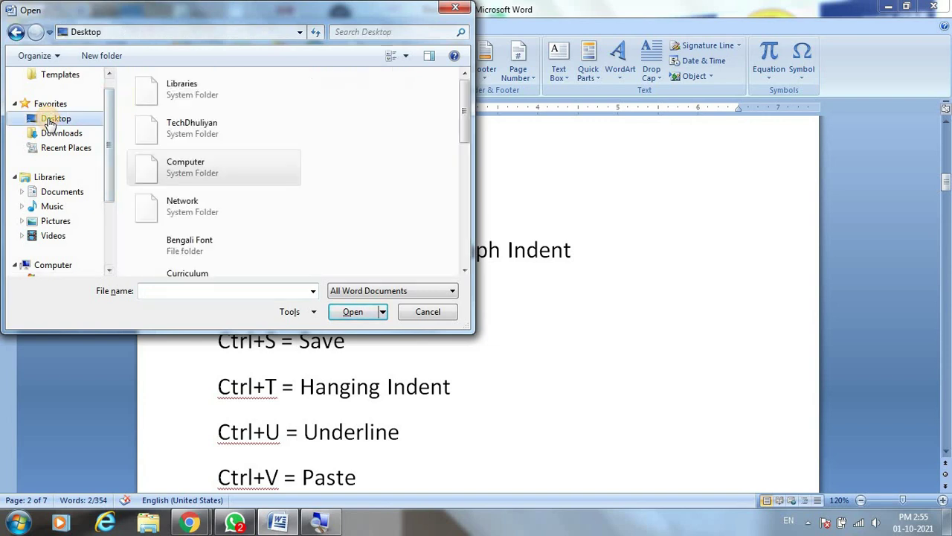
{"action": "scroll", "coordinate": [209, 245], "scroll_direction": "down", "scroll_amount": 5}
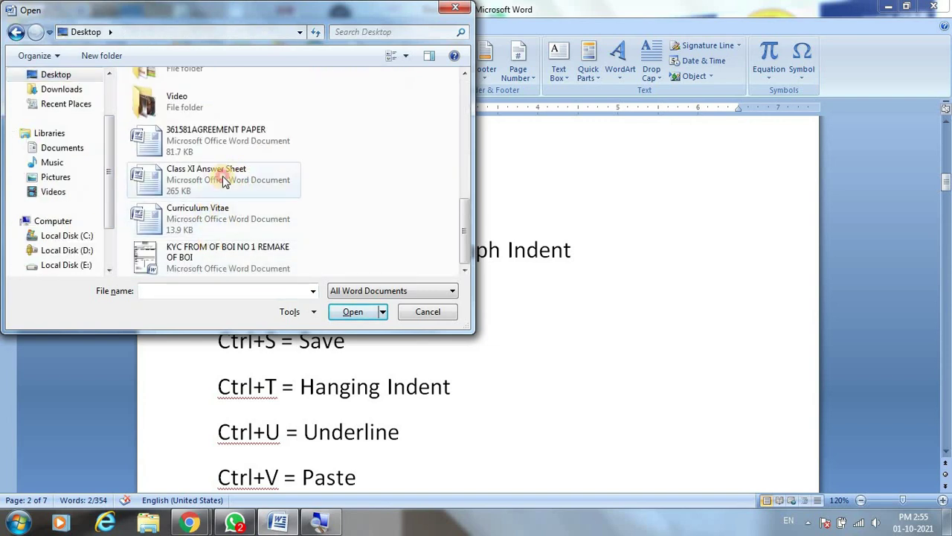
{"action": "left_click", "coordinate": [225, 182]}
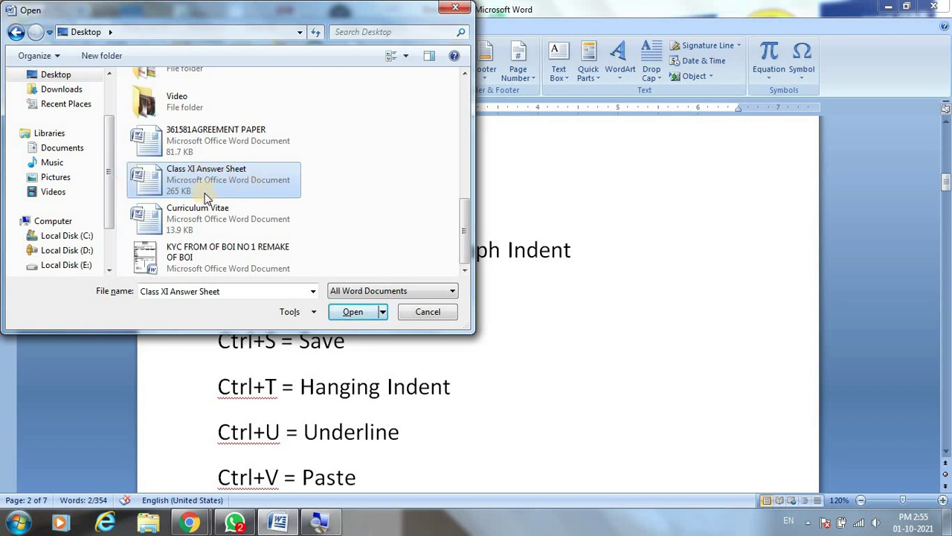
{"action": "left_click", "coordinate": [354, 312]}
{"action": "scroll", "coordinate": [410, 340], "scroll_direction": "down", "scroll_amount": 5}
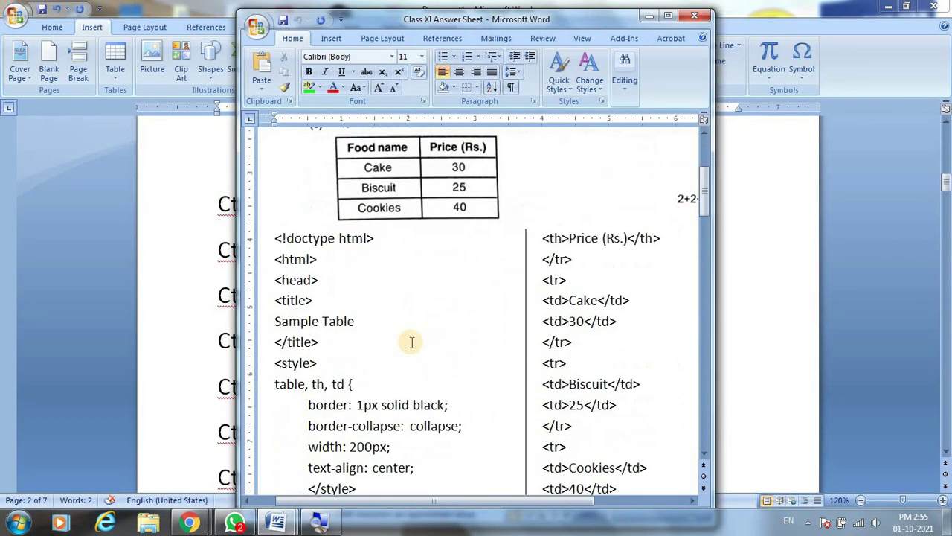
{"action": "scroll", "coordinate": [416, 342], "scroll_direction": "up", "scroll_amount": 5}
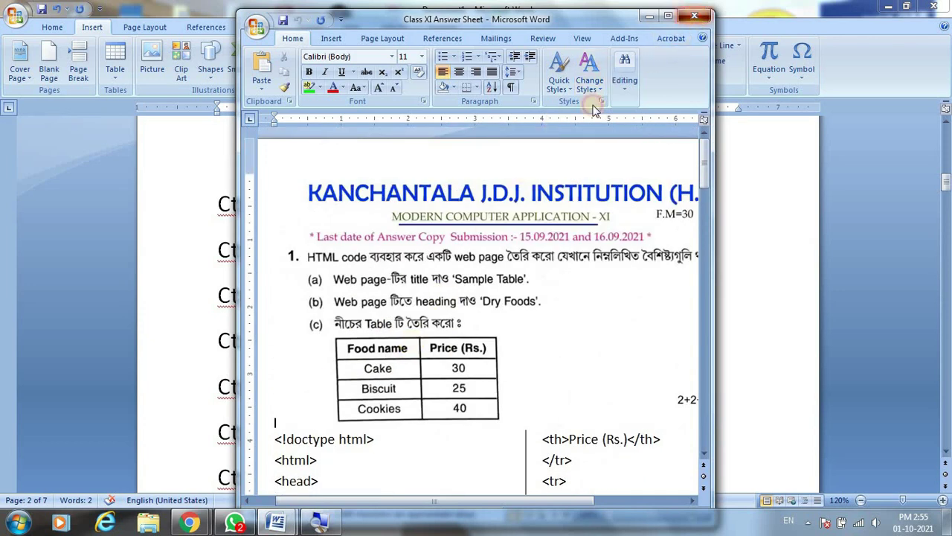
{"action": "key", "text": "ctrl+w"}
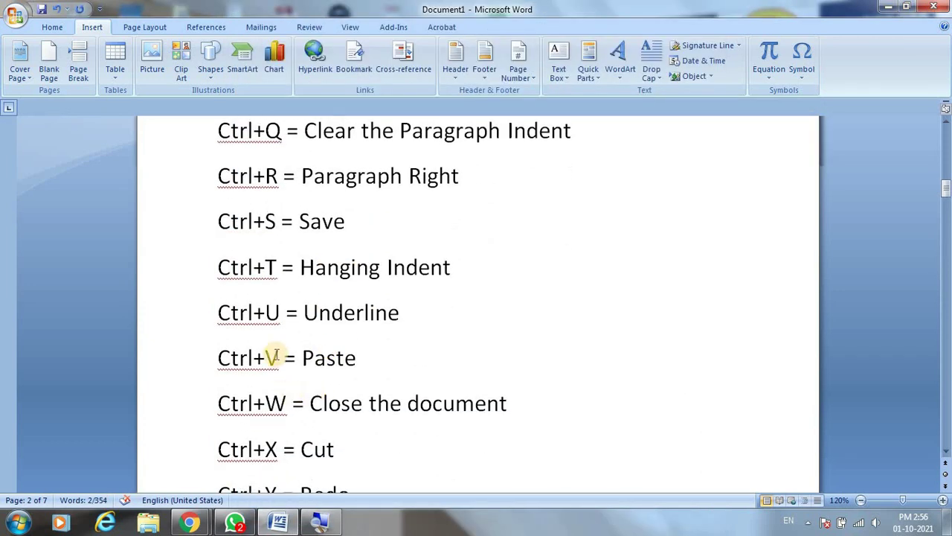
{"action": "scroll", "coordinate": [288, 244], "scroll_direction": "up", "scroll_amount": 5}
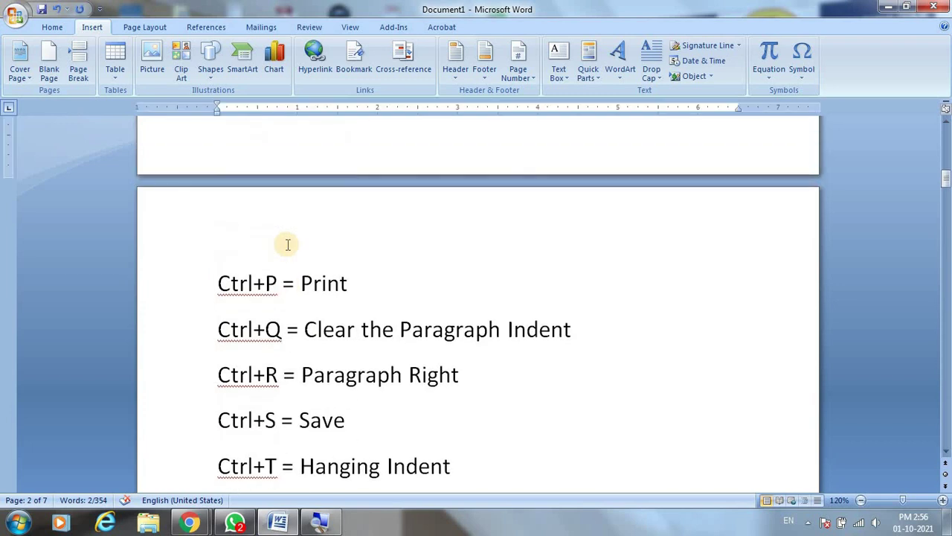
{"action": "scroll", "coordinate": [288, 244], "scroll_direction": "down", "scroll_amount": 1}
{"action": "scroll", "coordinate": [288, 244], "scroll_direction": "up", "scroll_amount": 3}
{"action": "scroll", "coordinate": [288, 244], "scroll_direction": "down", "scroll_amount": 5}
{"action": "scroll", "coordinate": [288, 244], "scroll_direction": "up", "scroll_amount": 1}
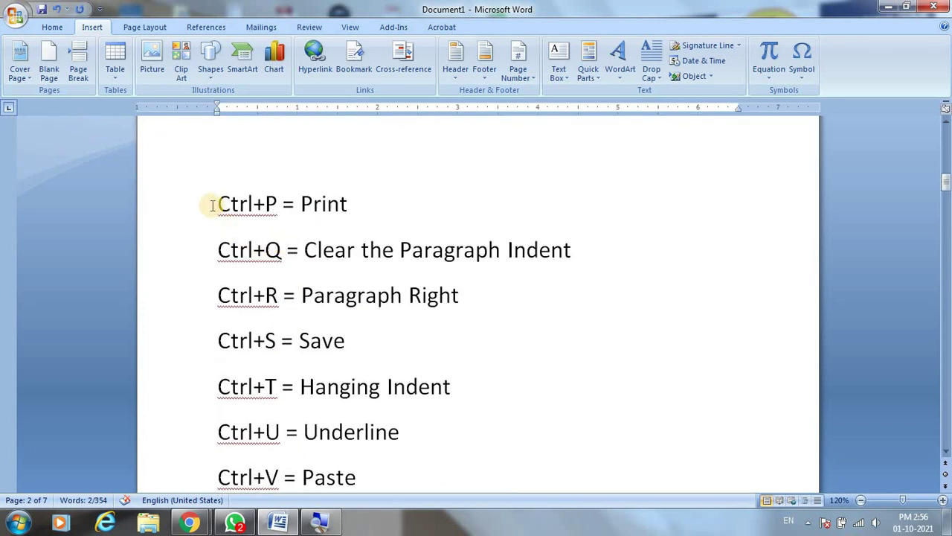
{"action": "left_click", "coordinate": [206, 203]}
{"action": "left_click", "coordinate": [343, 204], "text": "shift"}
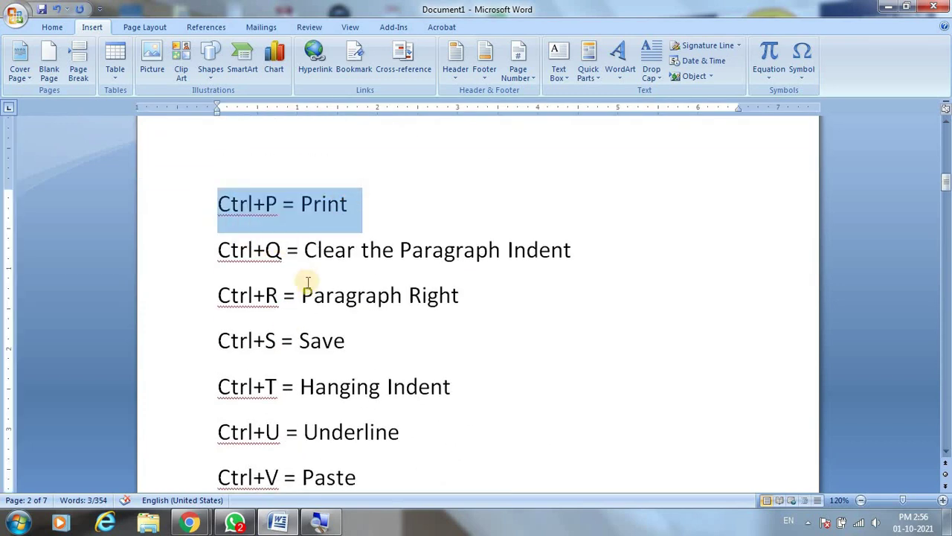
{"action": "key", "text": "ctrl+p"}
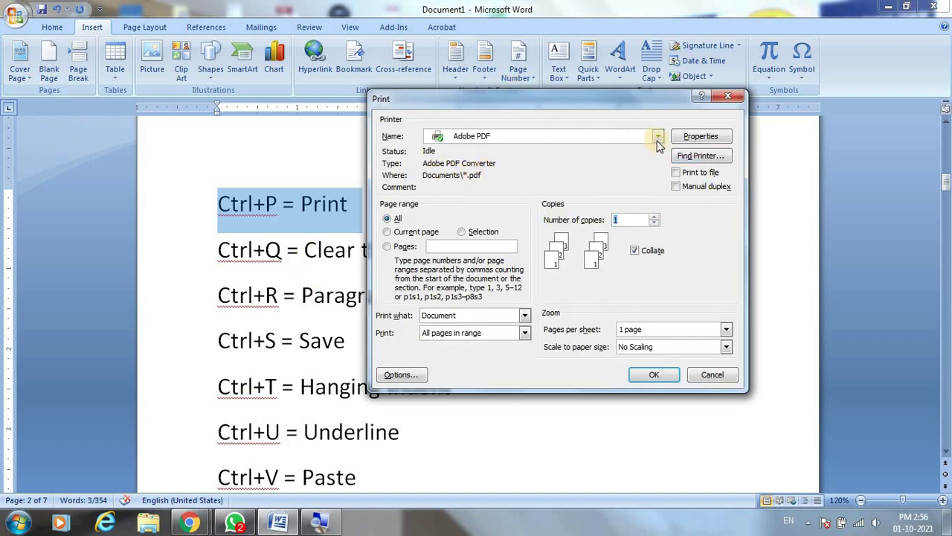
{"action": "left_click", "coordinate": [658, 138]}
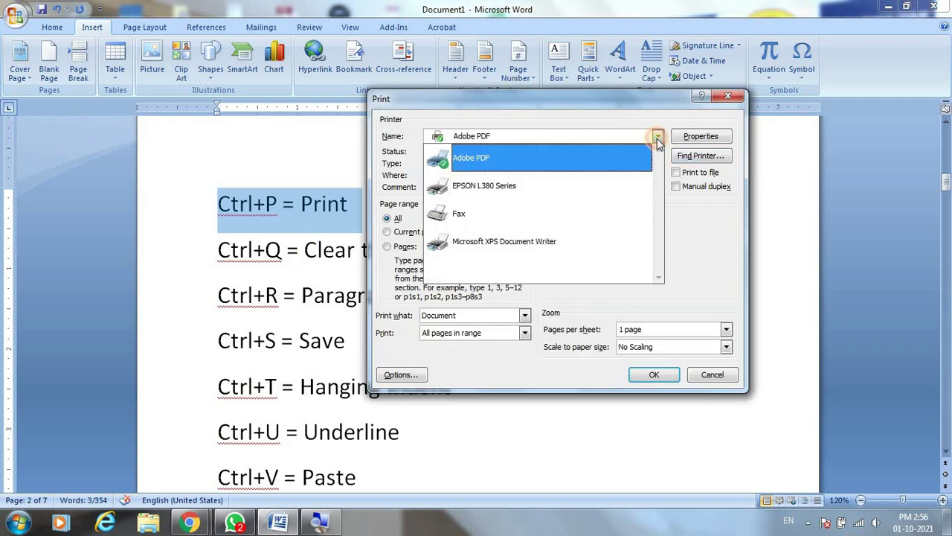
{"action": "left_click", "coordinate": [707, 269]}
{"action": "left_click", "coordinate": [727, 96]}
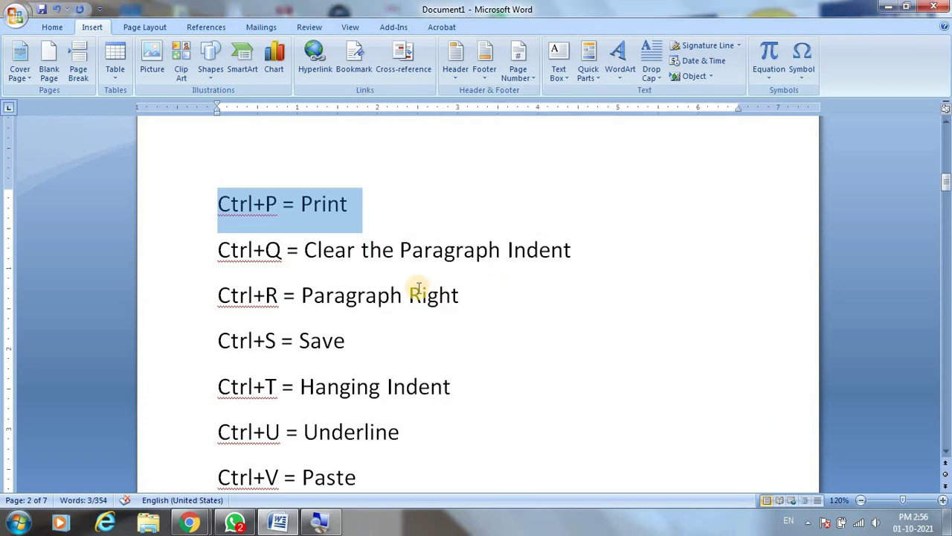
{"action": "left_click", "coordinate": [415, 290]}
{"action": "scroll", "coordinate": [305, 323], "scroll_direction": "down", "scroll_amount": 1}
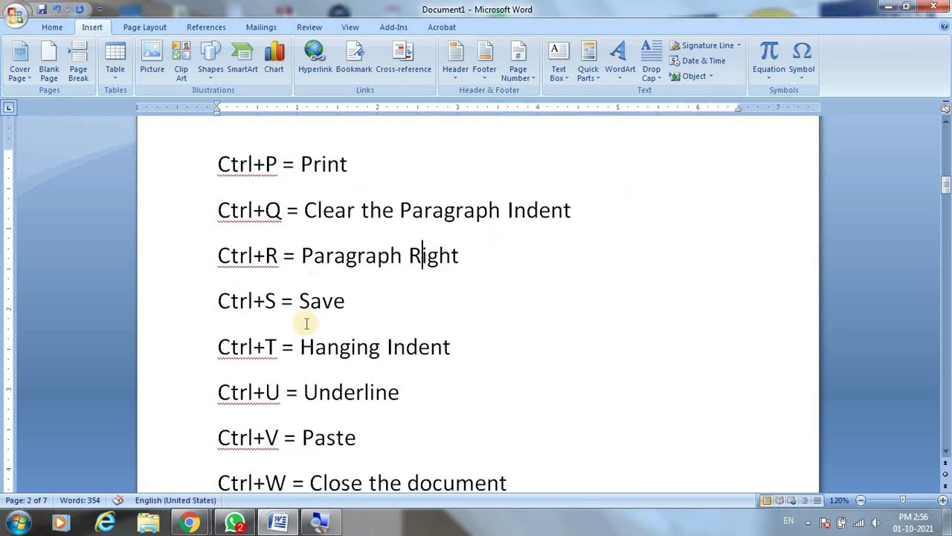
{"action": "scroll", "coordinate": [305, 318], "scroll_direction": "down", "scroll_amount": 1}
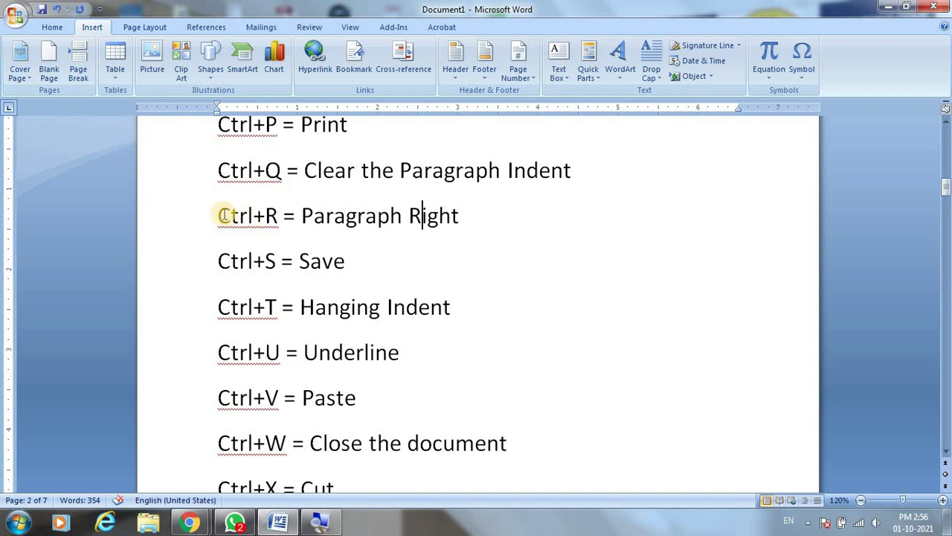
{"action": "left_click_drag", "start_coordinate": [220, 215], "coordinate": [281, 213]}
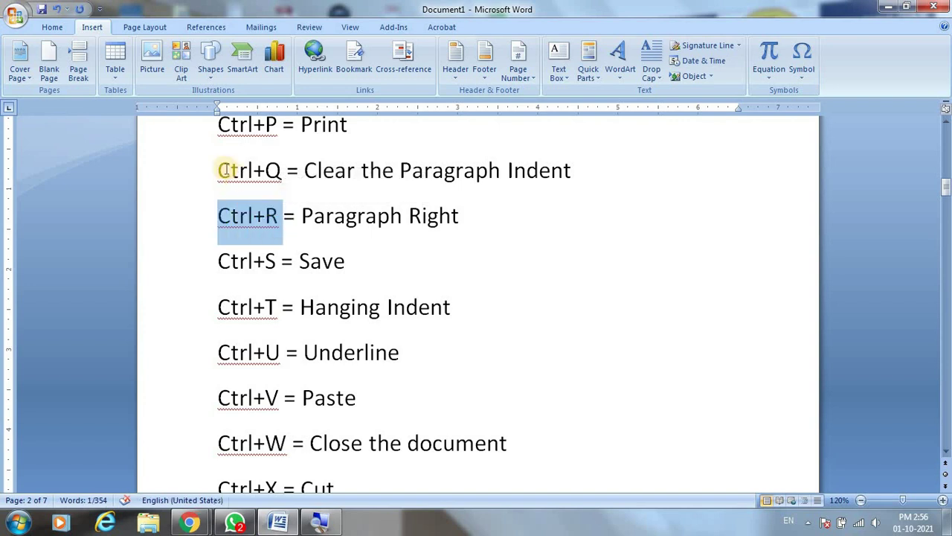
{"action": "left_click_drag", "start_coordinate": [286, 170], "coordinate": [556, 168]}
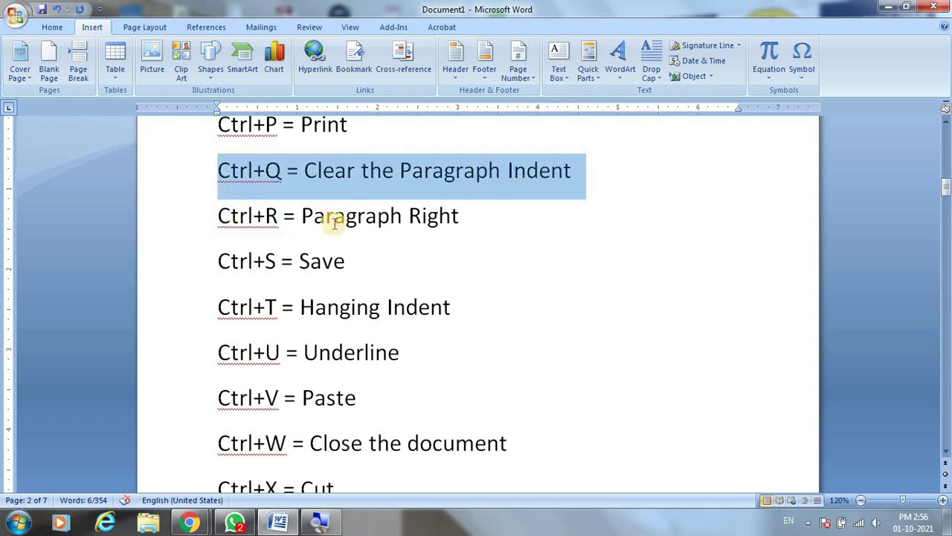
{"action": "left_click", "coordinate": [305, 217]}
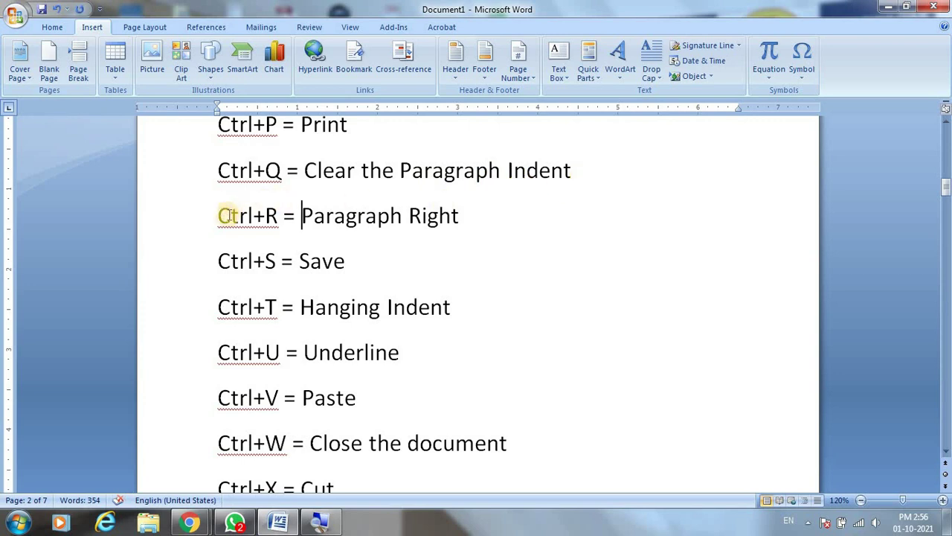
{"action": "left_click_drag", "start_coordinate": [220, 216], "coordinate": [450, 216]}
{"action": "scroll", "coordinate": [595, 346], "scroll_direction": "down", "scroll_amount": 2}
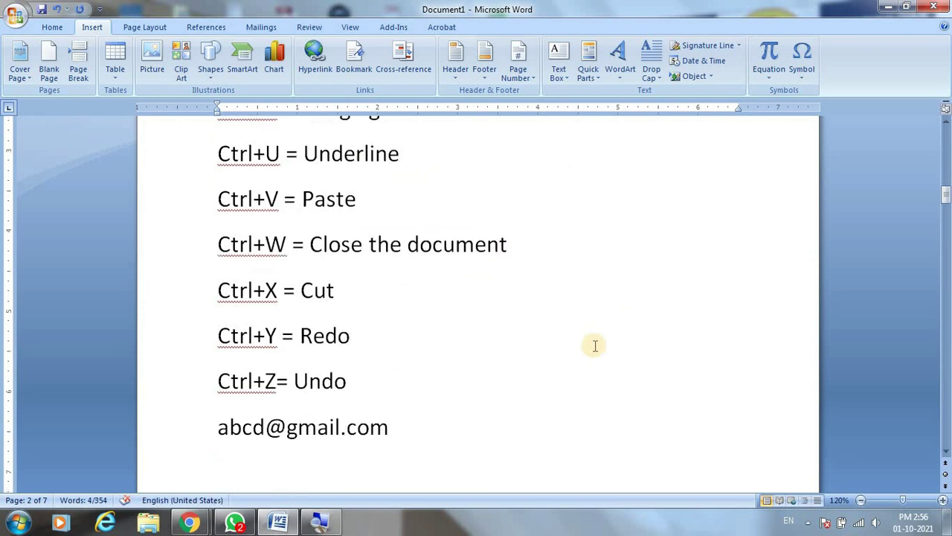
{"action": "scroll", "coordinate": [595, 345], "scroll_direction": "down", "scroll_amount": 4}
{"action": "scroll", "coordinate": [588, 342], "scroll_direction": "down", "scroll_amount": 4}
{"action": "scroll", "coordinate": [538, 342], "scroll_direction": "down", "scroll_amount": 2}
{"action": "left_click", "coordinate": [248, 312]}
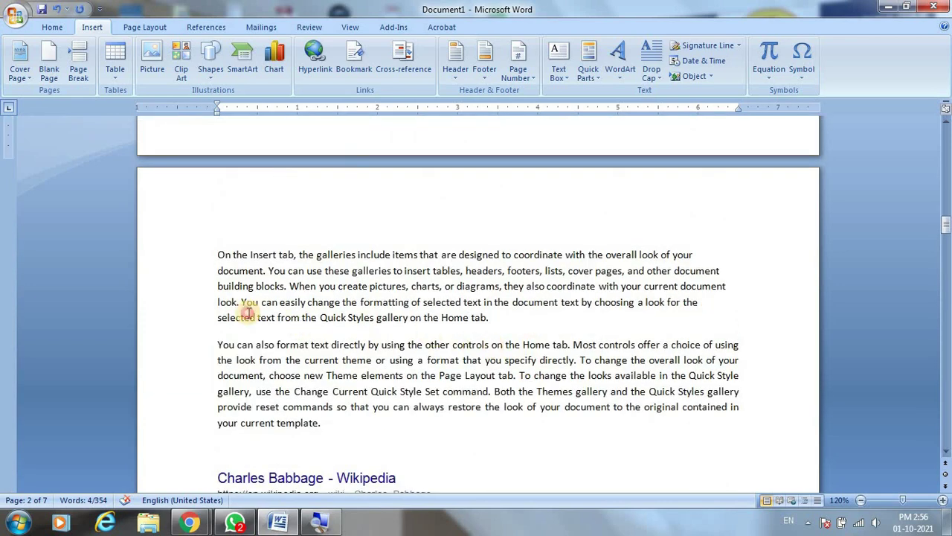
{"action": "mouse_move", "coordinate": [218, 255]}
{"action": "left_mouse_down"}
{"action": "mouse_move", "coordinate": [329, 301]}
{"action": "mouse_move", "coordinate": [436, 301]}
{"action": "mouse_move", "coordinate": [350, 296]}
{"action": "left_mouse_up"}
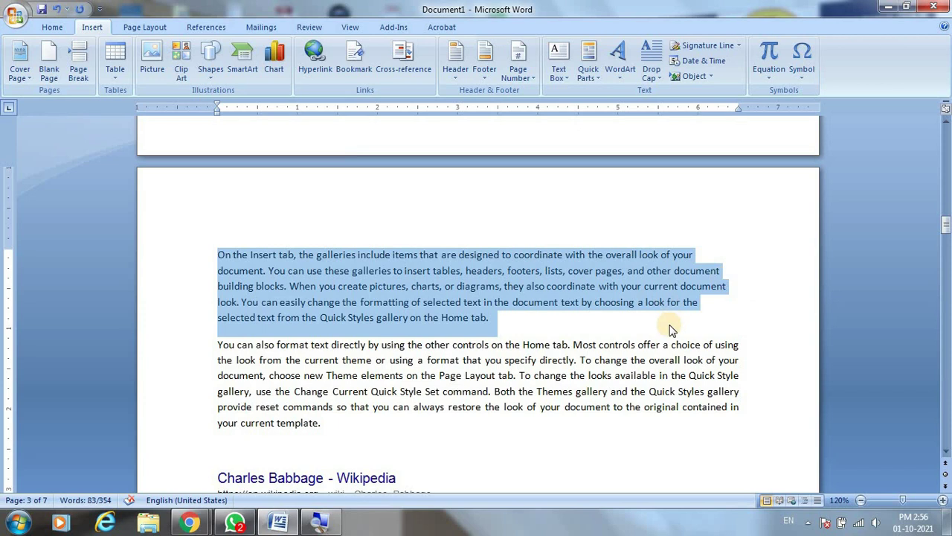
{"action": "key", "text": "ctrl+r"}
{"action": "left_click", "coordinate": [704, 360]}
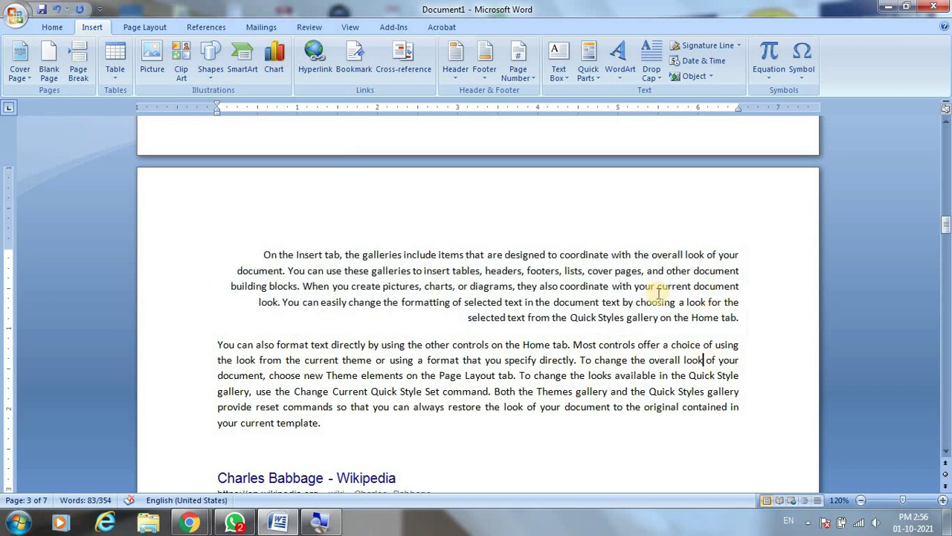
{"action": "double_click", "coordinate": [272, 254]}
{"action": "left_click", "coordinate": [622, 328], "text": "shift"}
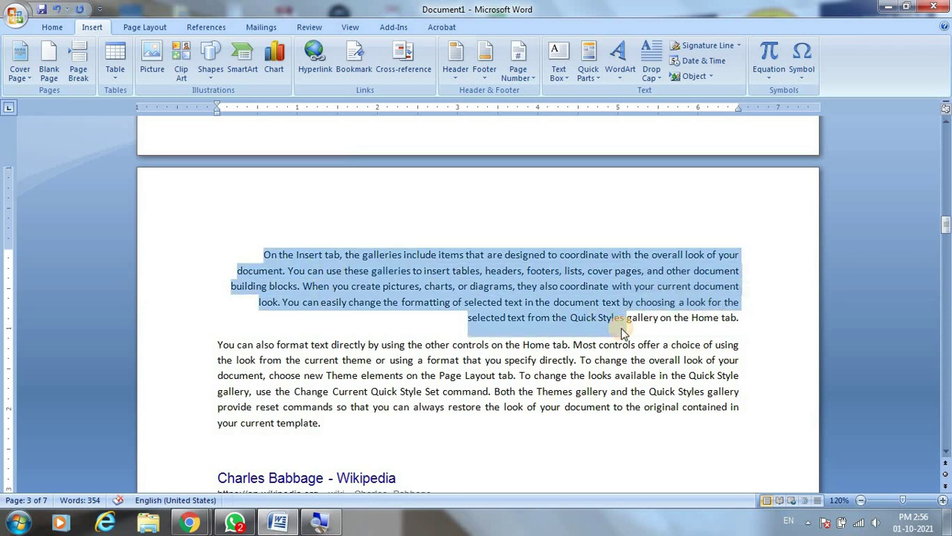
{"action": "key", "text": "ctrl+l"}
{"action": "scroll", "coordinate": [621, 328], "scroll_direction": "up", "scroll_amount": 10}
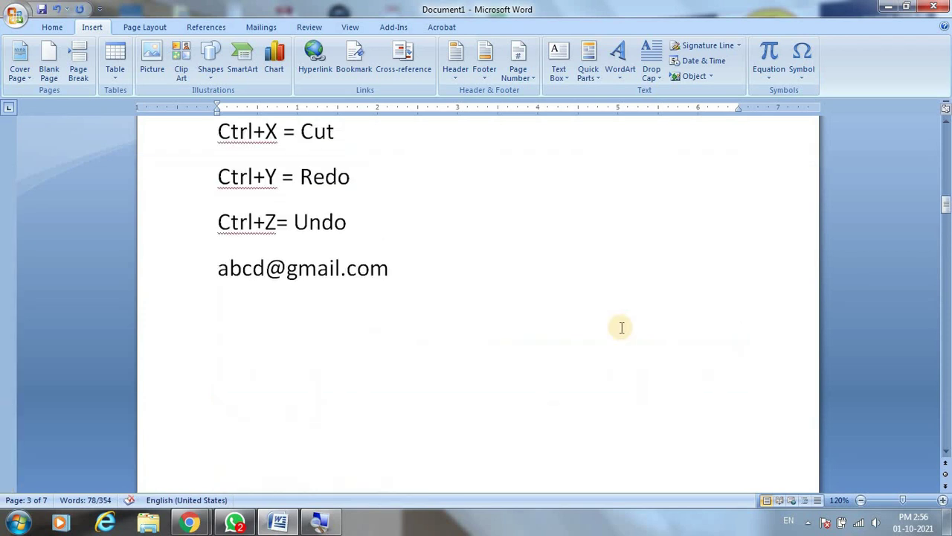
{"action": "scroll", "coordinate": [240, 291], "scroll_direction": "up", "scroll_amount": 4}
{"action": "scroll", "coordinate": [334, 288], "scroll_direction": "up", "scroll_amount": 4}
{"action": "scroll", "coordinate": [331, 289], "scroll_direction": "down", "scroll_amount": 2}
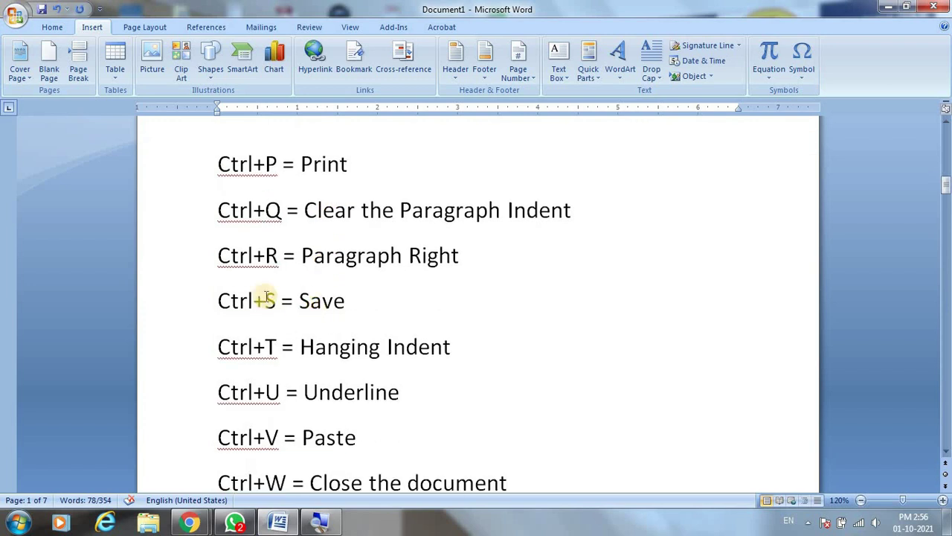
{"action": "left_click_drag", "start_coordinate": [216, 255], "coordinate": [456, 271]}
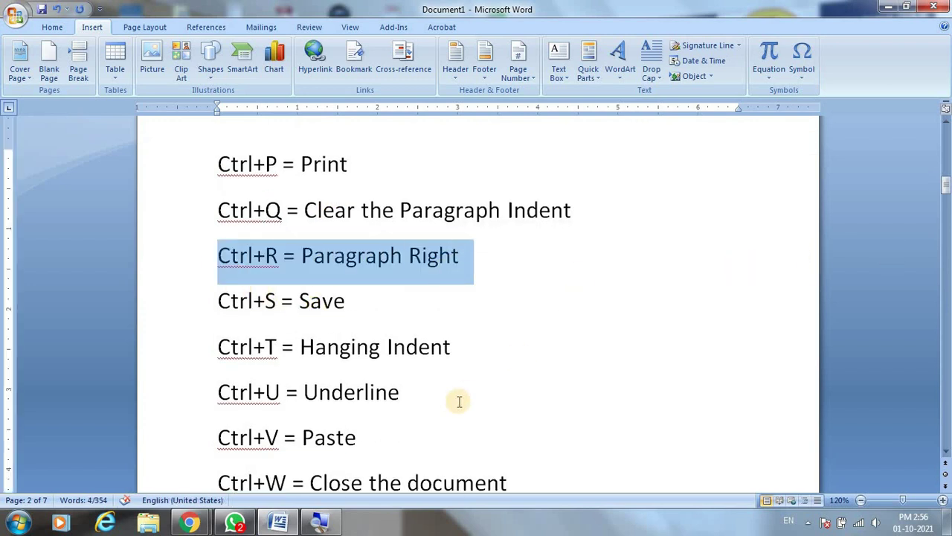
{"action": "key", "text": "ctrl+r"}
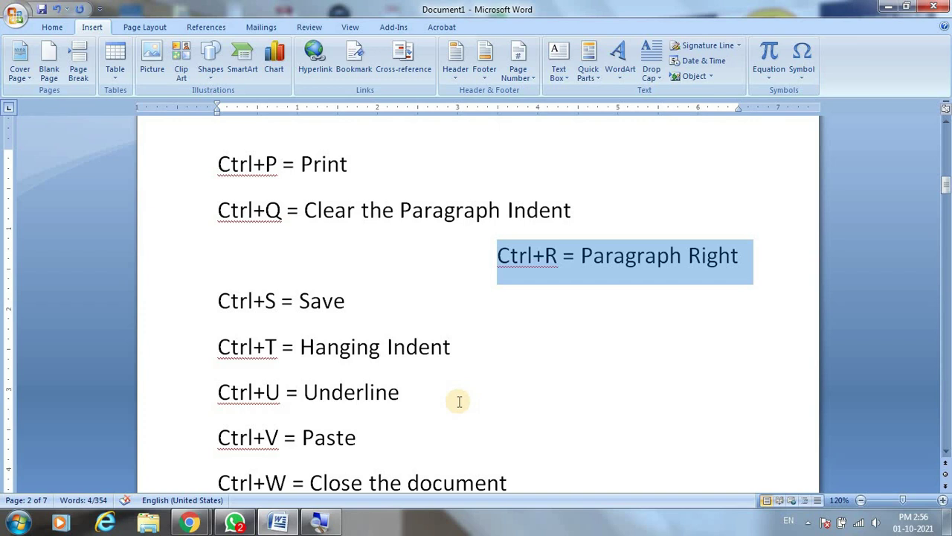
{"action": "key", "text": "ctrl+e"}
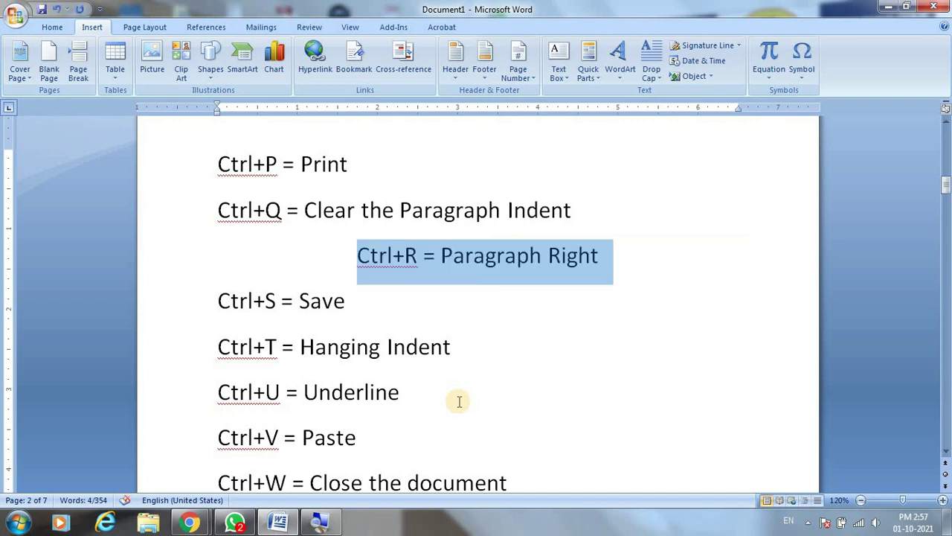
{"action": "key", "text": "ctrl+l"}
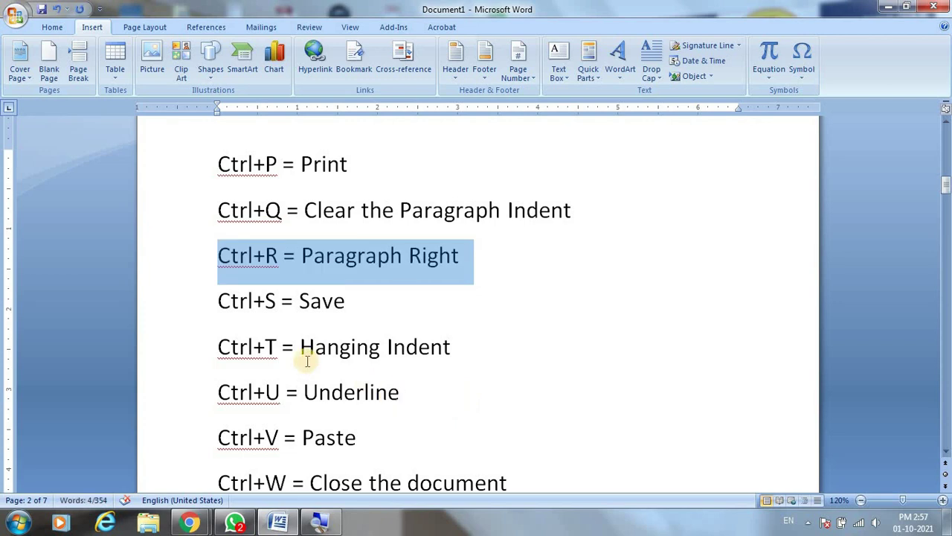
{"action": "left_click_drag", "start_coordinate": [221, 302], "coordinate": [368, 296]}
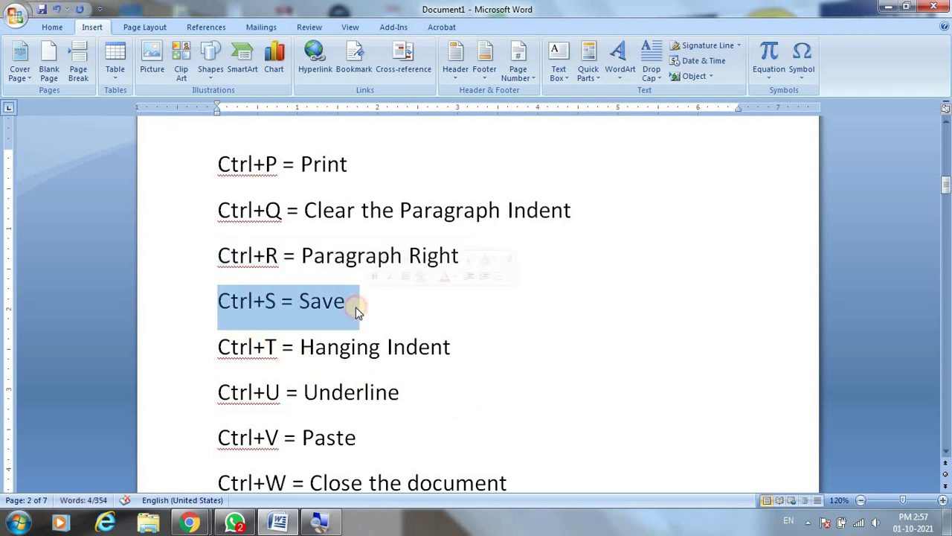
{"action": "scroll", "coordinate": [354, 307], "scroll_direction": "down", "scroll_amount": 1}
{"action": "scroll", "coordinate": [355, 307], "scroll_direction": "down", "scroll_amount": 1}
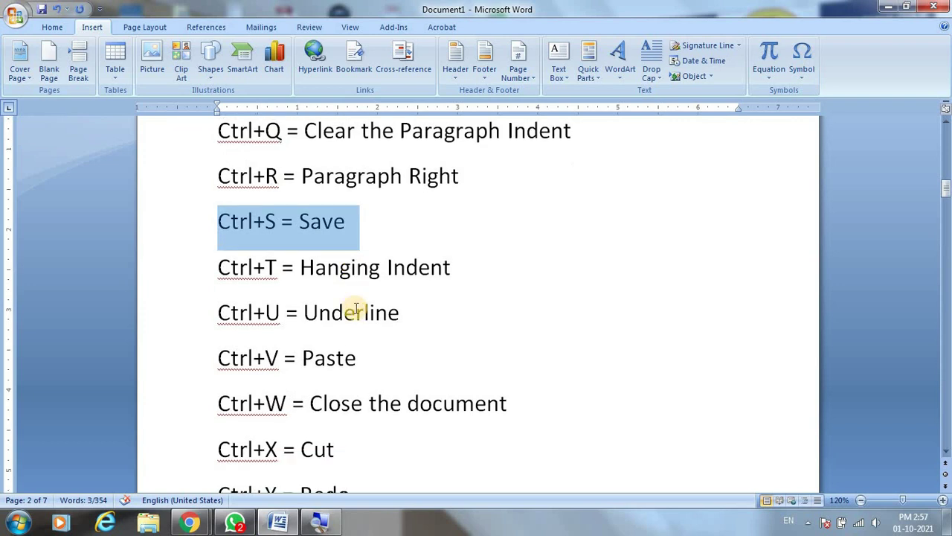
{"action": "left_click", "coordinate": [354, 310]}
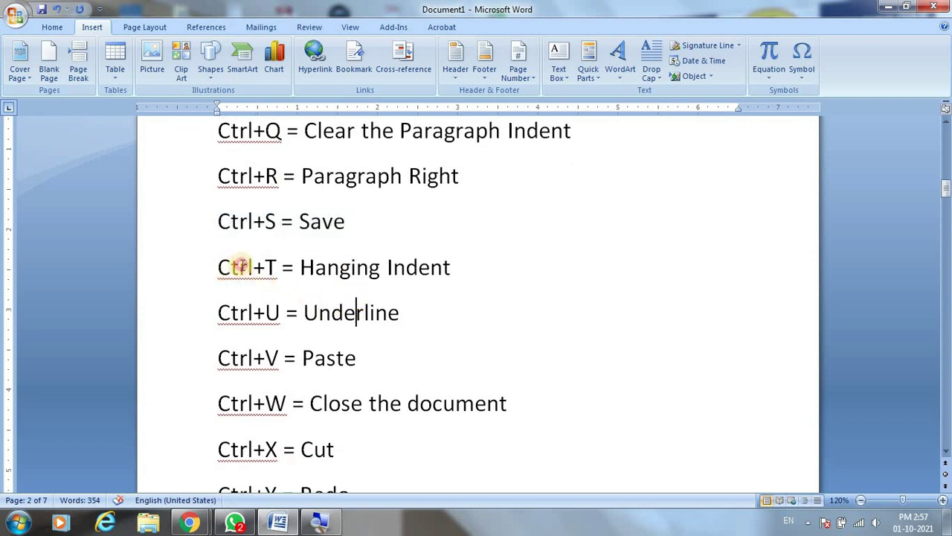
{"action": "left_click_drag", "start_coordinate": [238, 268], "coordinate": [438, 277]}
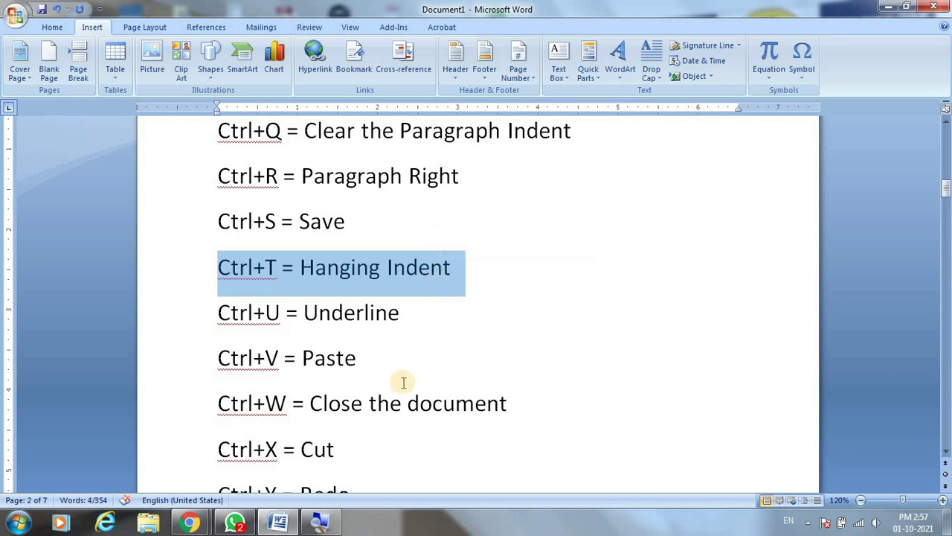
{"action": "scroll", "coordinate": [405, 368], "scroll_direction": "down", "scroll_amount": 1}
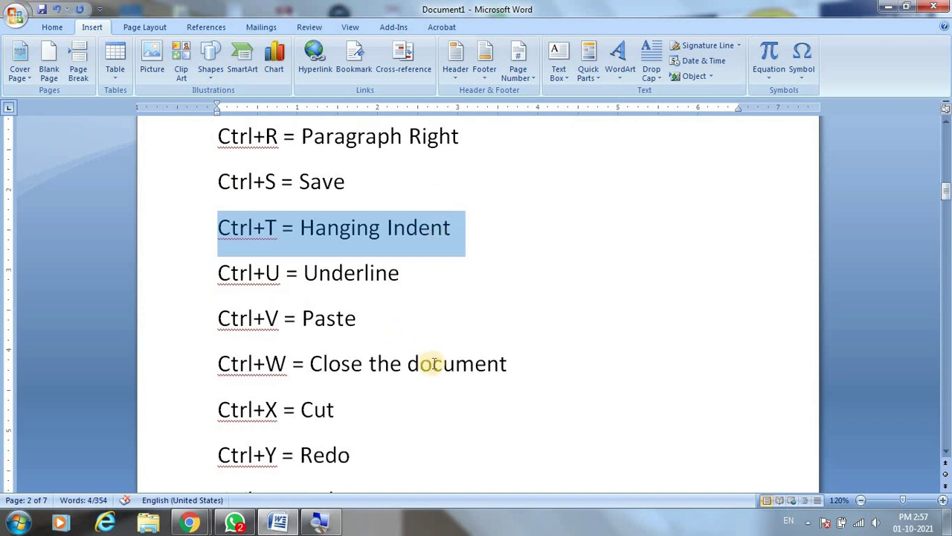
{"action": "scroll", "coordinate": [425, 362], "scroll_direction": "down", "scroll_amount": 4}
{"action": "scroll", "coordinate": [446, 351], "scroll_direction": "down", "scroll_amount": 5}
{"action": "scroll", "coordinate": [387, 313], "scroll_direction": "down", "scroll_amount": 2}
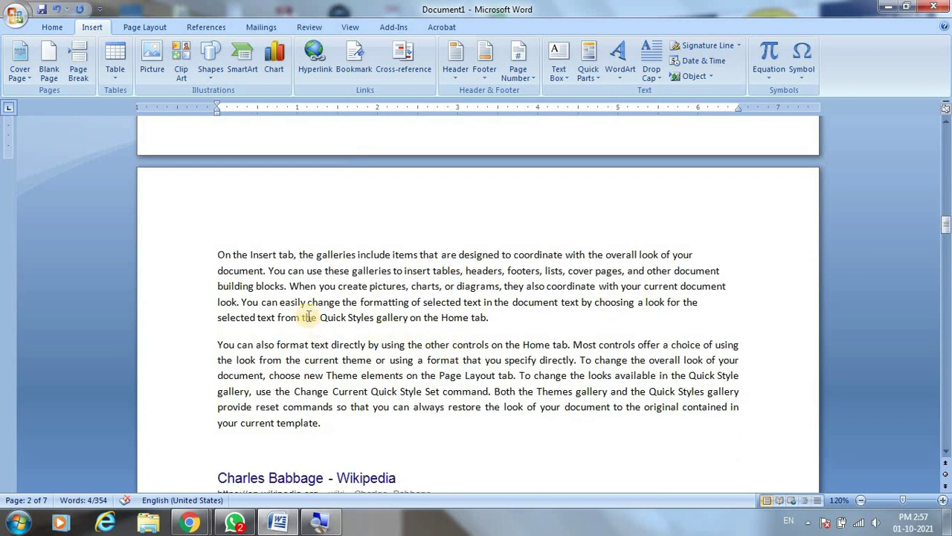
Give the 'You can also format text' paragraph a two-step hanging indent with Ctrl+T
{"action": "scroll", "coordinate": [308, 318], "scroll_direction": "down", "scroll_amount": 1}
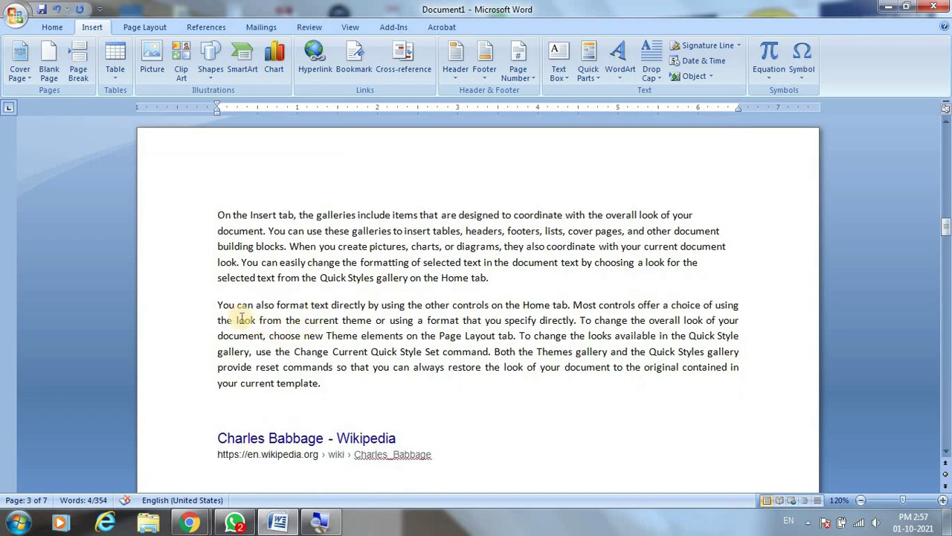
{"action": "left_click_drag", "start_coordinate": [217, 303], "coordinate": [341, 385]}
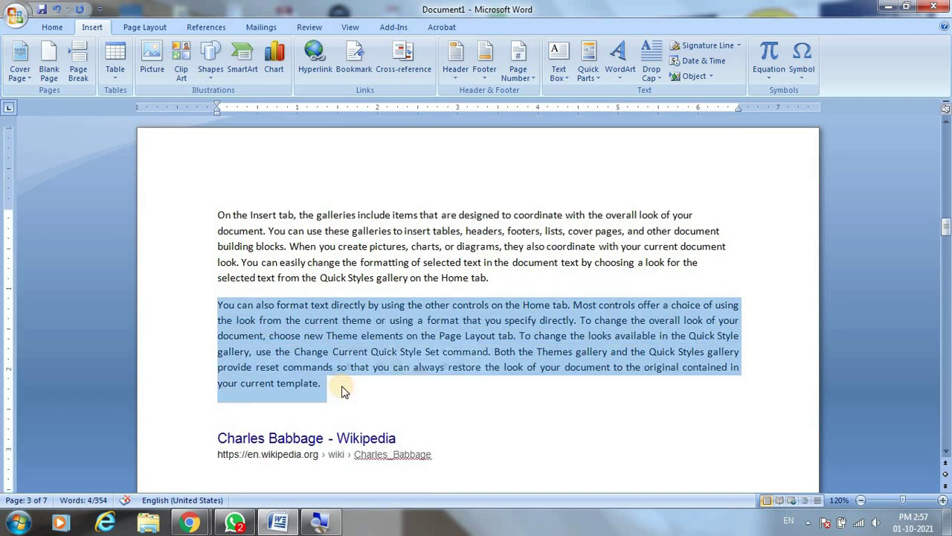
{"action": "left_click", "coordinate": [257, 320]}
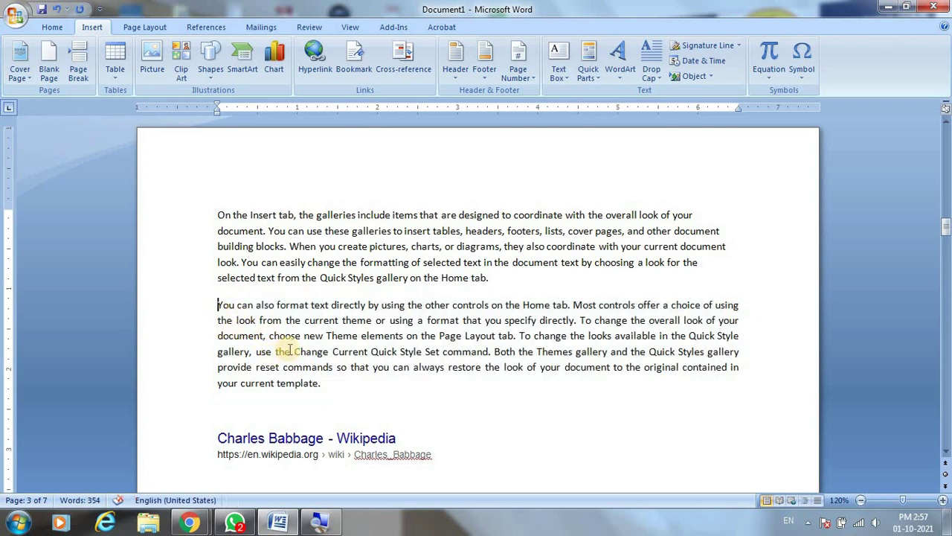
{"action": "key", "text": "ctrl+t"}
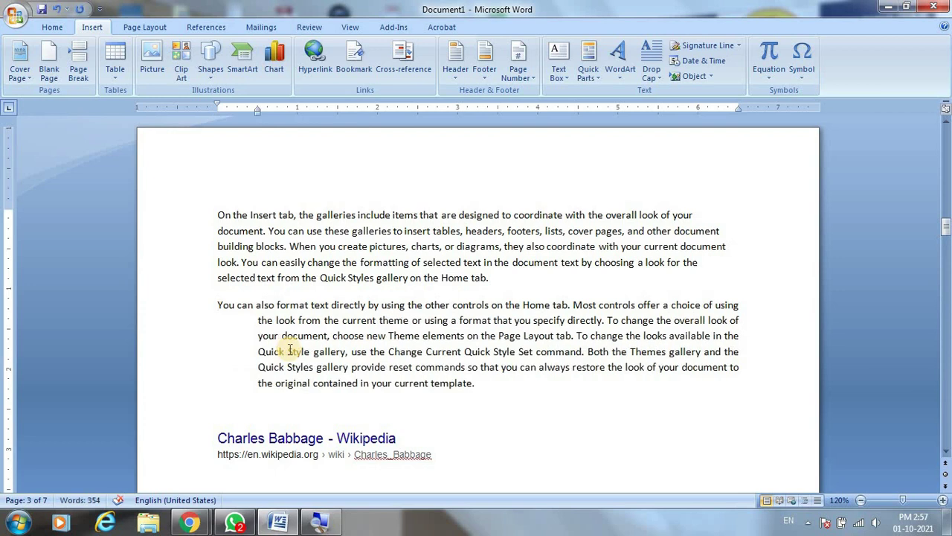
{"action": "key", "text": "ctrl+t"}
{"action": "key", "text": "ctrl+t"}
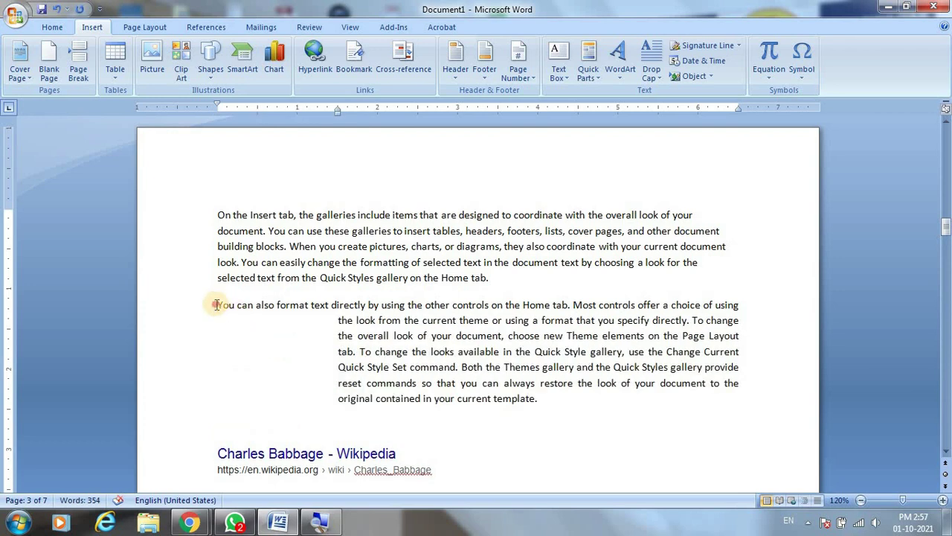
{"action": "mouse_move", "coordinate": [215, 304]}
{"action": "left_mouse_down"}
{"action": "mouse_move", "coordinate": [261, 304]}
{"action": "mouse_move", "coordinate": [224, 311]}
{"action": "left_mouse_up"}
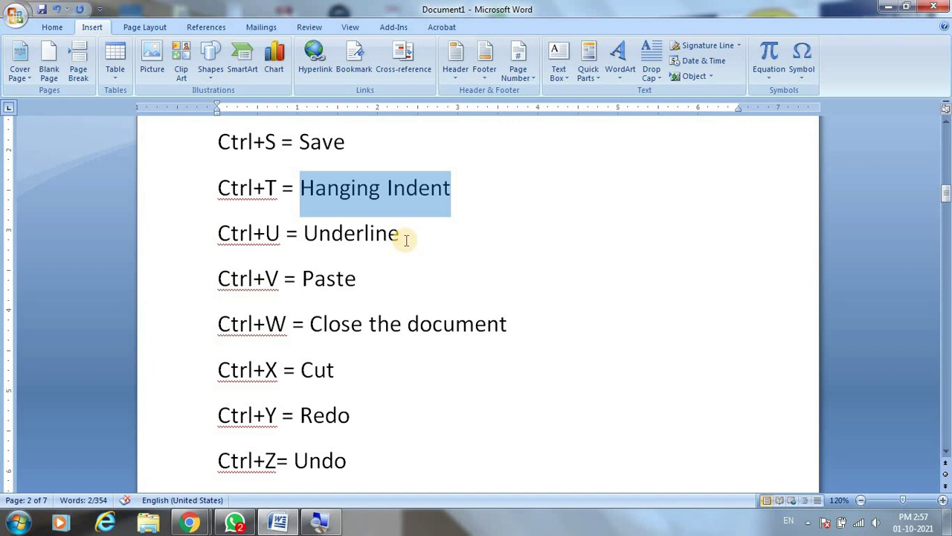
Remove one step of the hanging indent with Ctrl+Shift+T
{"action": "scroll", "coordinate": [406, 239], "scroll_direction": "down", "scroll_amount": 5}
{"action": "scroll", "coordinate": [405, 240], "scroll_direction": "down", "scroll_amount": 10}
{"action": "scroll", "coordinate": [402, 283], "scroll_direction": "down", "scroll_amount": 3}
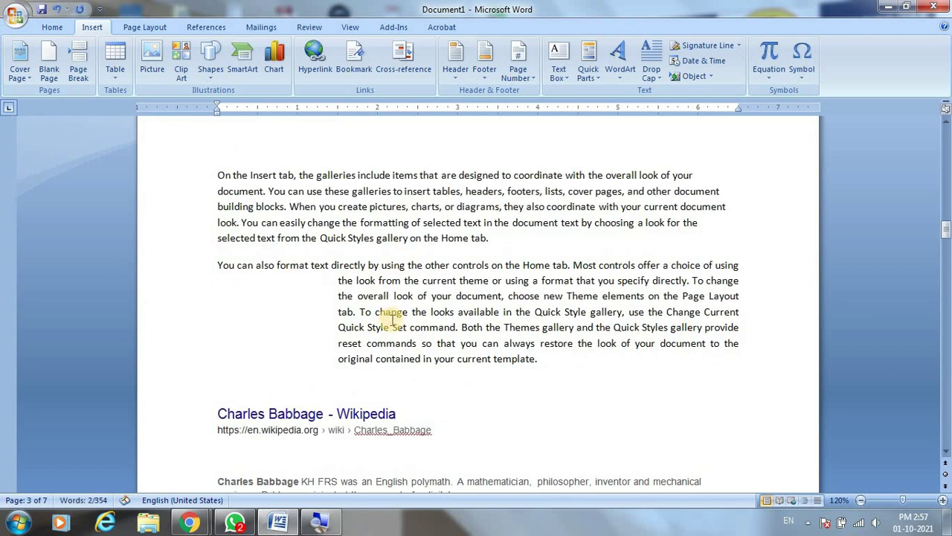
{"action": "left_click", "coordinate": [392, 318]}
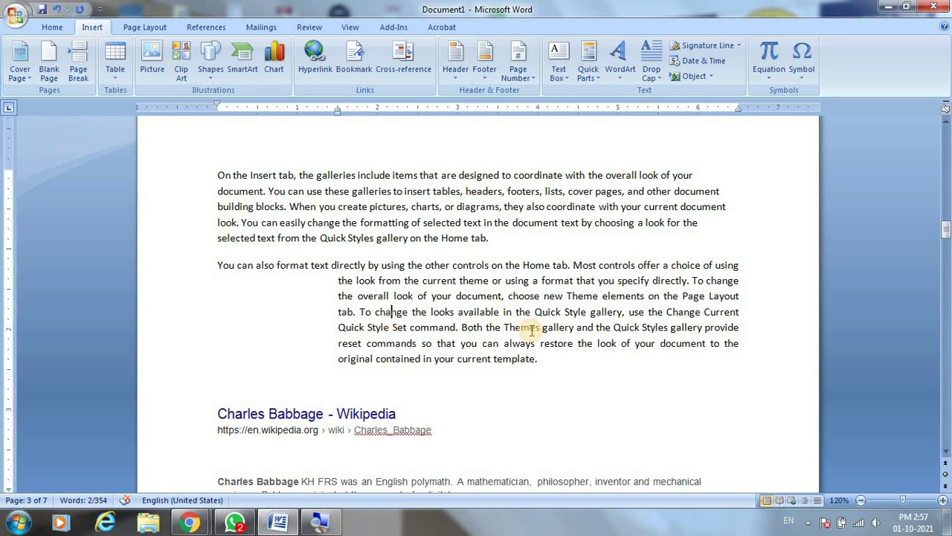
{"action": "key", "text": "ctrl+shift+t"}
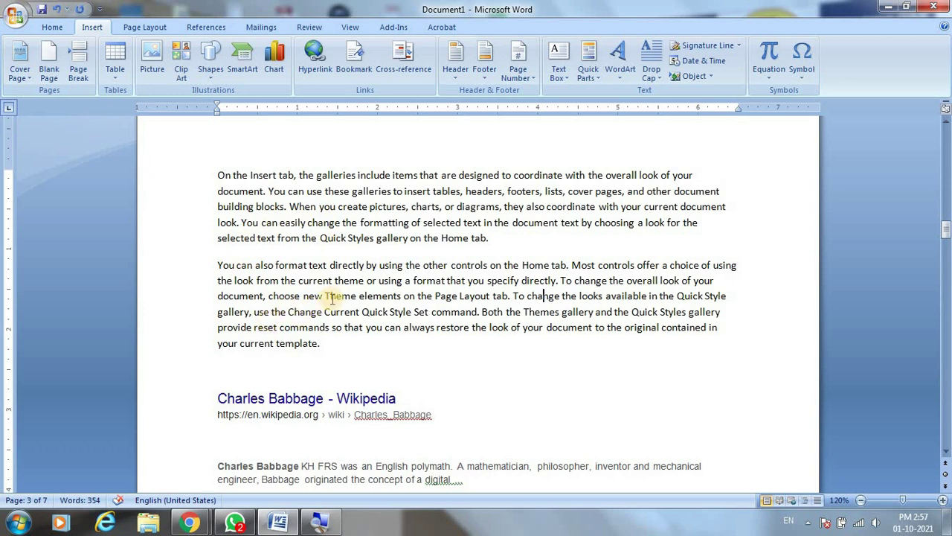
Apply a three-step hanging indent with Ctrl+T, then undo it
{"action": "left_click", "coordinate": [331, 312]}
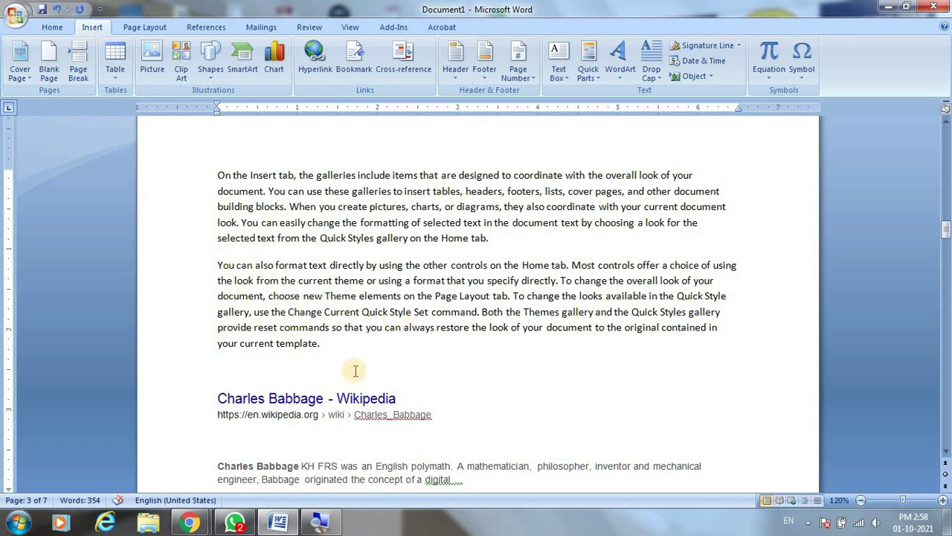
{"action": "key", "text": "ctrl+t"}
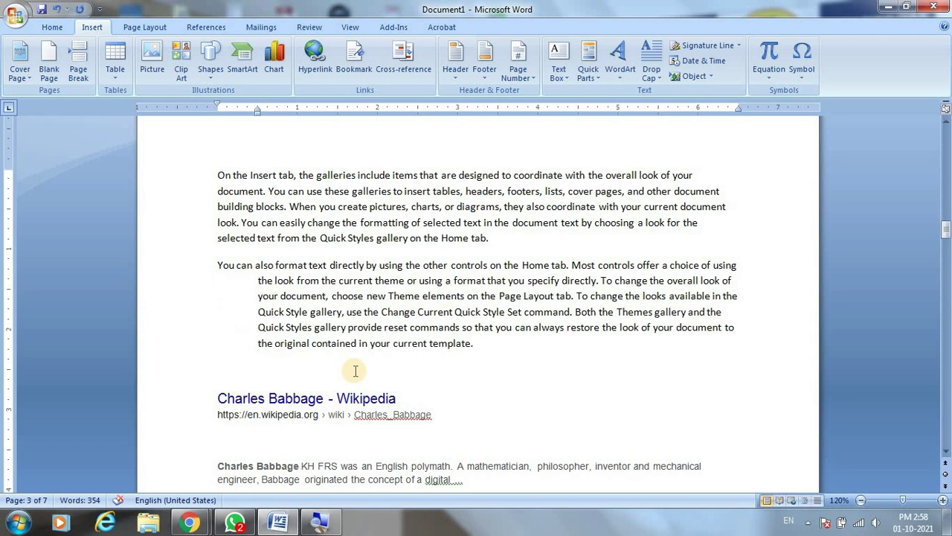
{"action": "key", "text": "ctrl+t"}
{"action": "key", "text": "ctrl+t"}
{"action": "key", "text": "ctrl+t"}
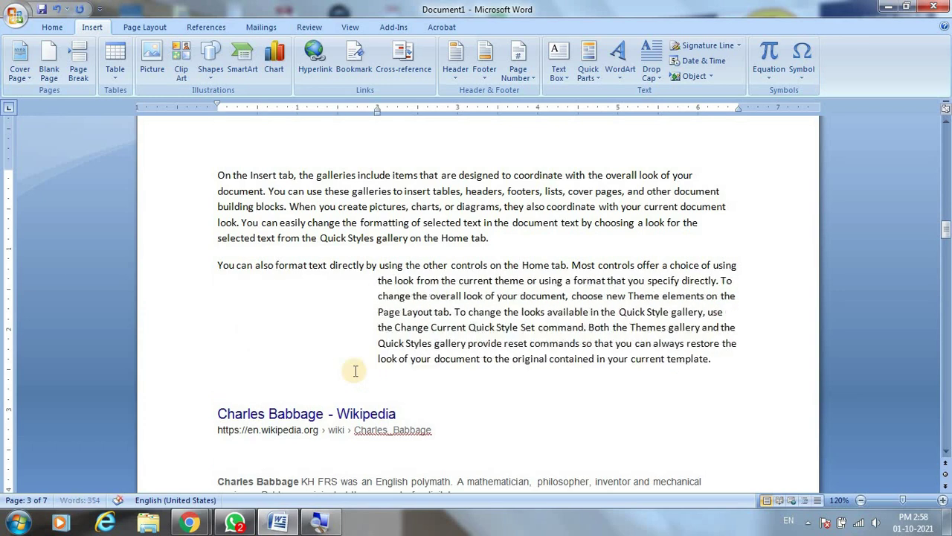
{"action": "key", "text": "ctrl+t"}
{"action": "key", "text": "ctrl+t"}
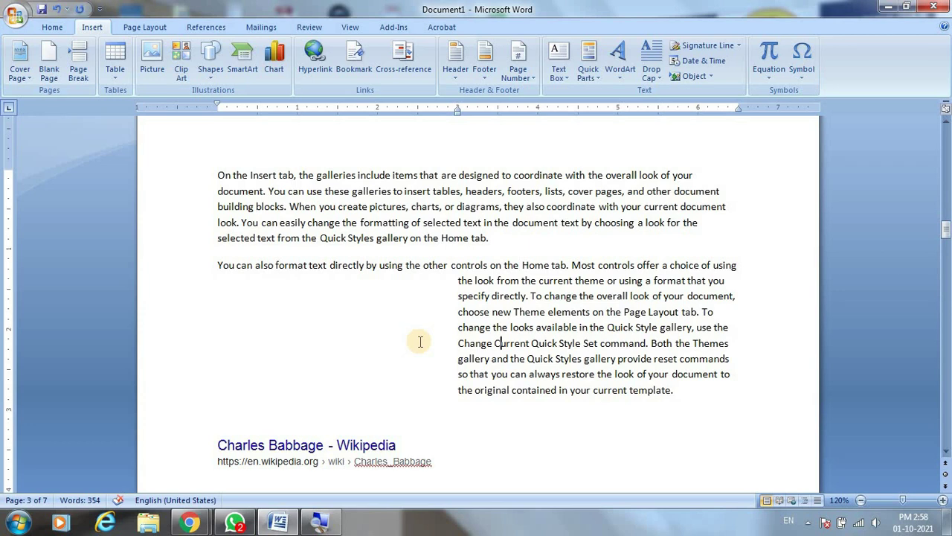
{"action": "key", "text": "ctrl+z"}
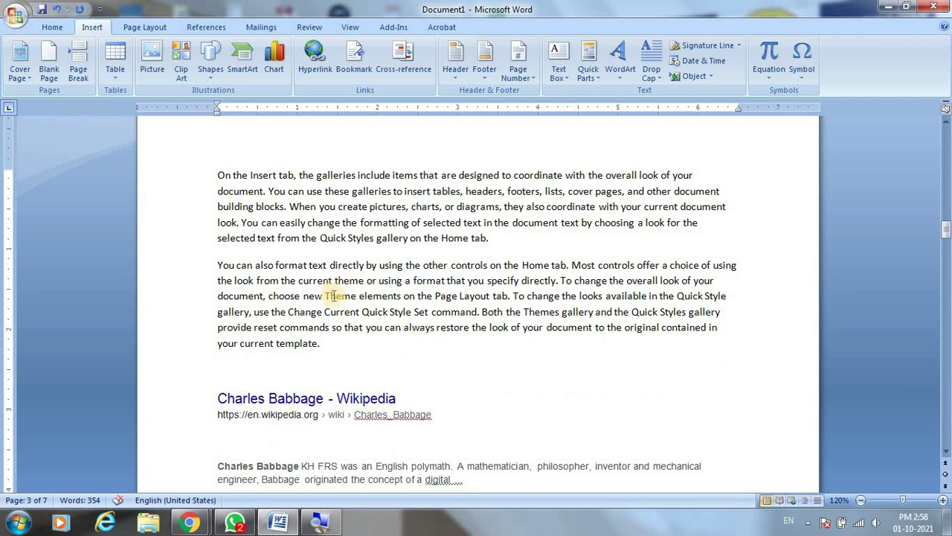
Indent the paragraph twice with Ctrl+M, then clear the indent with Ctrl+Q
{"action": "key", "text": "ctrl+m"}
{"action": "key", "text": "ctrl+m"}
{"action": "key", "text": "ctrl+m"}
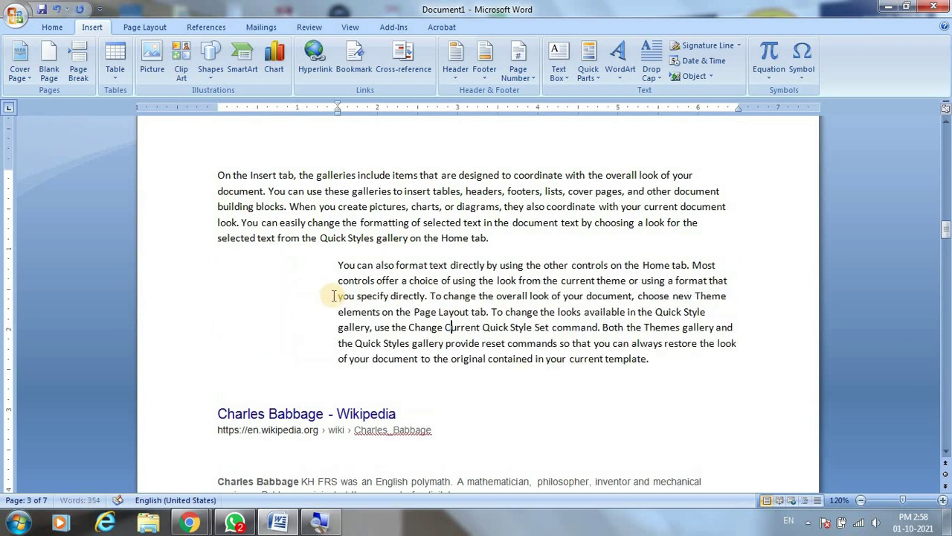
{"action": "key", "text": "ctrl+m"}
{"action": "key", "text": "ctrl+m"}
{"action": "key", "text": "ctrl+q"}
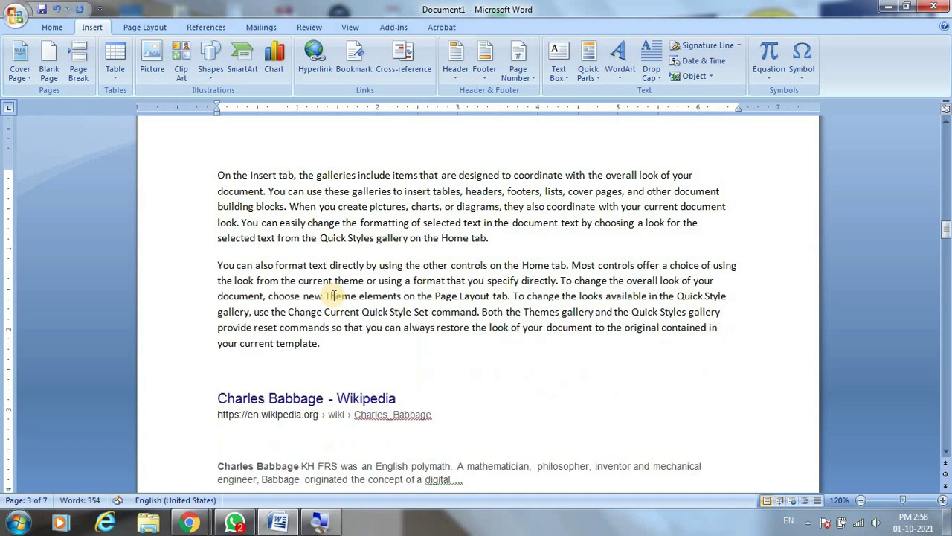
Select the word 'Underline' on the Ctrl+U line and underline it
{"action": "scroll", "coordinate": [334, 295], "scroll_direction": "up", "scroll_amount": 6}
{"action": "scroll", "coordinate": [334, 295], "scroll_direction": "up", "scroll_amount": 5}
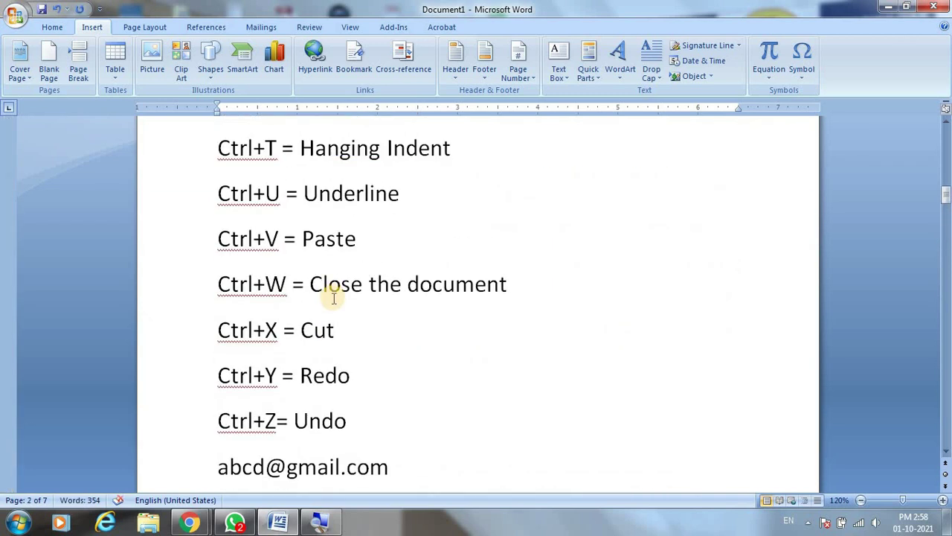
{"action": "scroll", "coordinate": [334, 295], "scroll_direction": "down", "scroll_amount": 3}
{"action": "scroll", "coordinate": [357, 234], "scroll_direction": "up", "scroll_amount": 2}
{"action": "scroll", "coordinate": [357, 241], "scroll_direction": "up", "scroll_amount": 1}
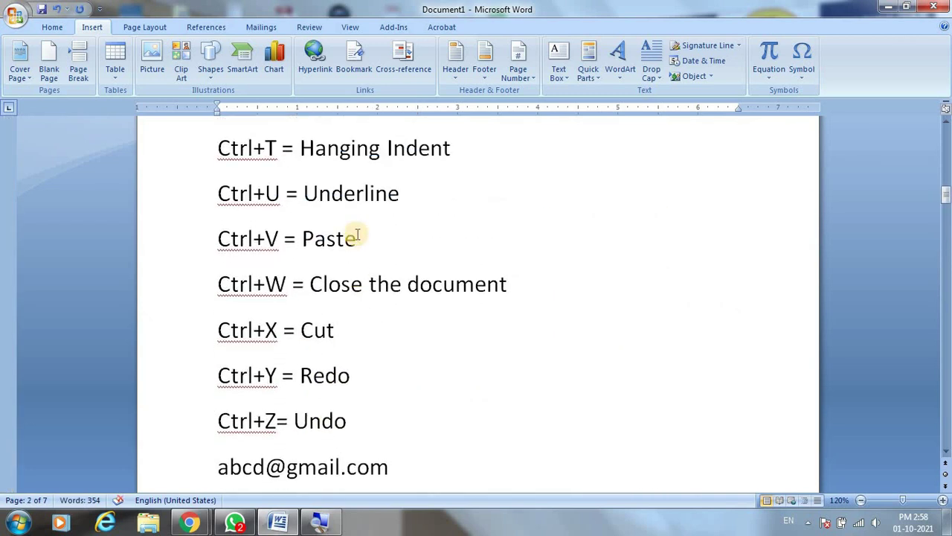
{"action": "left_click", "coordinate": [218, 192]}
{"action": "key", "text": "shift+Down"}
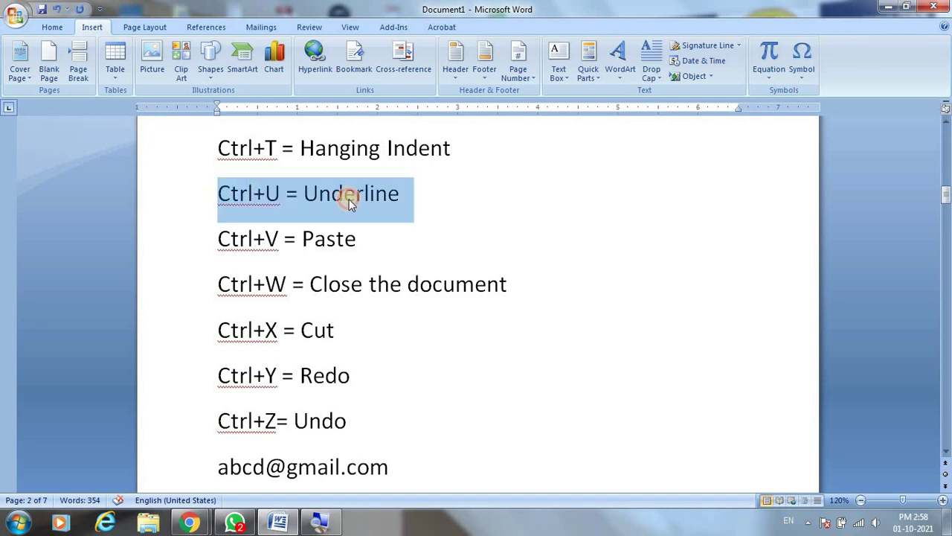
{"action": "left_click", "coordinate": [330, 192]}
{"action": "left_click_drag", "start_coordinate": [304, 193], "coordinate": [399, 193]}
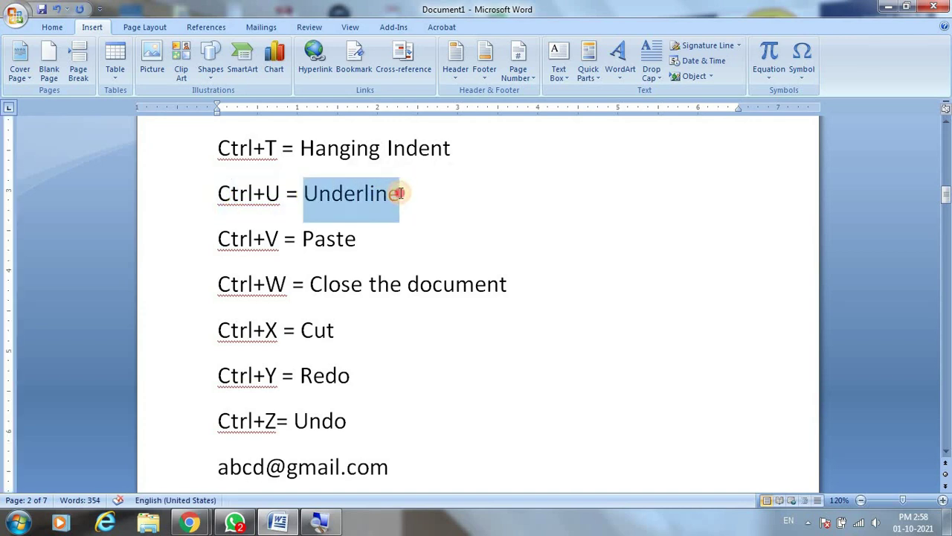
{"action": "key", "text": "ctrl+u"}
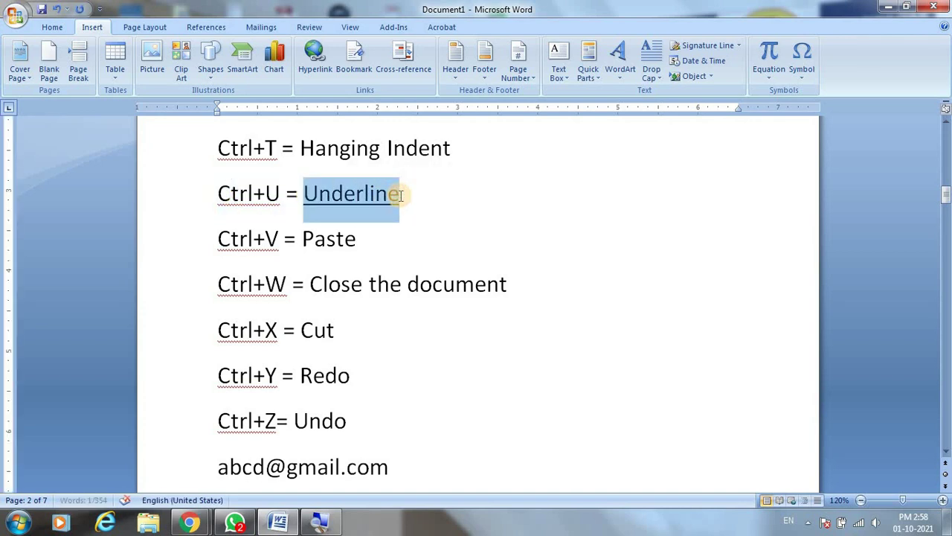
Select the words 'Close the document' in the shortcut list
{"action": "left_click", "coordinate": [328, 284]}
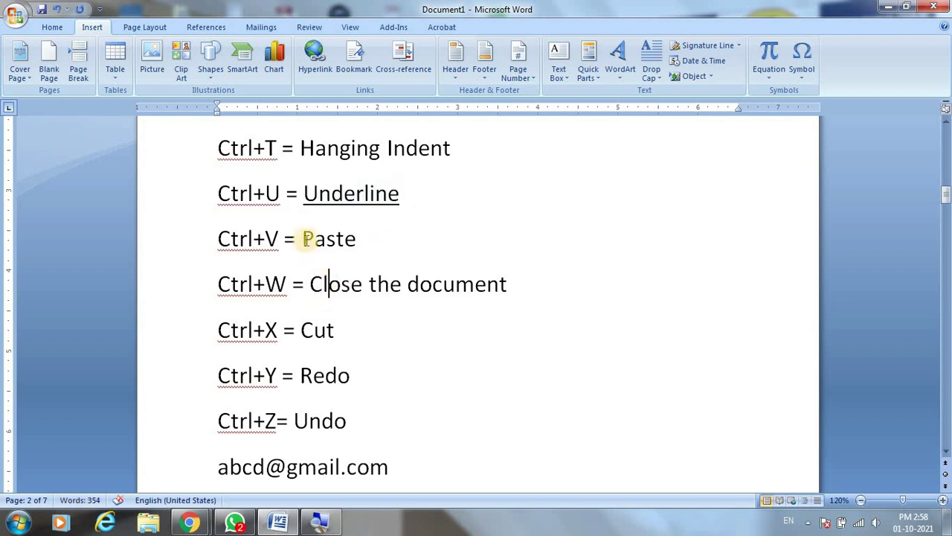
{"action": "scroll", "coordinate": [358, 305], "scroll_direction": "down", "scroll_amount": 1}
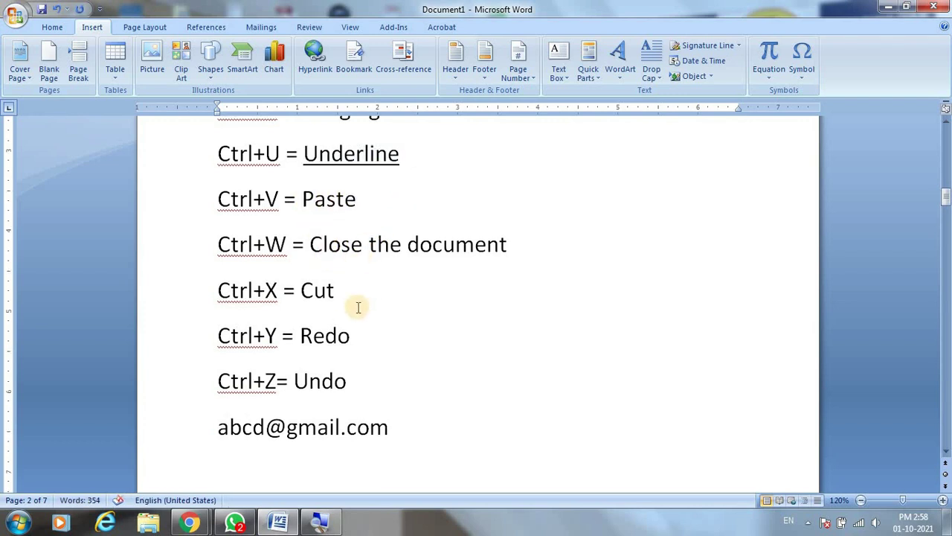
{"action": "left_click", "coordinate": [334, 290]}
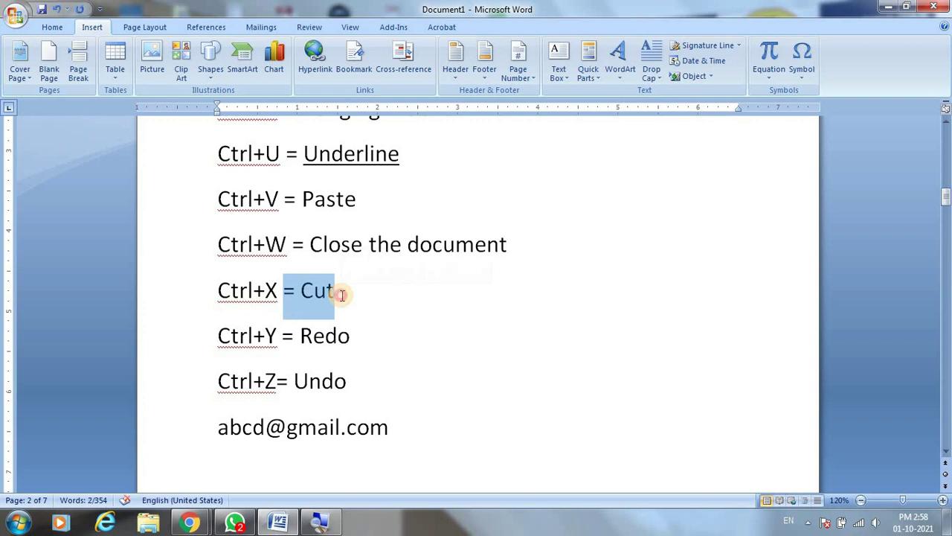
{"action": "left_click", "coordinate": [337, 291]}
{"action": "left_click_drag", "start_coordinate": [311, 245], "coordinate": [481, 249]}
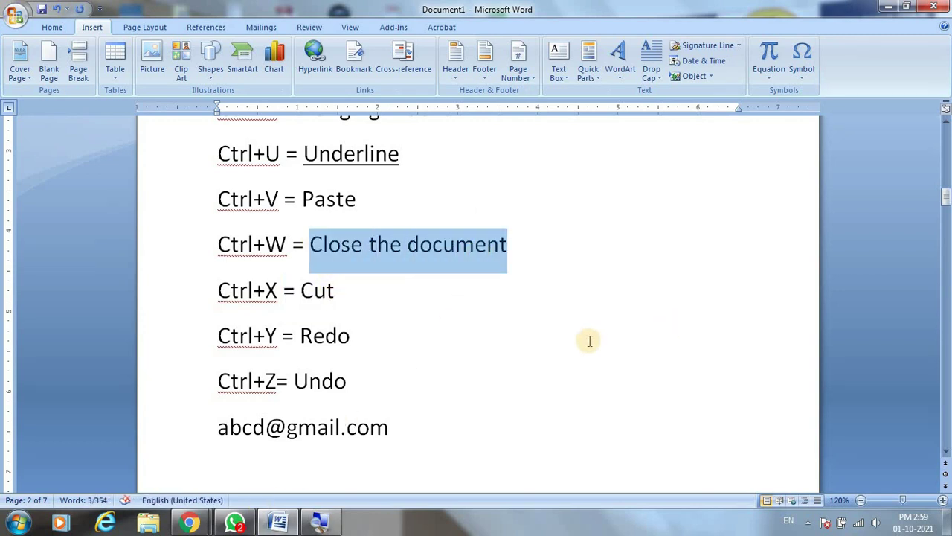
{"action": "scroll", "coordinate": [584, 342], "scroll_direction": "down", "scroll_amount": 1}
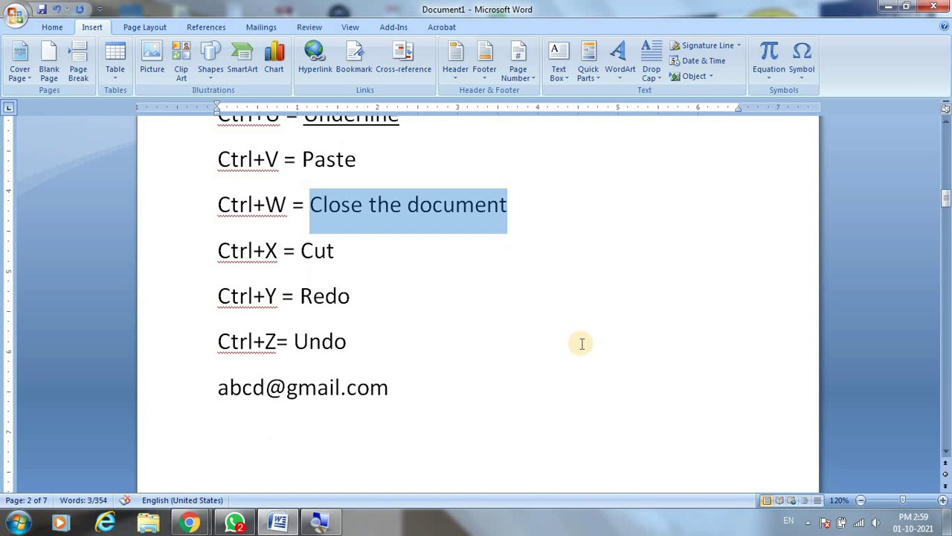
Close Document1 with Ctrl+W and choose not to save changes
{"action": "key", "text": "ctrl+w"}
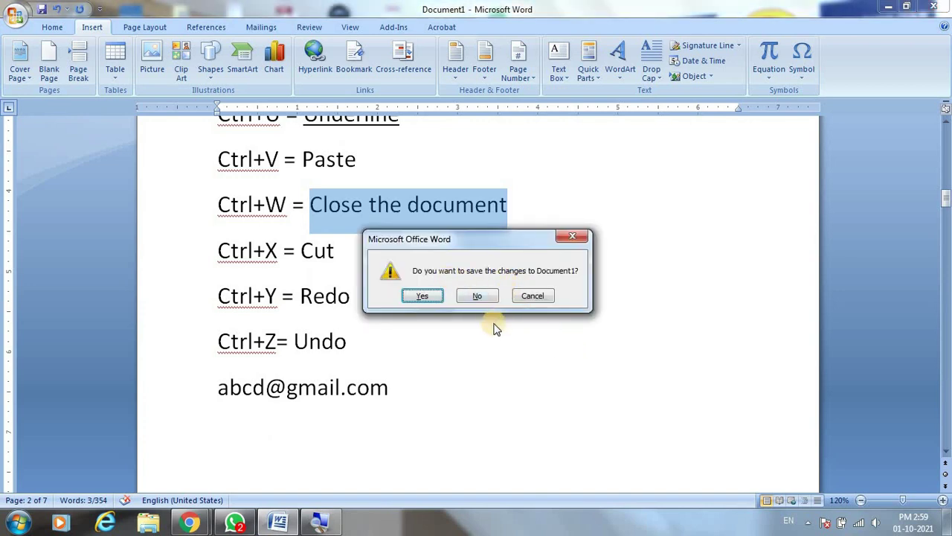
{"action": "left_click", "coordinate": [478, 295]}
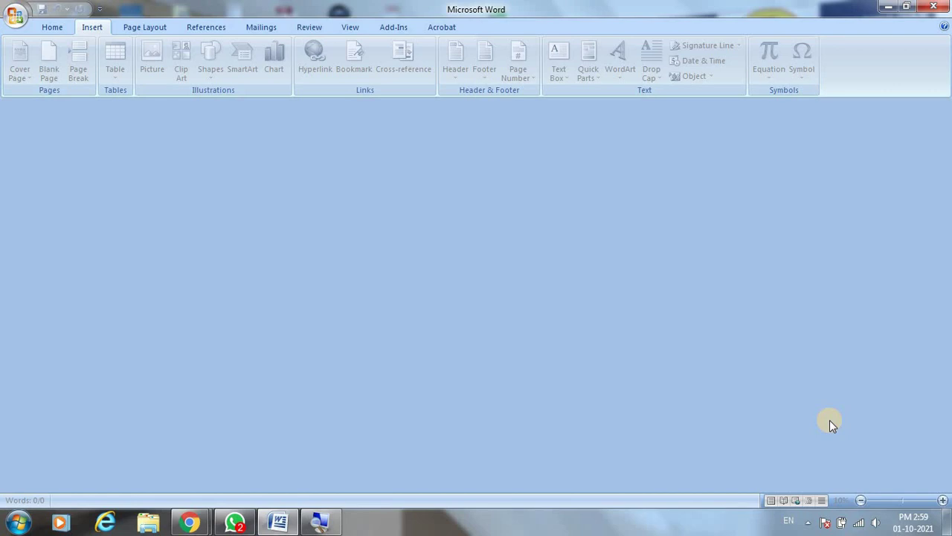
Create a new document and fill it with sample paragraphs using =Rand()
{"action": "key", "text": "ctrl+n"}
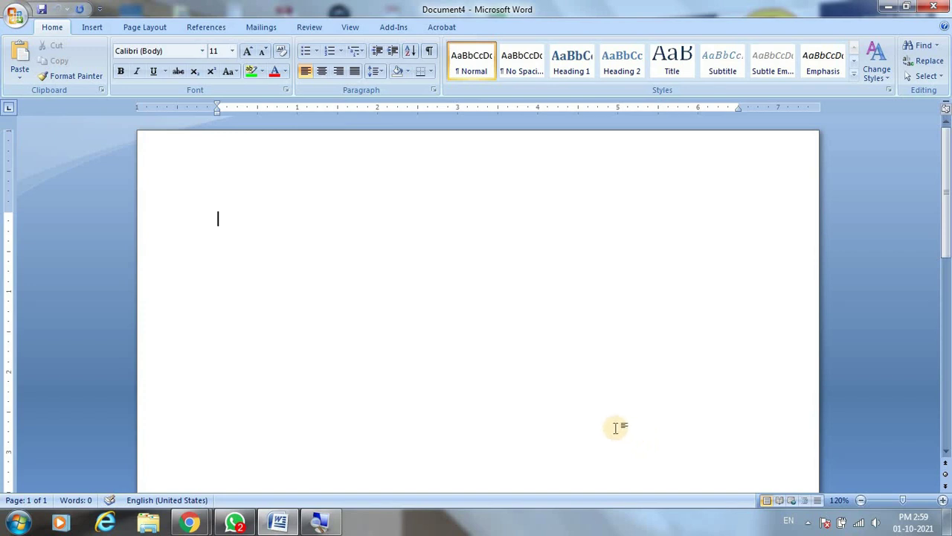
{"action": "type", "text": "=Rand"}
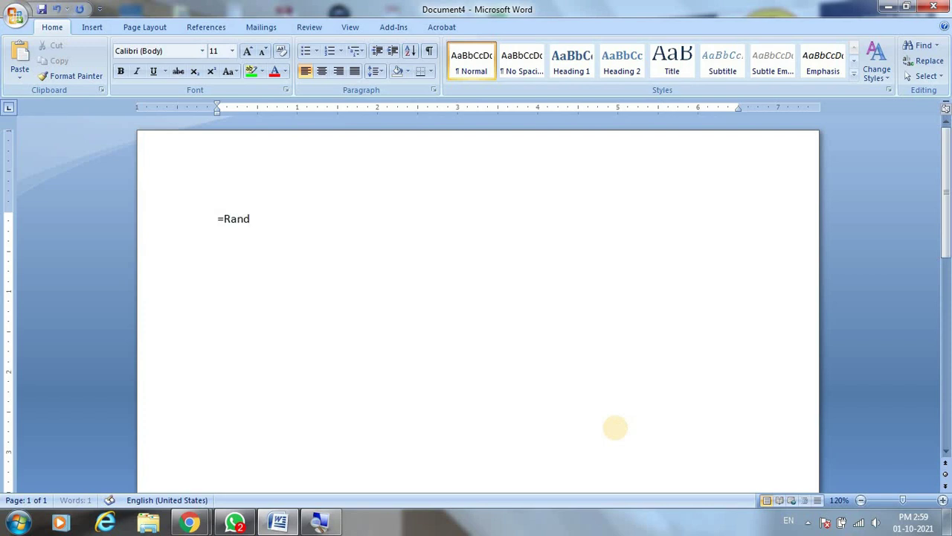
{"action": "type", "text": "()"}
{"action": "key", "text": "Return"}
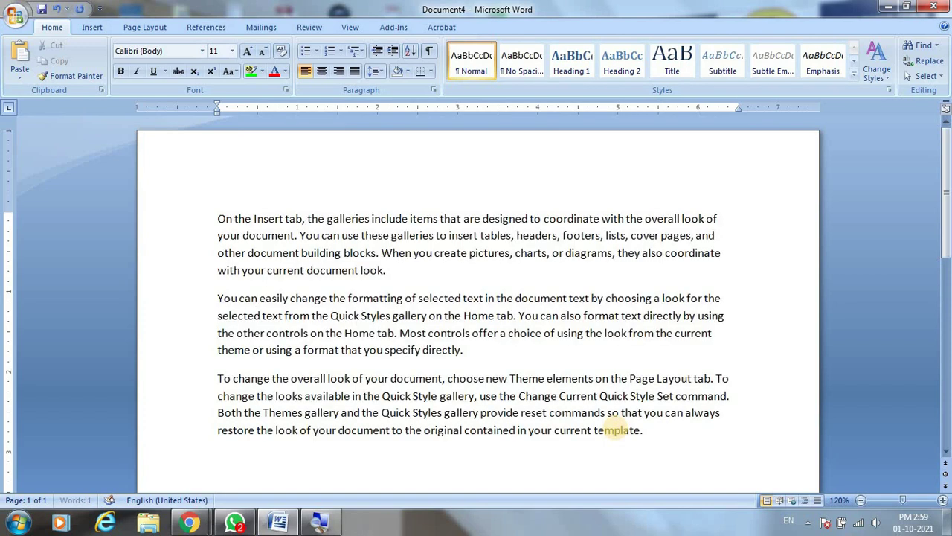
Make the middle 'You can easily change' paragraph red and bold
{"action": "triple_click", "coordinate": [470, 346]}
{"action": "key", "text": "Delete"}
{"action": "key", "text": "ctrl+z"}
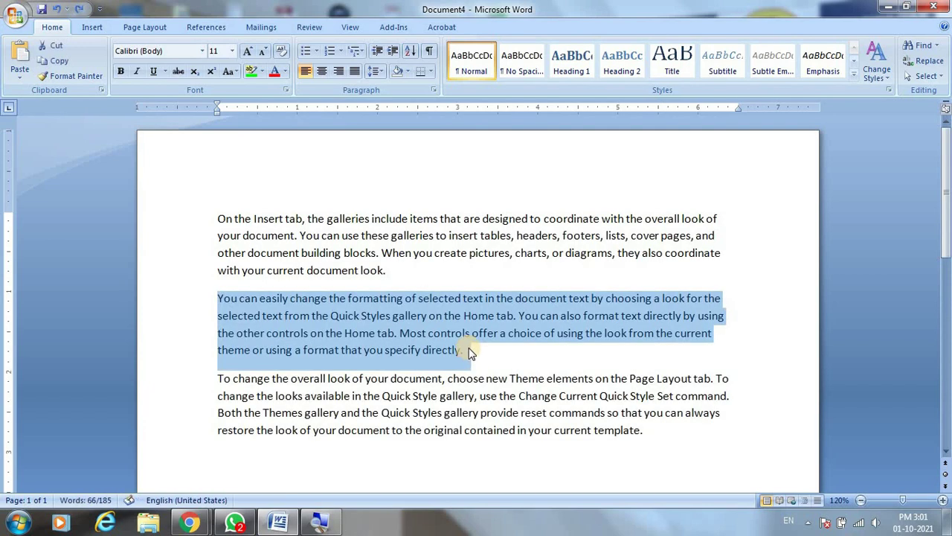
{"action": "left_click", "coordinate": [275, 71]}
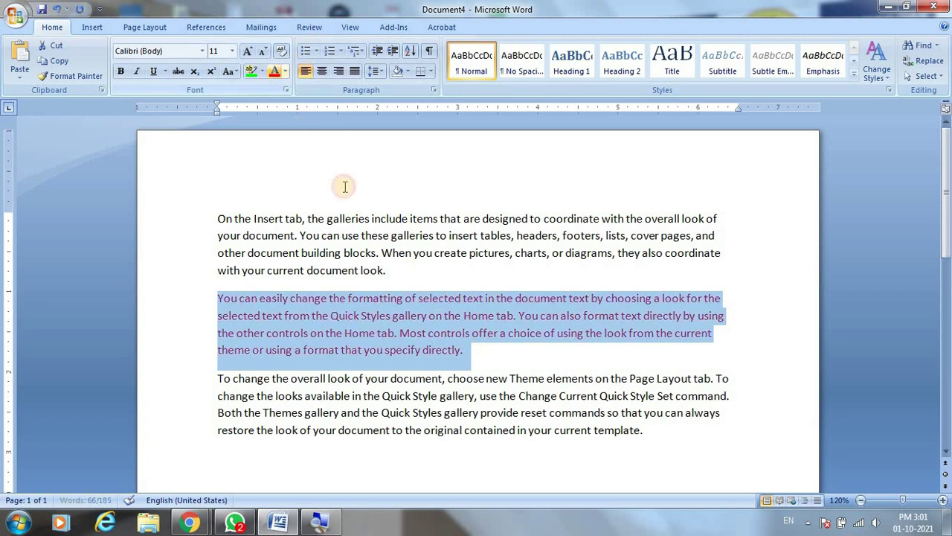
{"action": "left_click", "coordinate": [121, 71]}
Select the red bold paragraph and delete it
{"action": "left_click", "coordinate": [513, 383]}
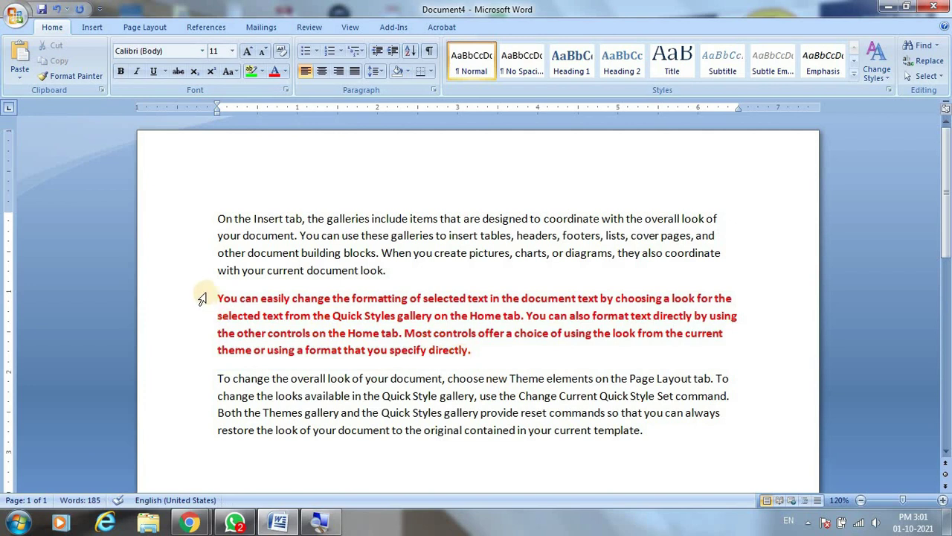
{"action": "mouse_move", "coordinate": [215, 297]}
{"action": "left_mouse_down"}
{"action": "mouse_move", "coordinate": [421, 350]}
{"action": "mouse_move", "coordinate": [476, 353]}
{"action": "left_mouse_up"}
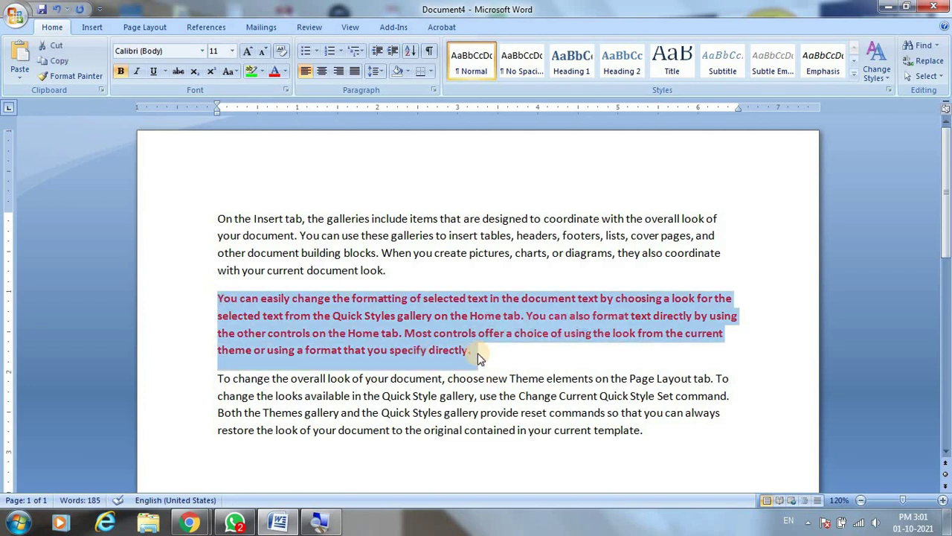
{"action": "key", "text": "Delete"}
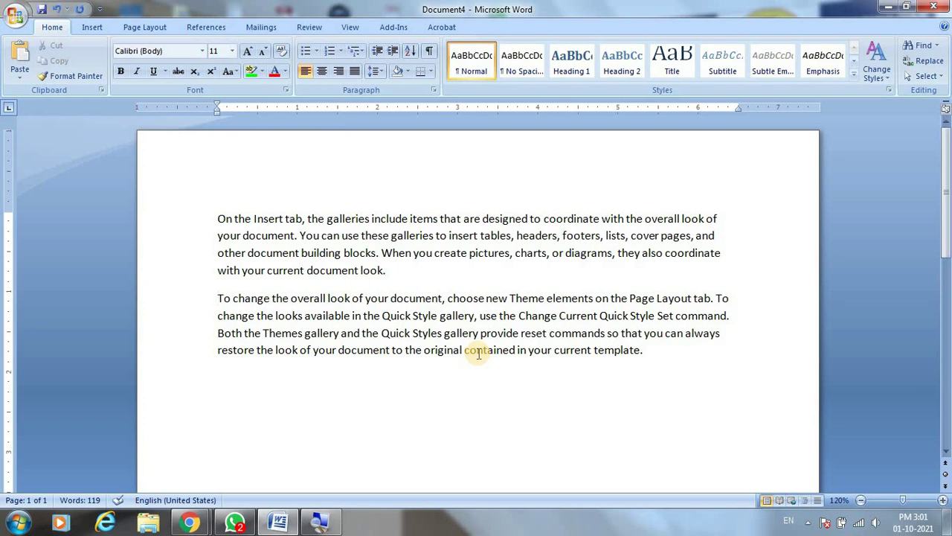
Toggle undo and redo until the red bold paragraph is restored, then close Document4
{"action": "key", "text": "ctrl+z"}
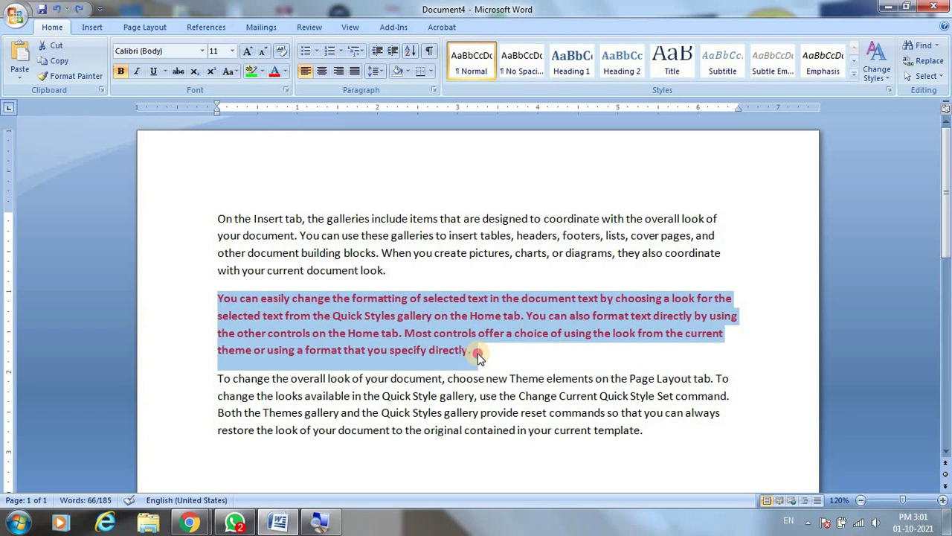
{"action": "left_click", "coordinate": [477, 354]}
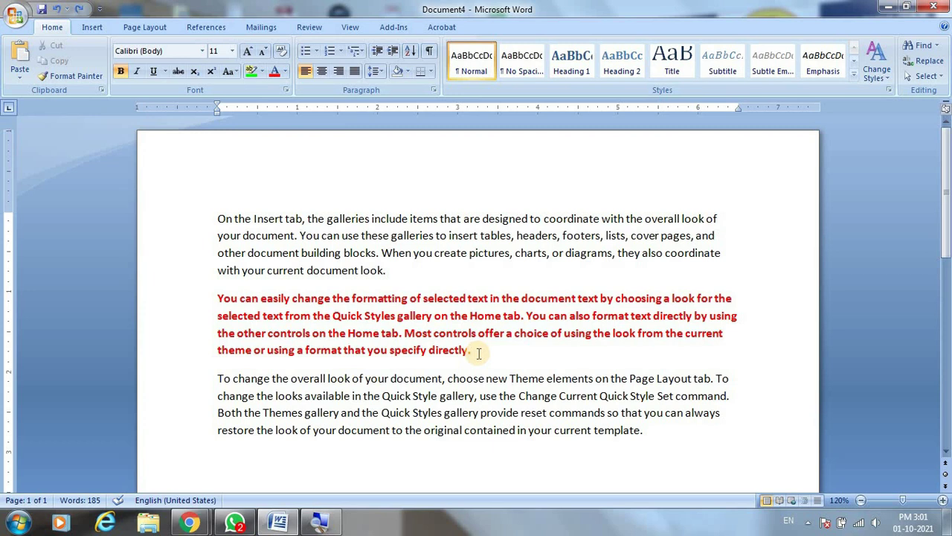
{"action": "key", "text": "ctrl+z"}
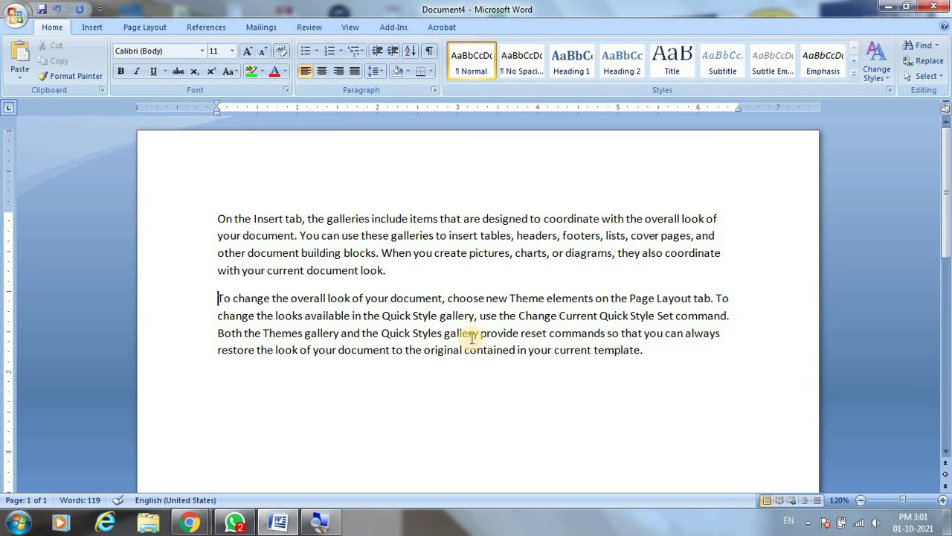
{"action": "key", "text": "ctrl+y"}
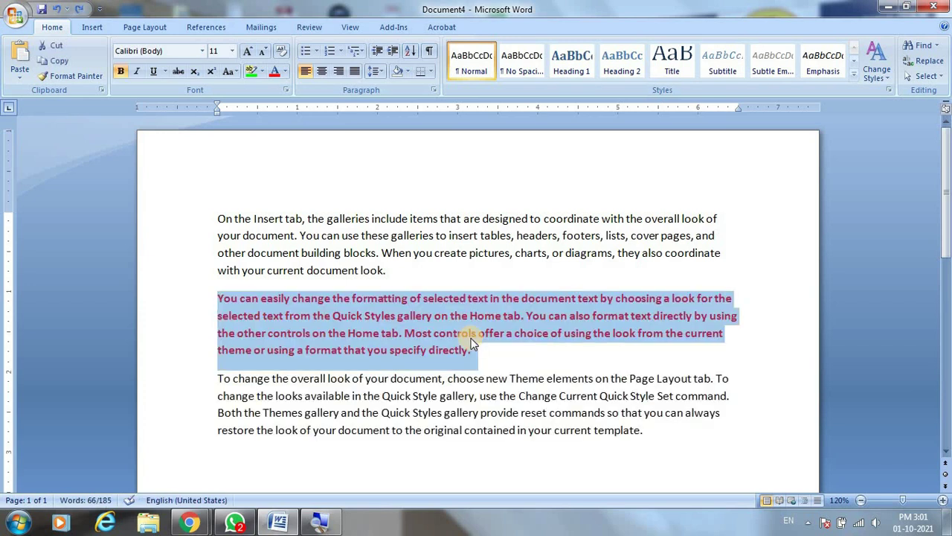
{"action": "key", "text": "ctrl+z"}
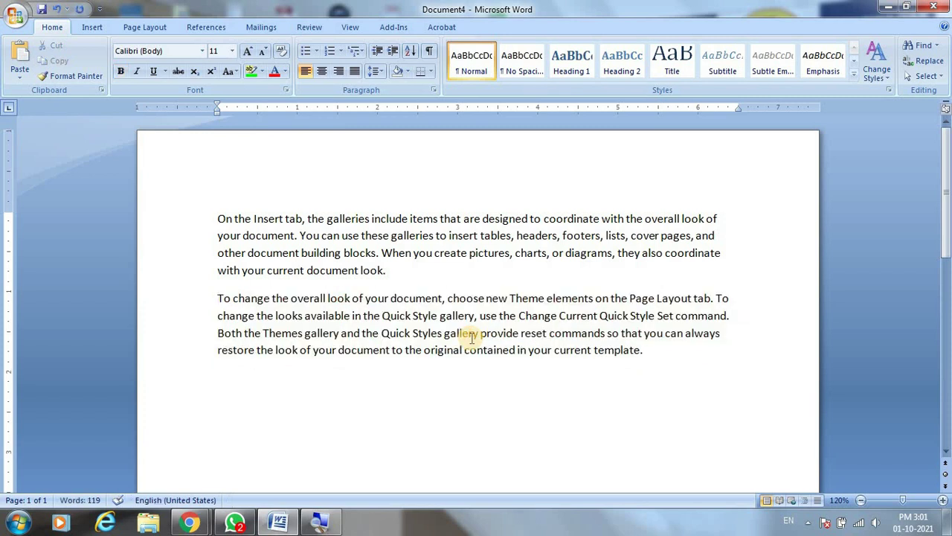
{"action": "key", "text": "ctrl+y"}
{"action": "left_click", "coordinate": [579, 401]}
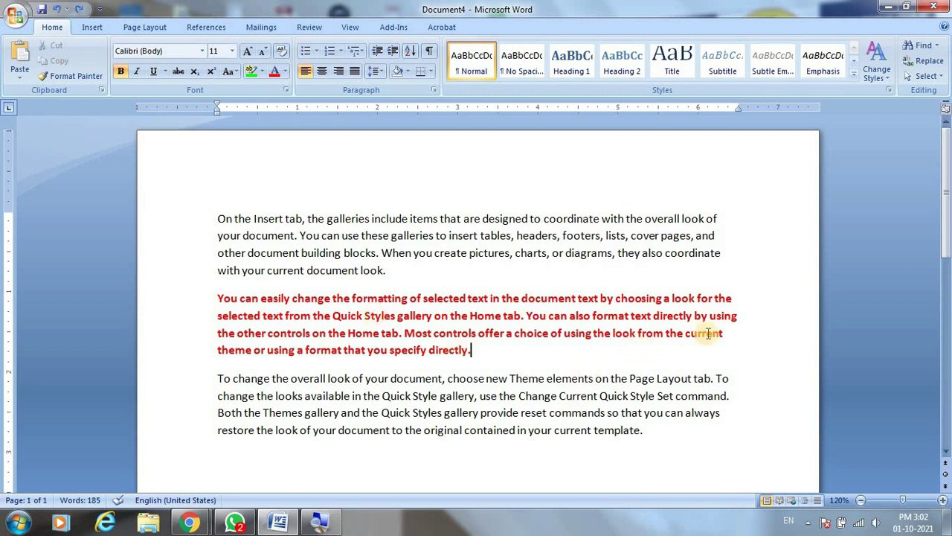
{"action": "left_click", "coordinate": [938, 8]}
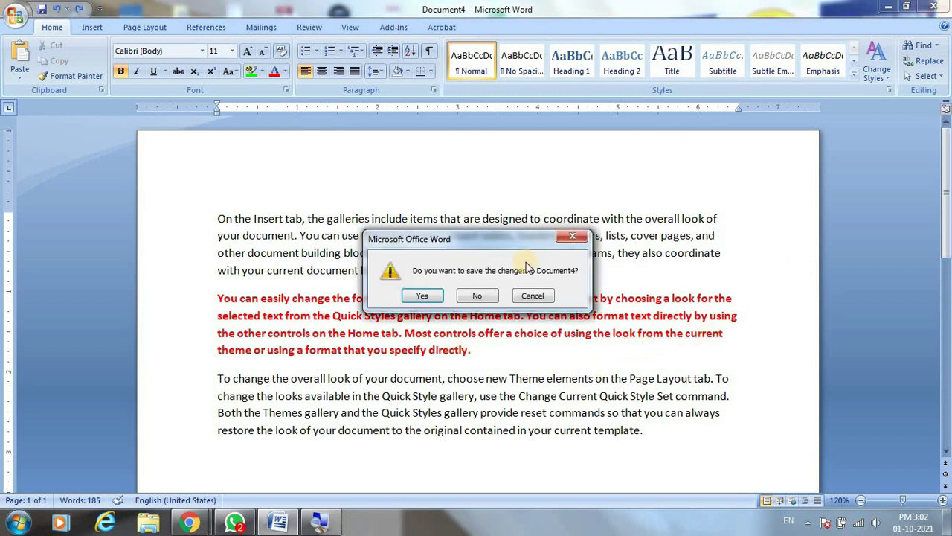